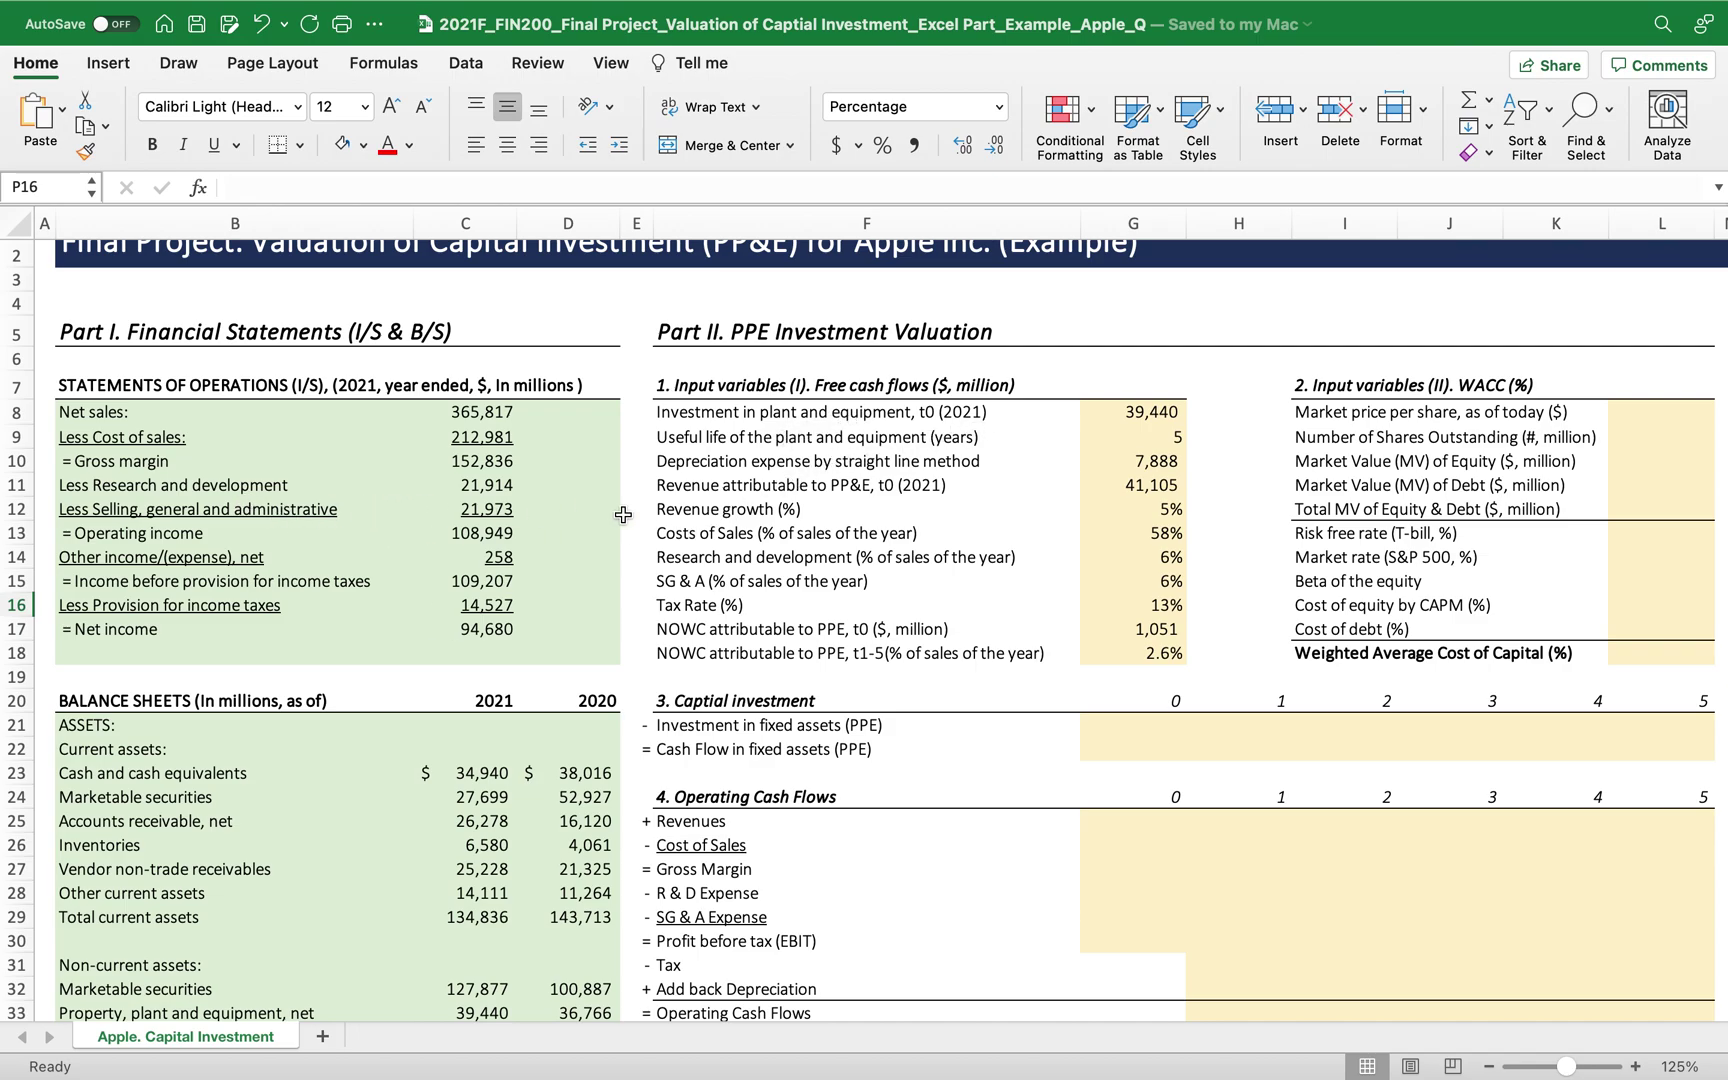
Review the worksheet's PPE valuation sections, the WACC input variables and the Part III beta instructions below the price table.
scroll(1103, 520, "right", 5)
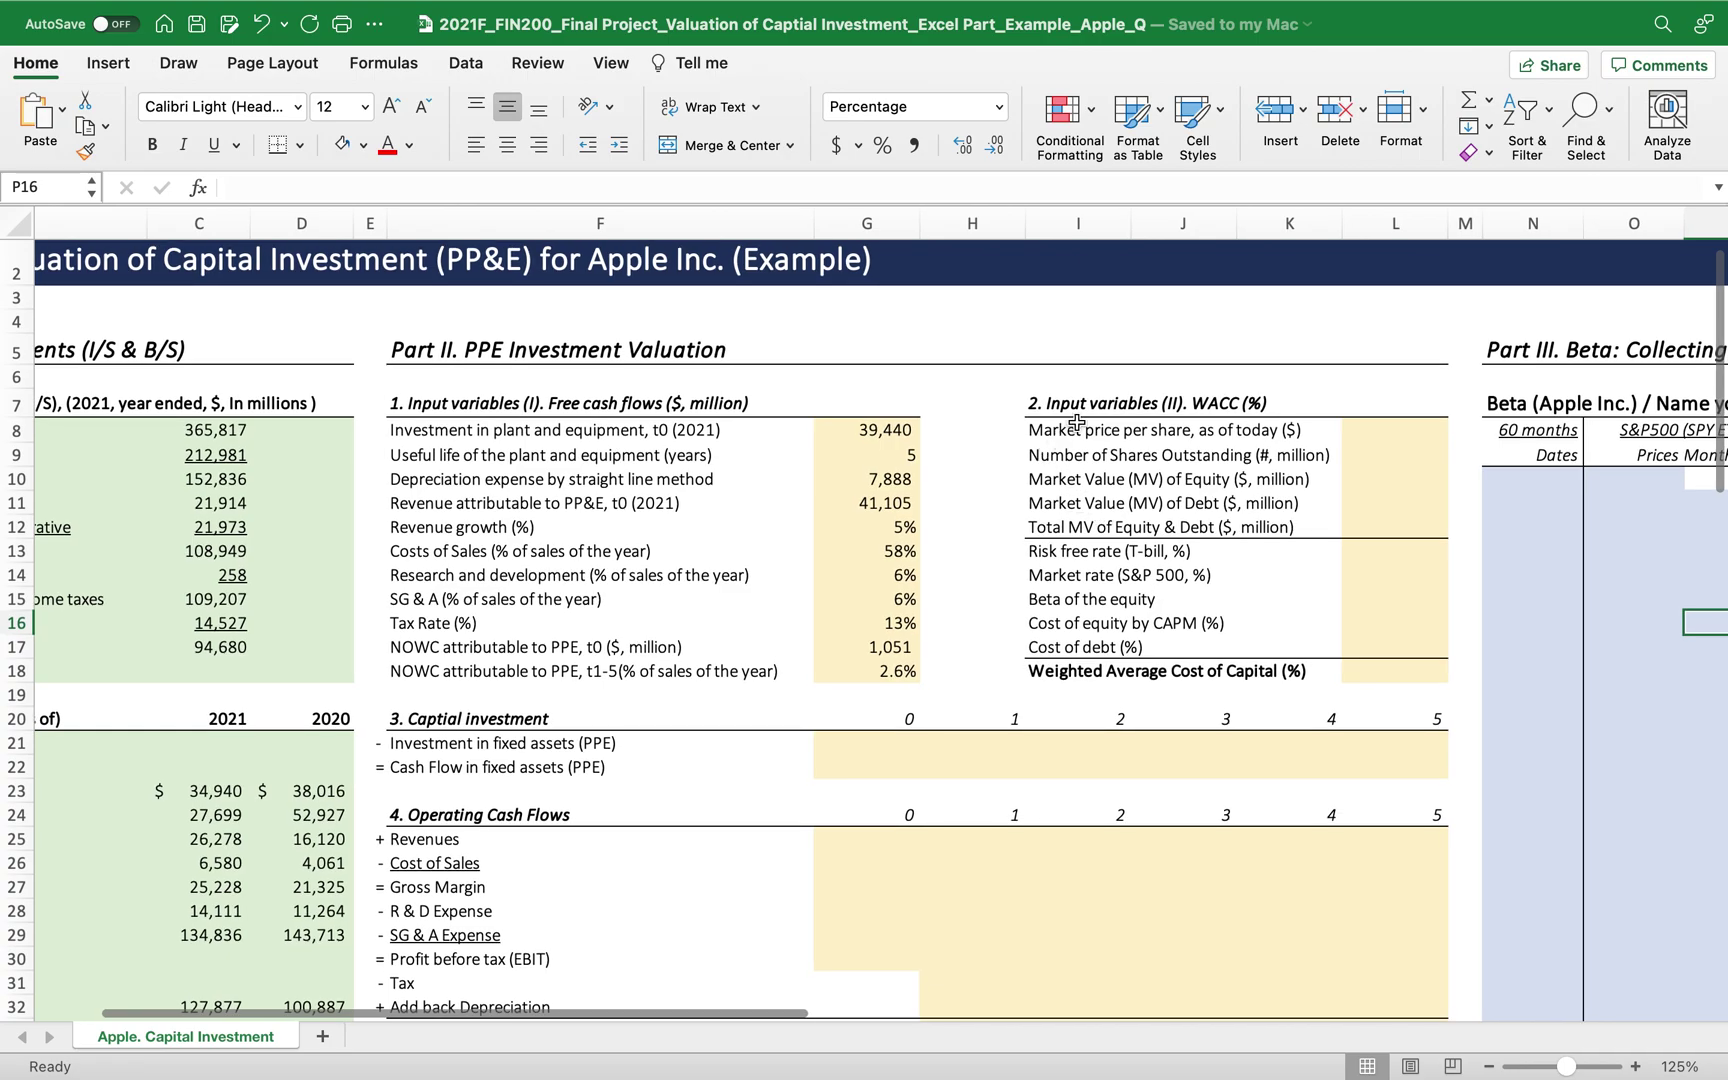
scroll(1076, 421, "right", 2)
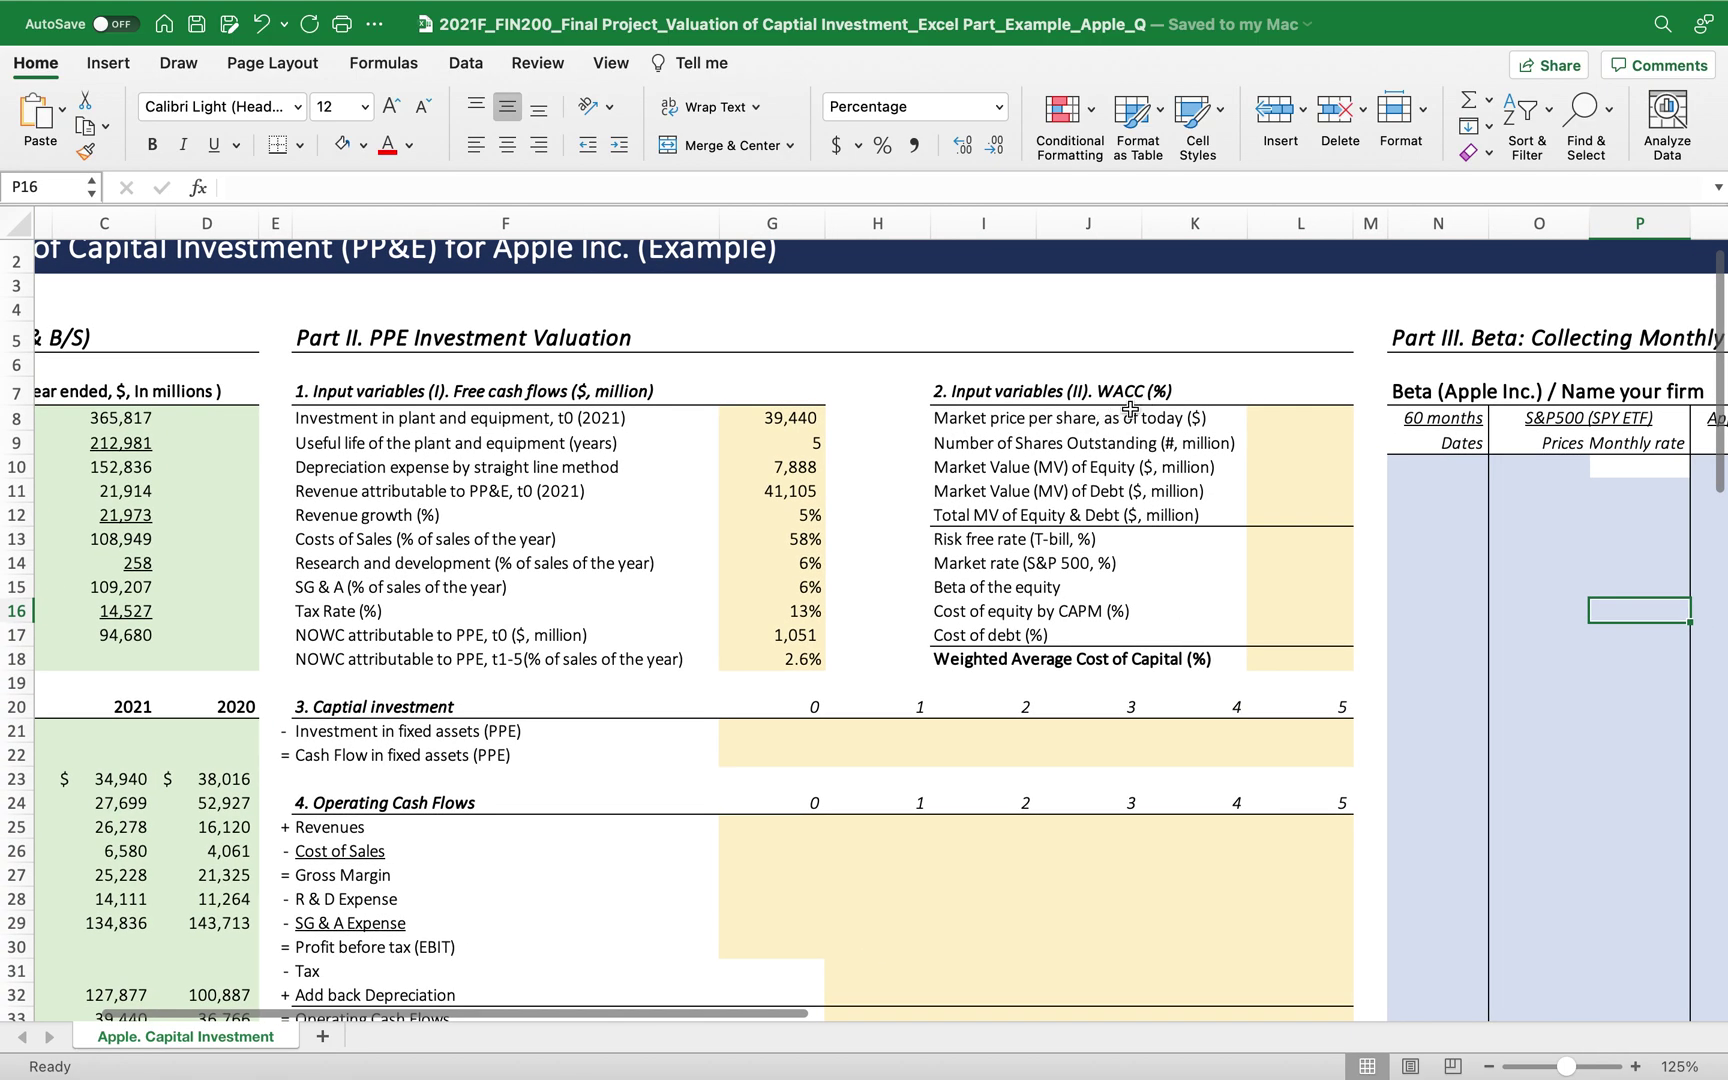
scroll(973, 509, "down", 3)
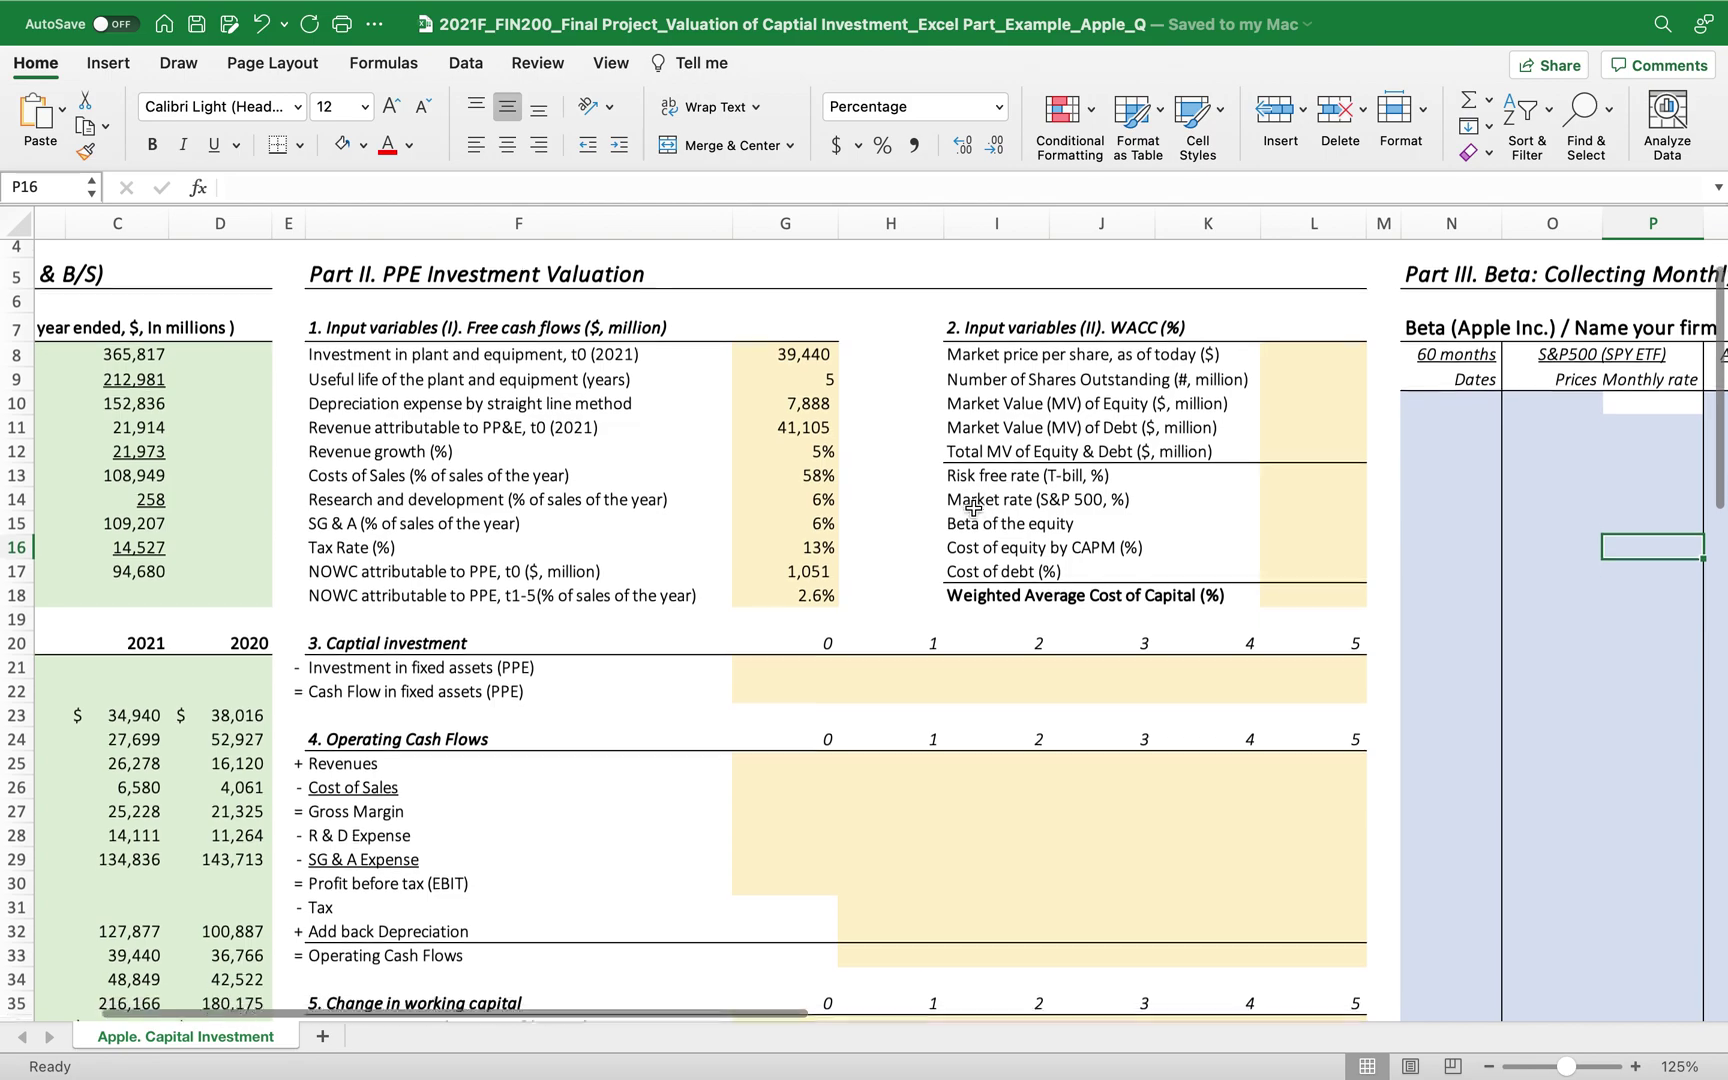
scroll(1016, 569, "down", 1)
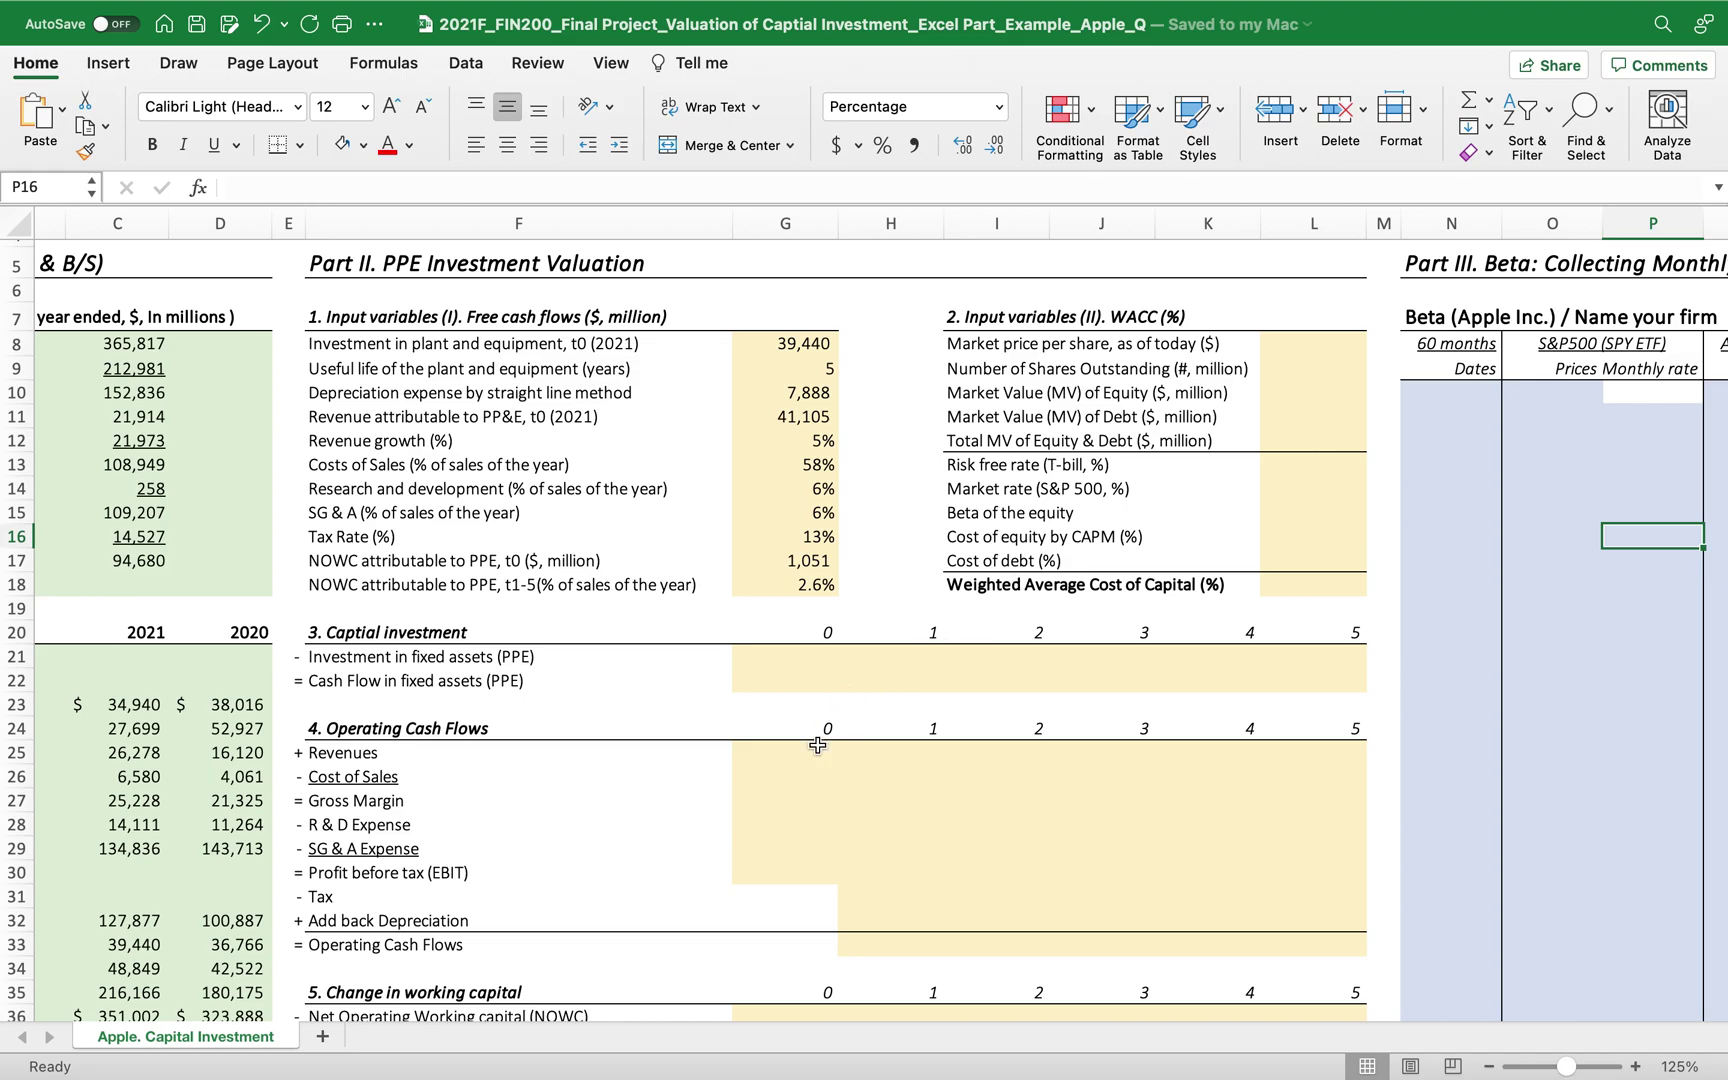
scroll(810, 765, "down", 10)
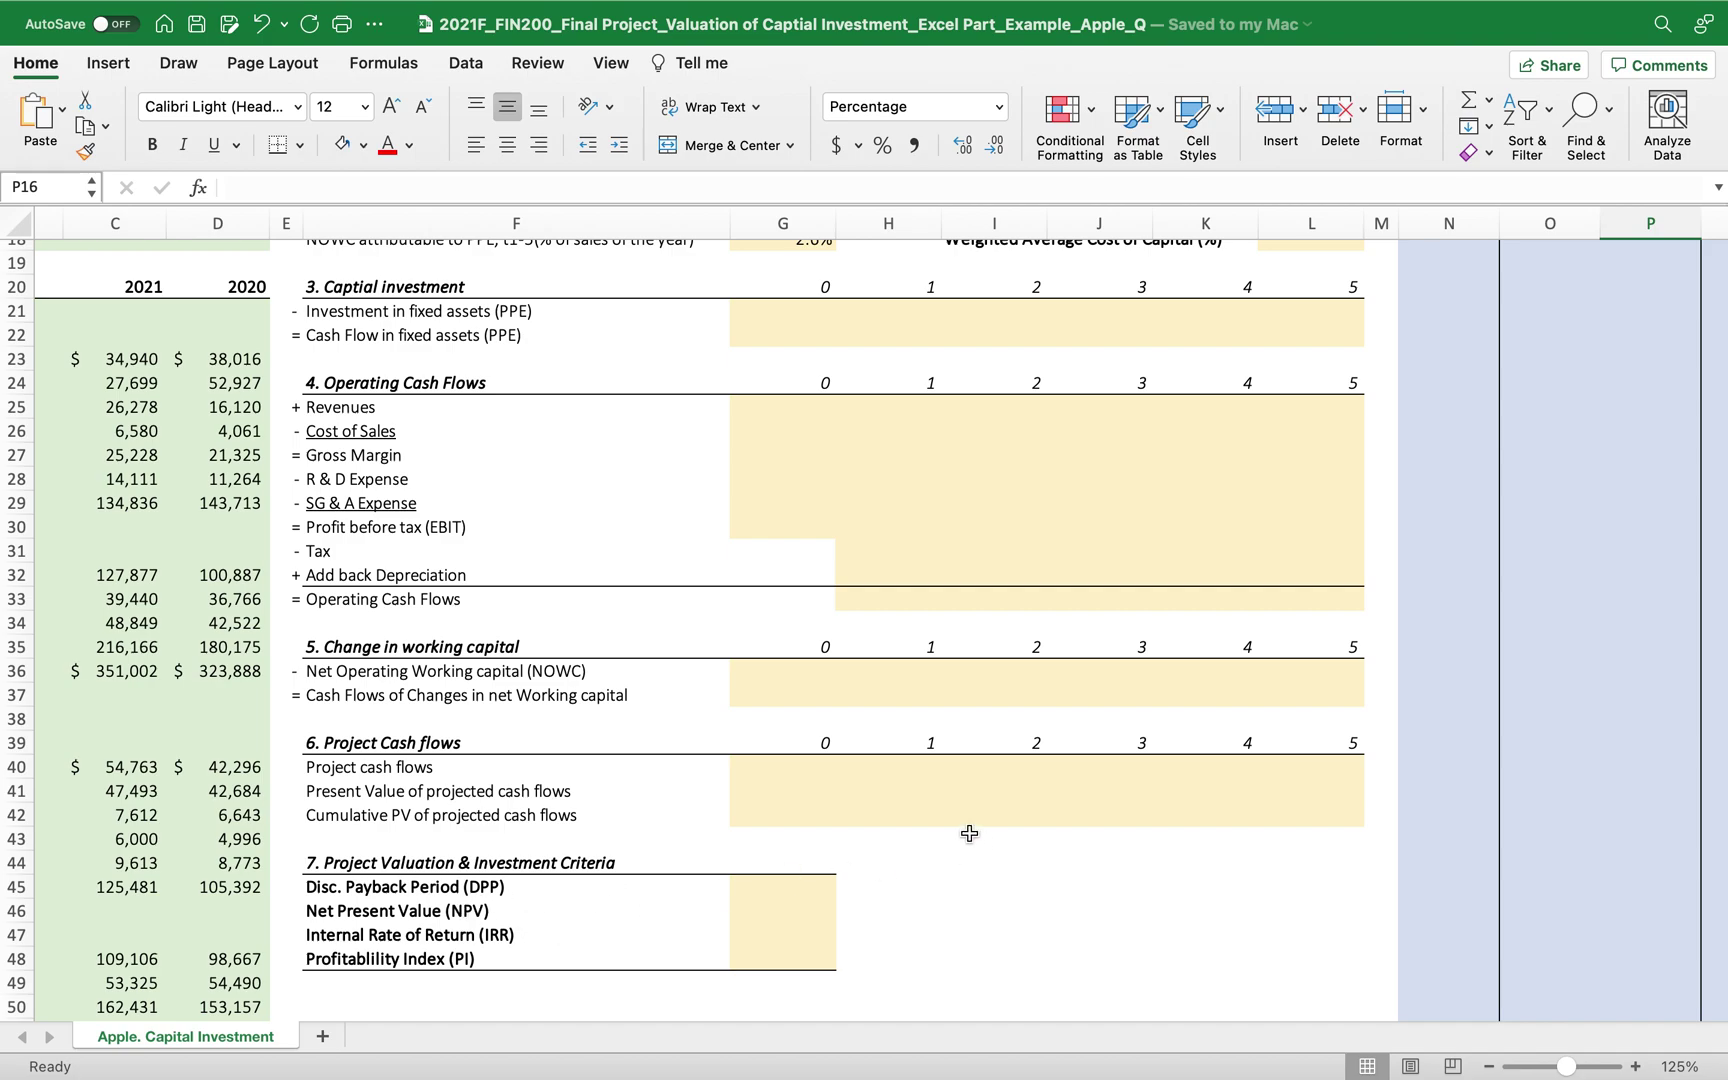
scroll(969, 833, "up", 10)
scroll(969, 833, "right", 5)
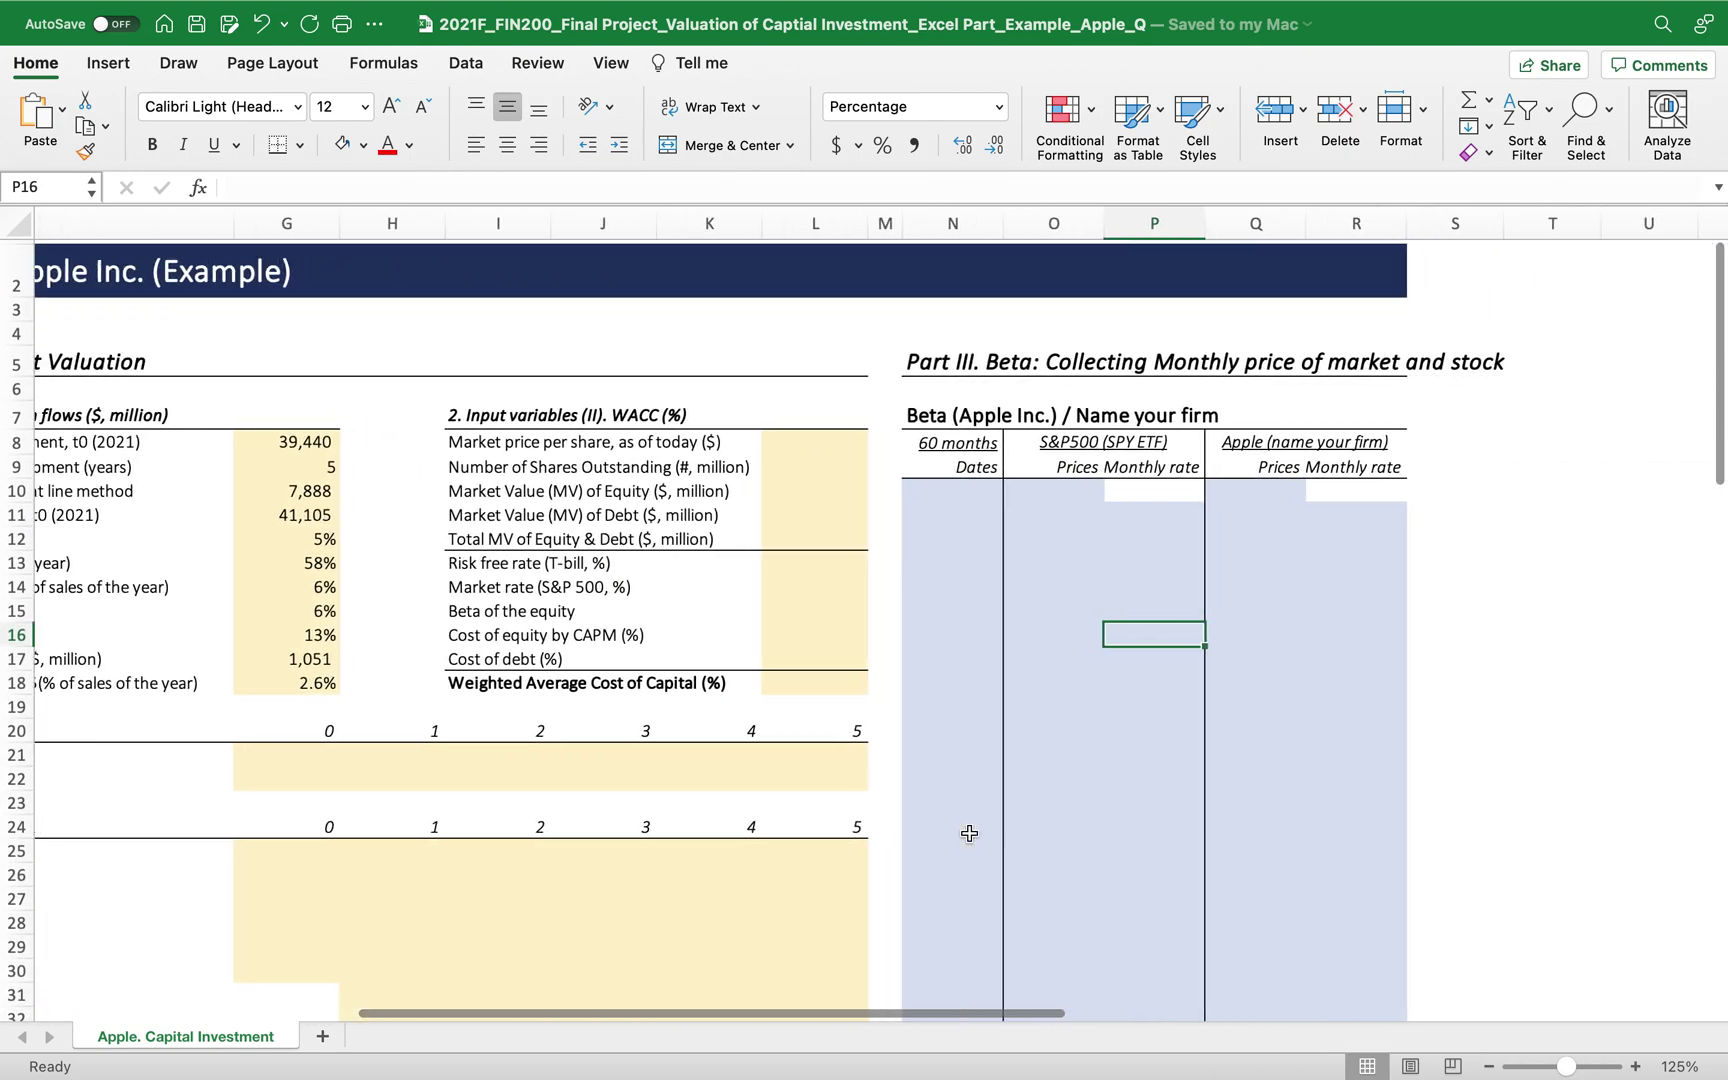
scroll(969, 833, "right", 1)
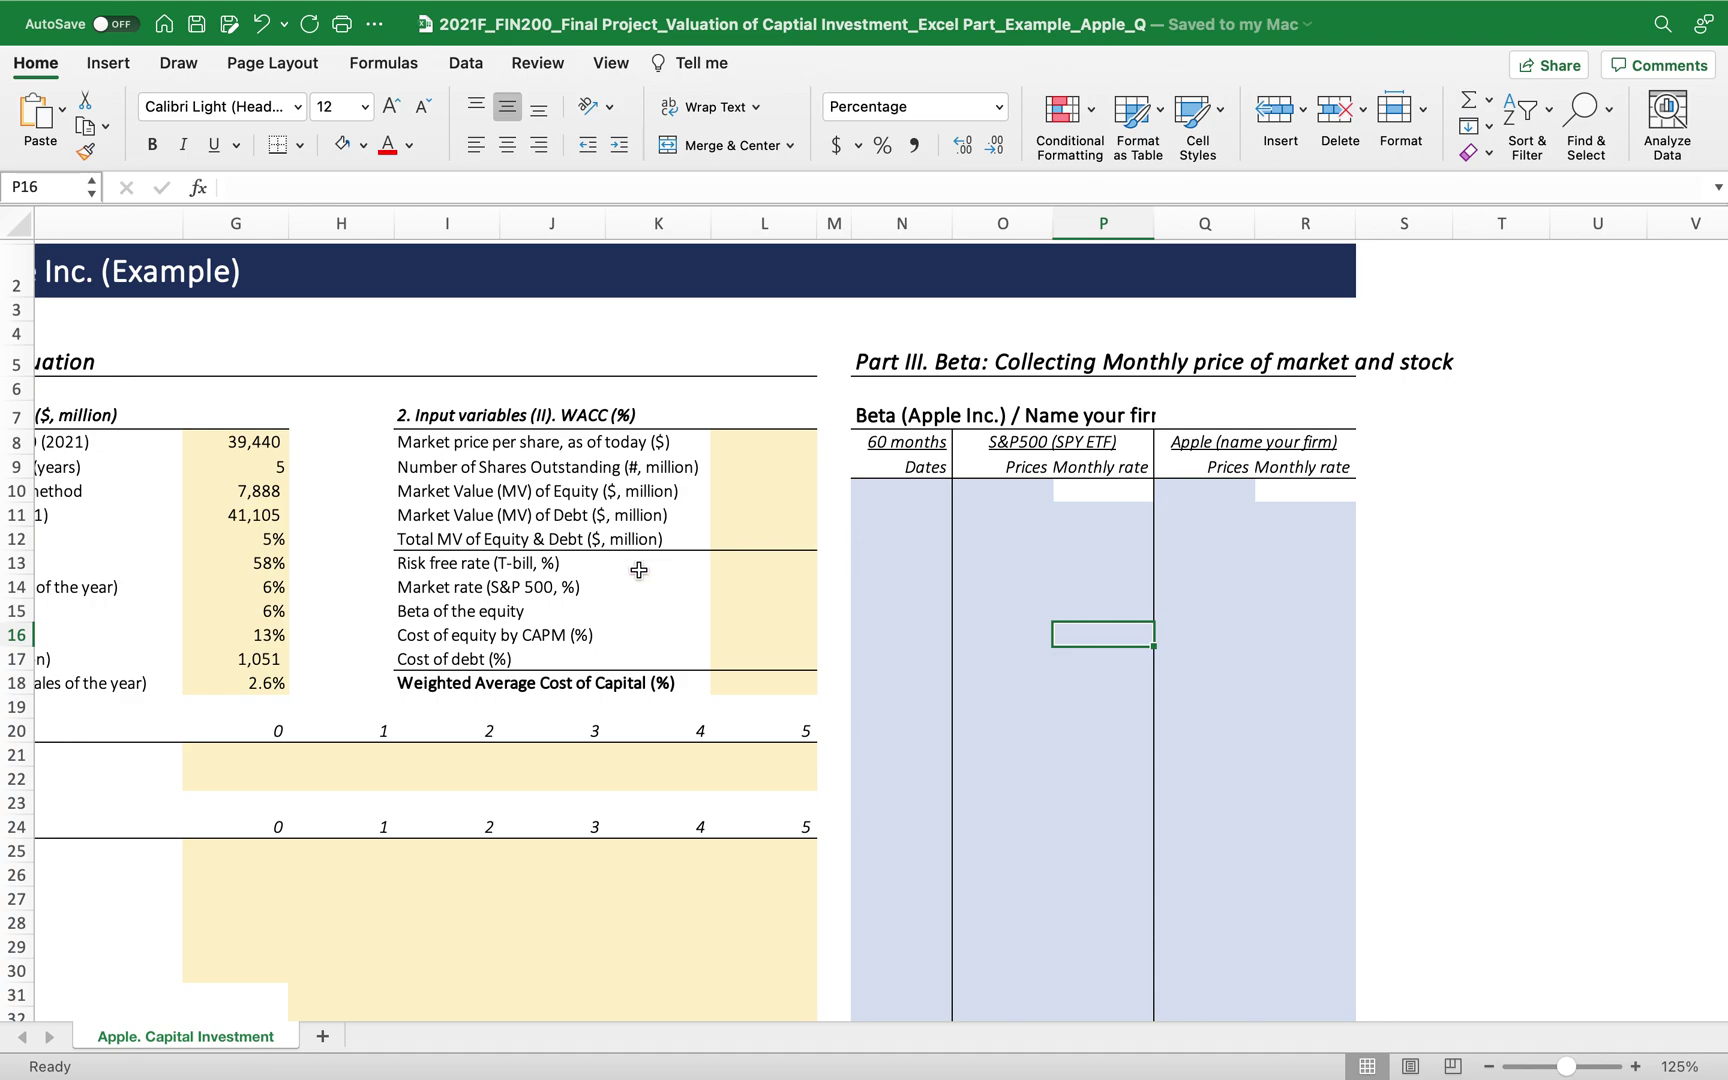
left_click(528, 630)
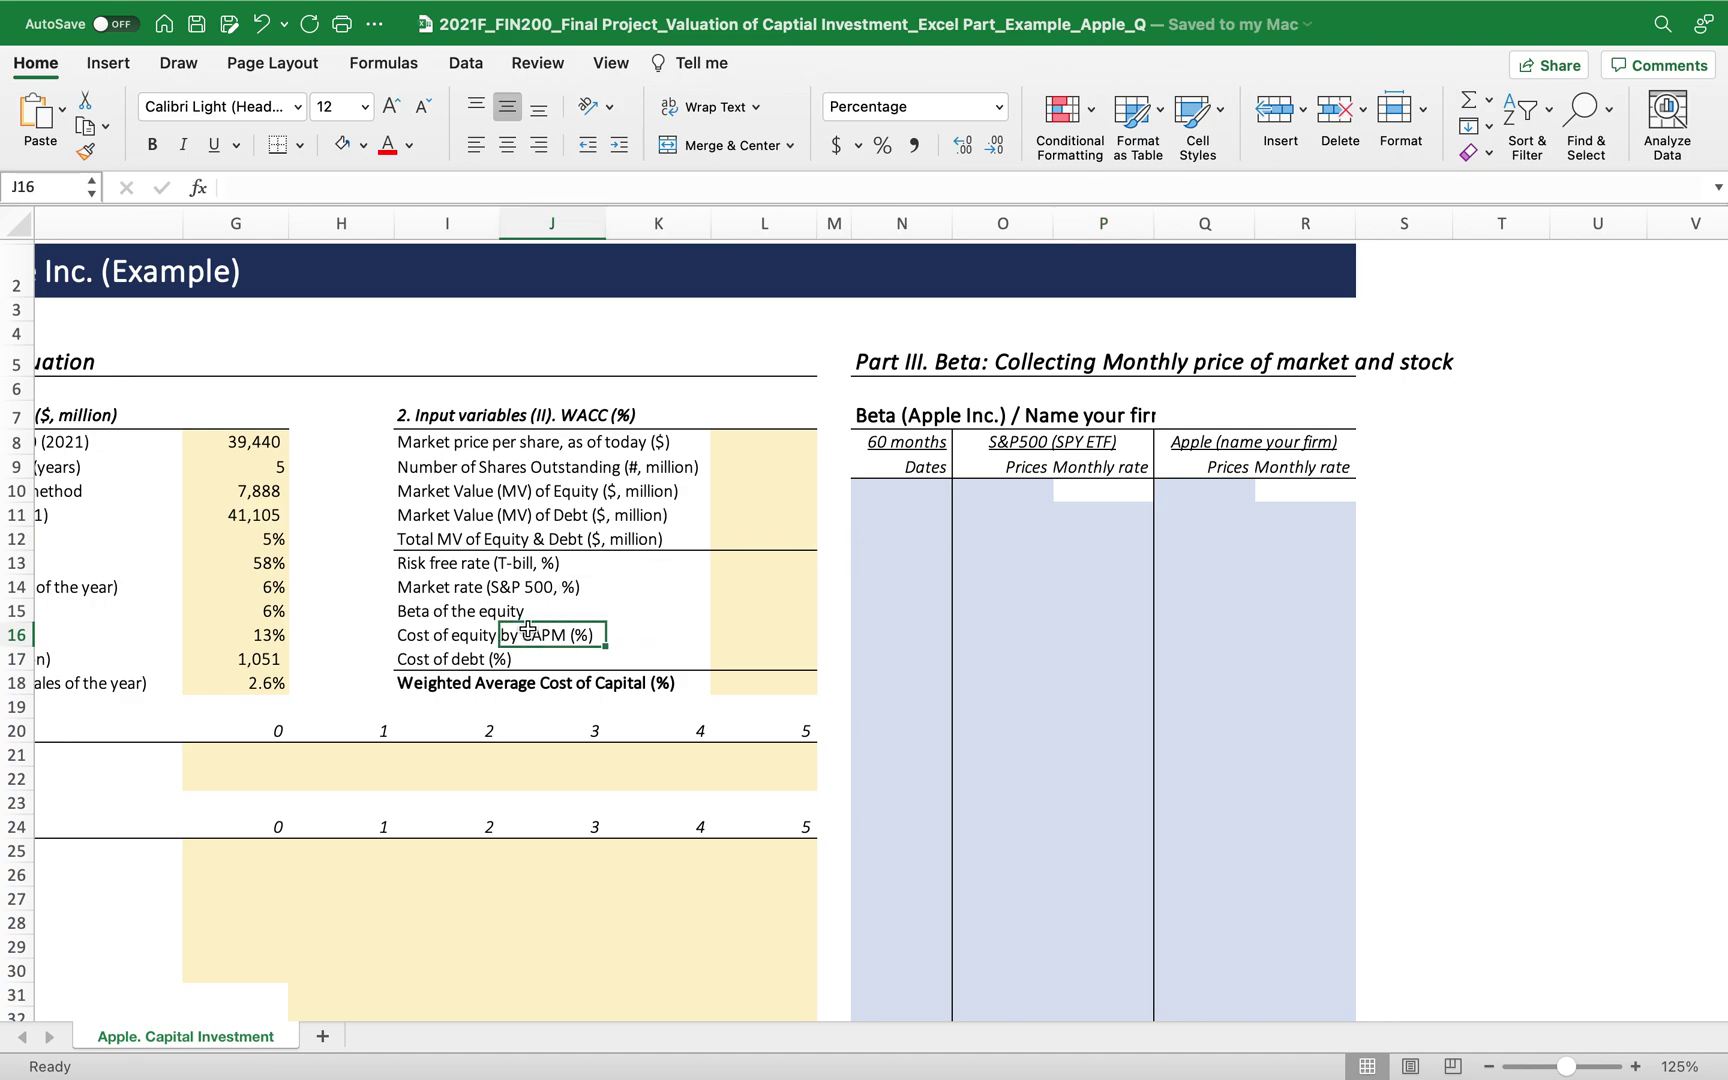
left_click(430, 660)
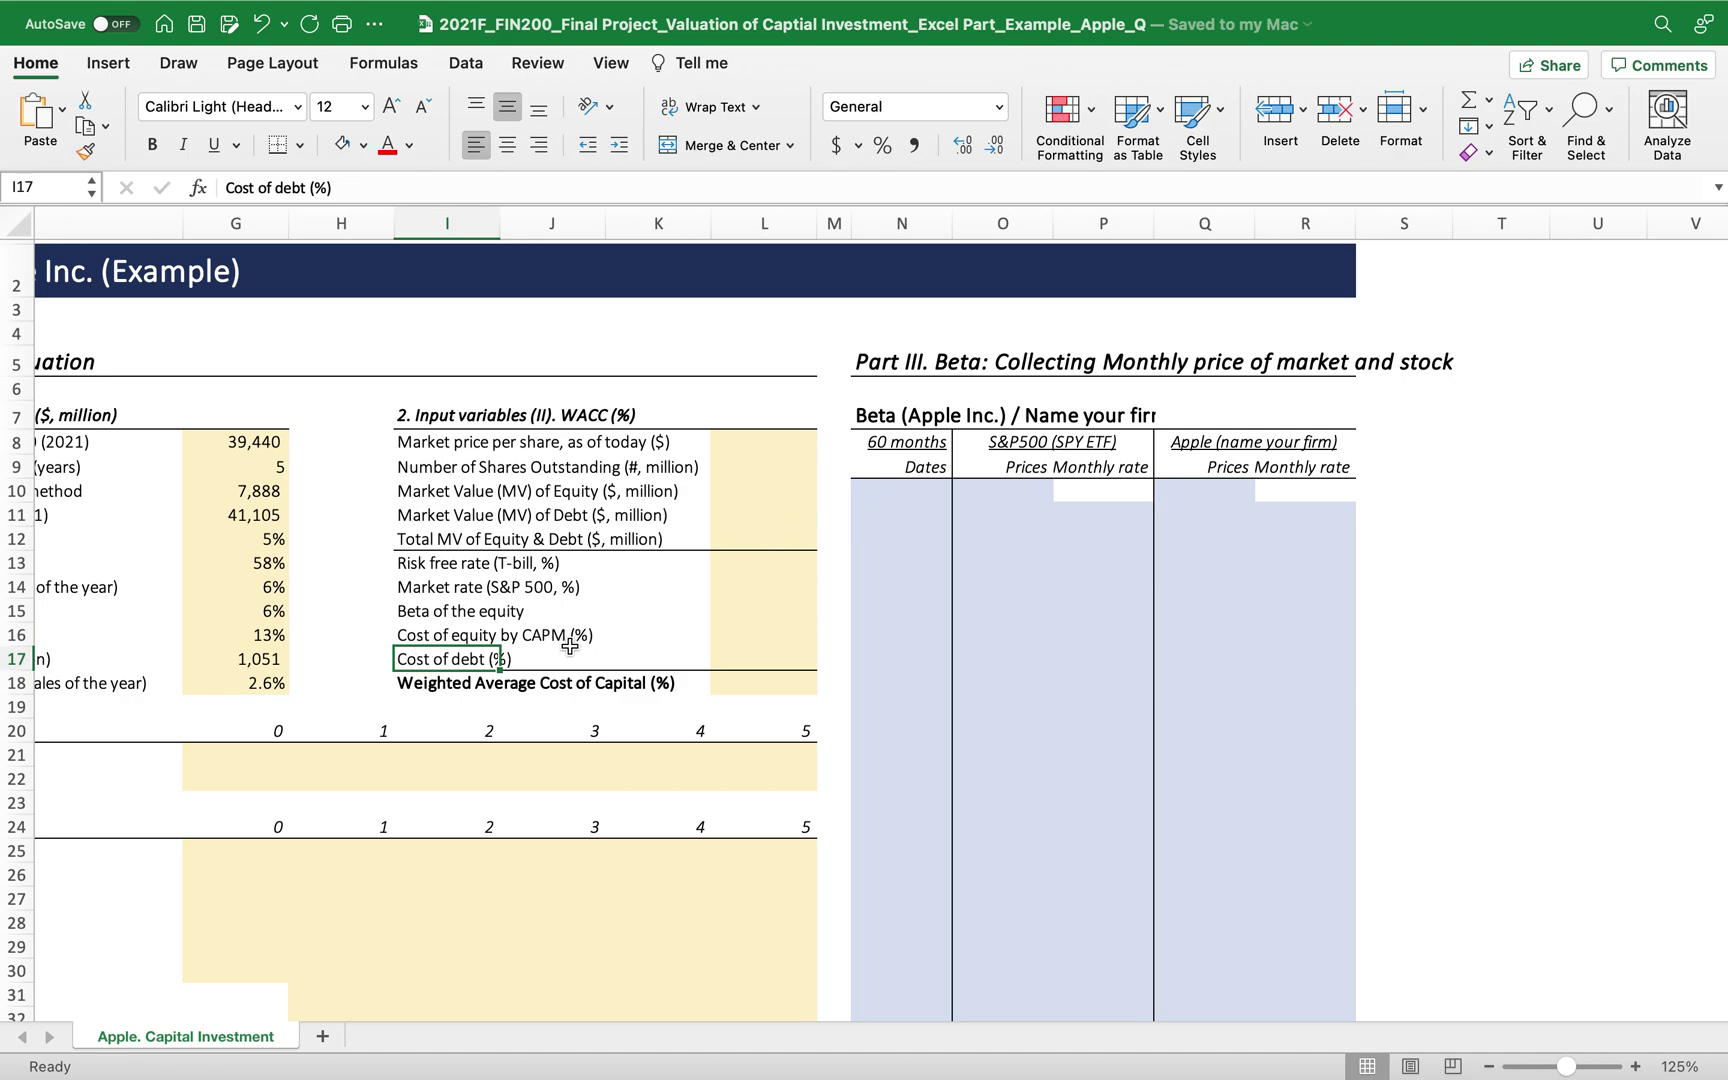
scroll(1112, 597, "down", 4)
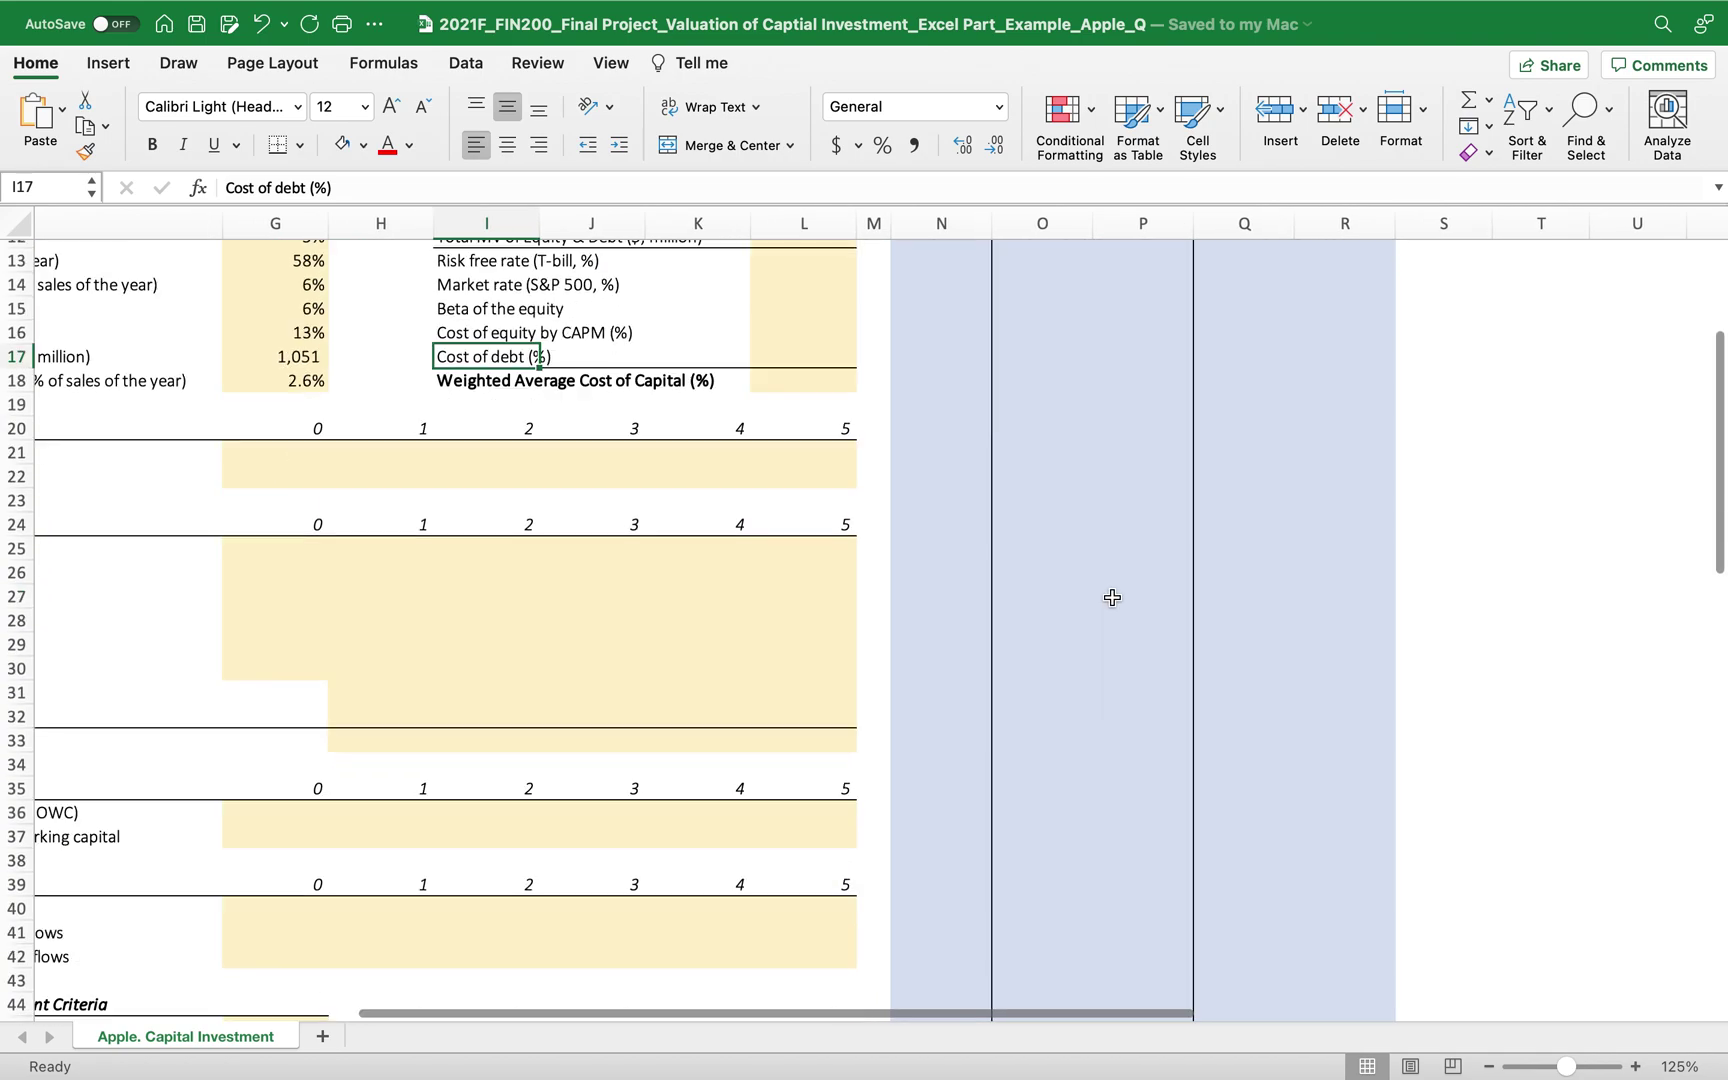
scroll(1112, 597, "down", 10)
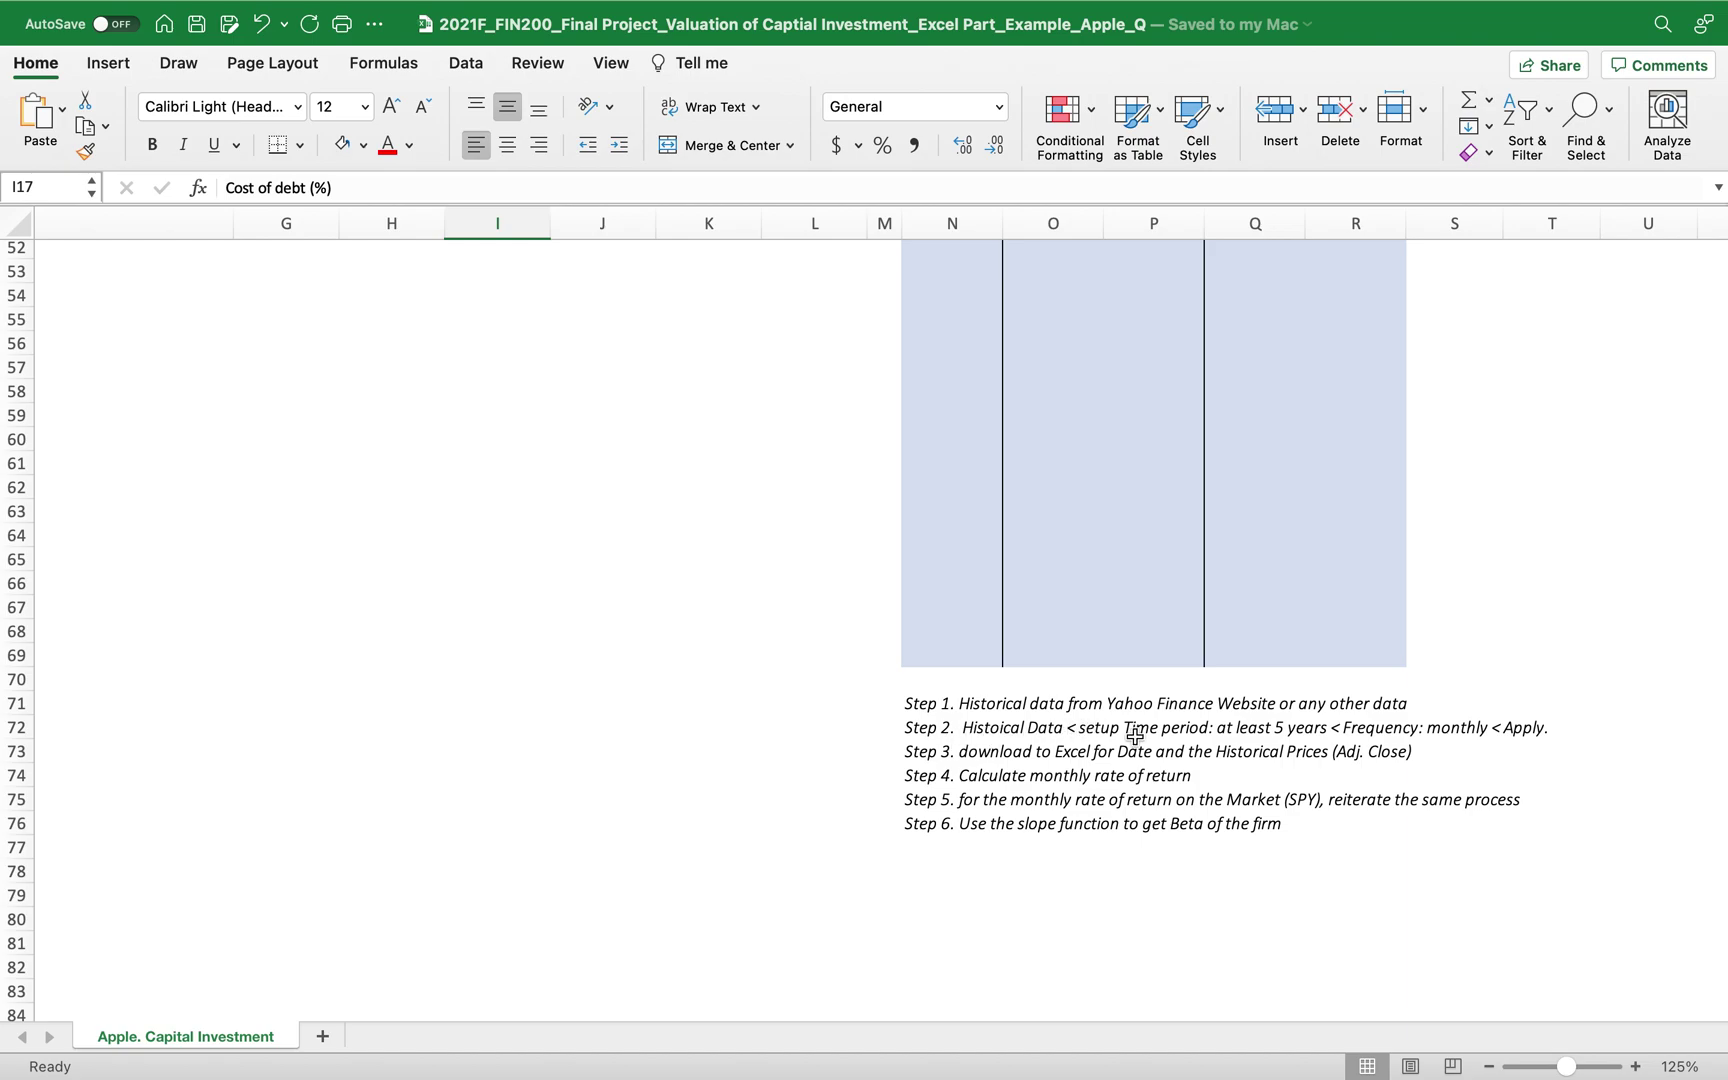
scroll(999, 675, "up", 15)
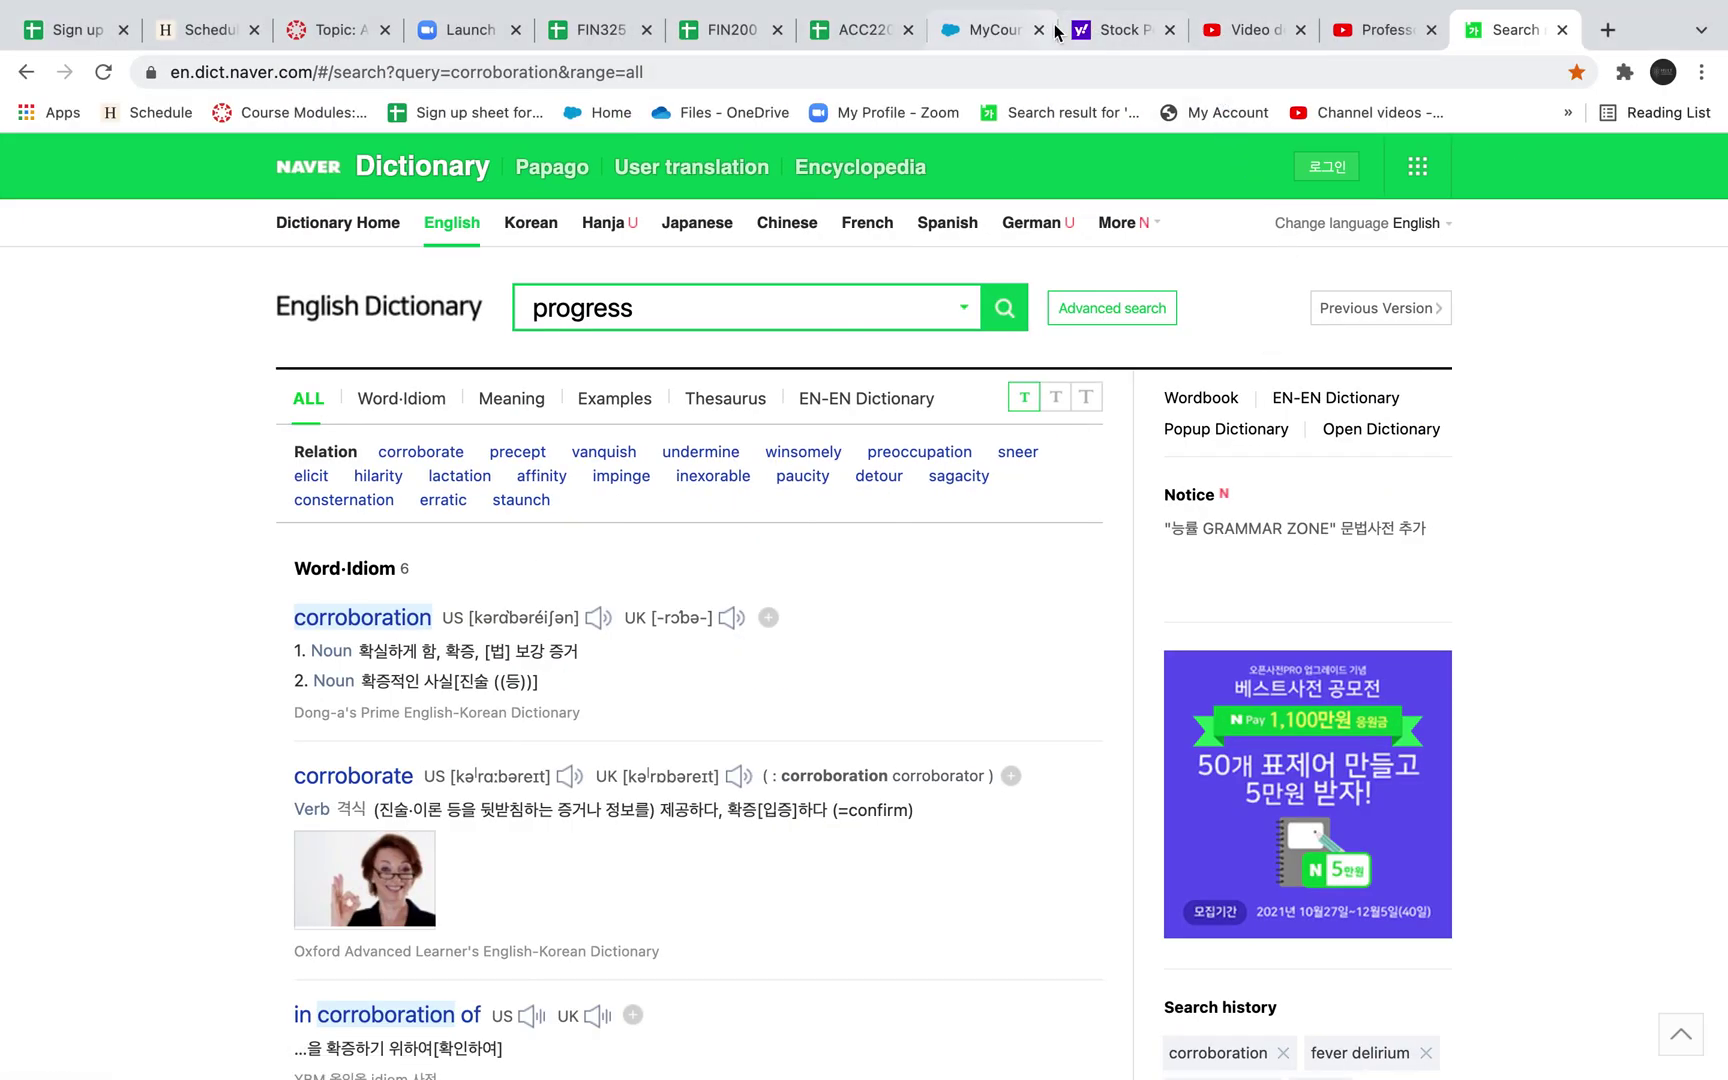
Switch to Yahoo Finance in the browser, search for Apple and open the historical data of AAPL.
left_click(1118, 29)
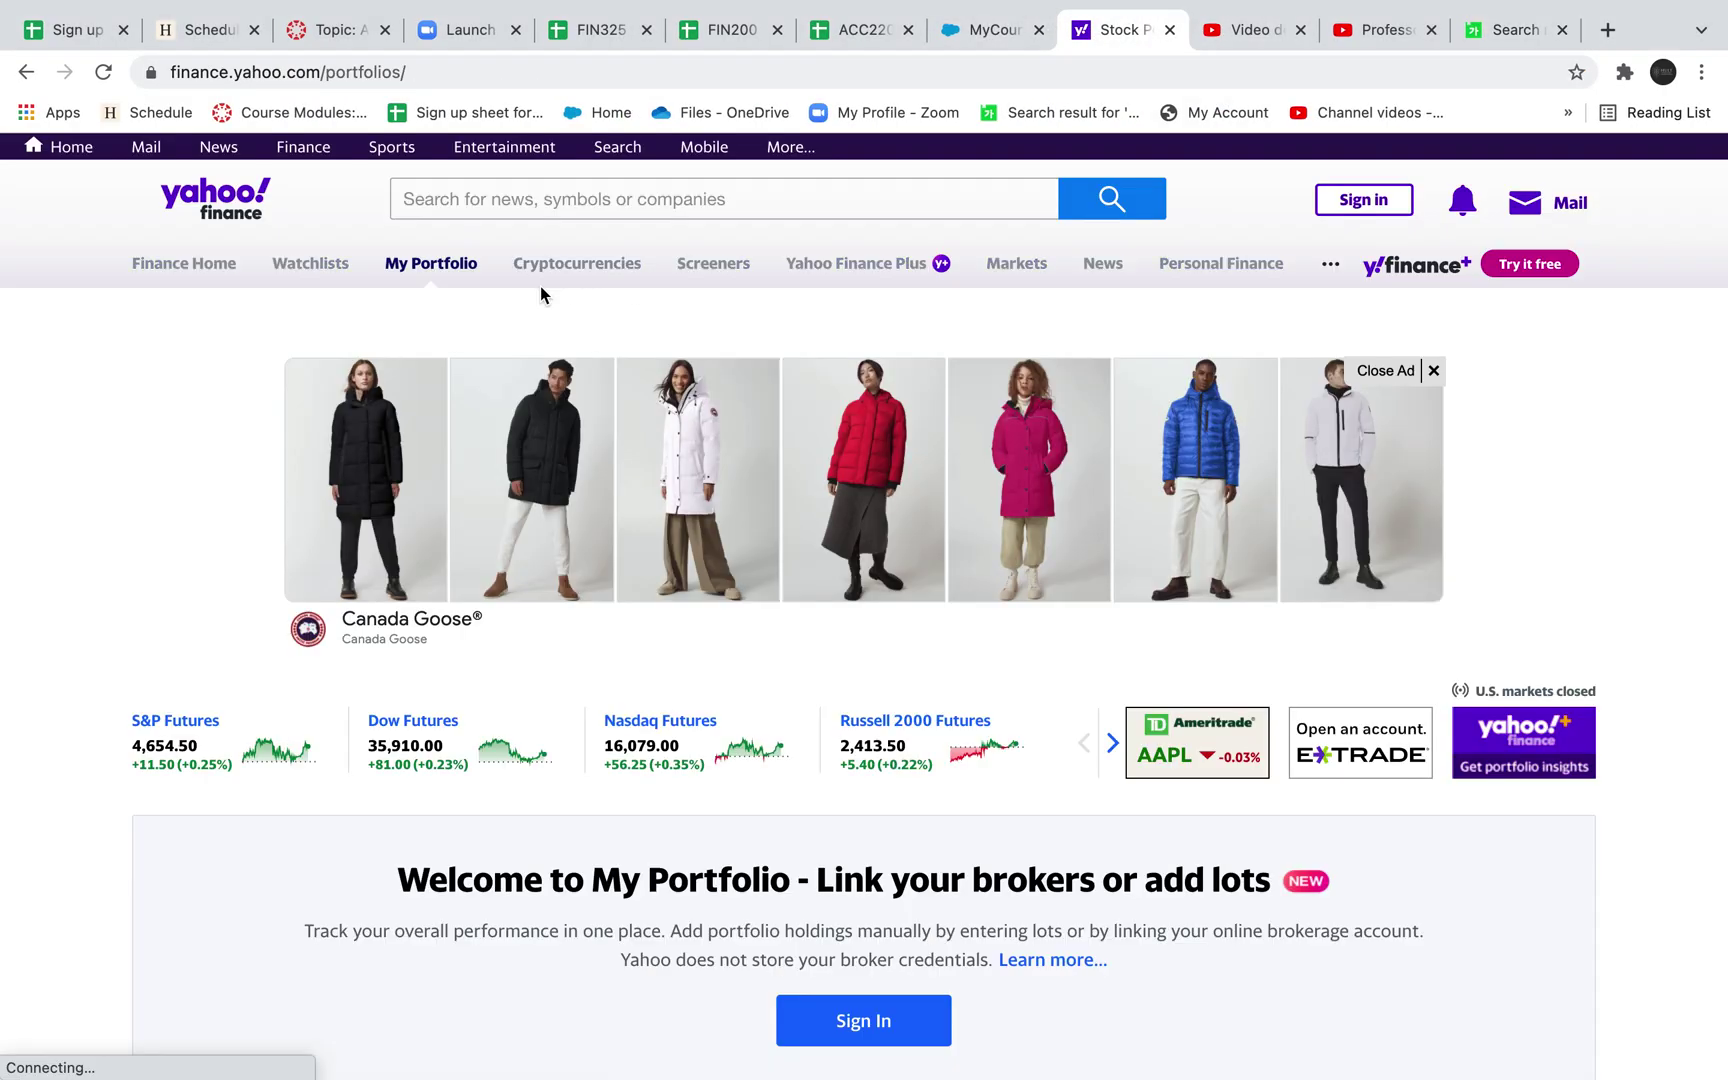
left_click(503, 199)
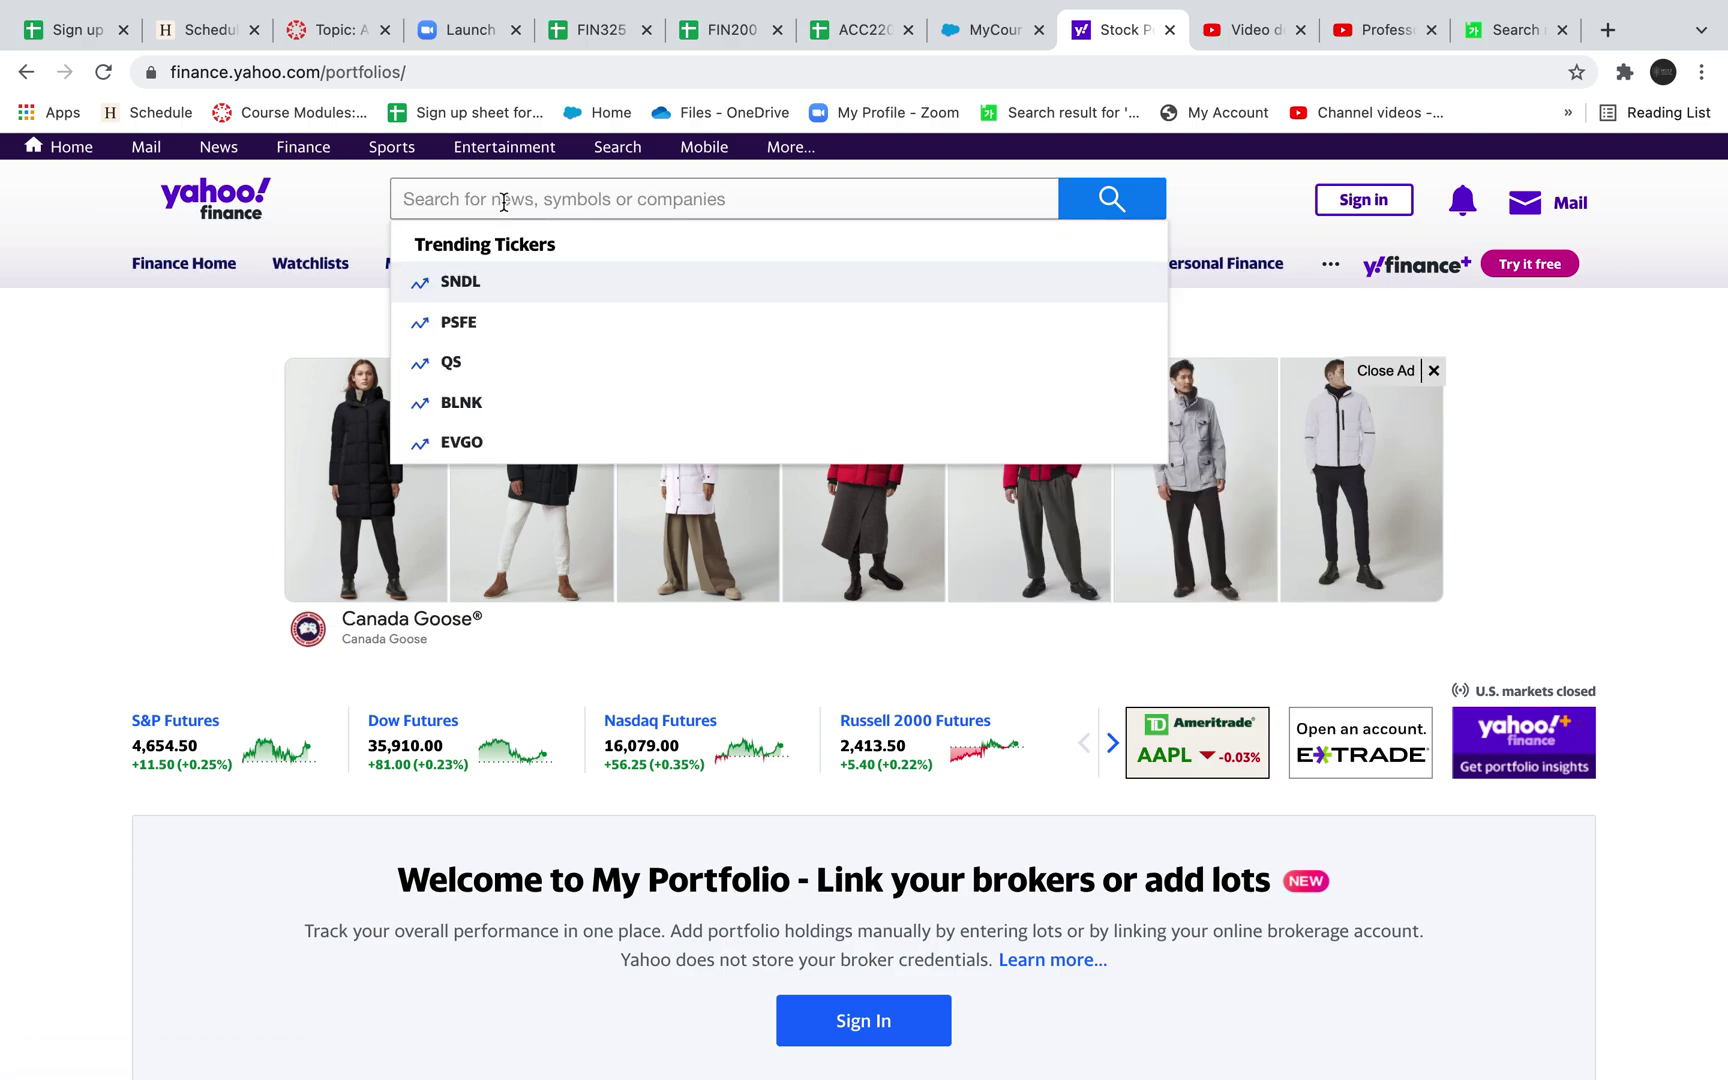
type("apple")
left_click(528, 290)
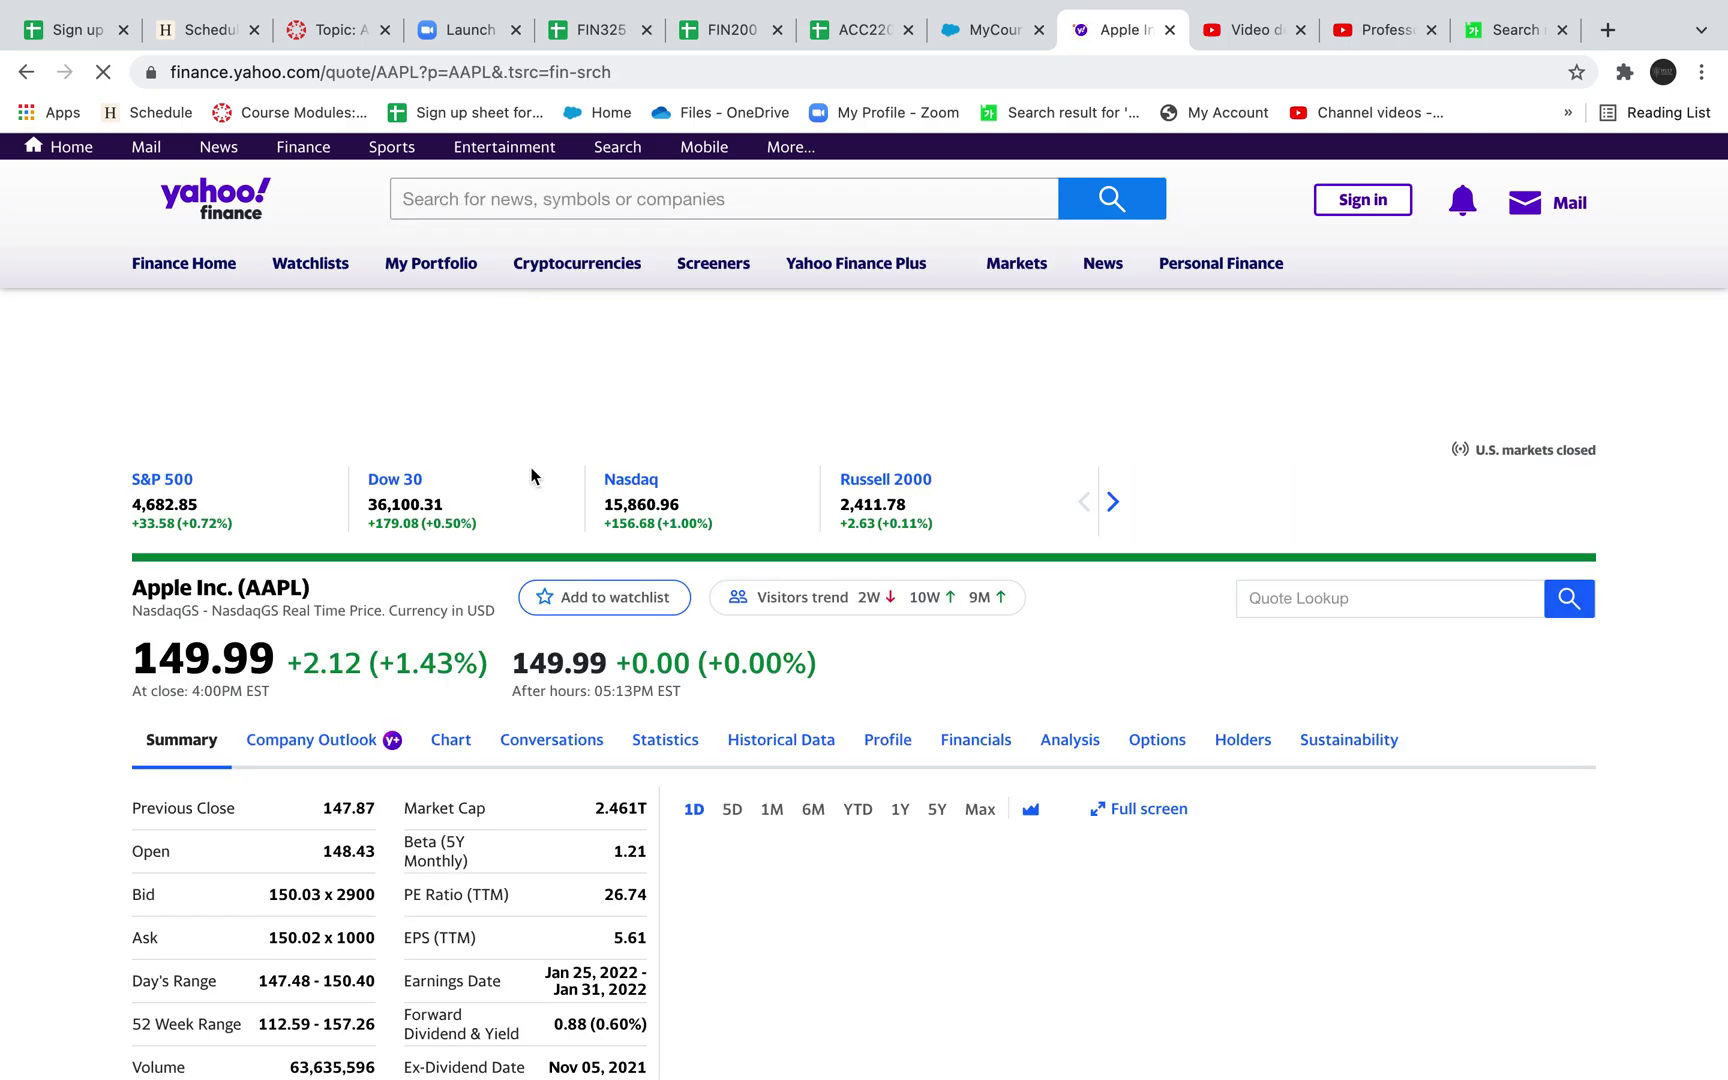
scroll(533, 477, "down", 3)
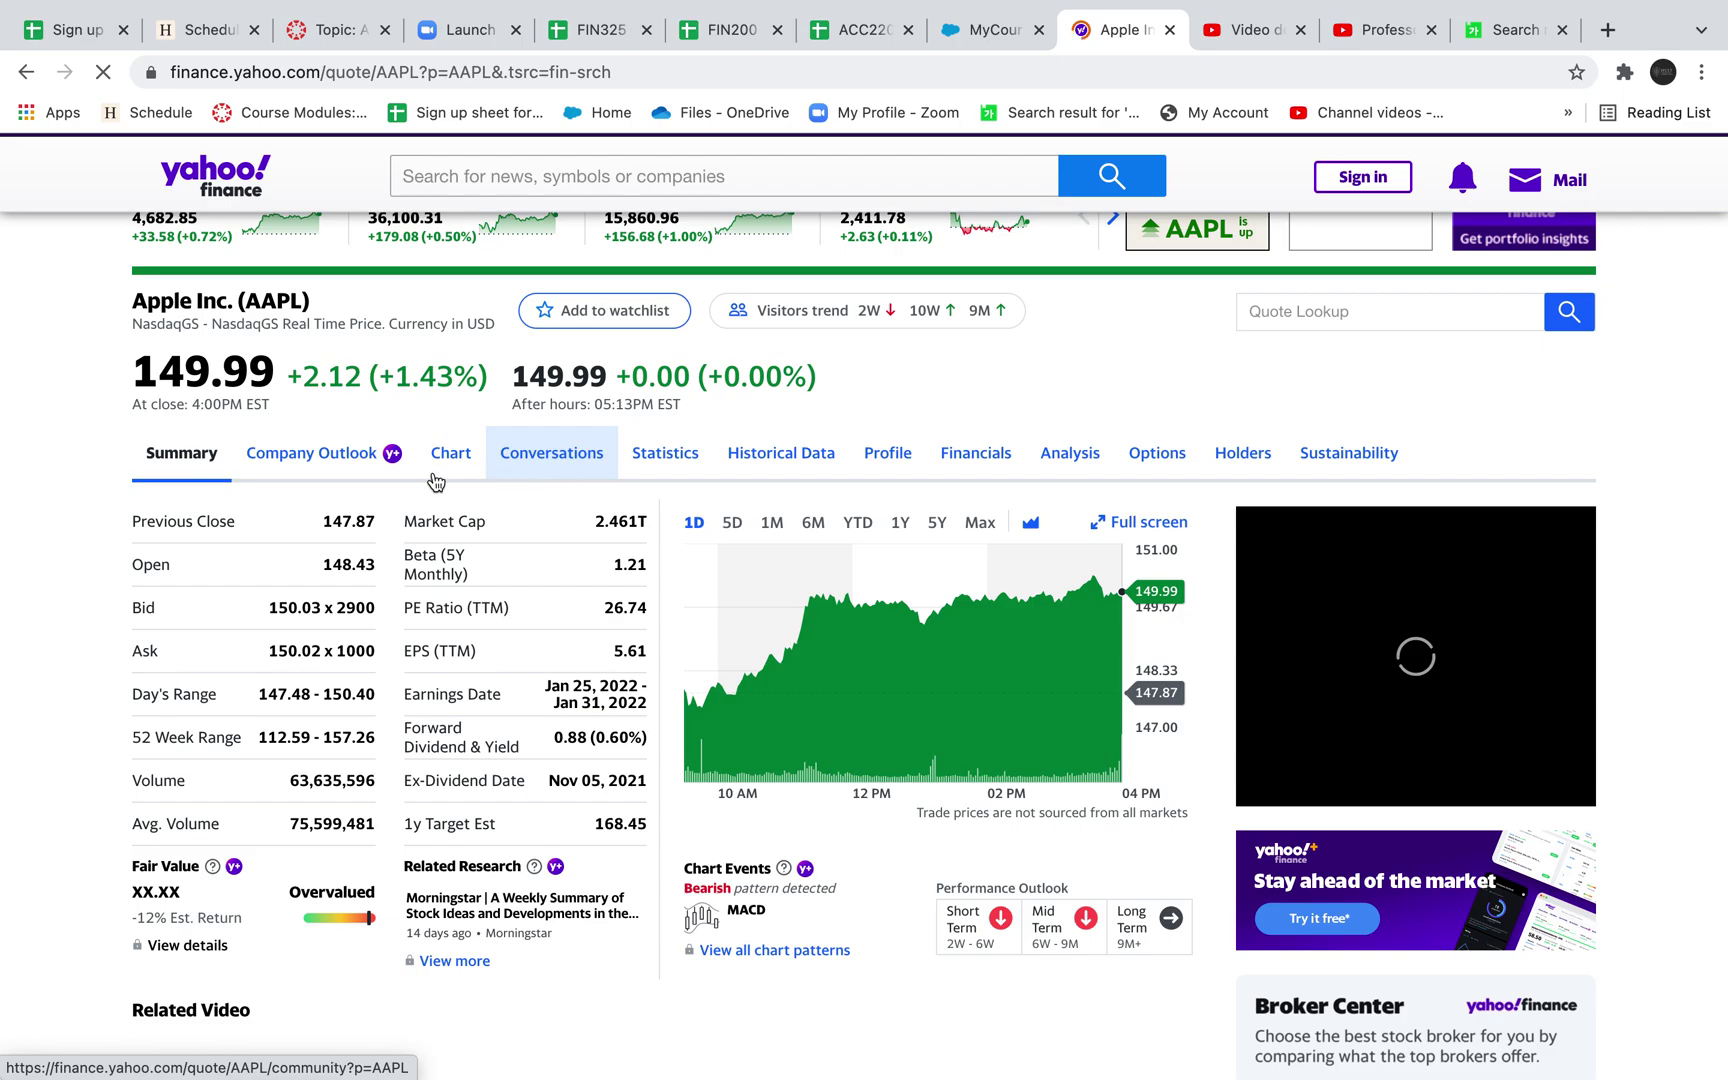
left_click(771, 456)
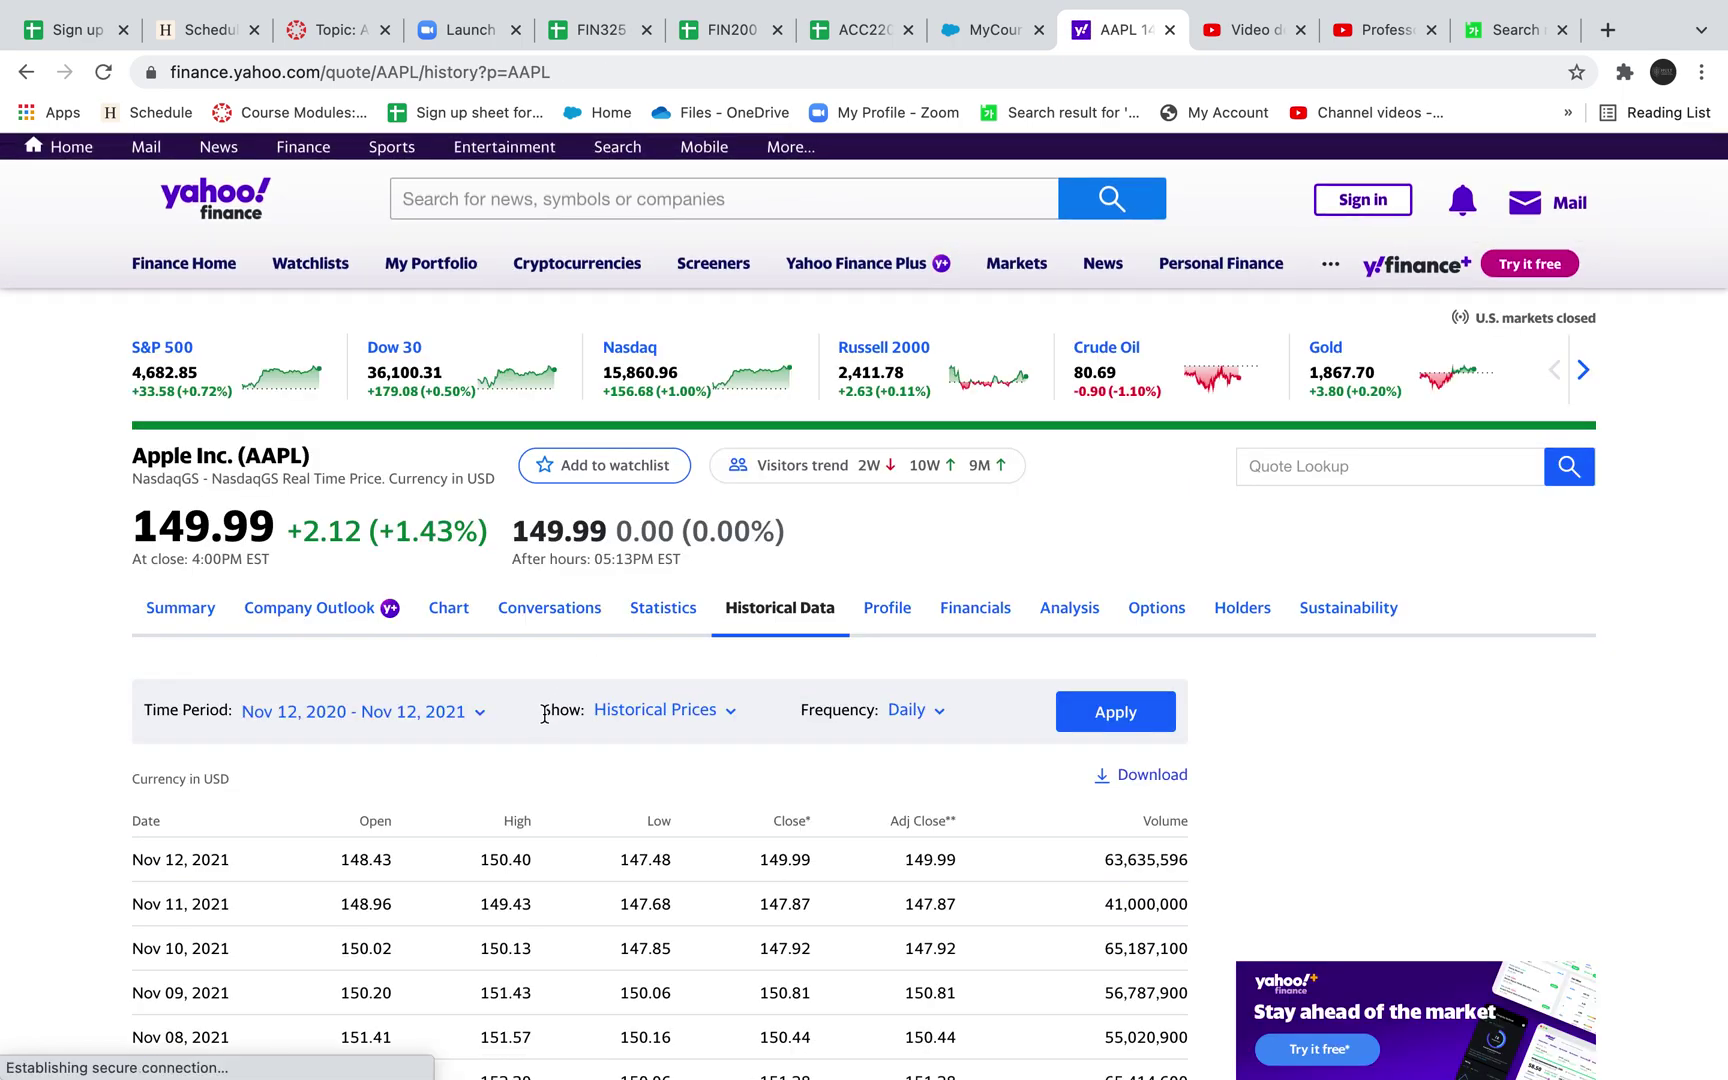
Set the historical prices to a 5-year time period with monthly frequency and apply the settings.
scroll(544, 713, "down", 2)
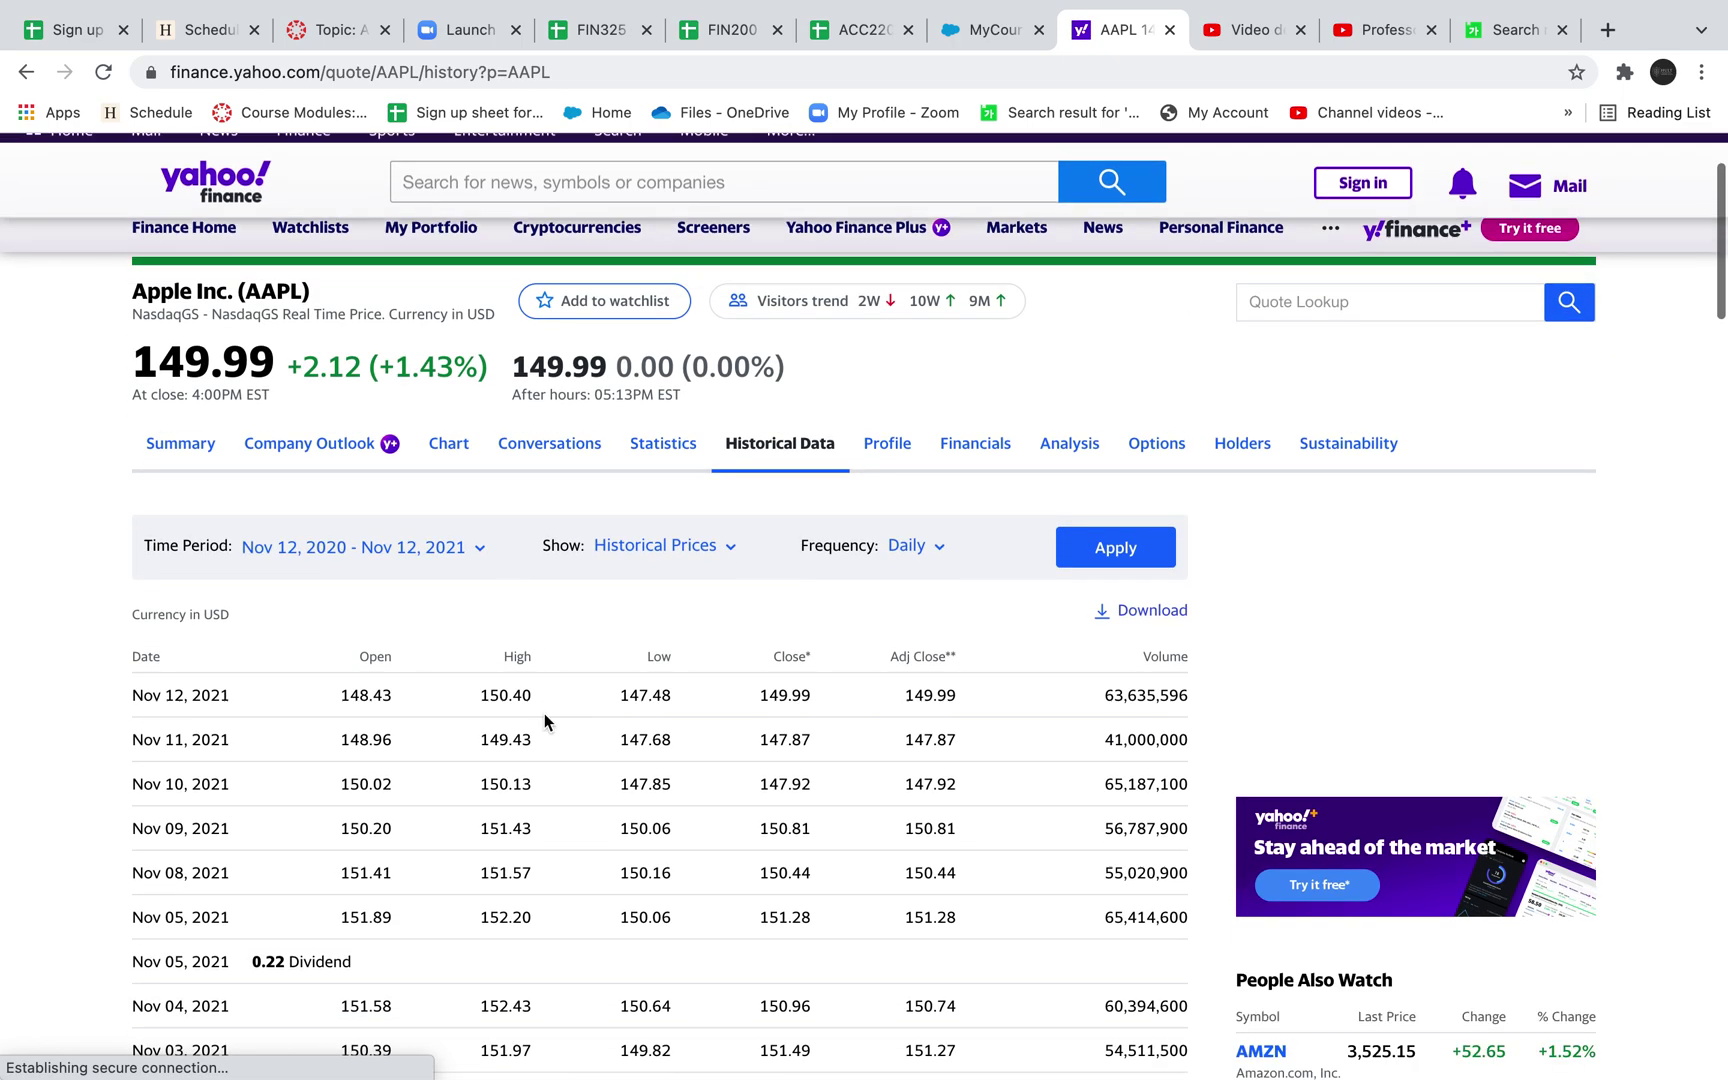
left_click(479, 552)
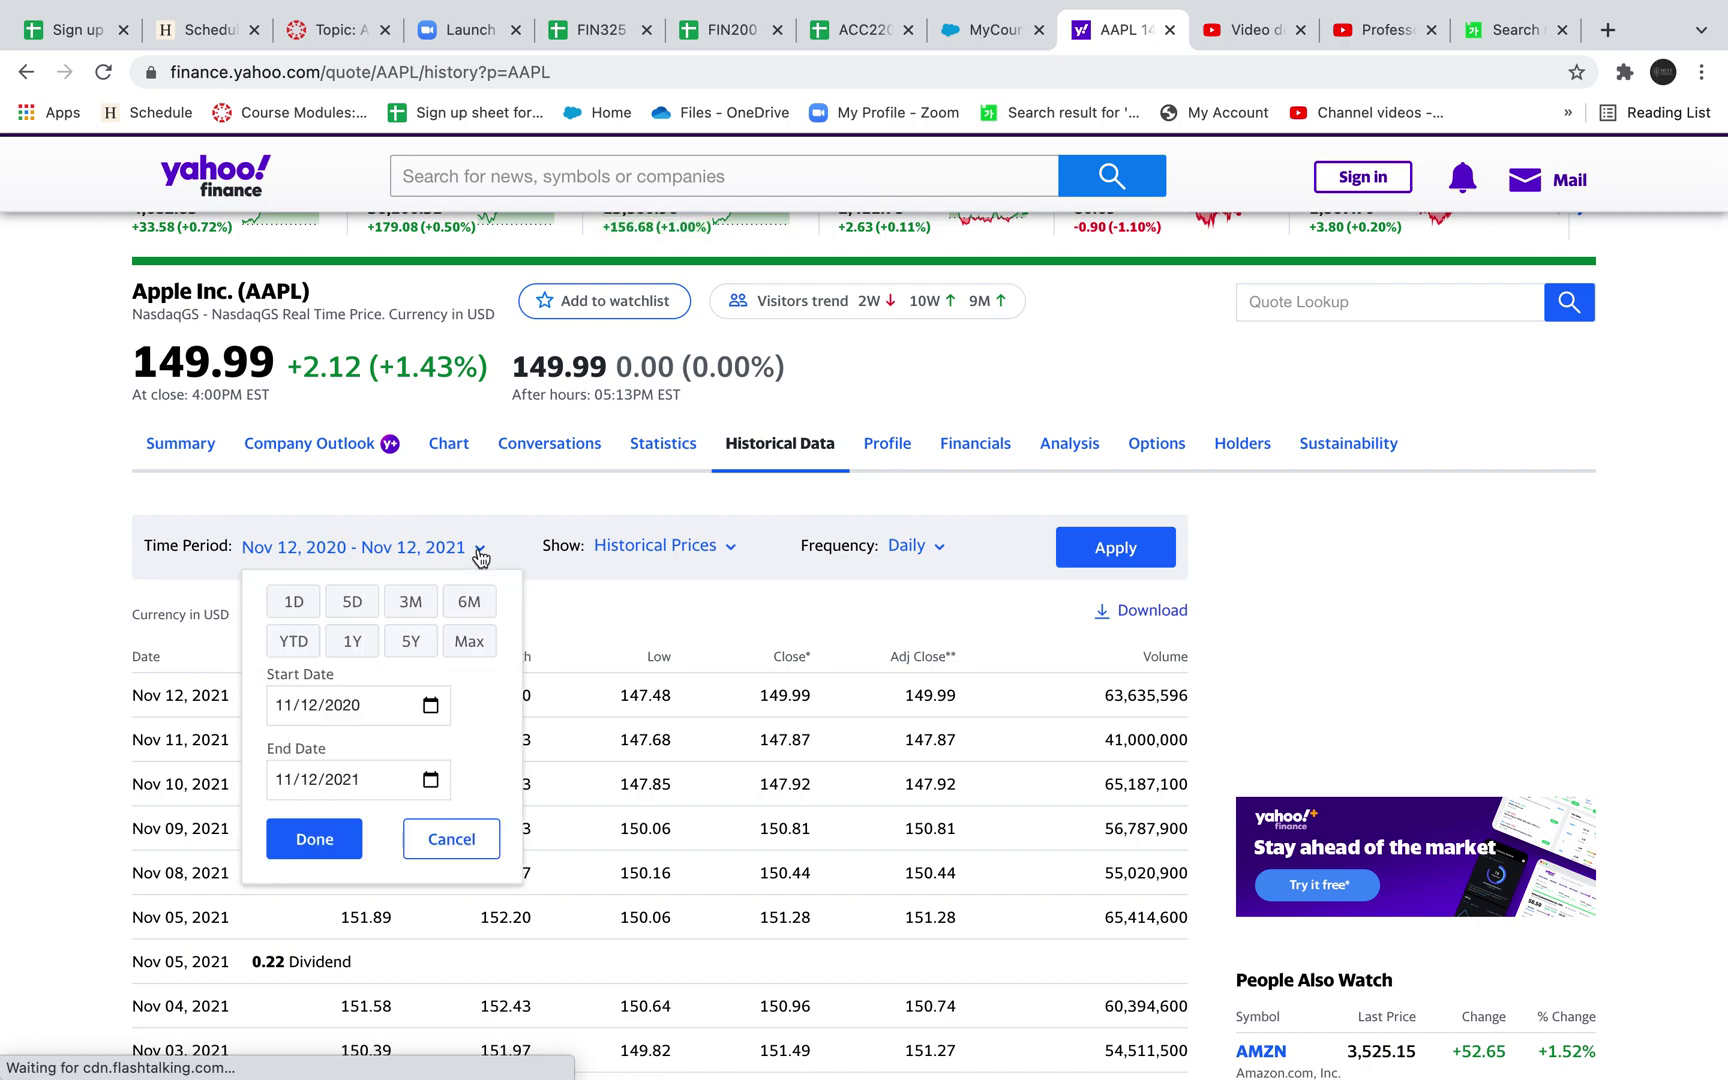
left_click(406, 642)
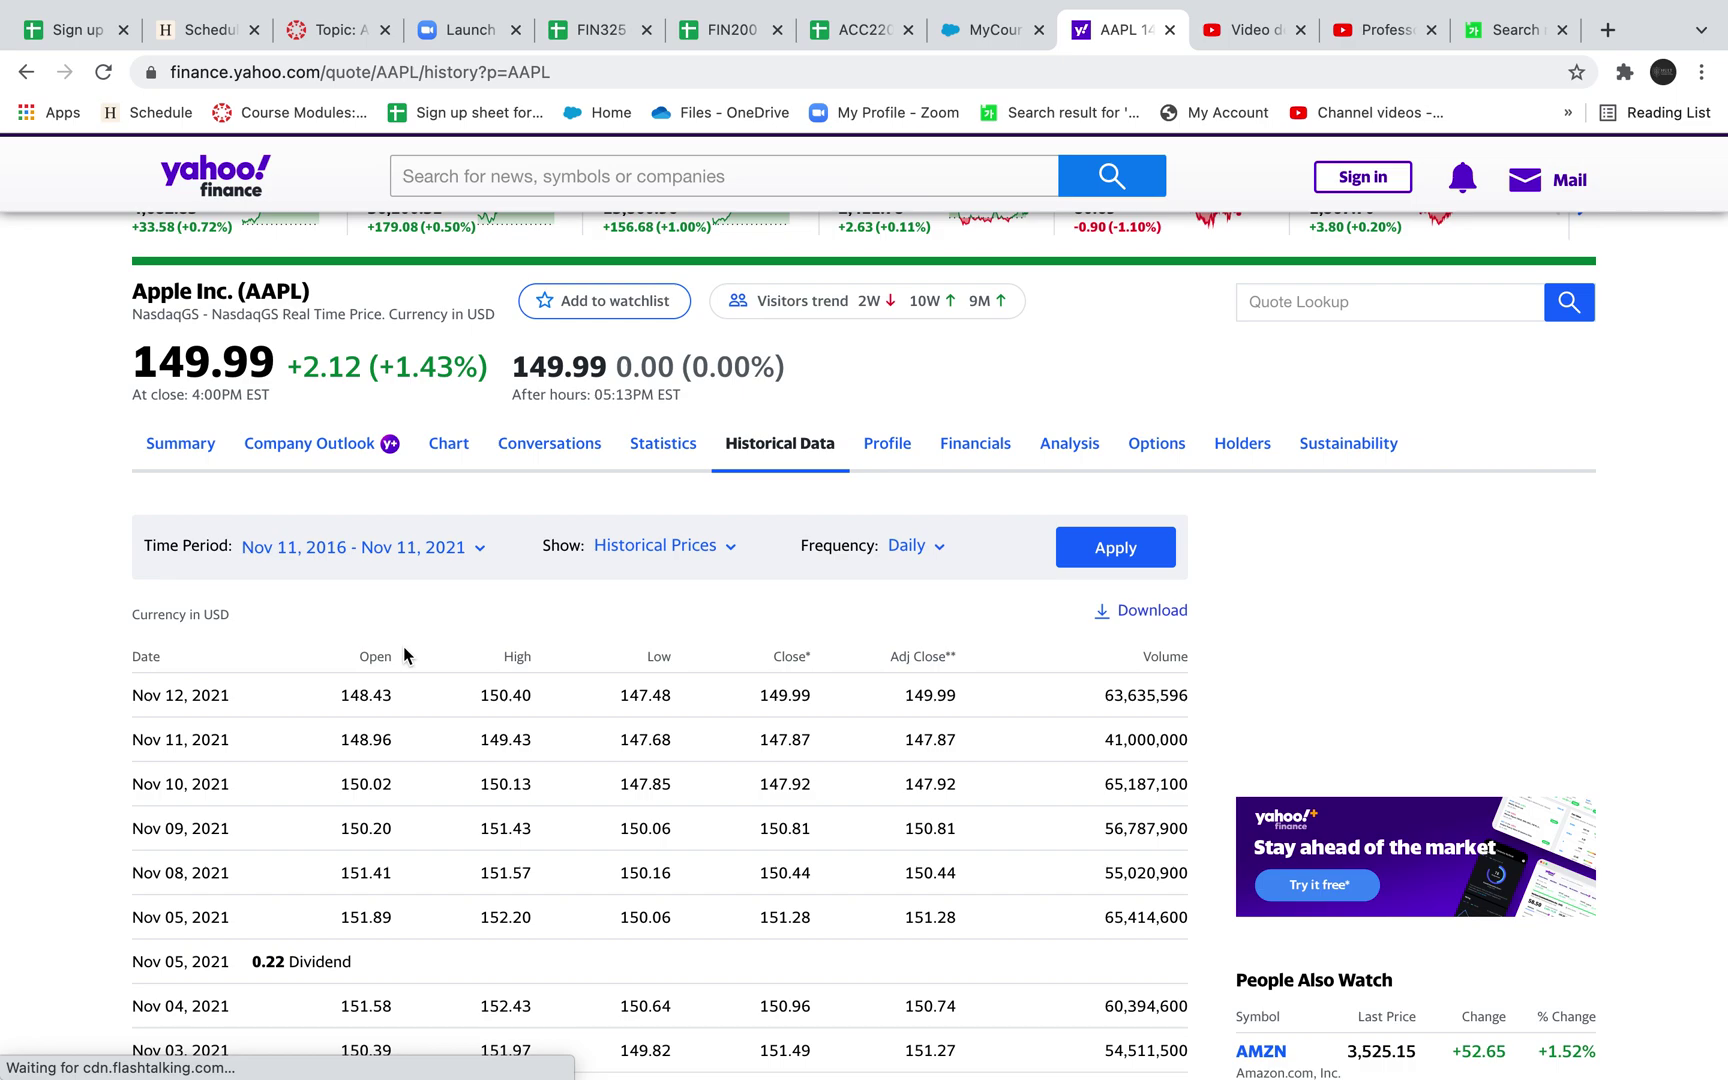
left_click(945, 550)
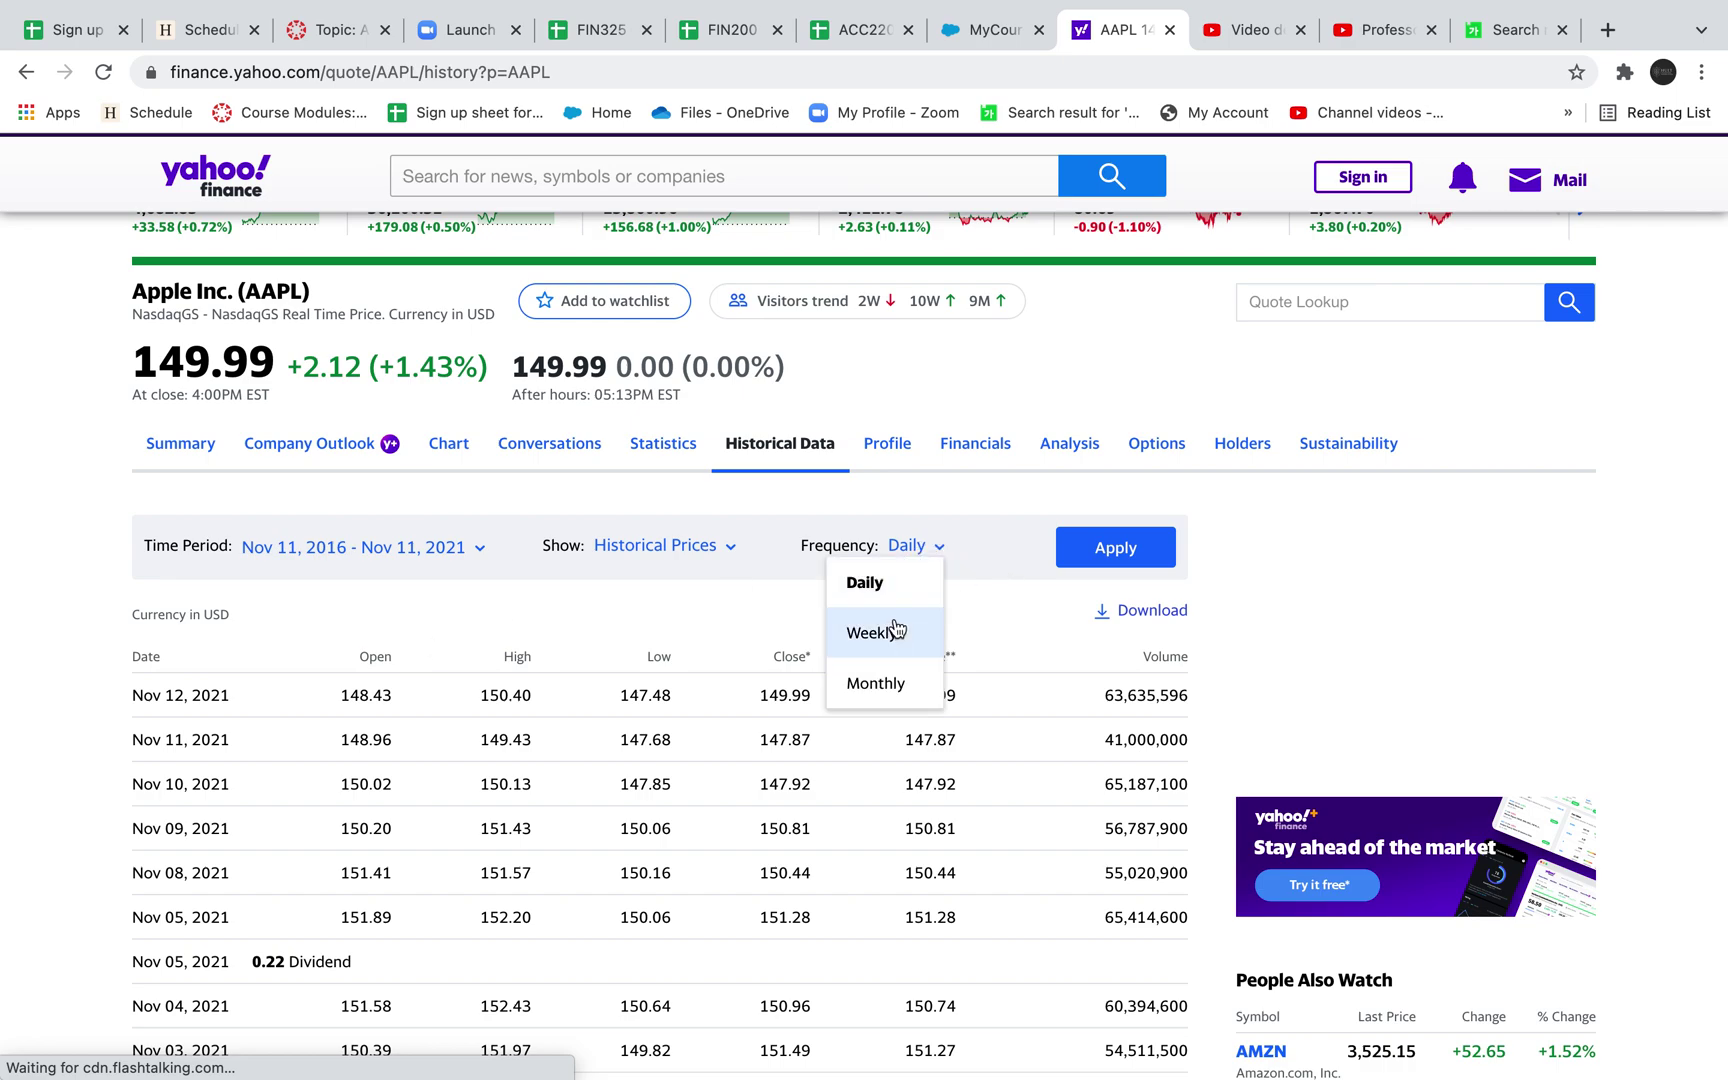
left_click(866, 684)
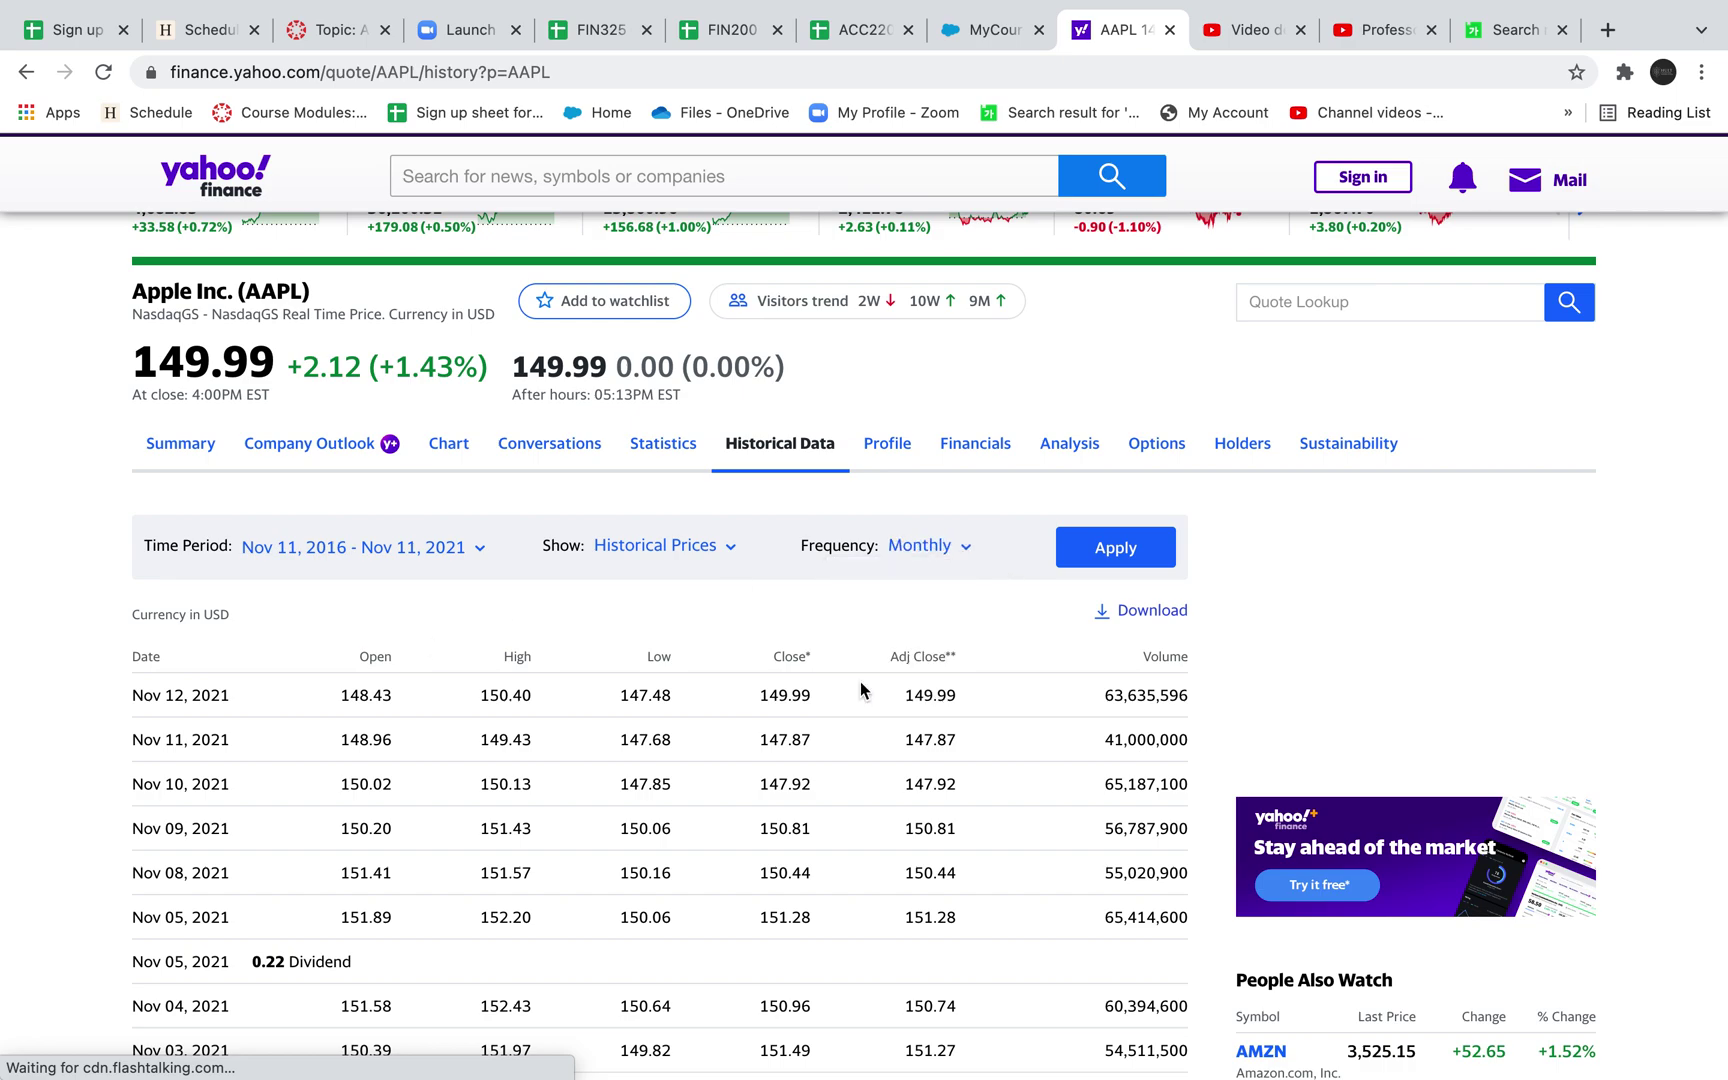
left_click(1110, 558)
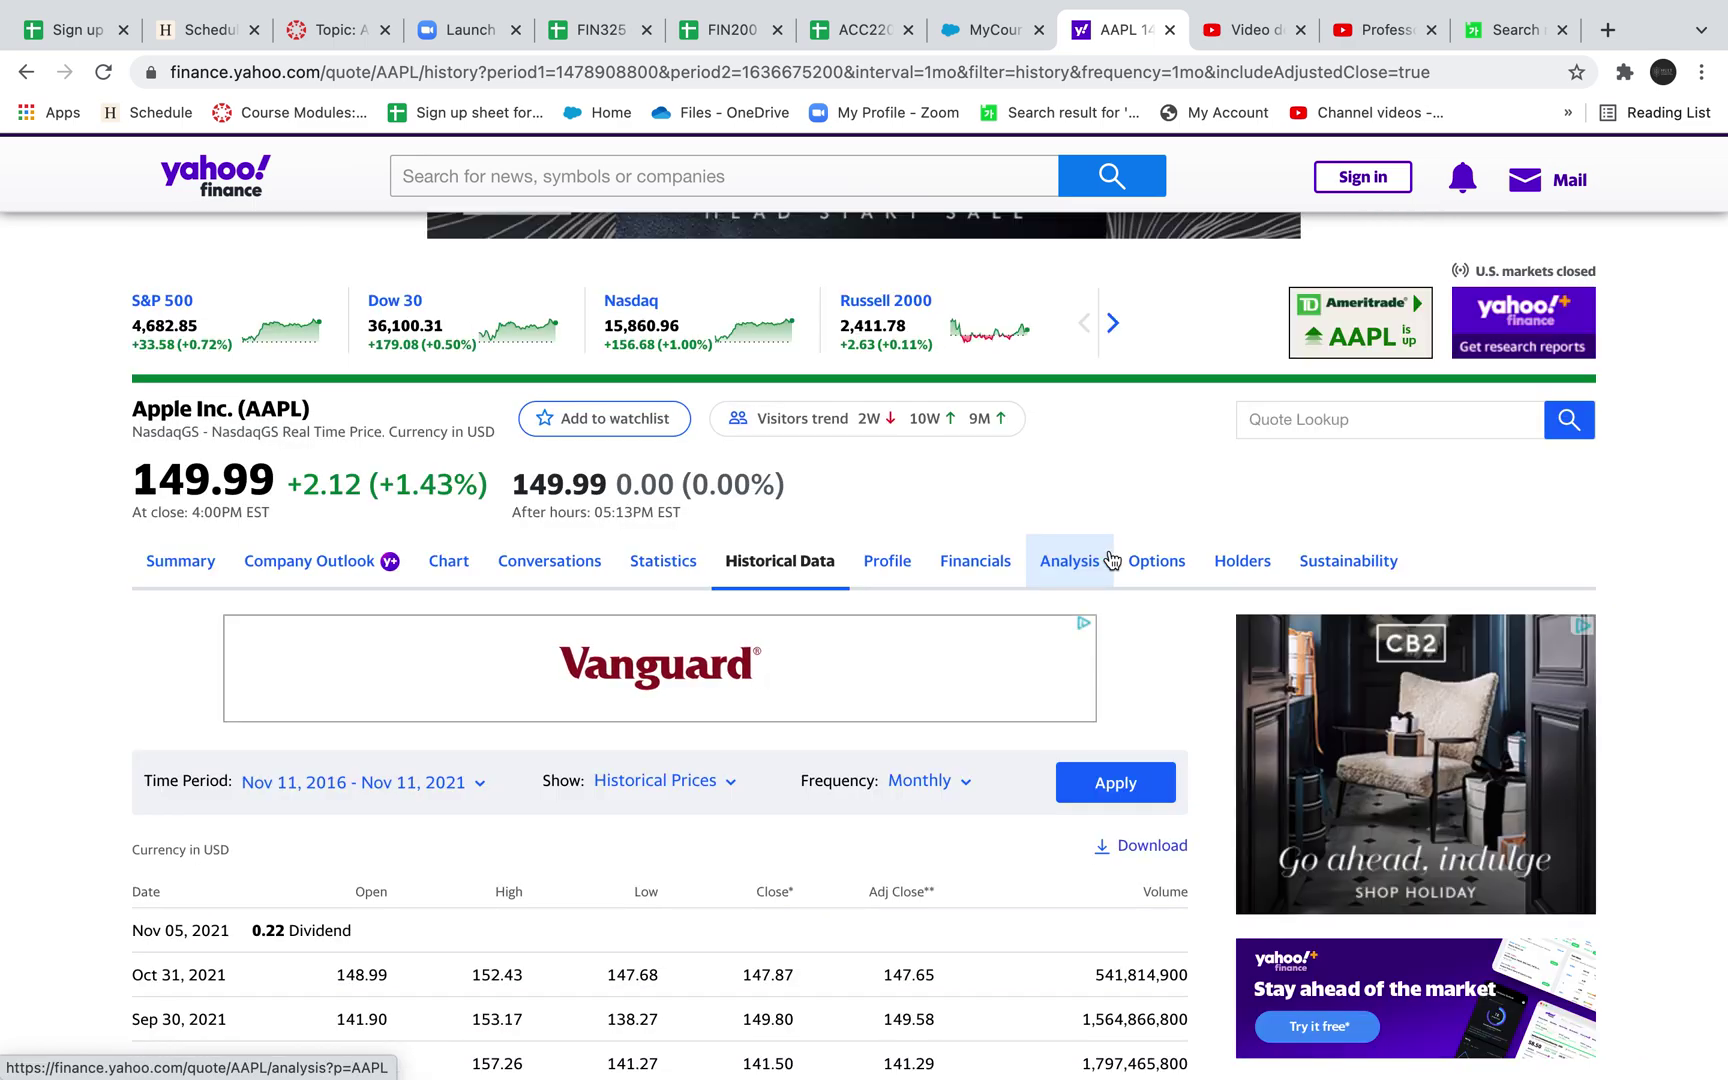
Download the monthly AAPL price history to the Desktop as AAPL (2) and open the CSV file in Excel.
scroll(903, 780, "down", 3)
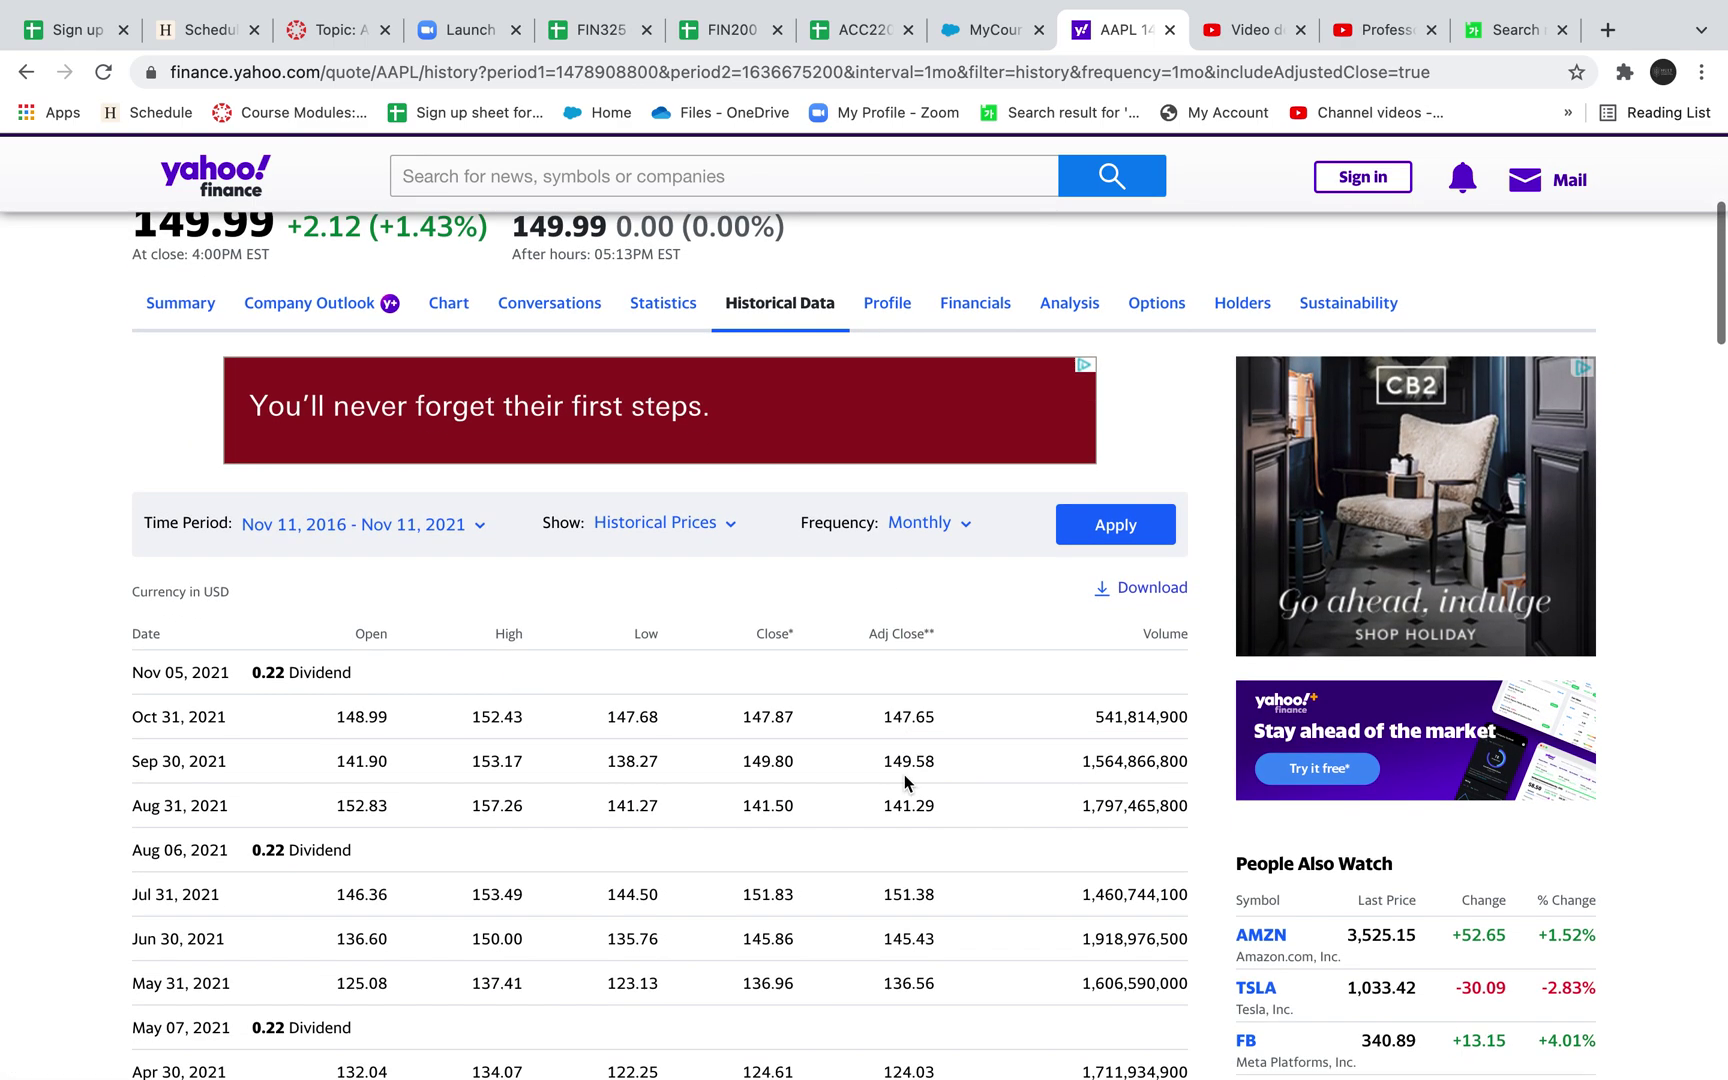
left_click(1157, 533)
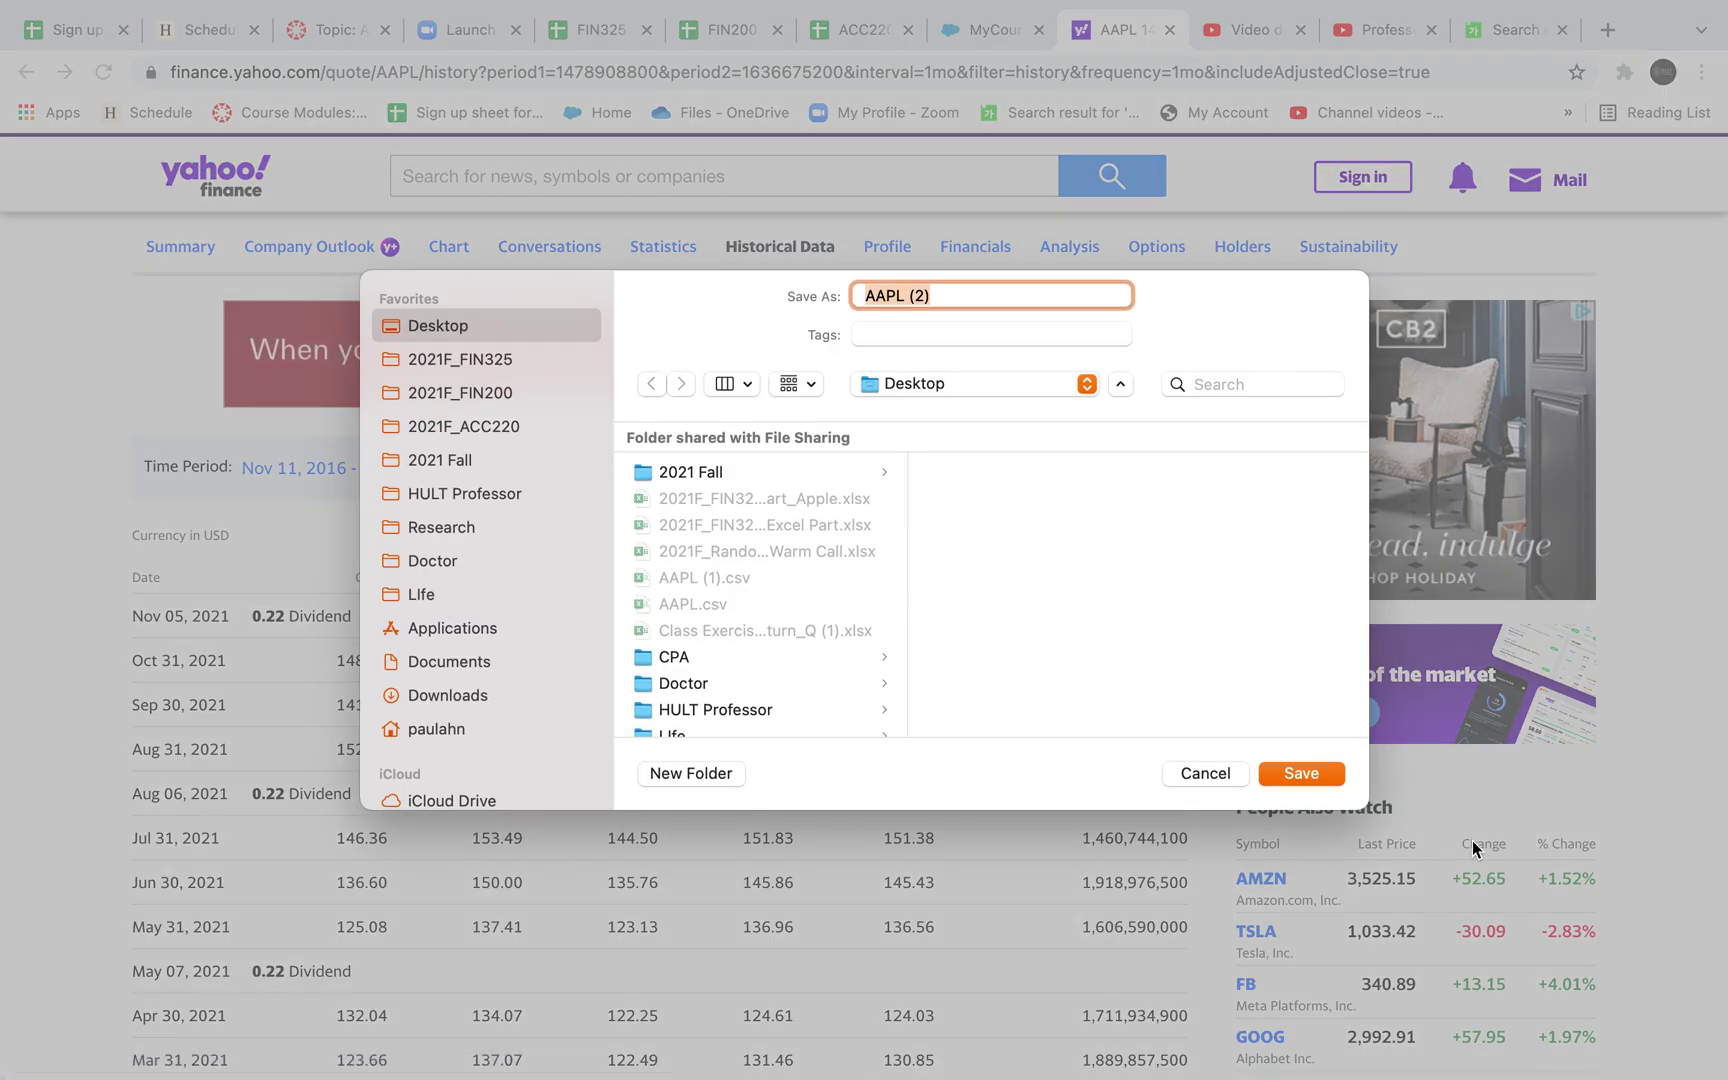
left_click(1298, 773)
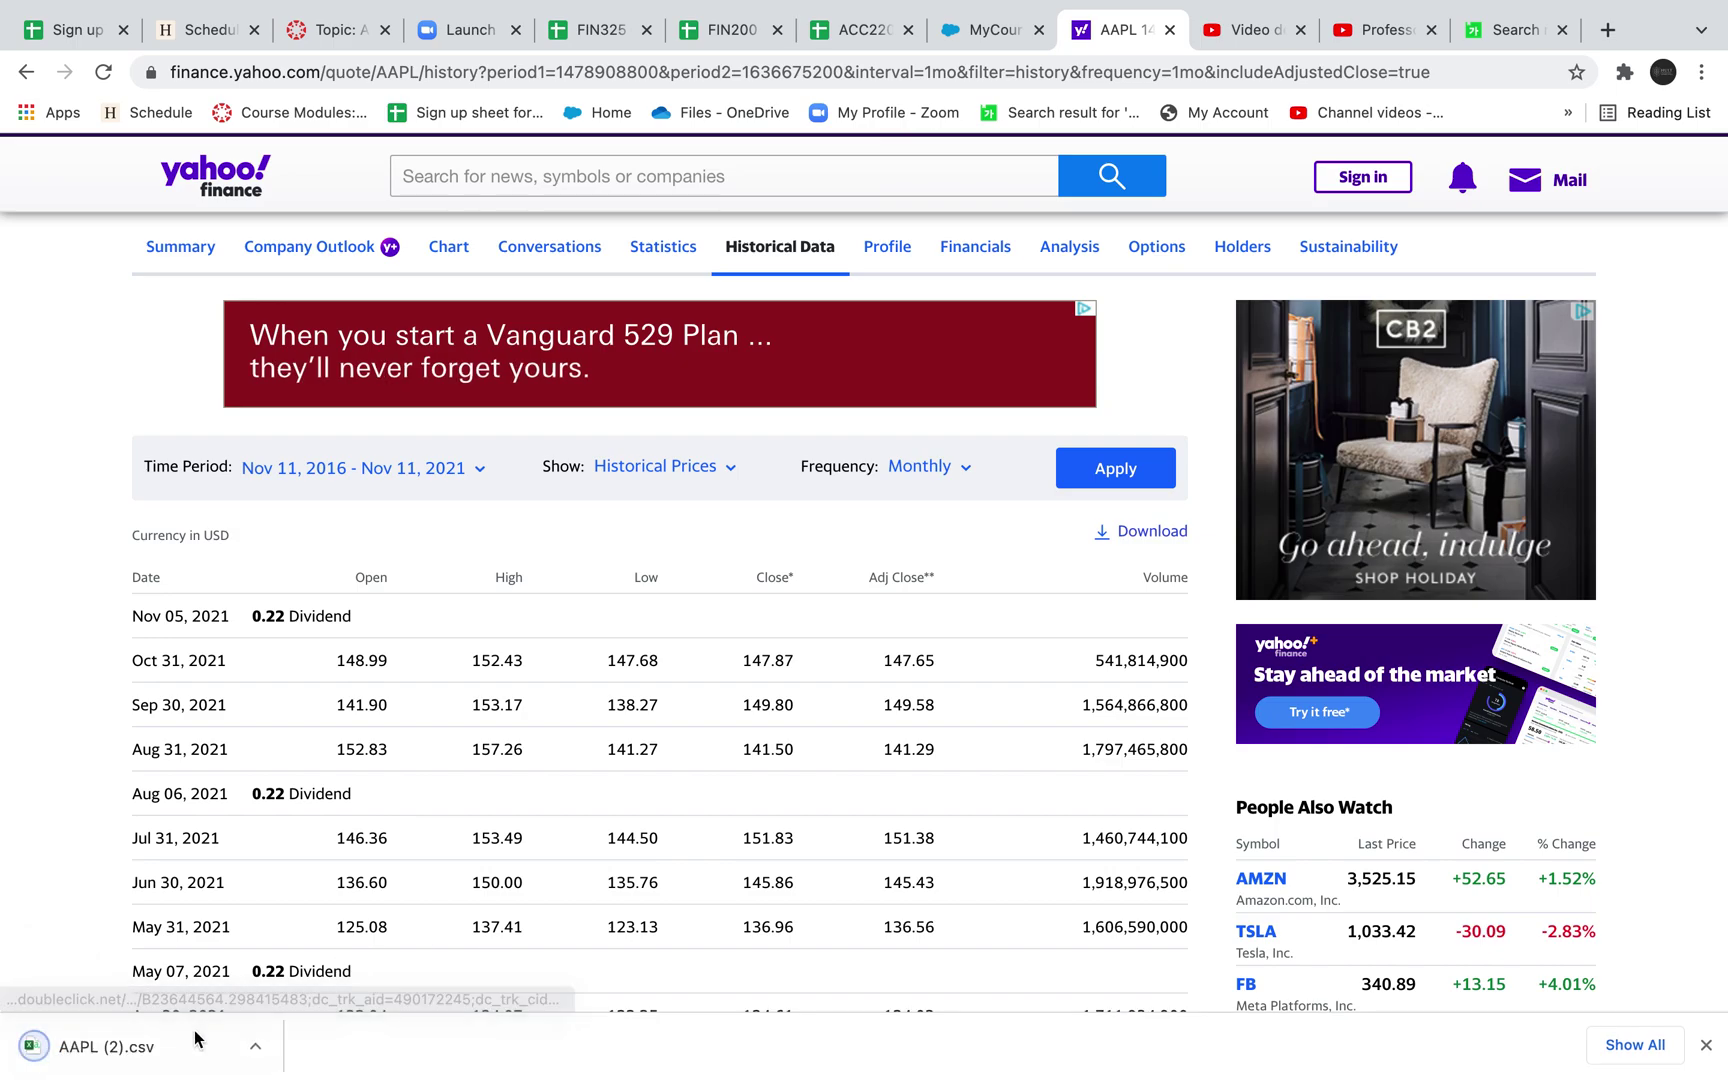
left_click(79, 1050)
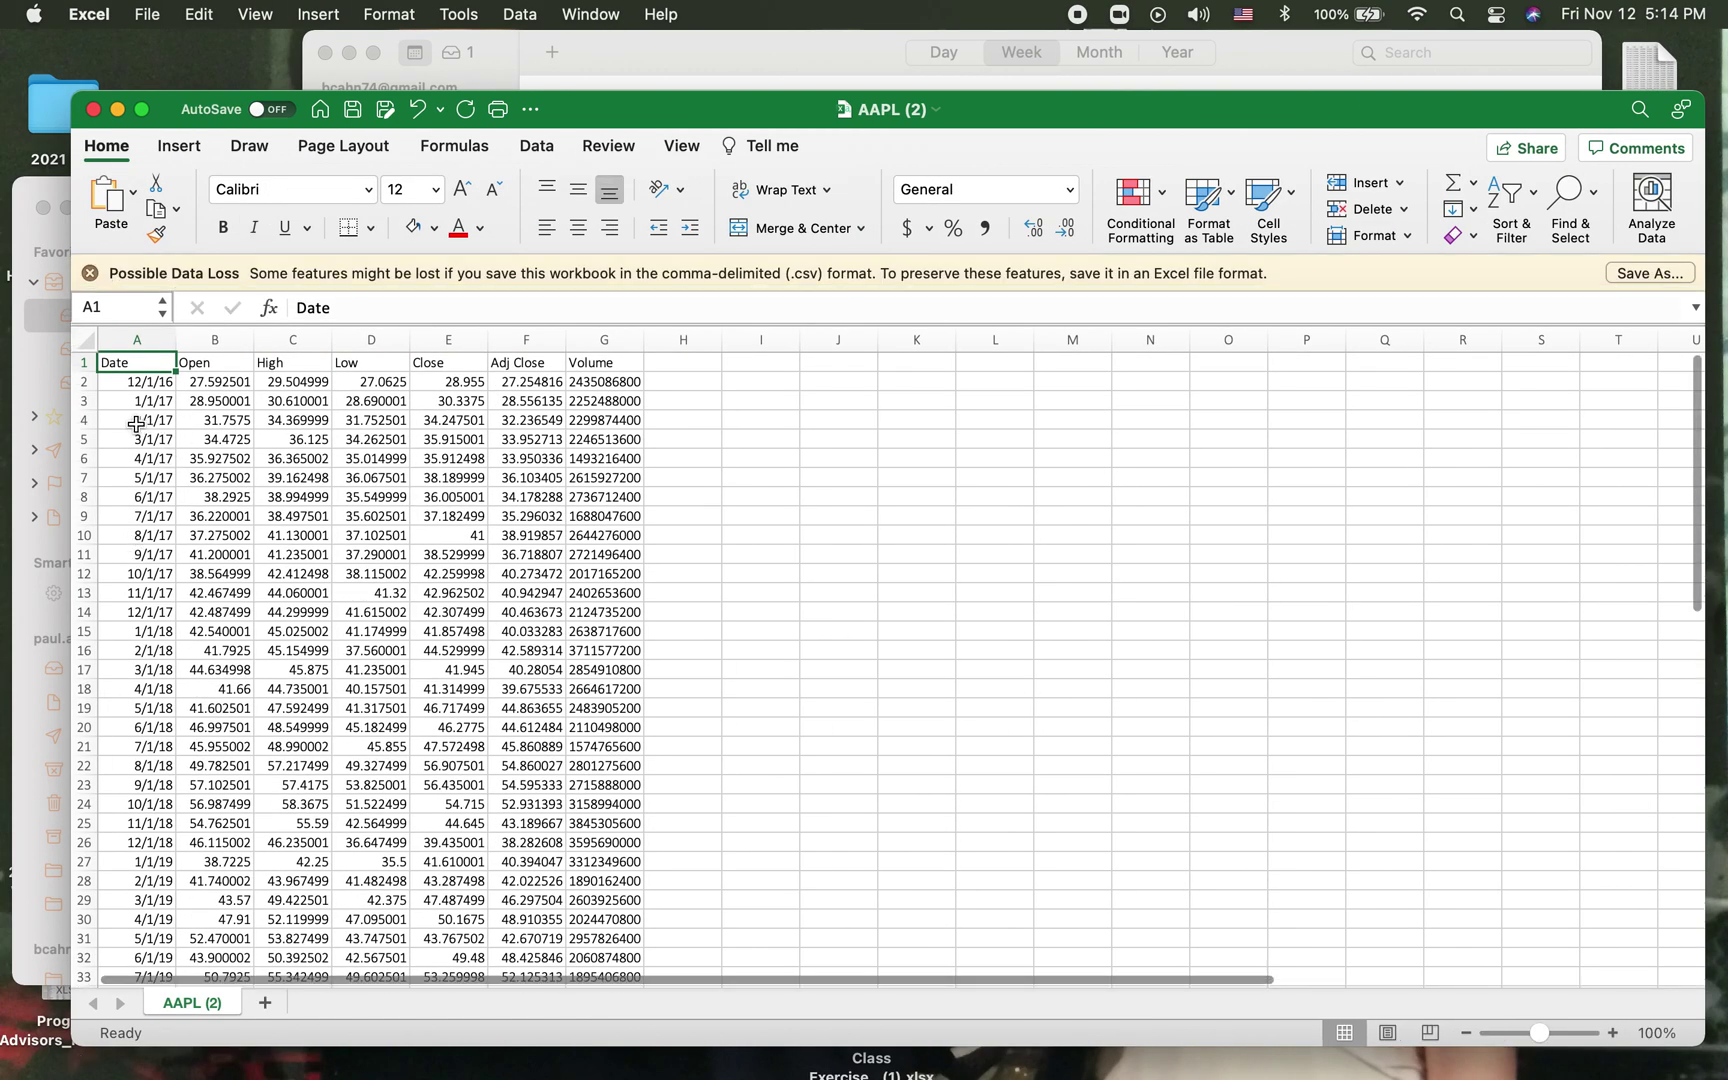
Copy all 60 monthly dates from A2 downward in AAPL (2) and return to the final project workbook.
left_click_drag(111, 382, 113, 826)
key("super+c")
scroll(420, 700, "up", 12)
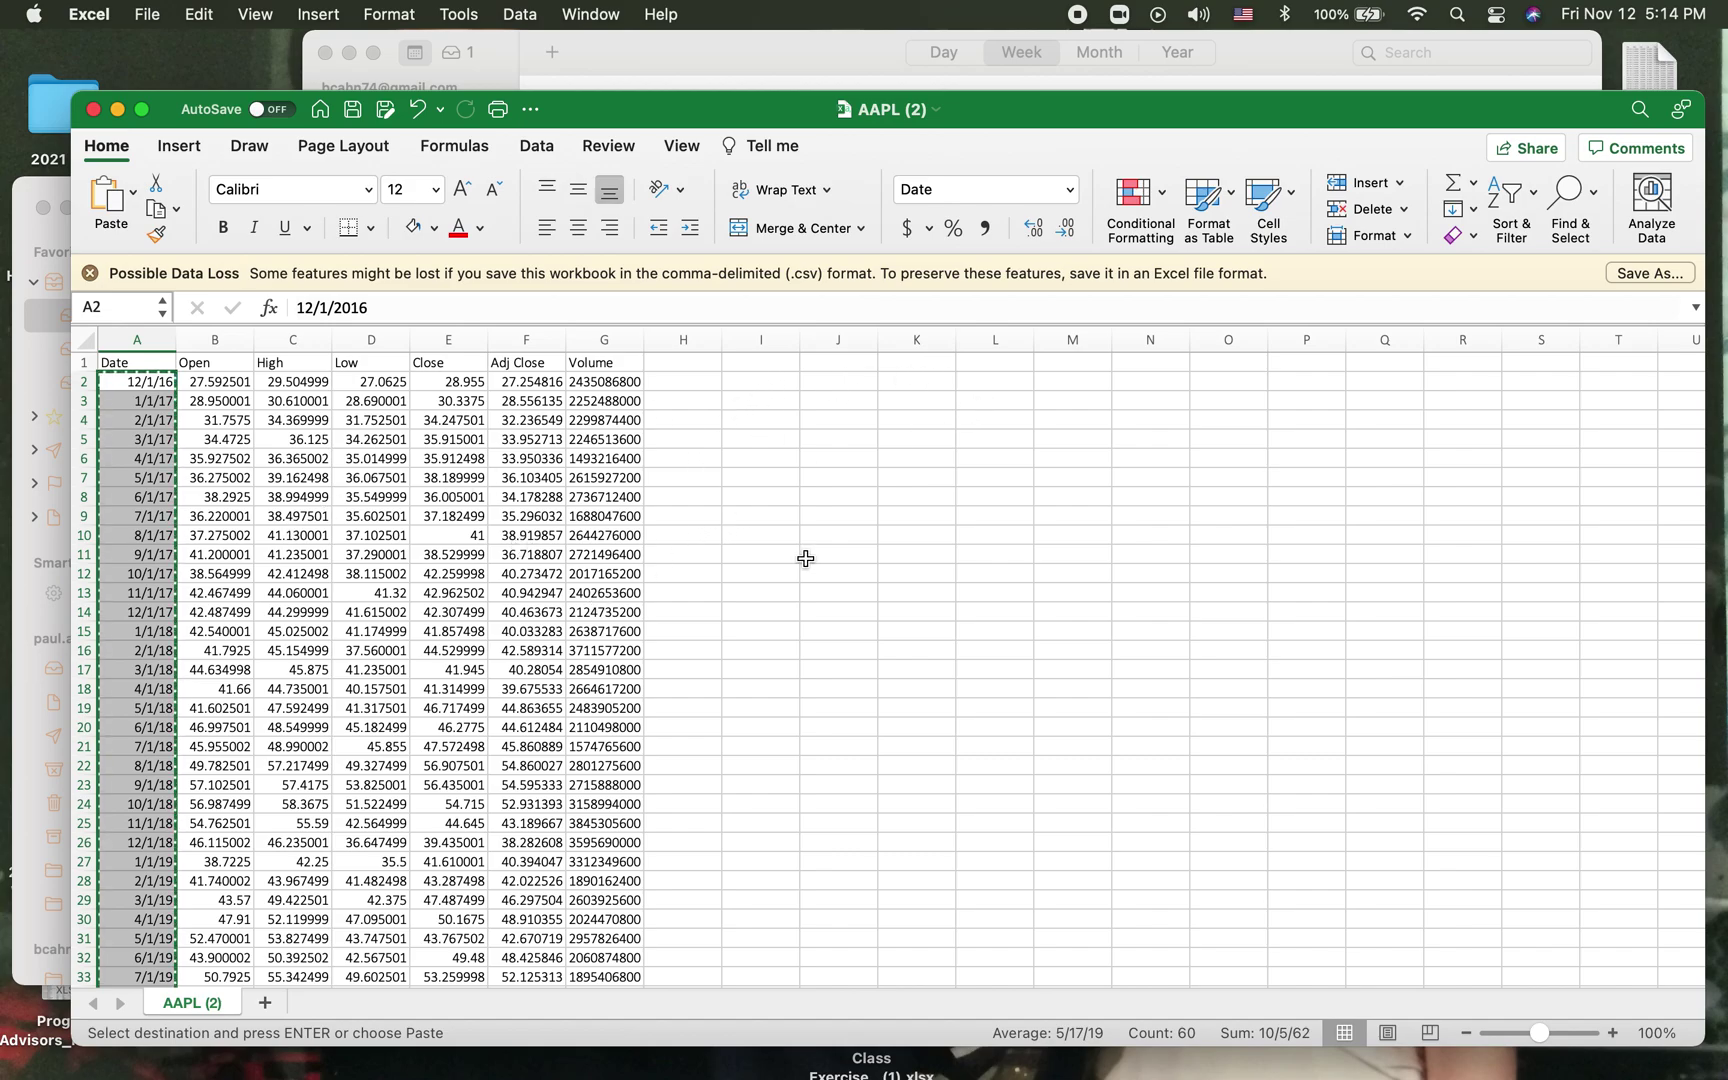
key("ctrl+Right")
key("ctrl+Right")
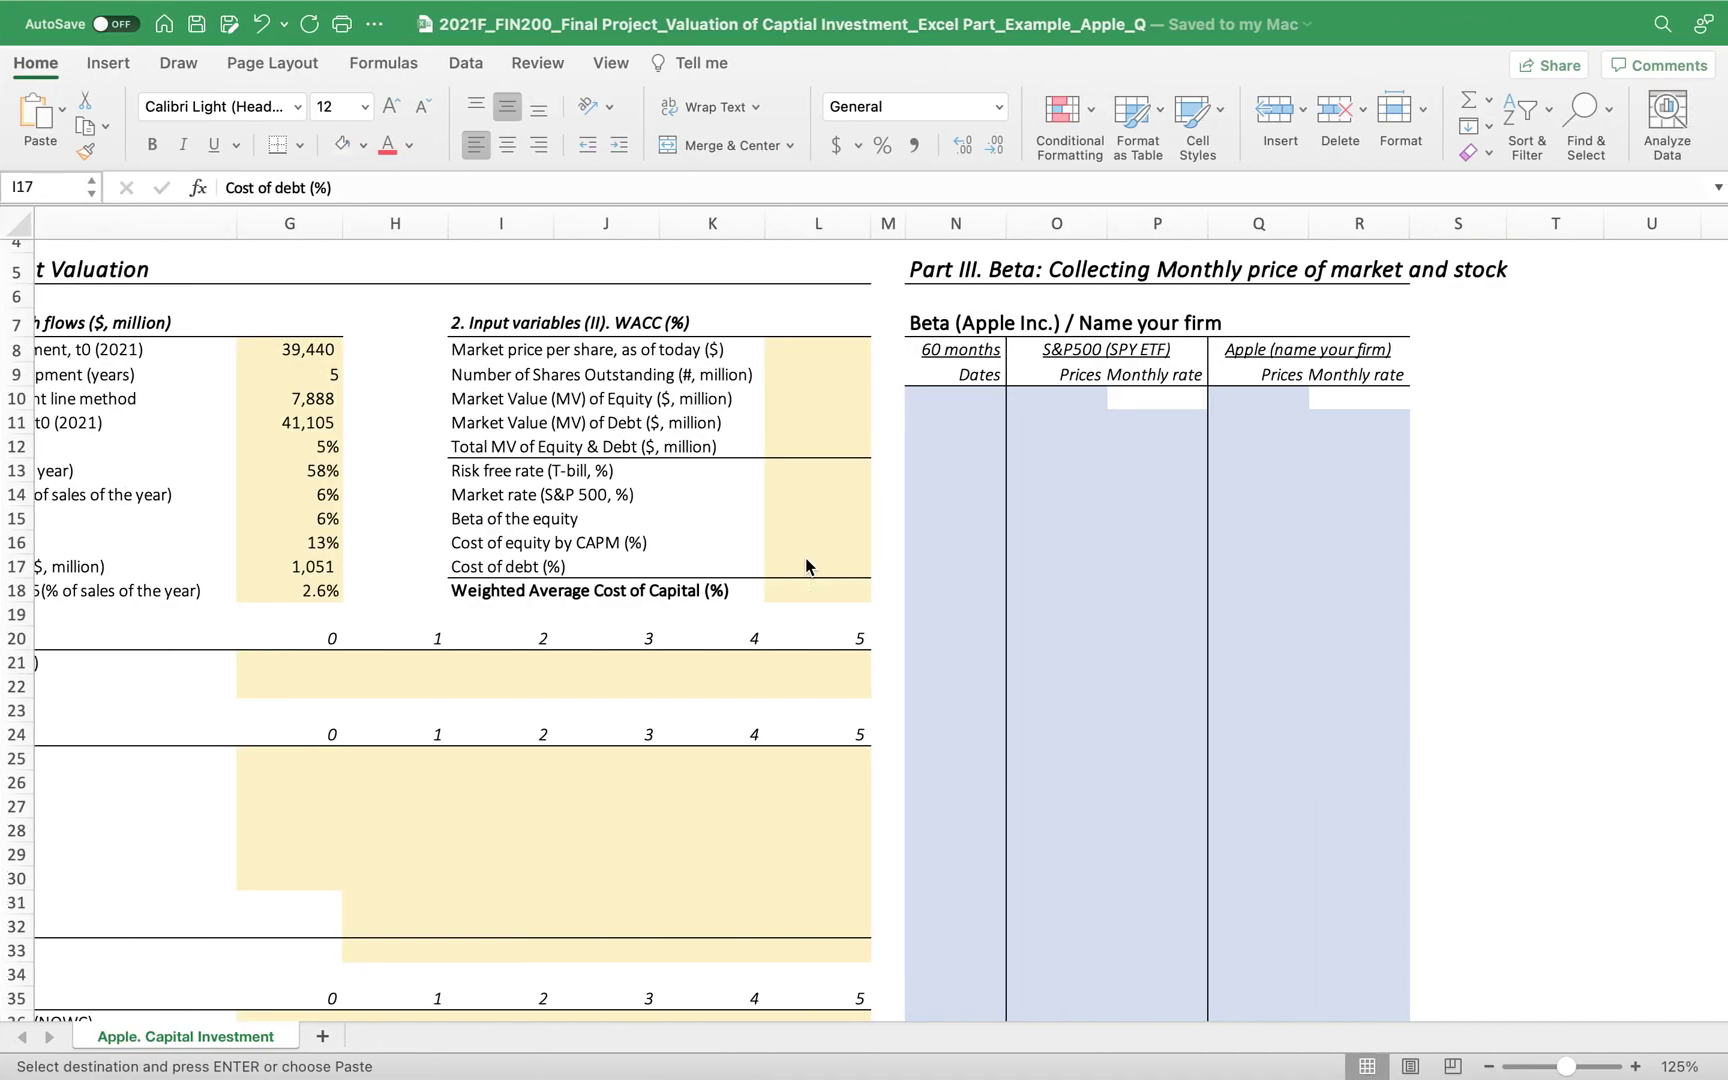
left_click(1228, 412)
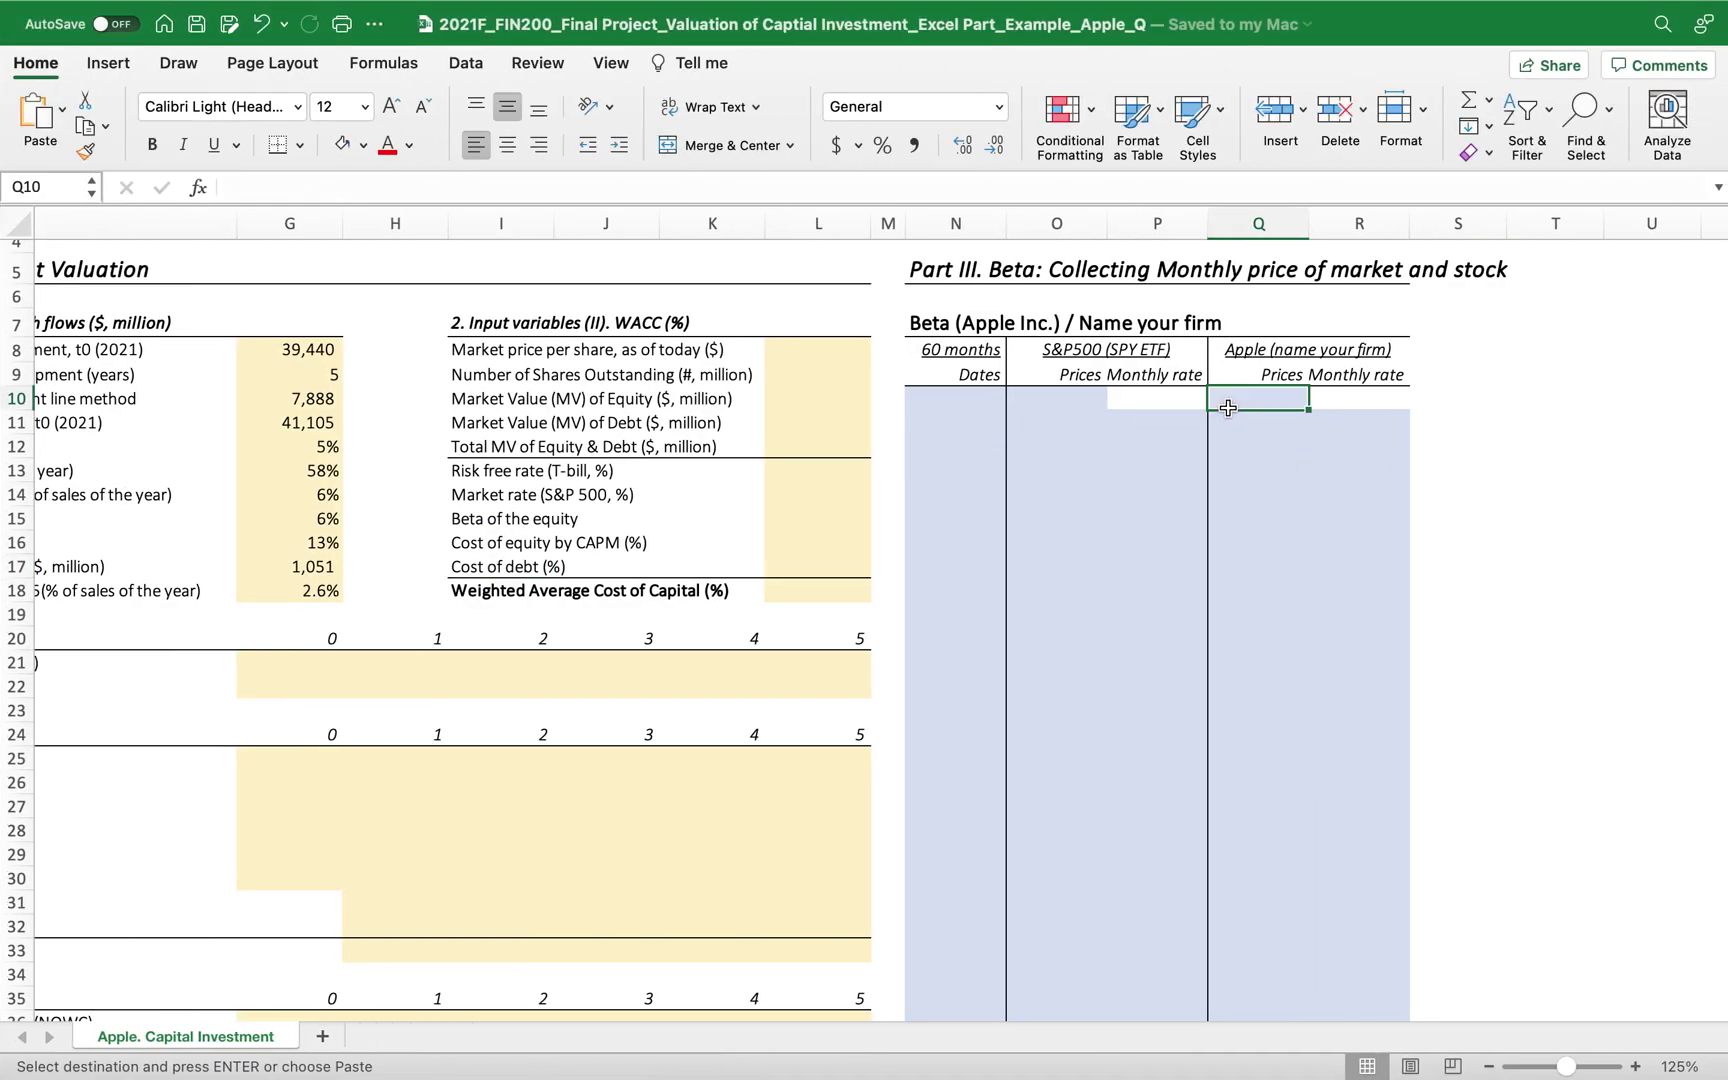
key("super+v")
left_click_drag(1350, 518, 1369, 545)
left_click(1369, 545)
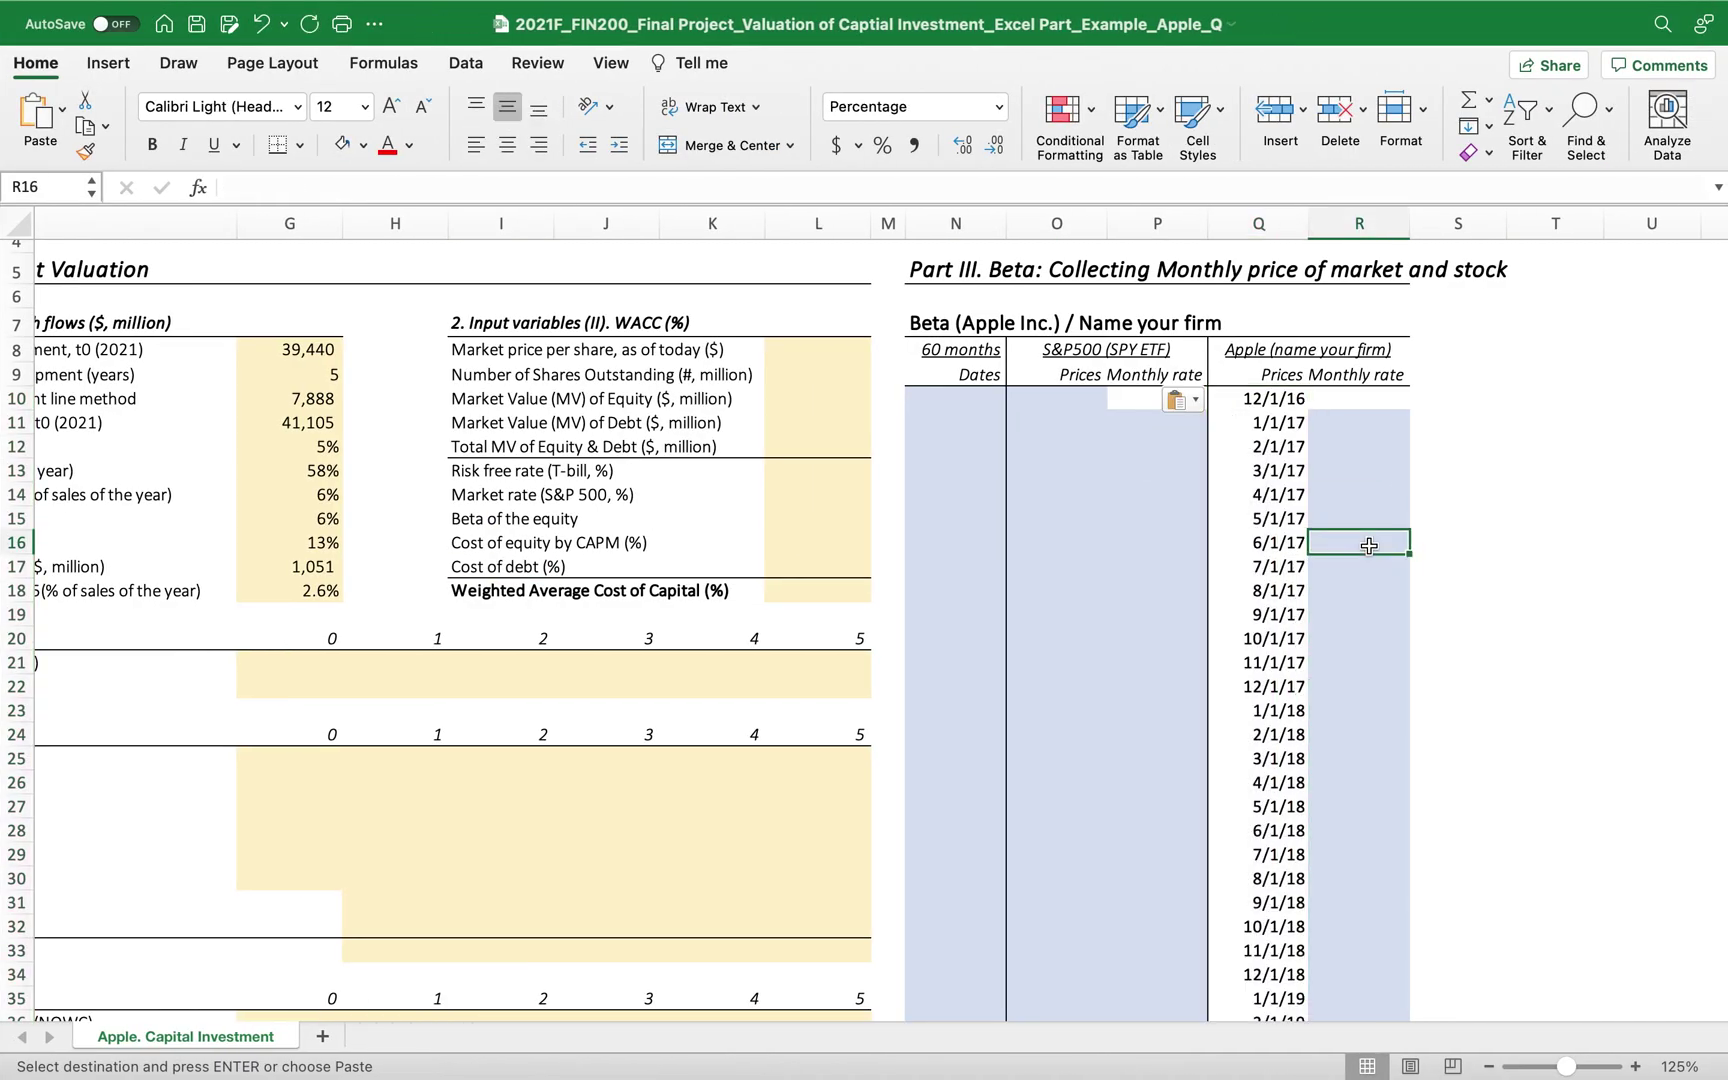
left_click(261, 23)
Paste the copied monthly dates into the Dates column of the Part III beta table, starting at N10.
left_click(941, 397)
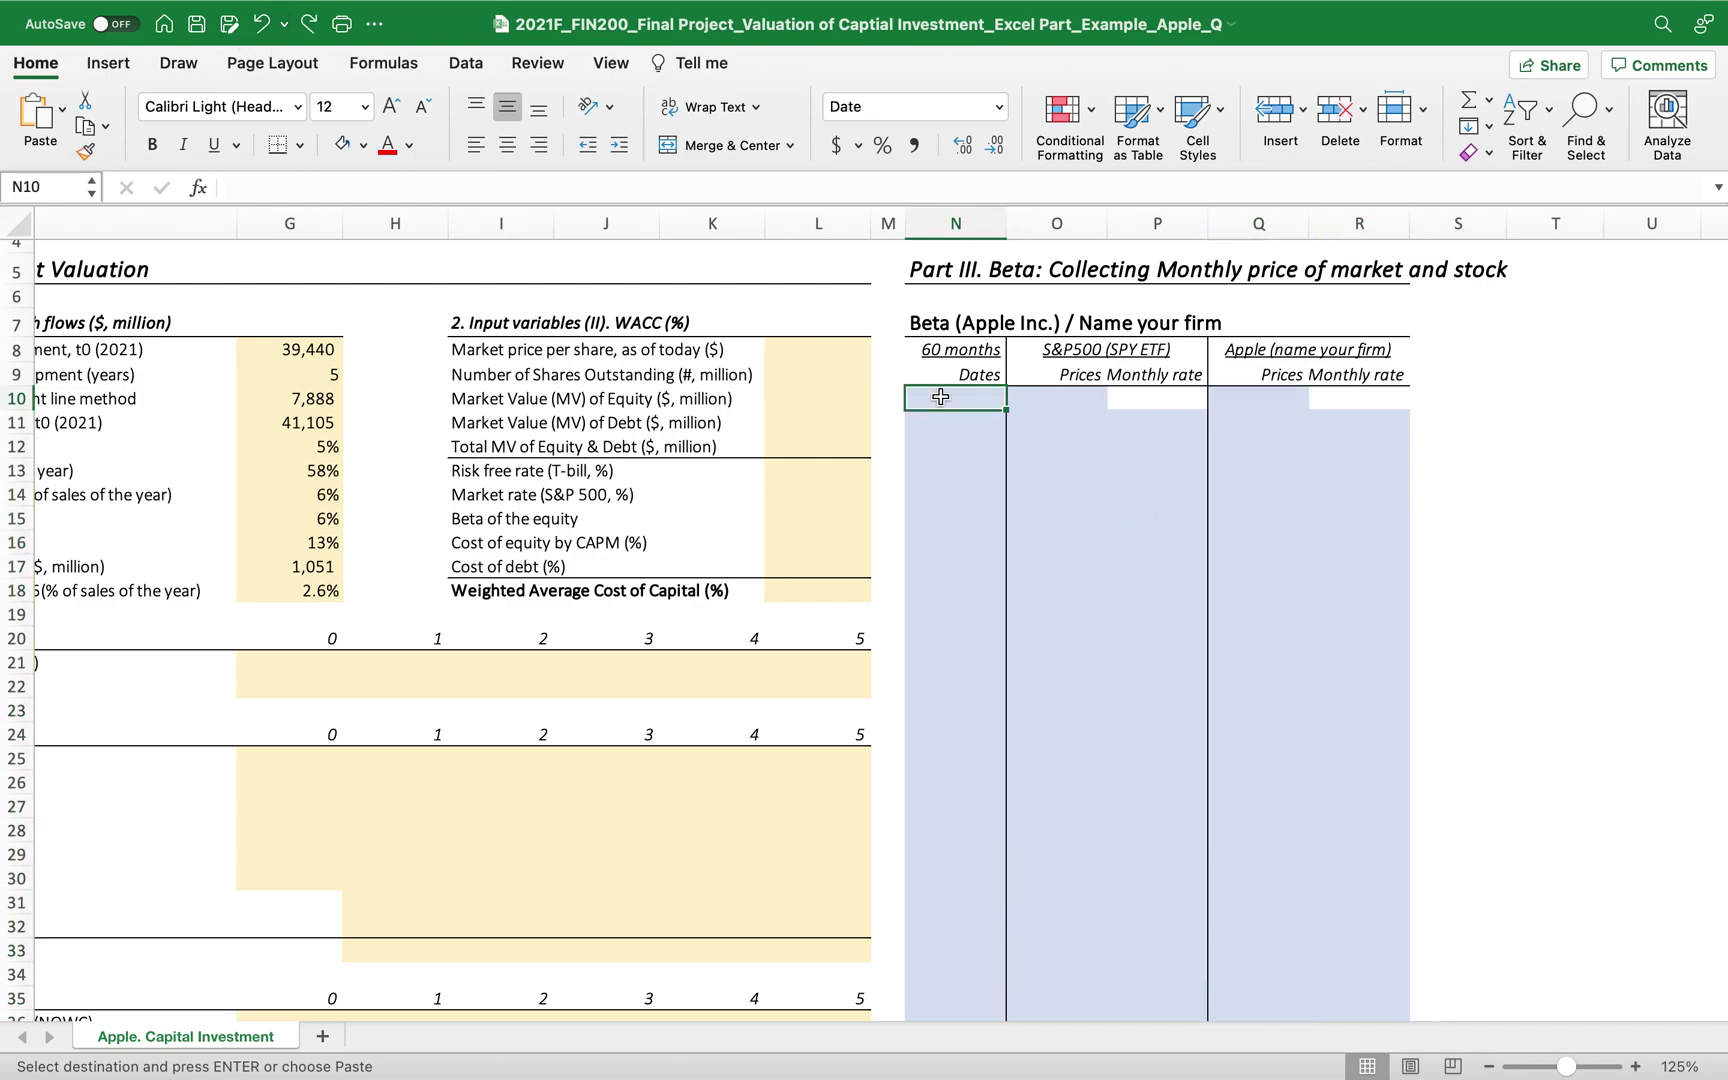
key("super+v")
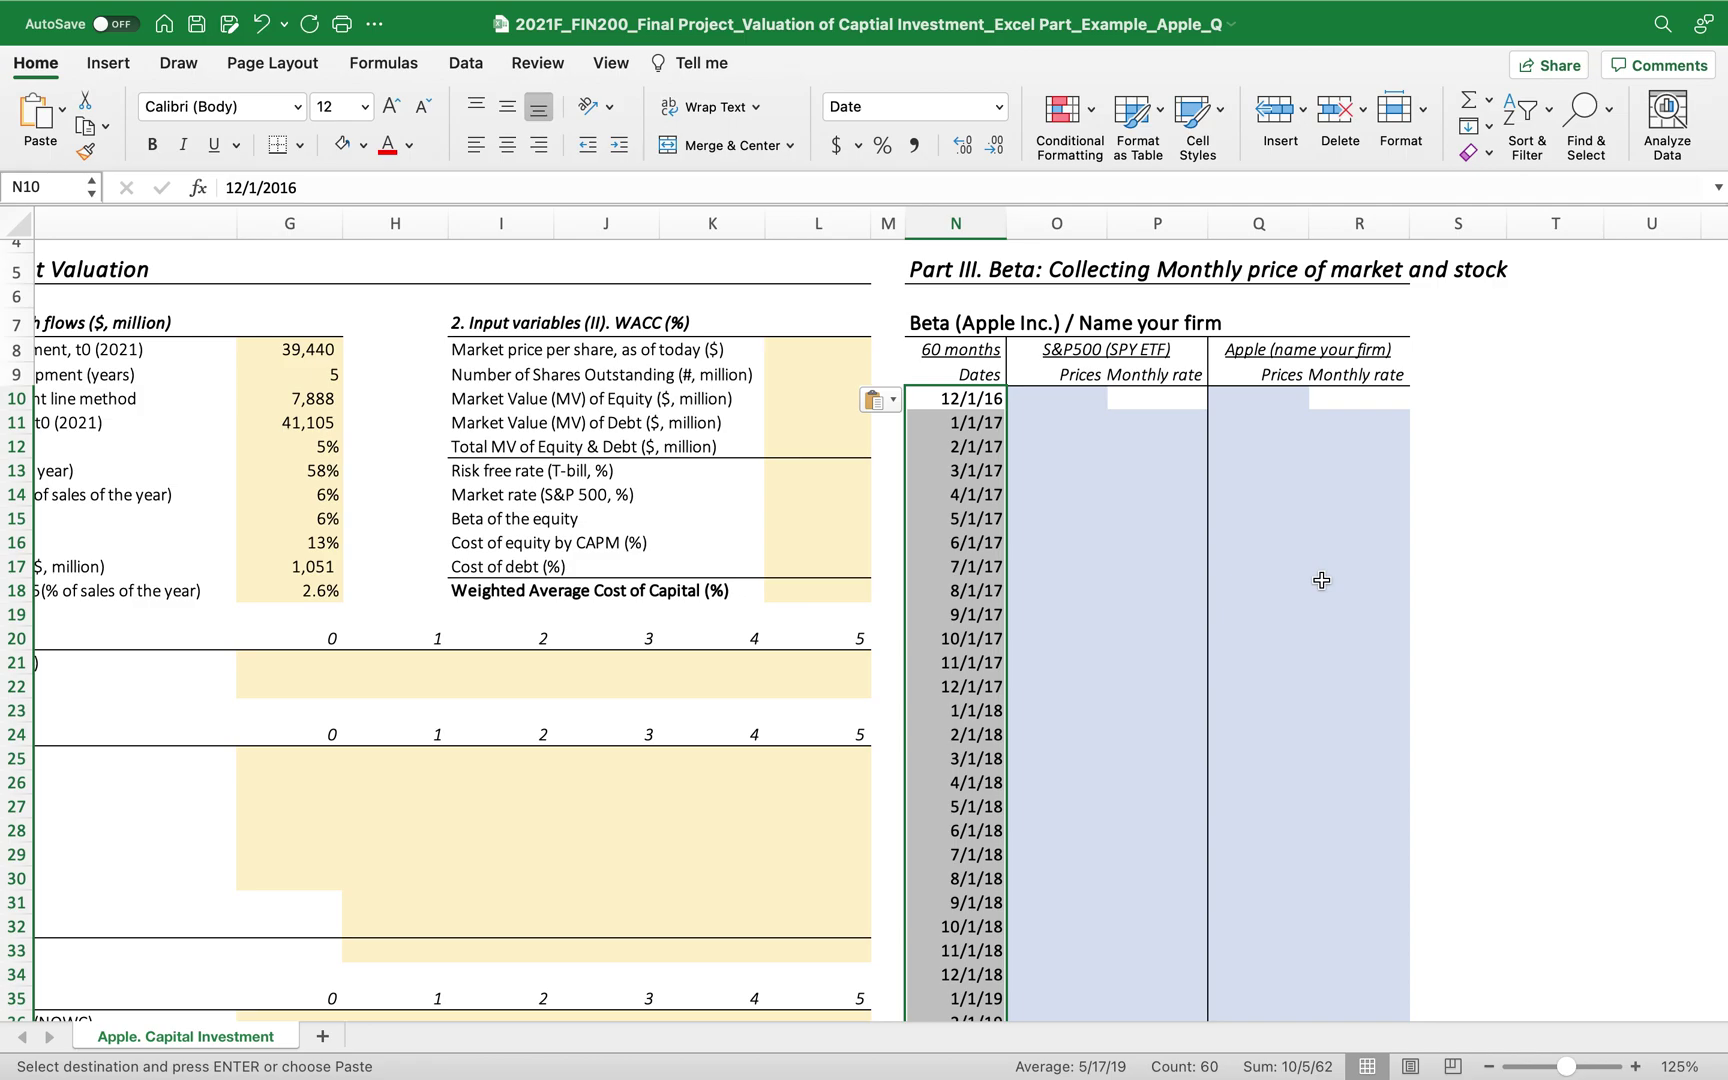
Copy the 60 monthly Adj Close prices from F2 downward in AAPL (2) into the project workbook's Apple Prices column, starting at Q10.
key("ctrl+Left")
key("ctrl+Left")
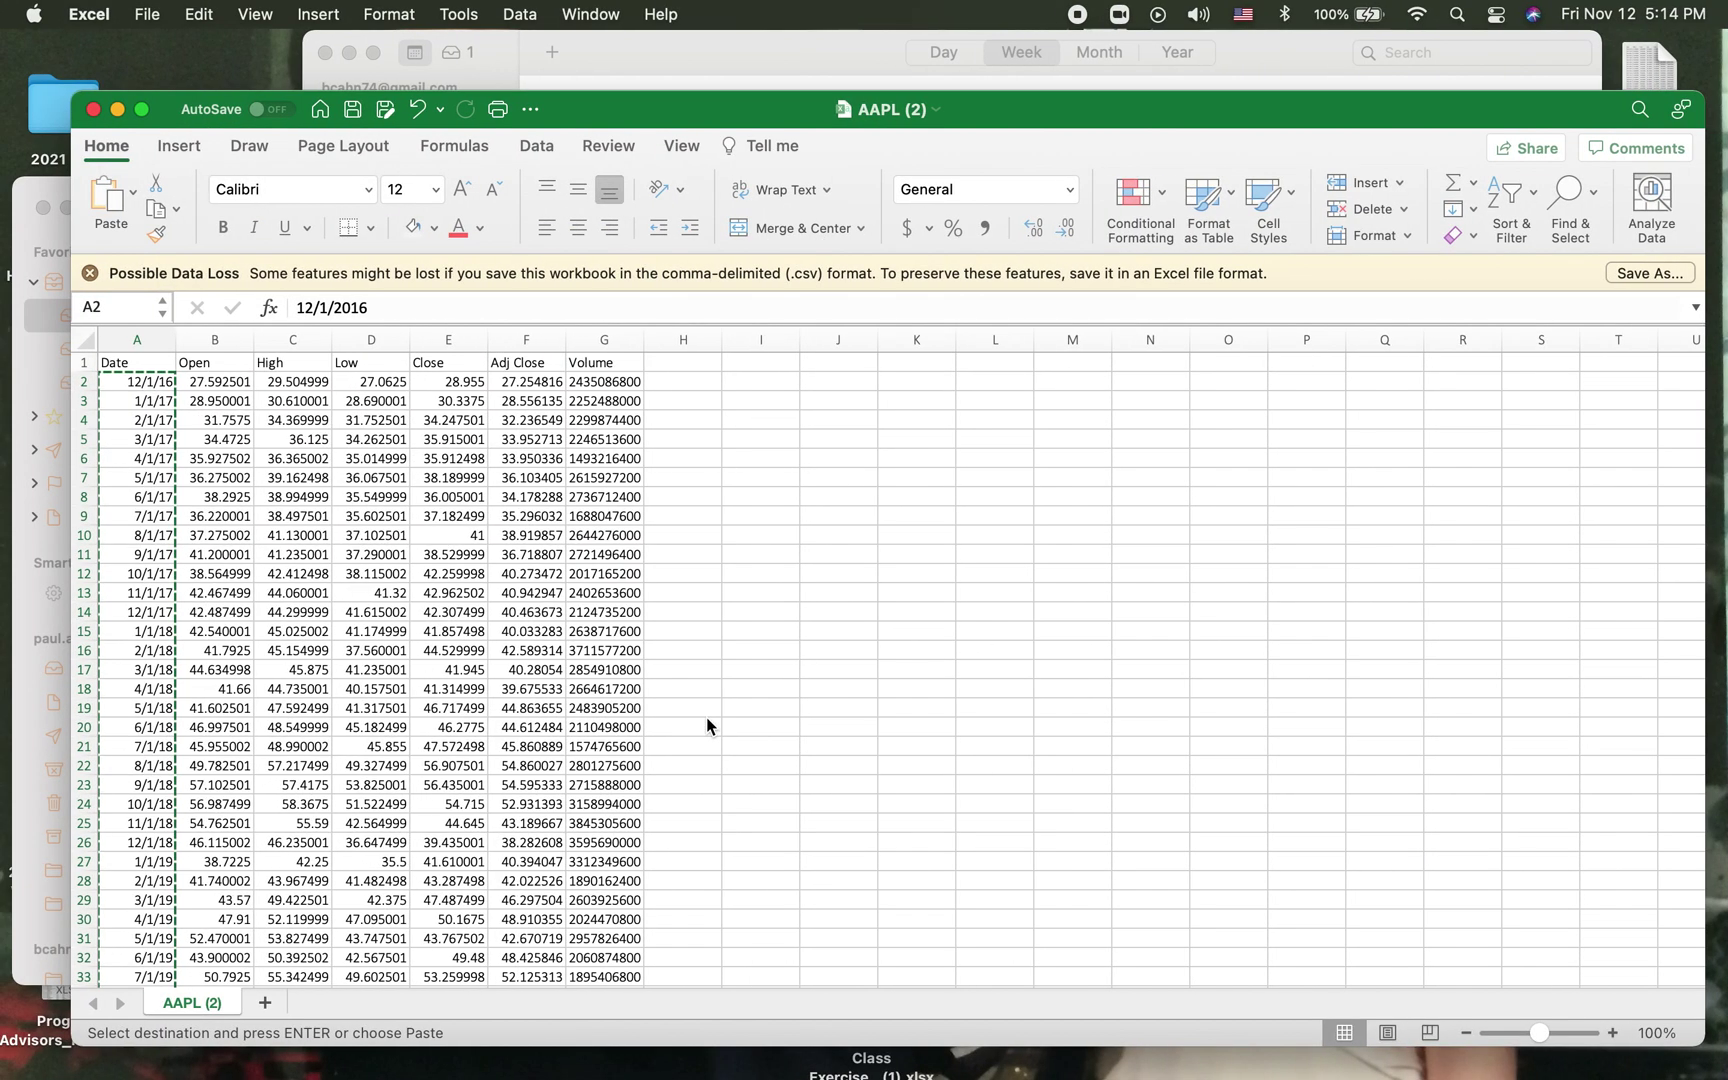
mouse_move(522, 383)
left_mouse_down()
mouse_move(450, 520)
mouse_move(500, 390)
left_mouse_up()
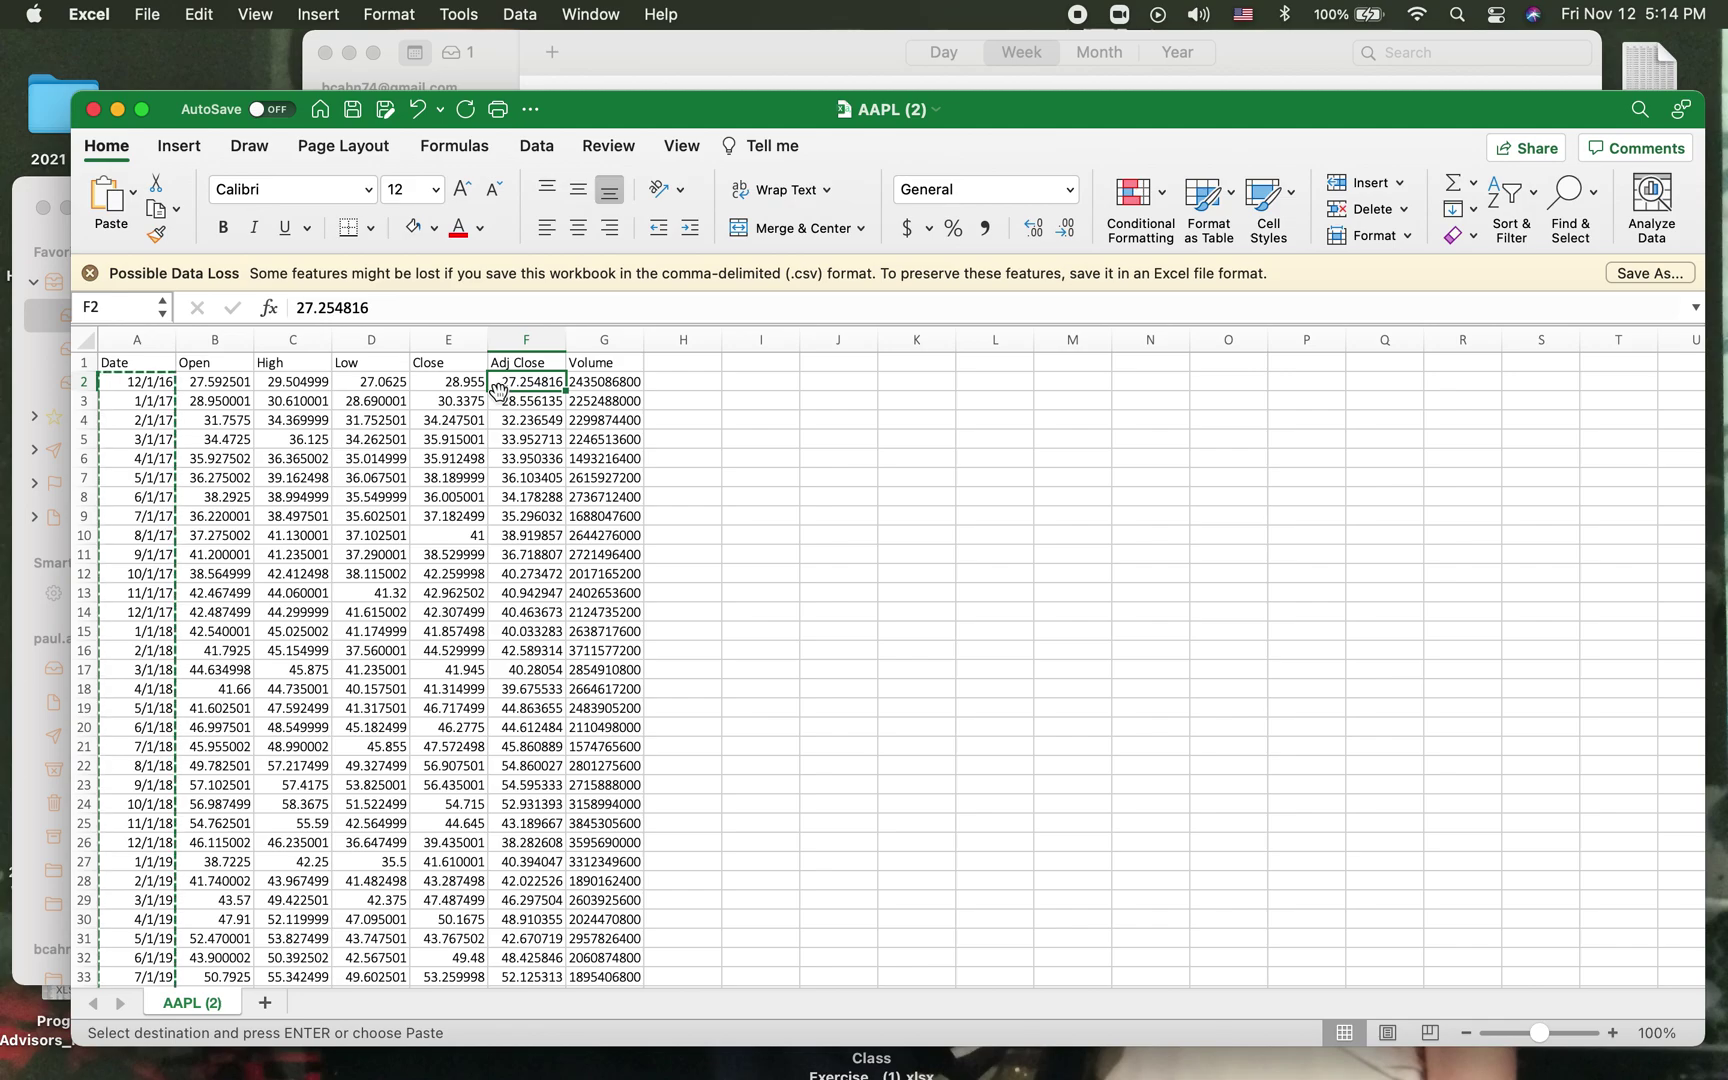
left_click_drag(519, 383, 508, 882)
scroll(695, 888, "up", 10)
key("ctrl+Right")
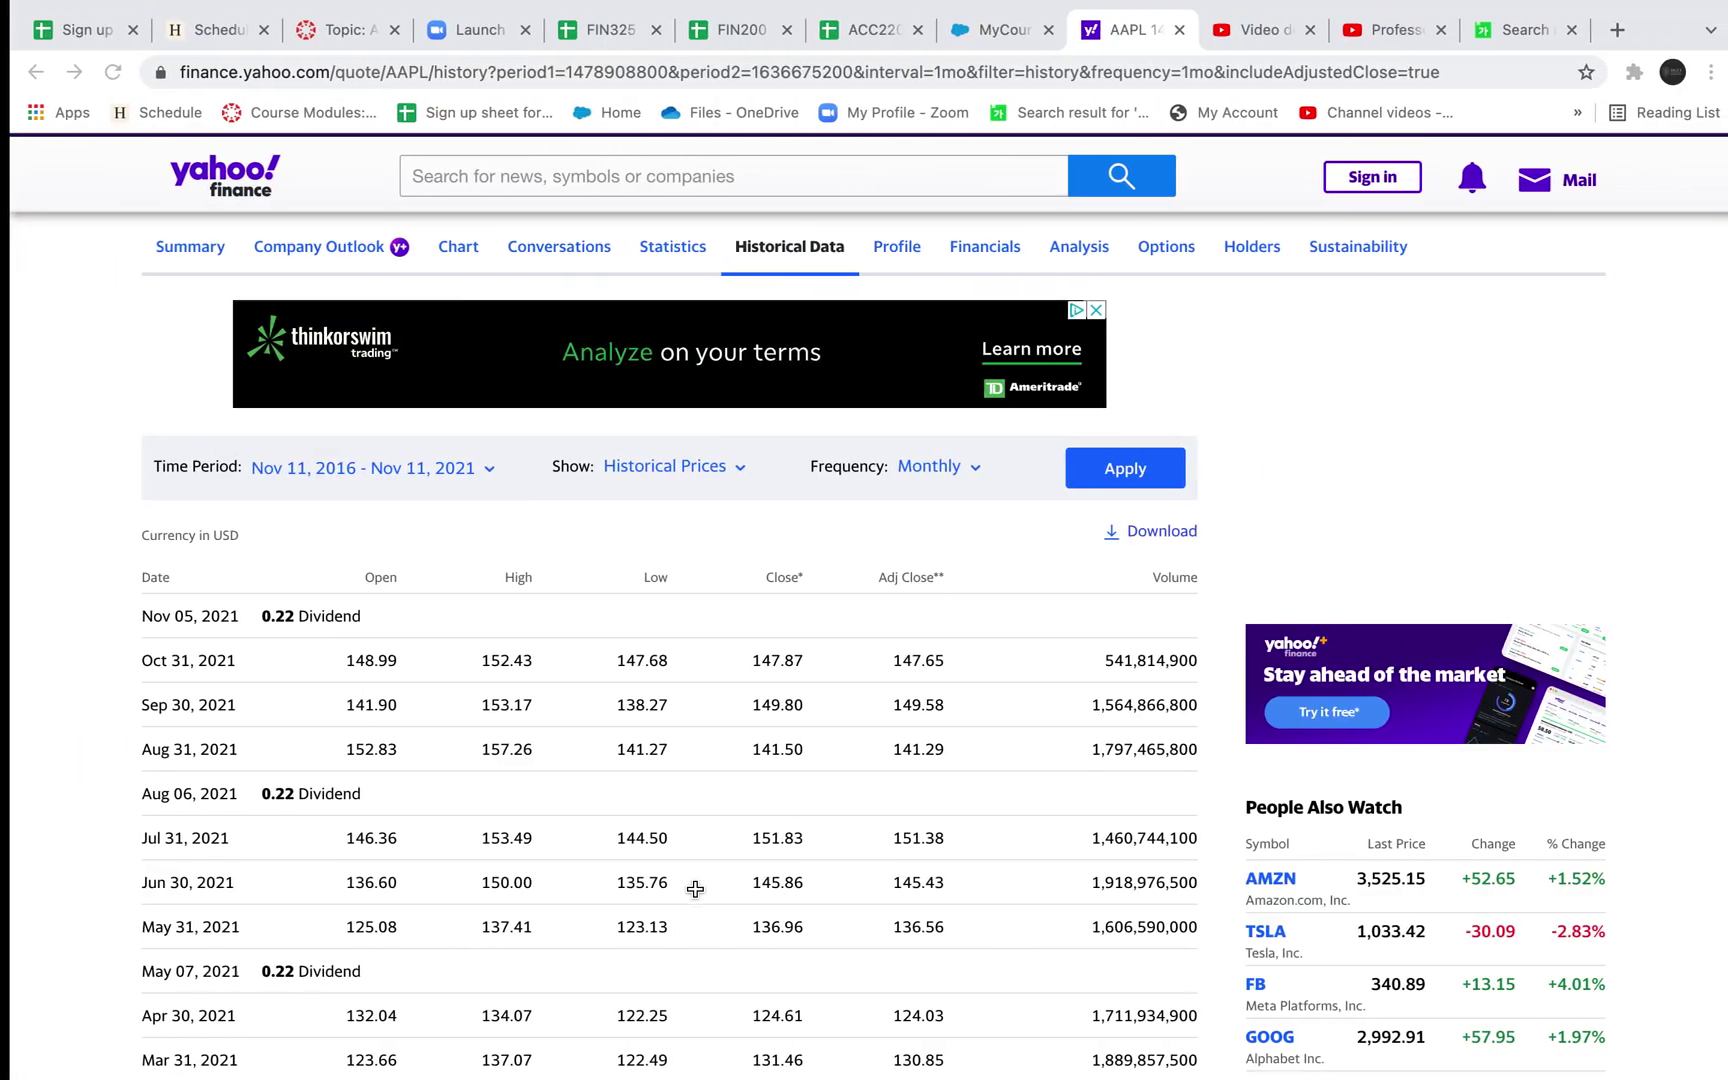
key("ctrl+Right")
key("super+shift+Down")
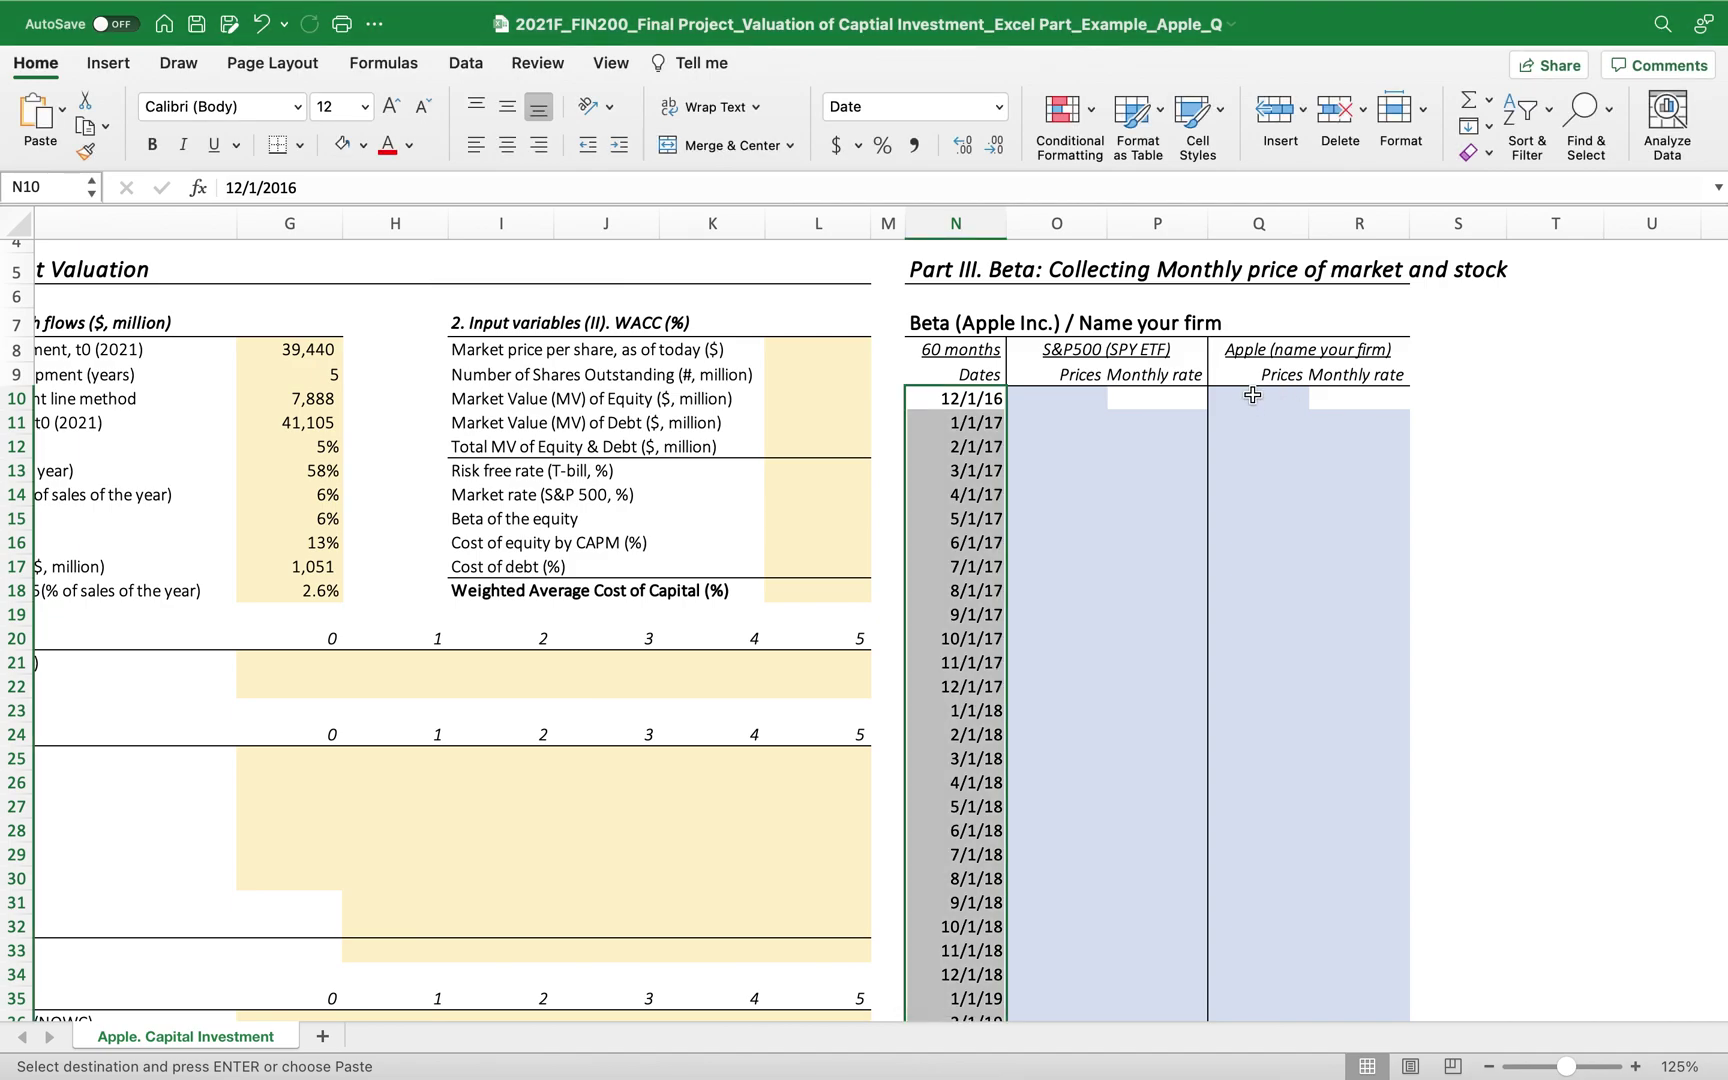
left_click(1252, 395)
key("super+v")
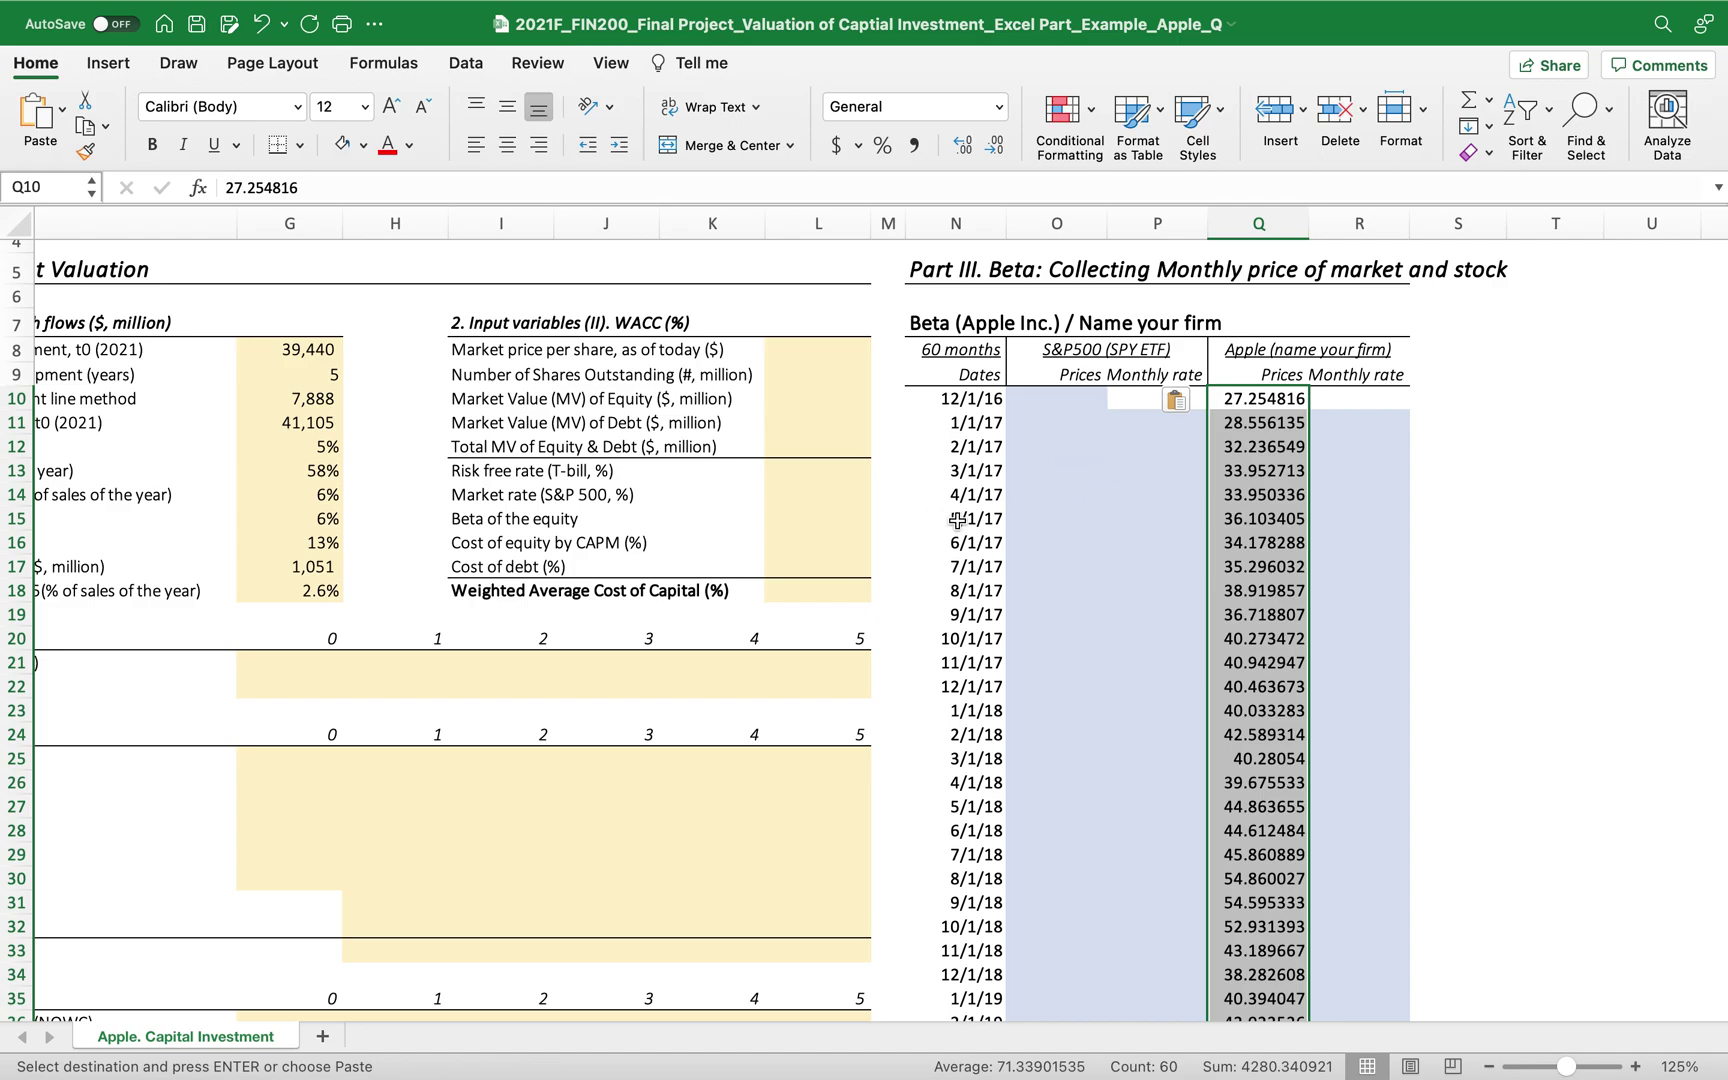
Switch to Yahoo Finance, search for SPY, and open the historical data of SPDR S&P 500 ETF Trust.
key("ctrl+Left")
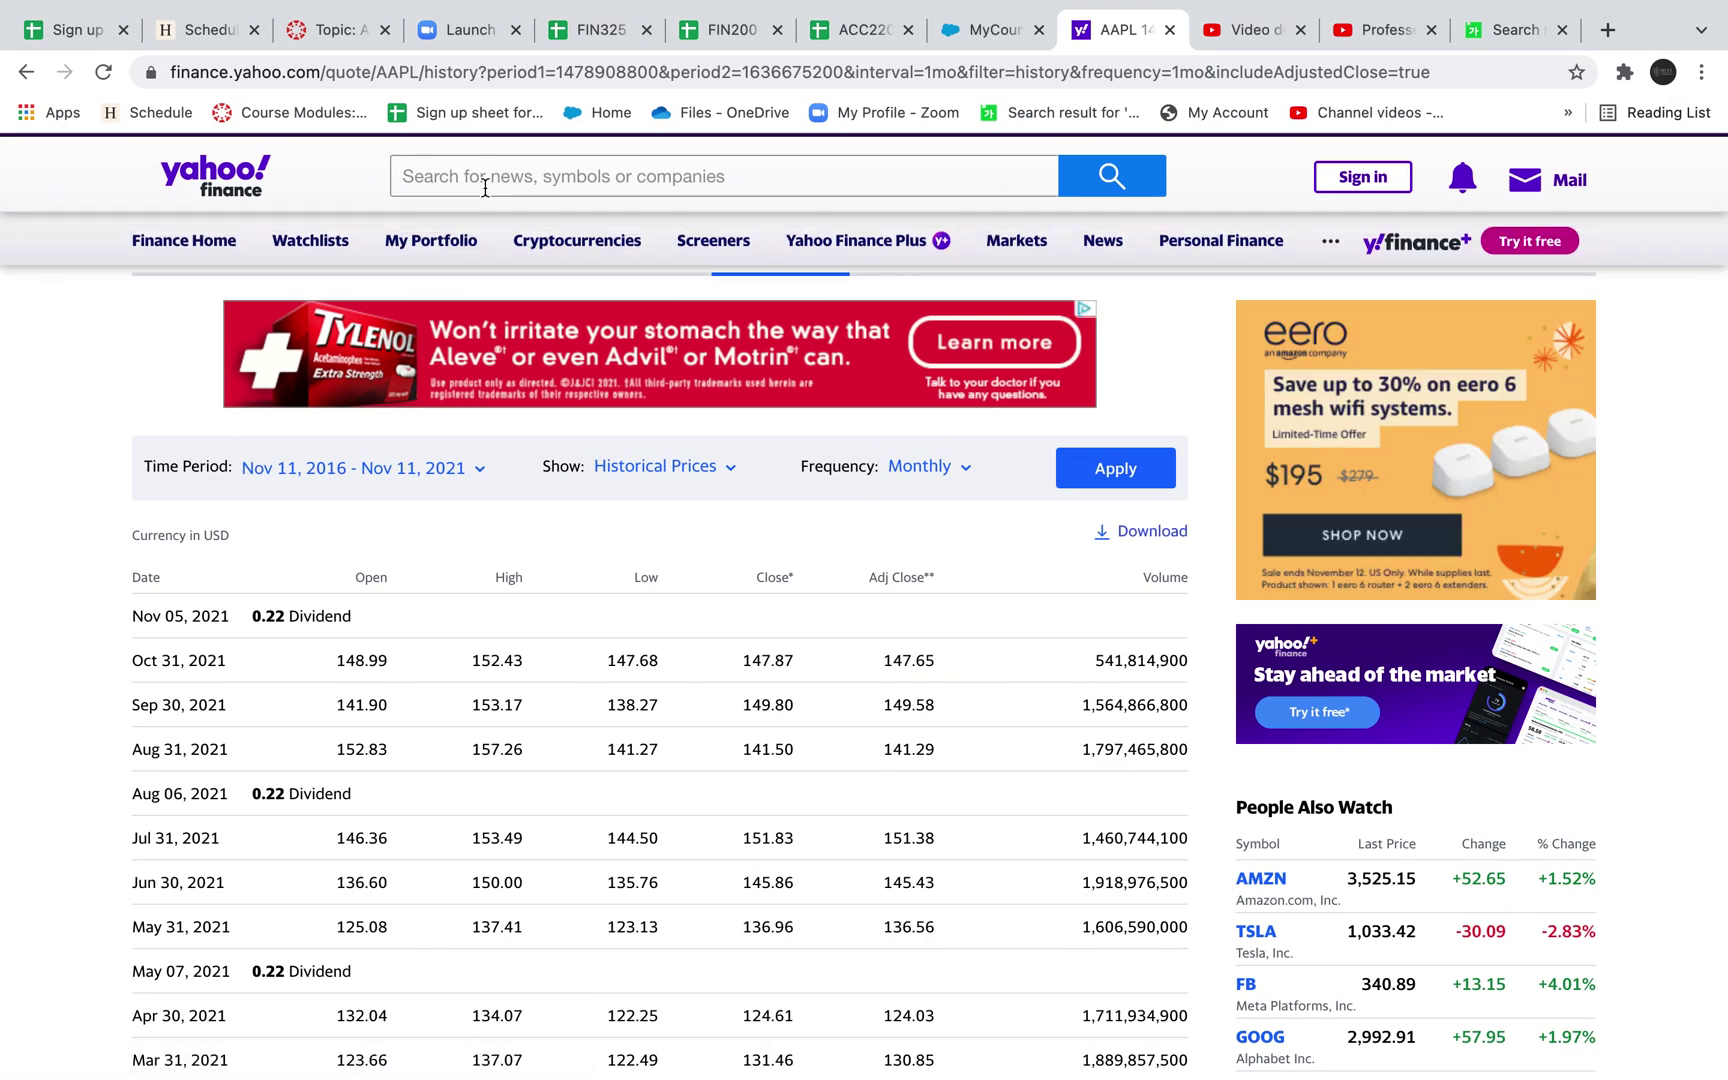
left_click(484, 175)
type("spy")
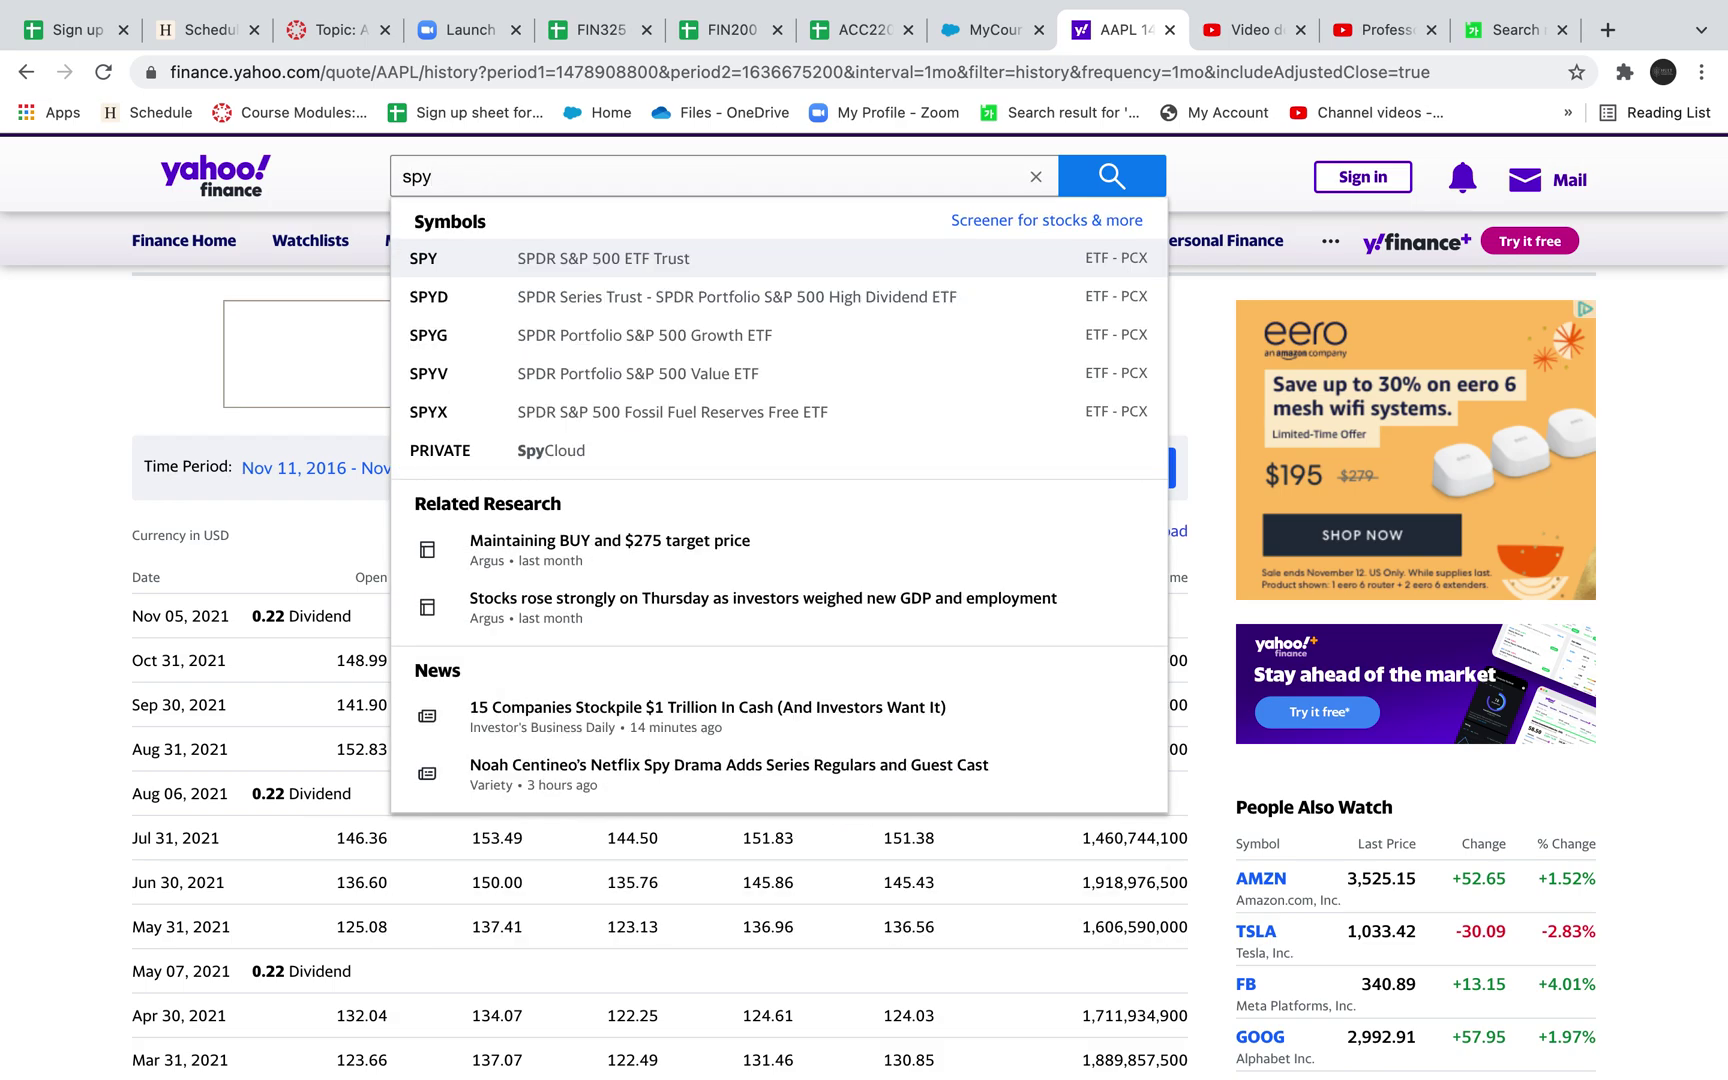
left_click(585, 262)
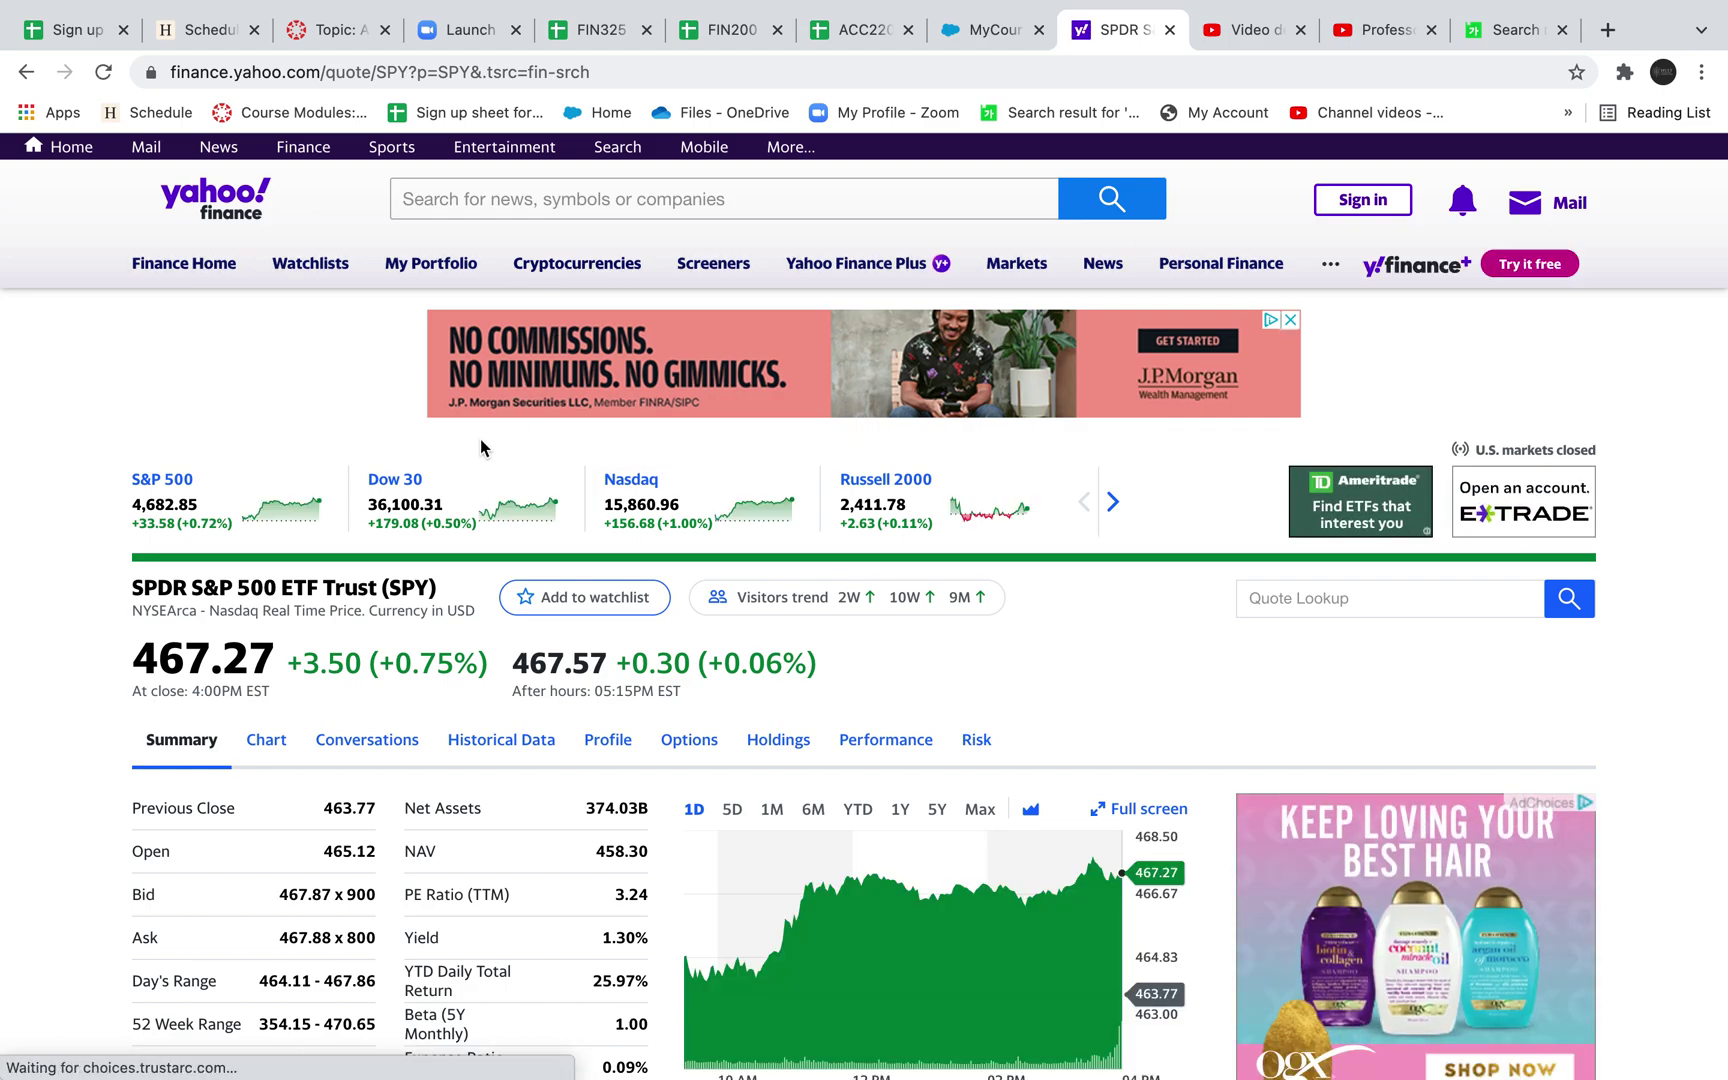
scroll(450, 600, "down", 1)
left_click(470, 694)
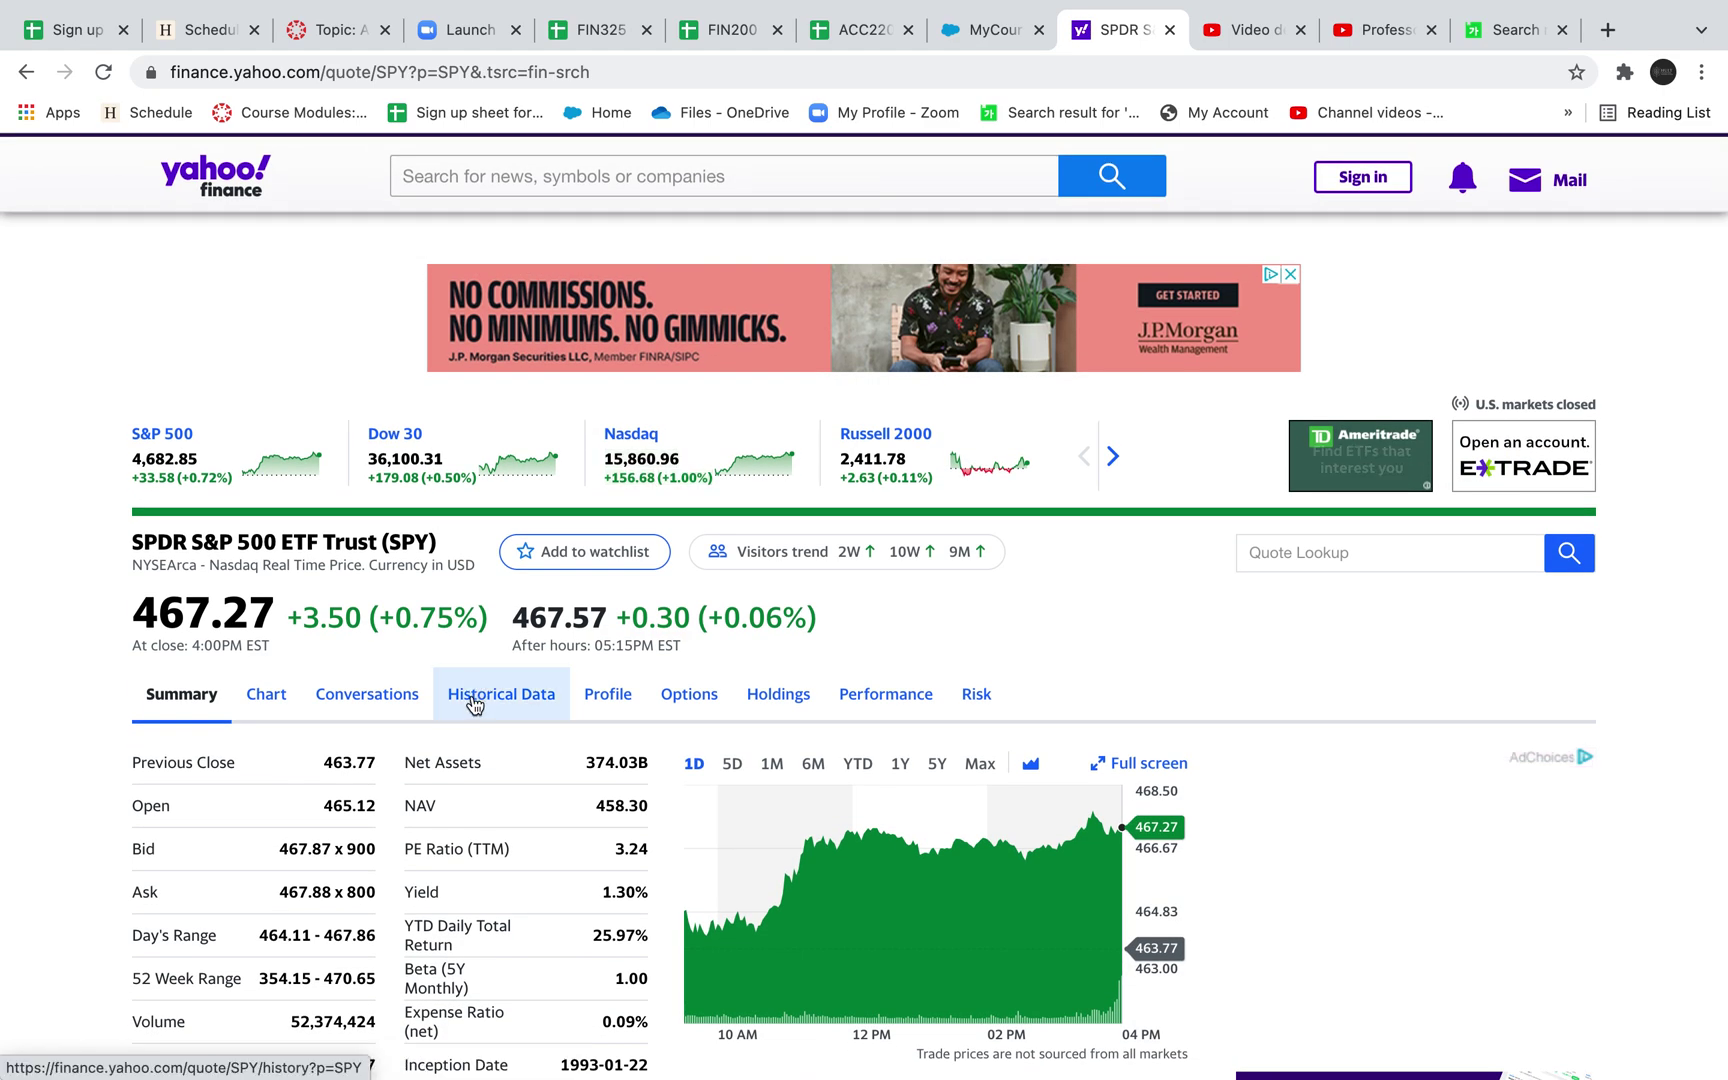
Set the SPY historical prices to a 5-year time period with monthly frequency and apply the settings.
scroll(500, 600, "down", 3)
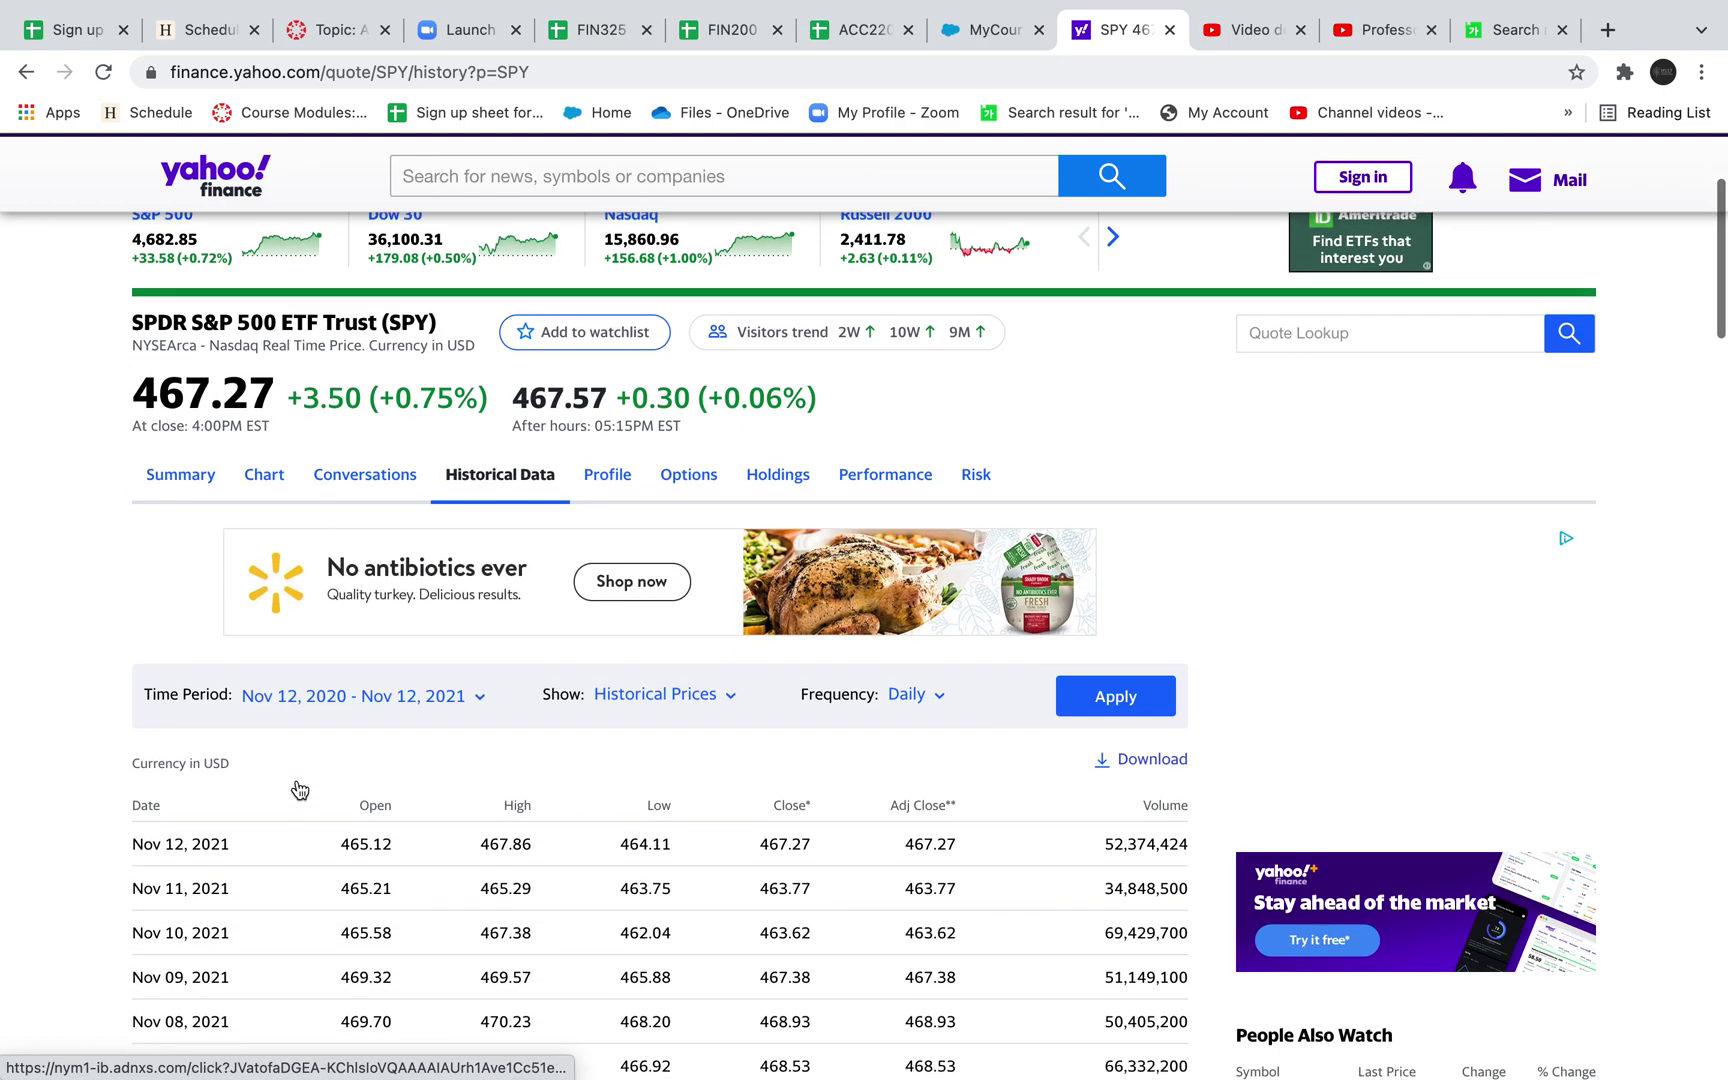
left_click(479, 607)
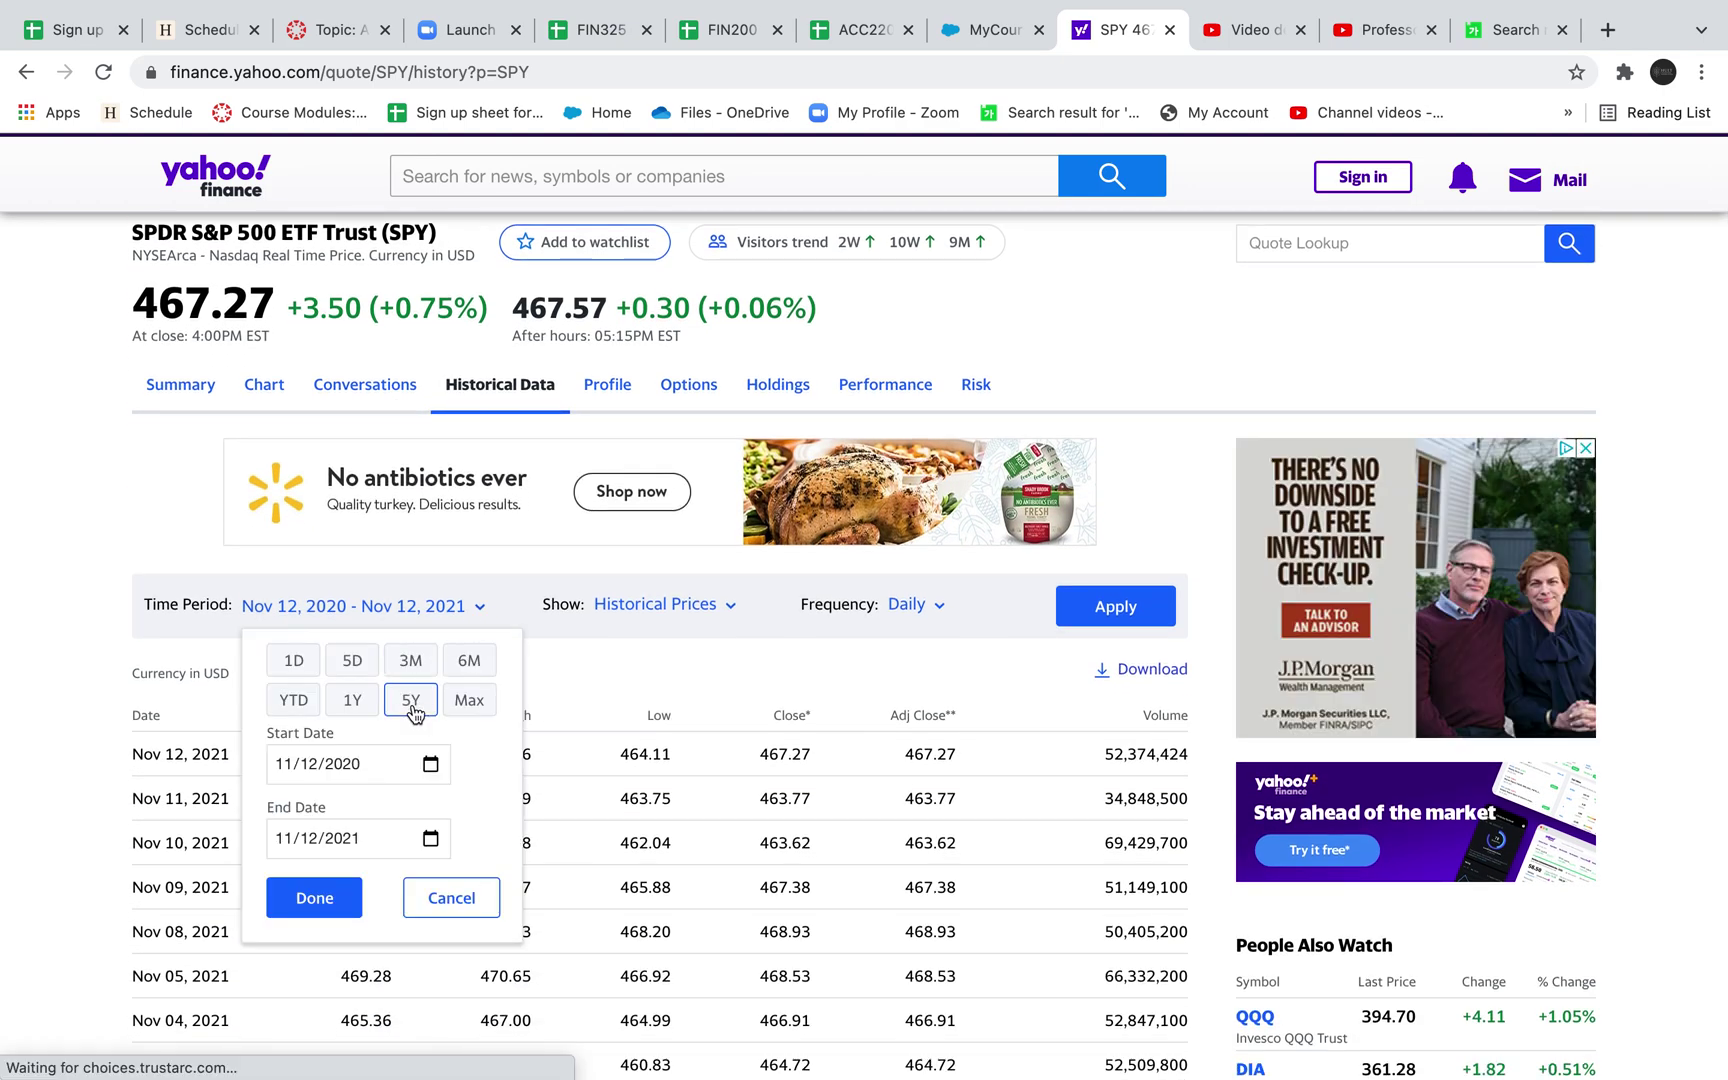
left_click(412, 701)
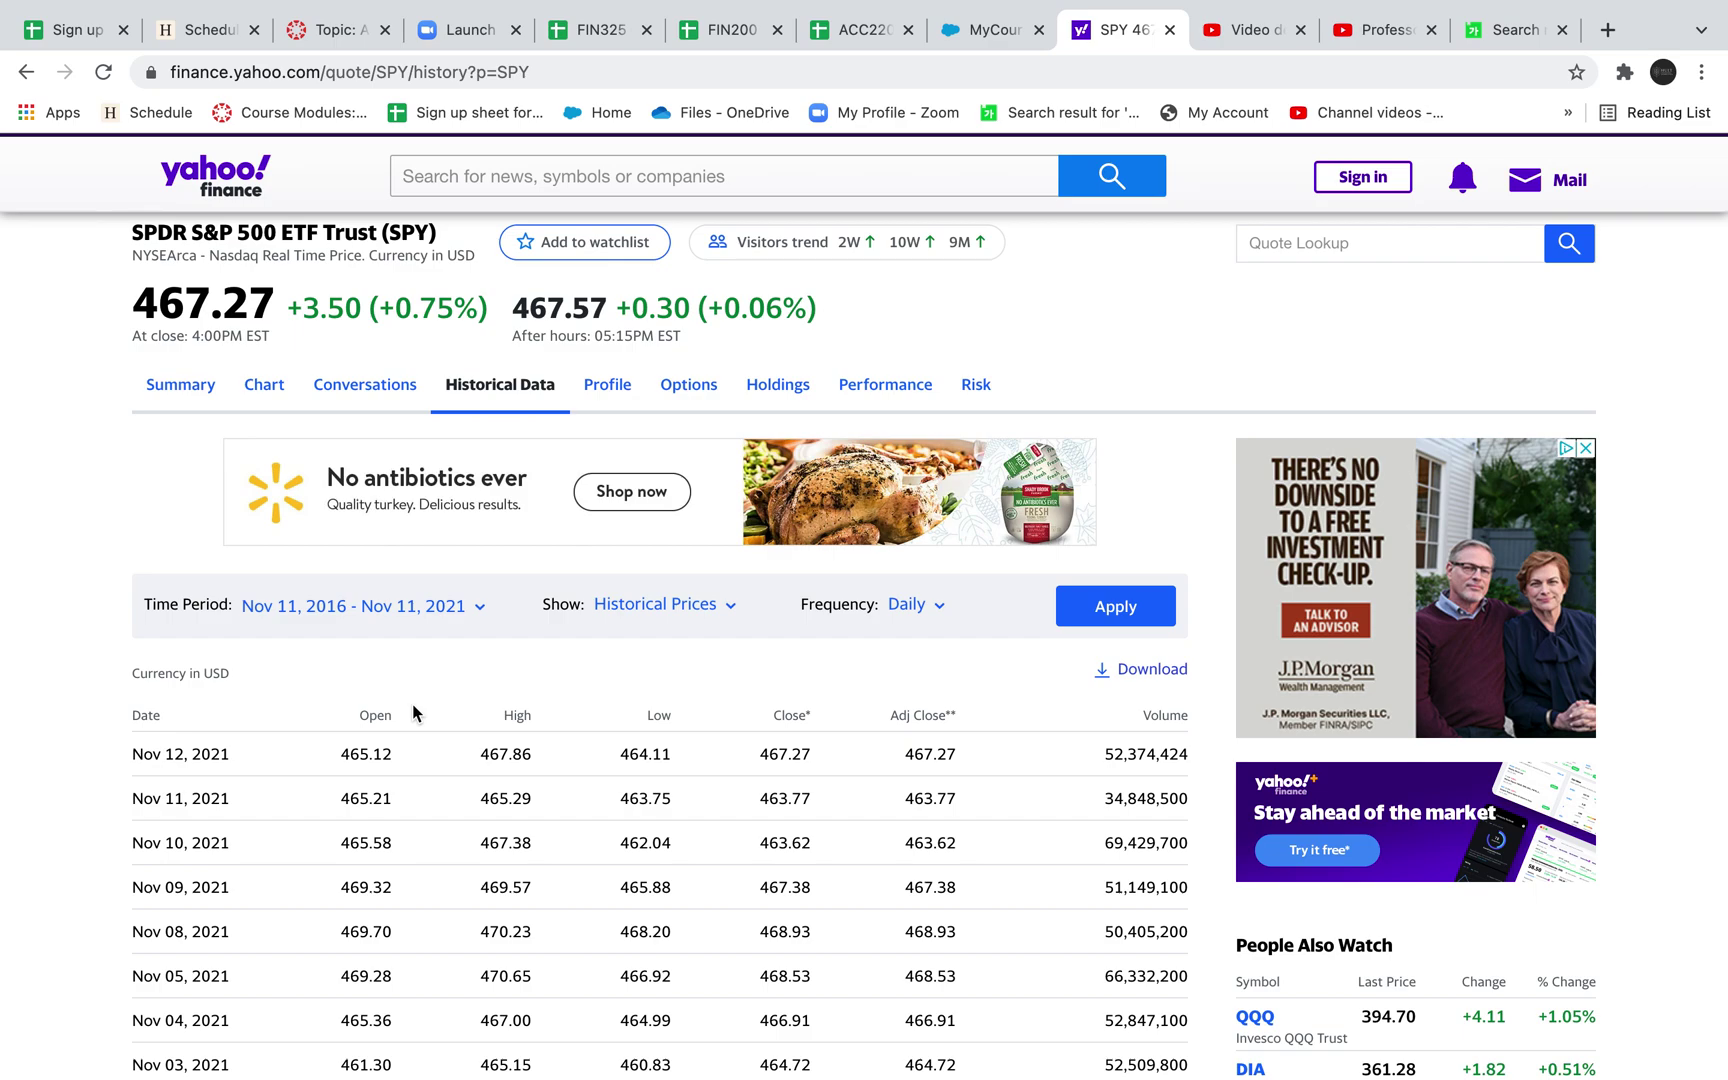
left_click(930, 605)
left_click(878, 739)
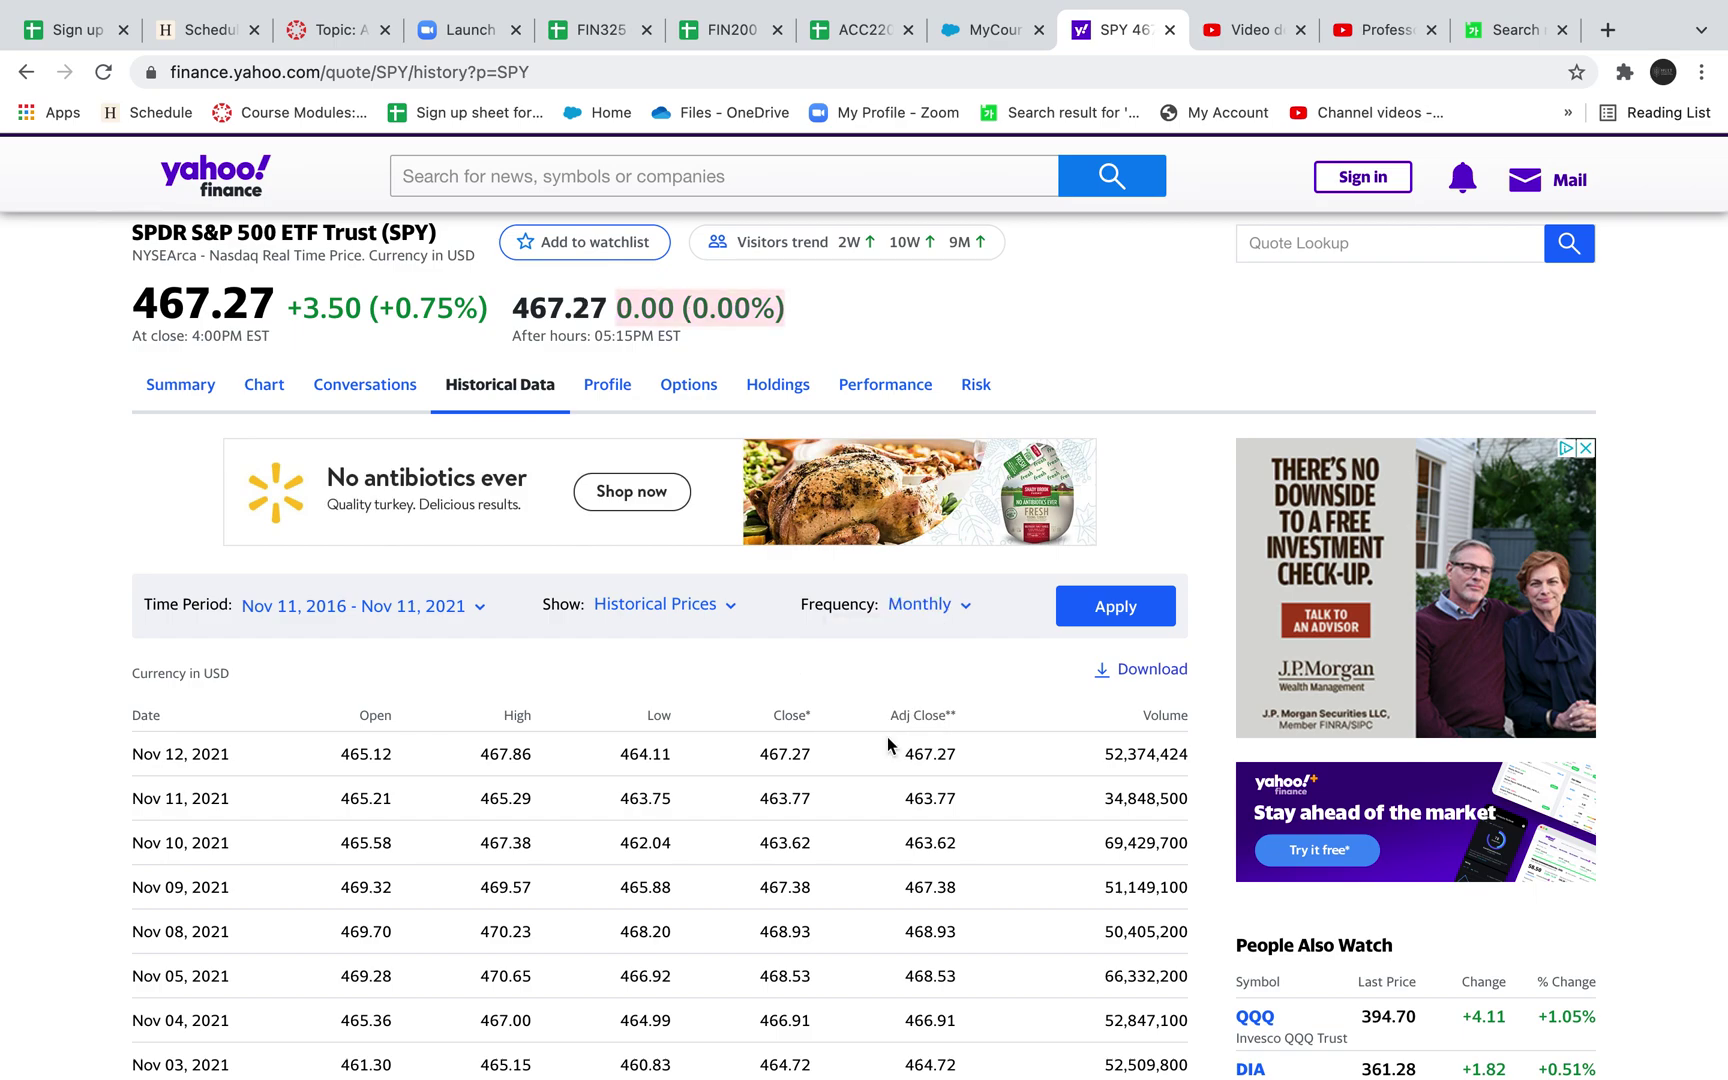
left_click(1140, 614)
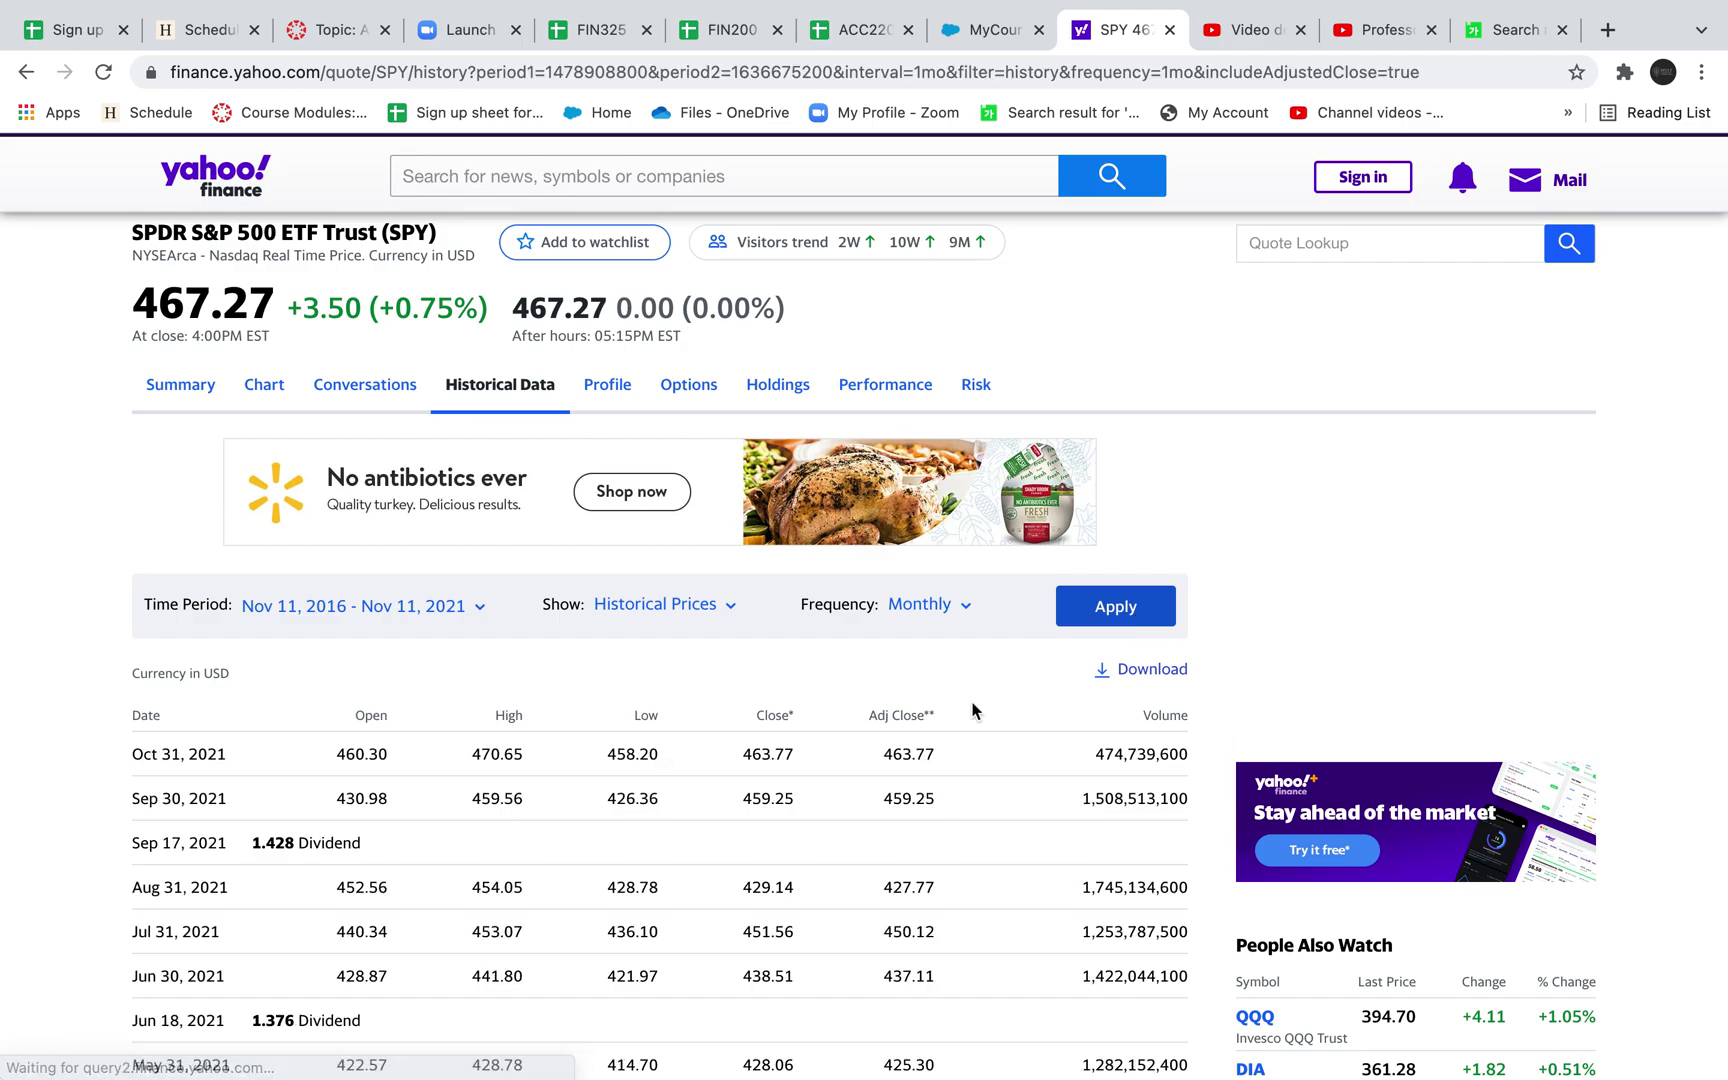
Download the monthly SPY price history to the Desktop as SPY (2) and open the CSV file in Excel.
left_click(1140, 669)
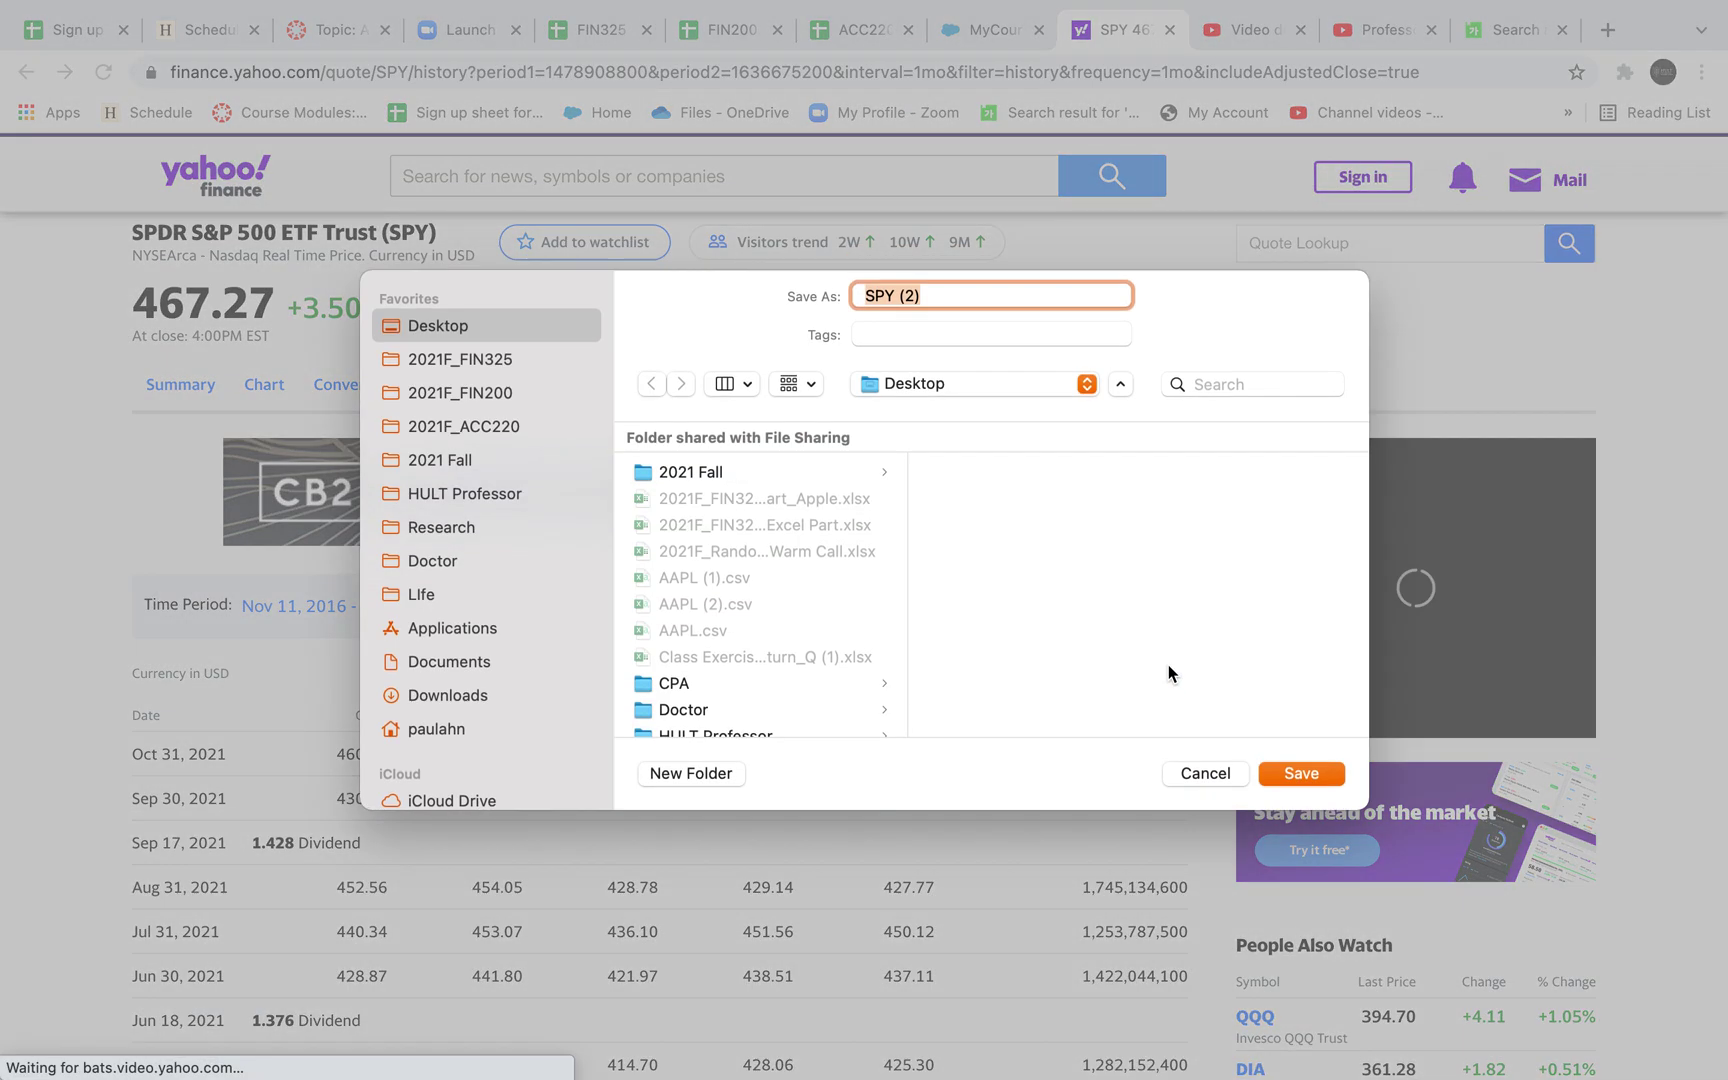
left_click(1320, 776)
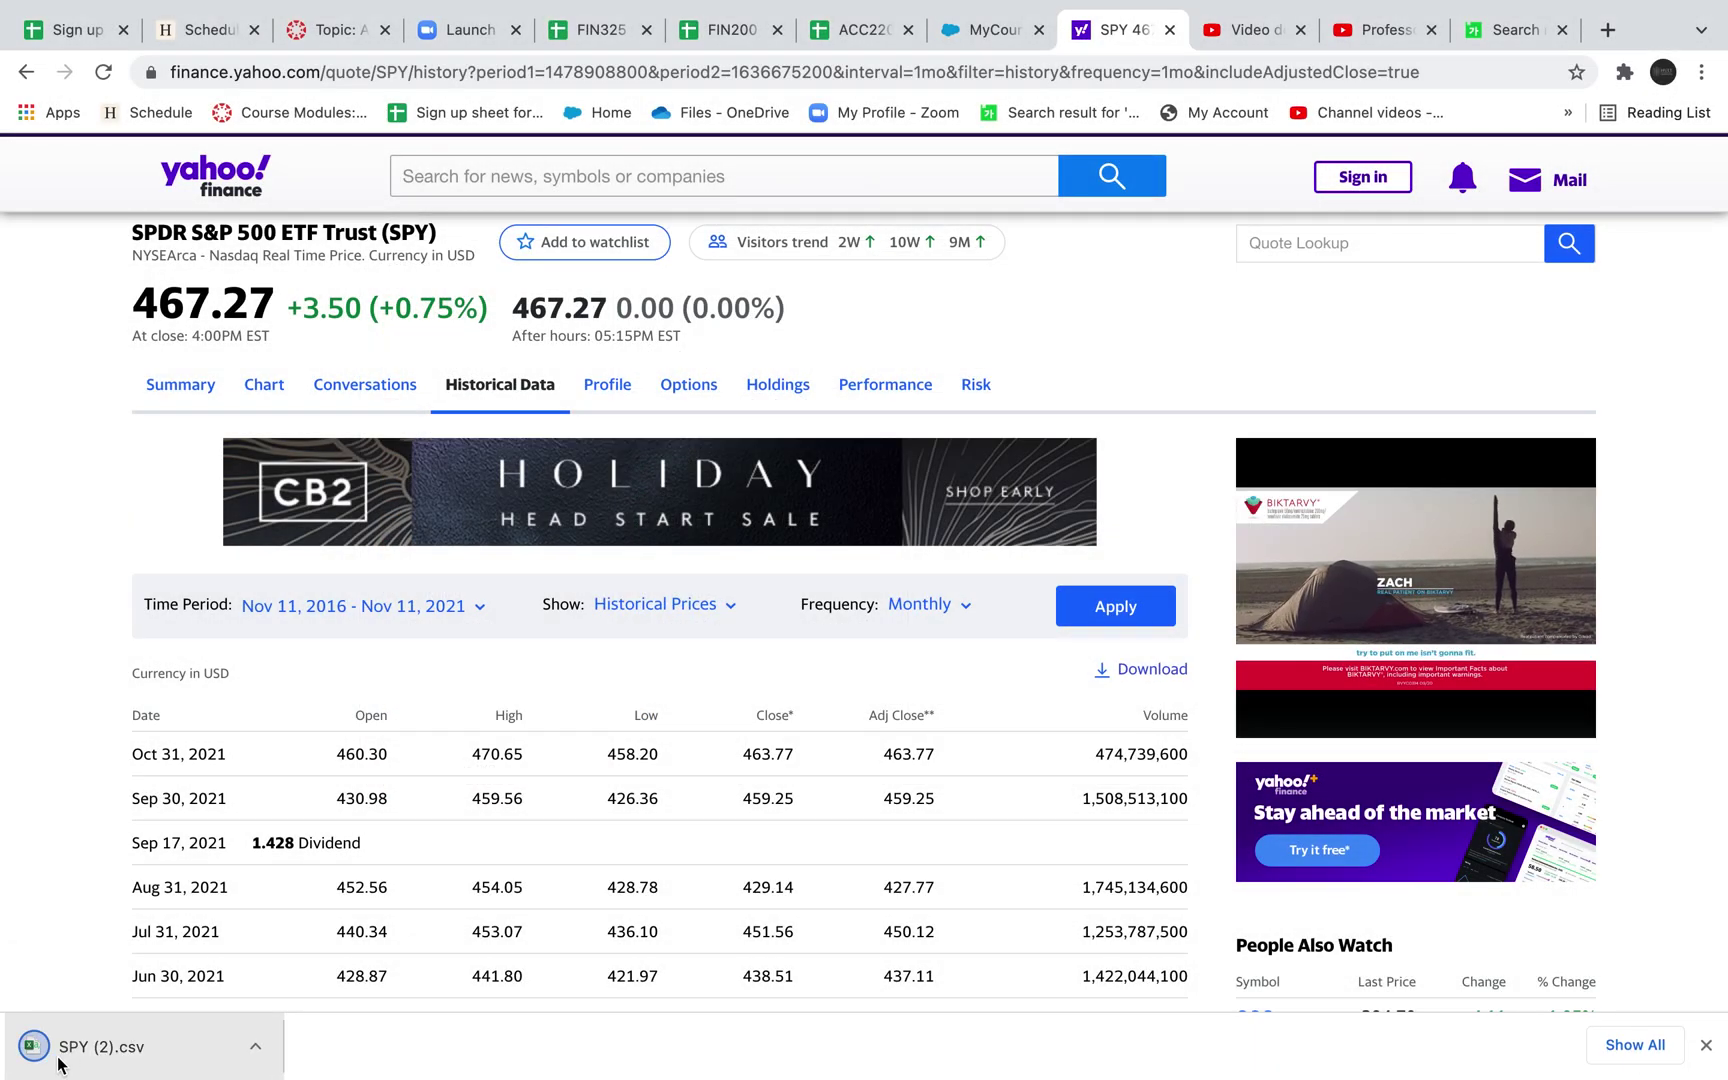
left_click(60, 1063)
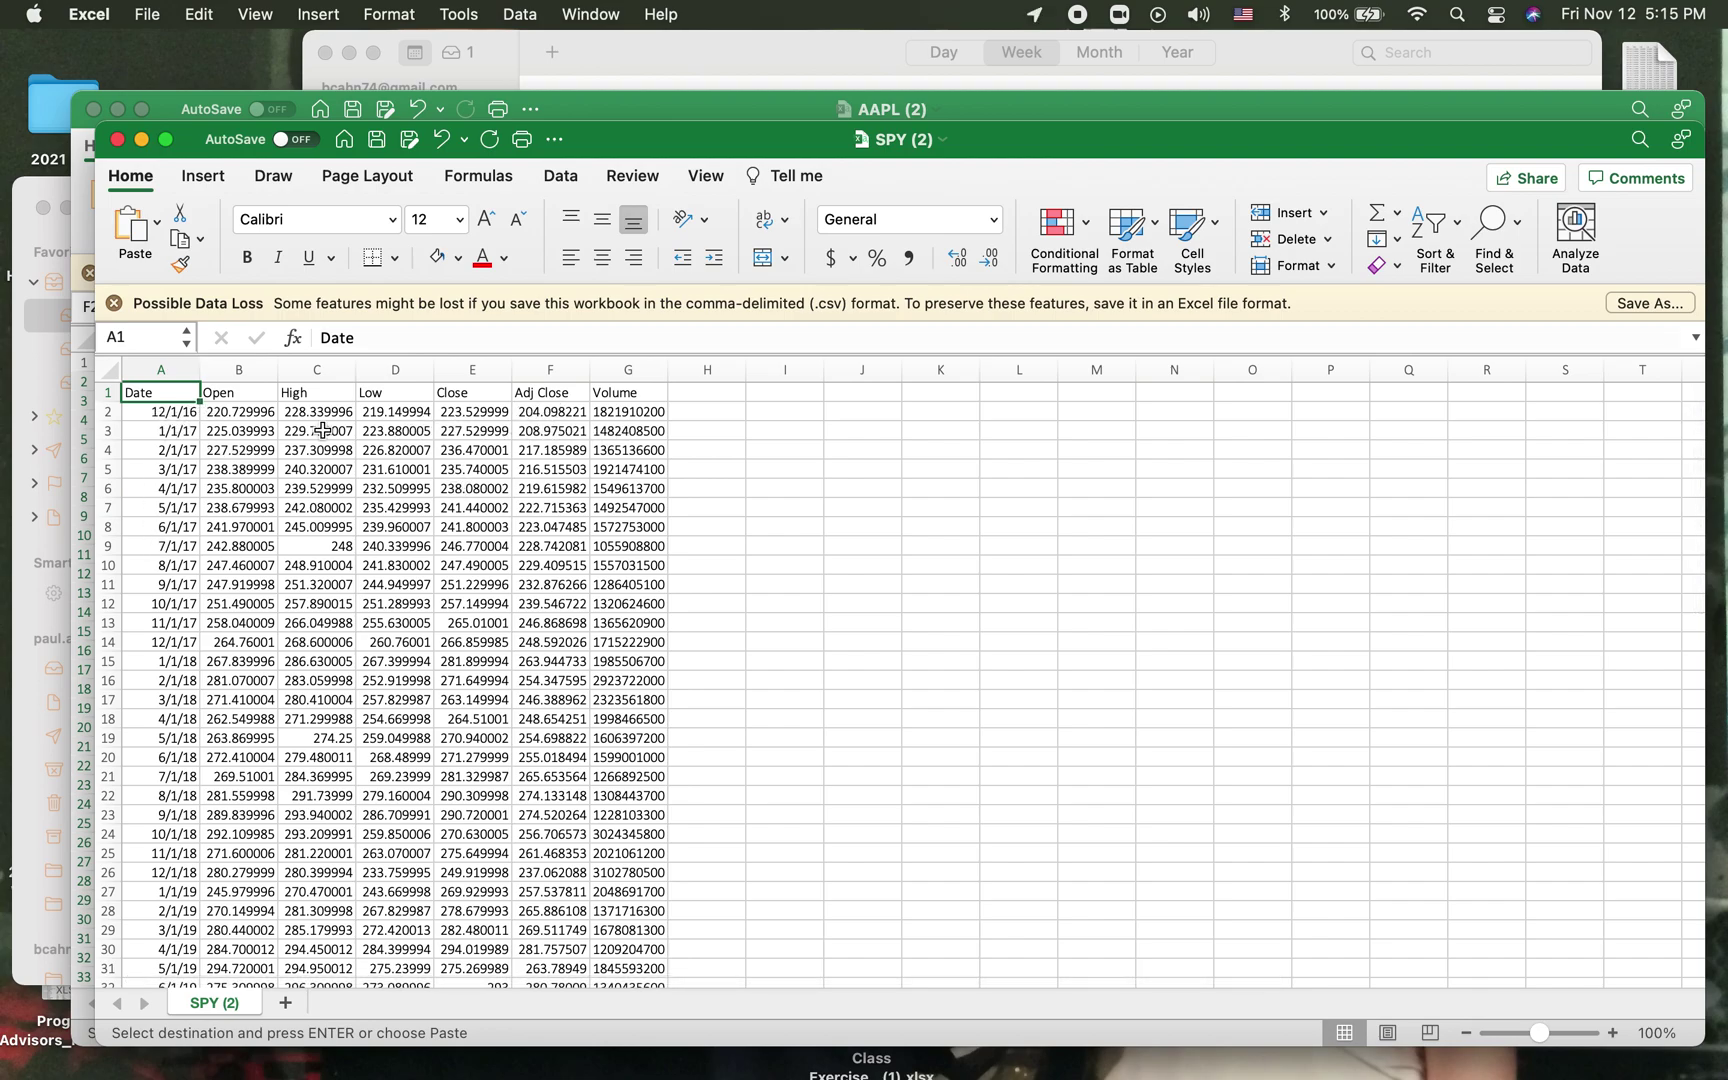
Copy the monthly Adj Close prices from F2 downward in SPY (2) into the project workbook's S&P500 Prices column, starting at O10.
left_click_drag(543, 411, 530, 930)
key("cmd+c")
scroll(860, 857, "up", 10)
key("ctrl+Right")
key("ctrl+Right")
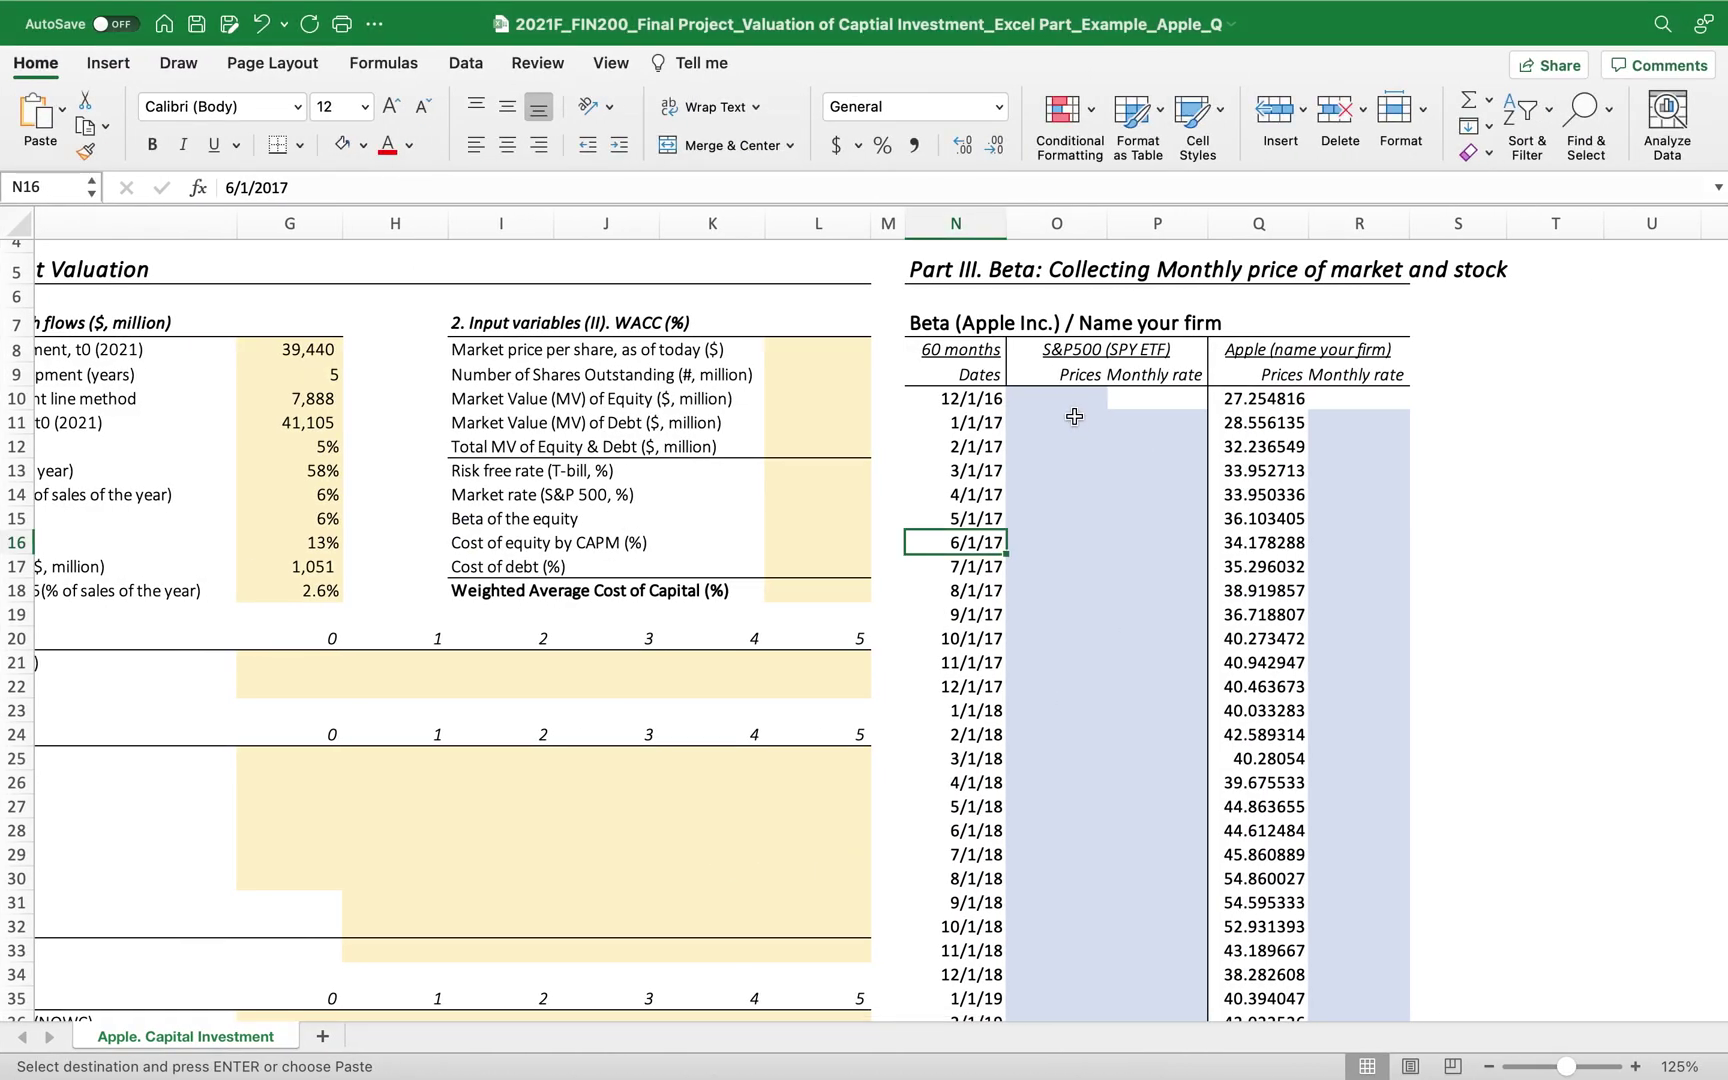
left_click(1056, 400)
key("cmd+v")
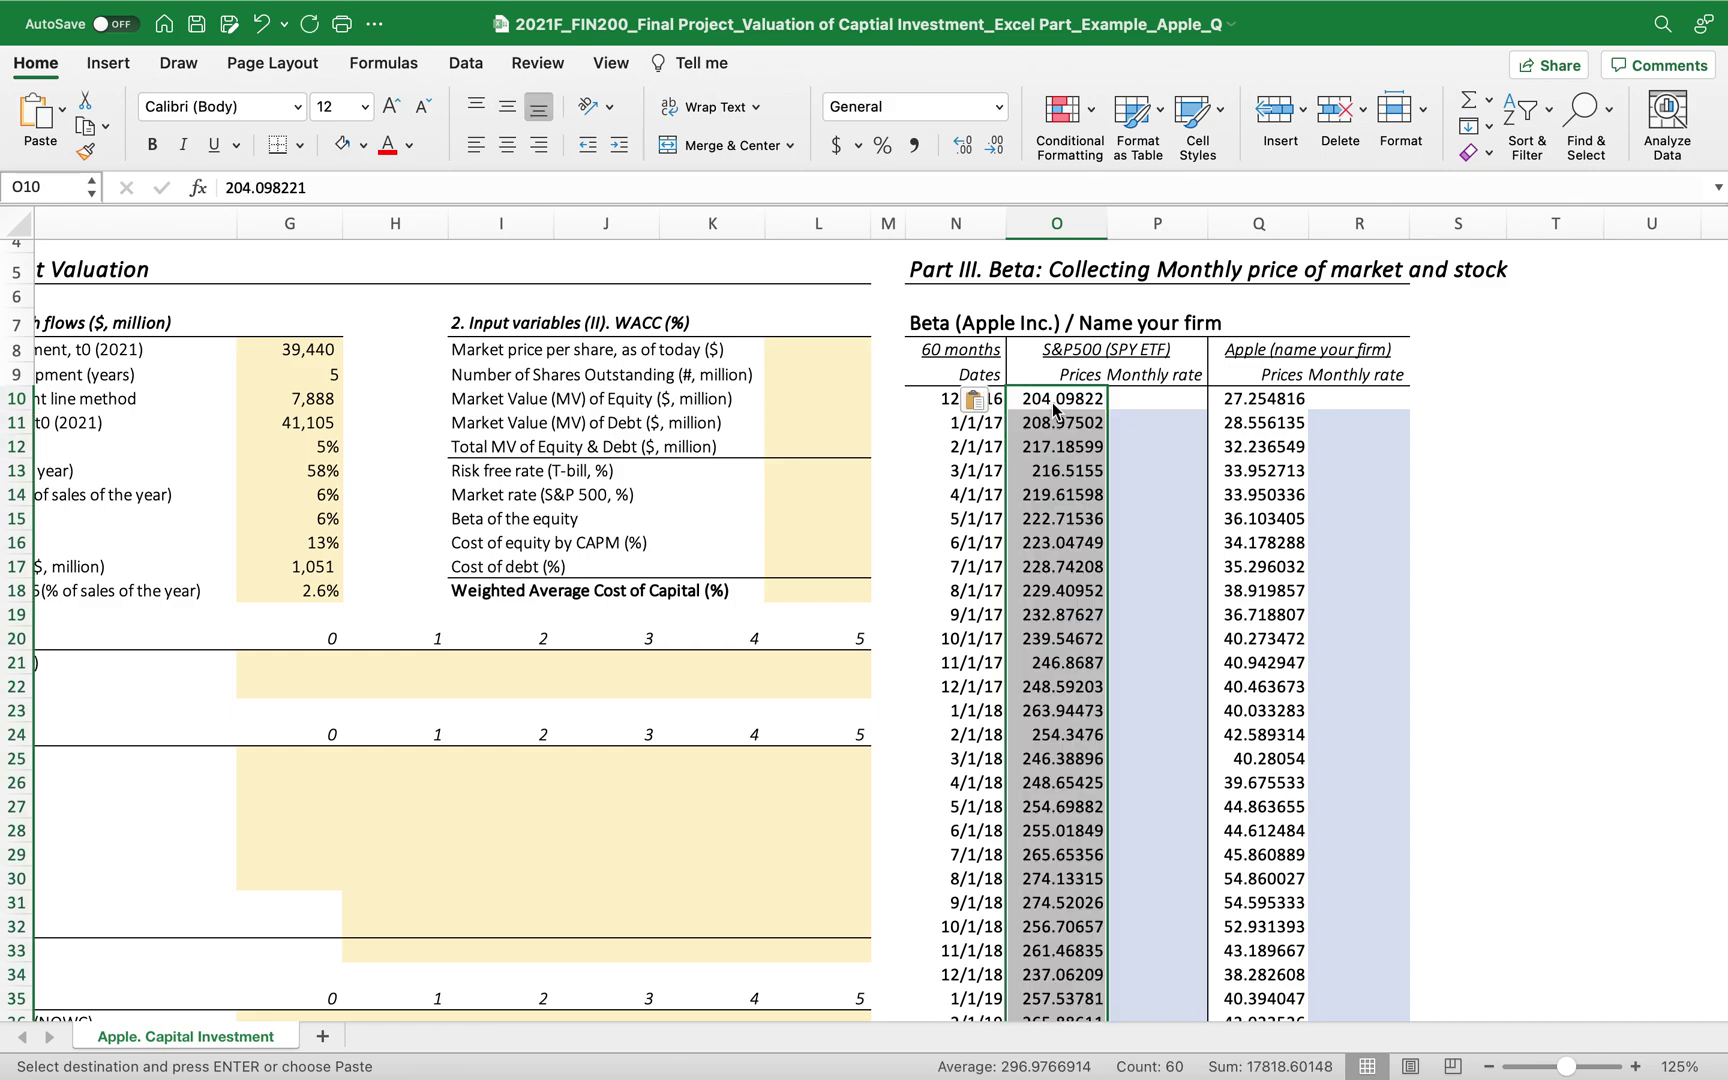
Calculate the first S&P500 monthly rate of return in P11 with the formula =O11/O10-1.
left_click(1133, 421)
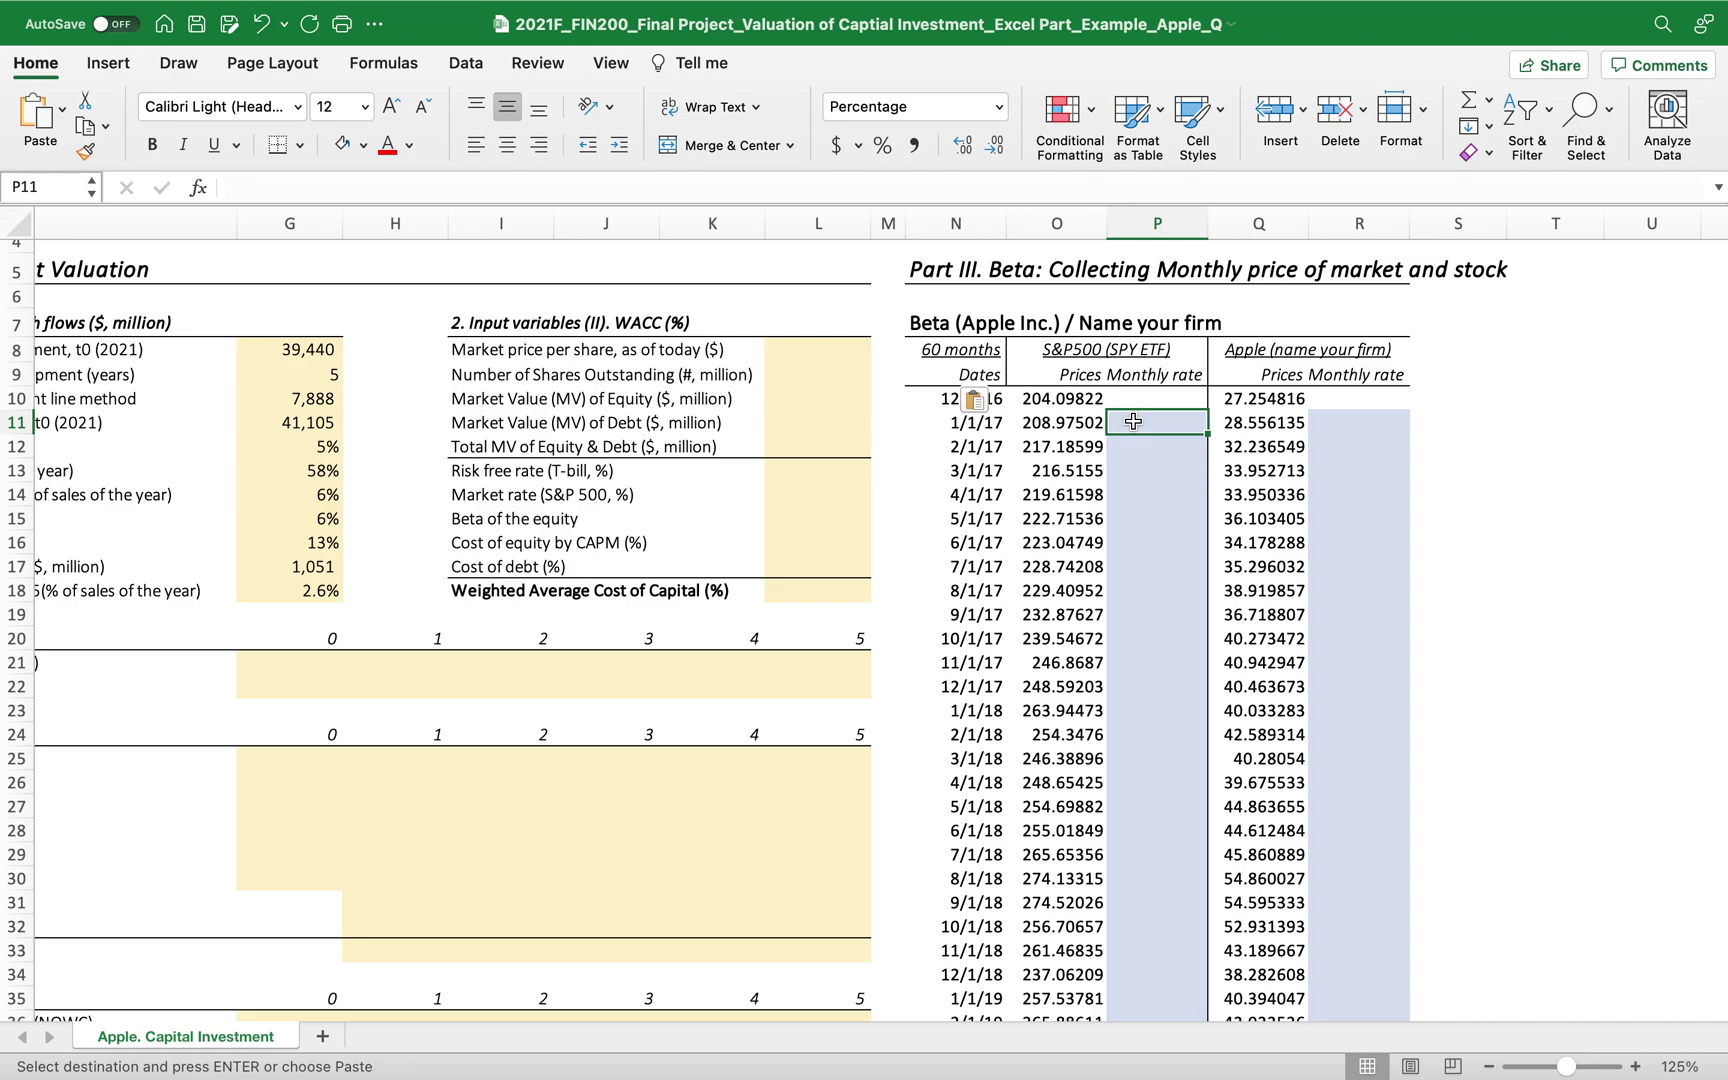
type("=")
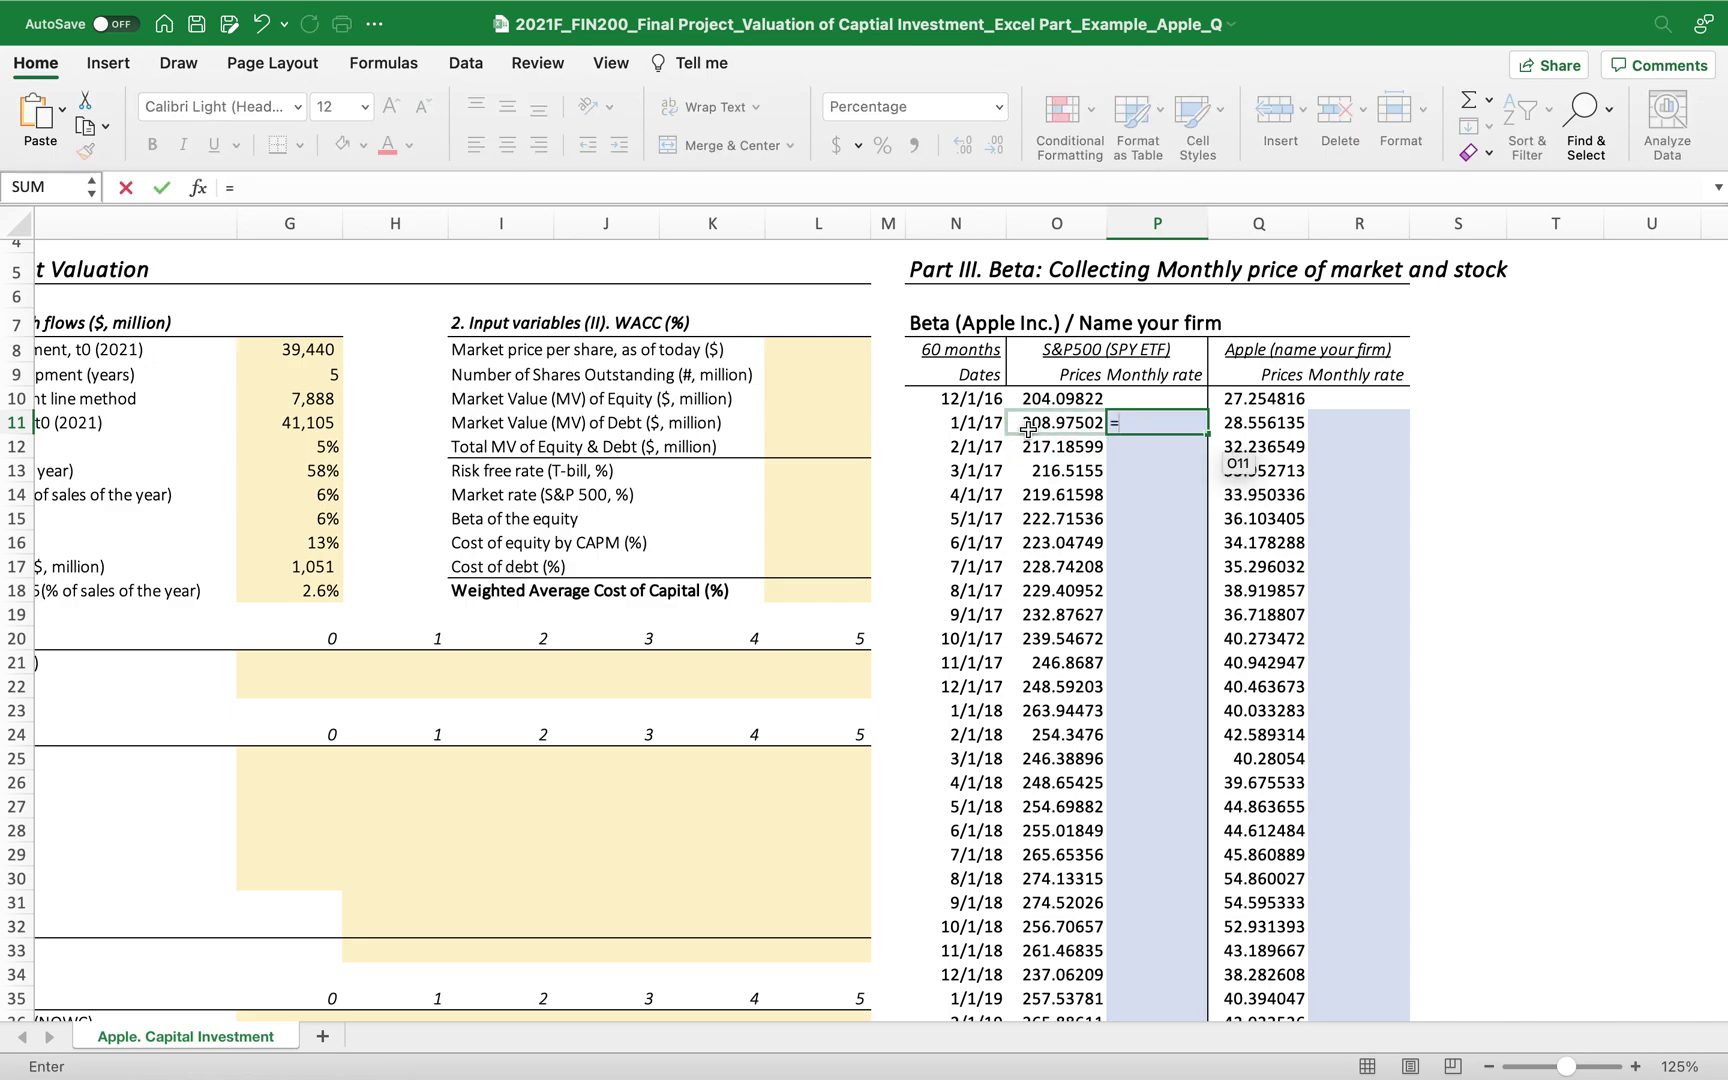
left_click(1022, 423)
type("/")
left_click(1035, 398)
type("-1")
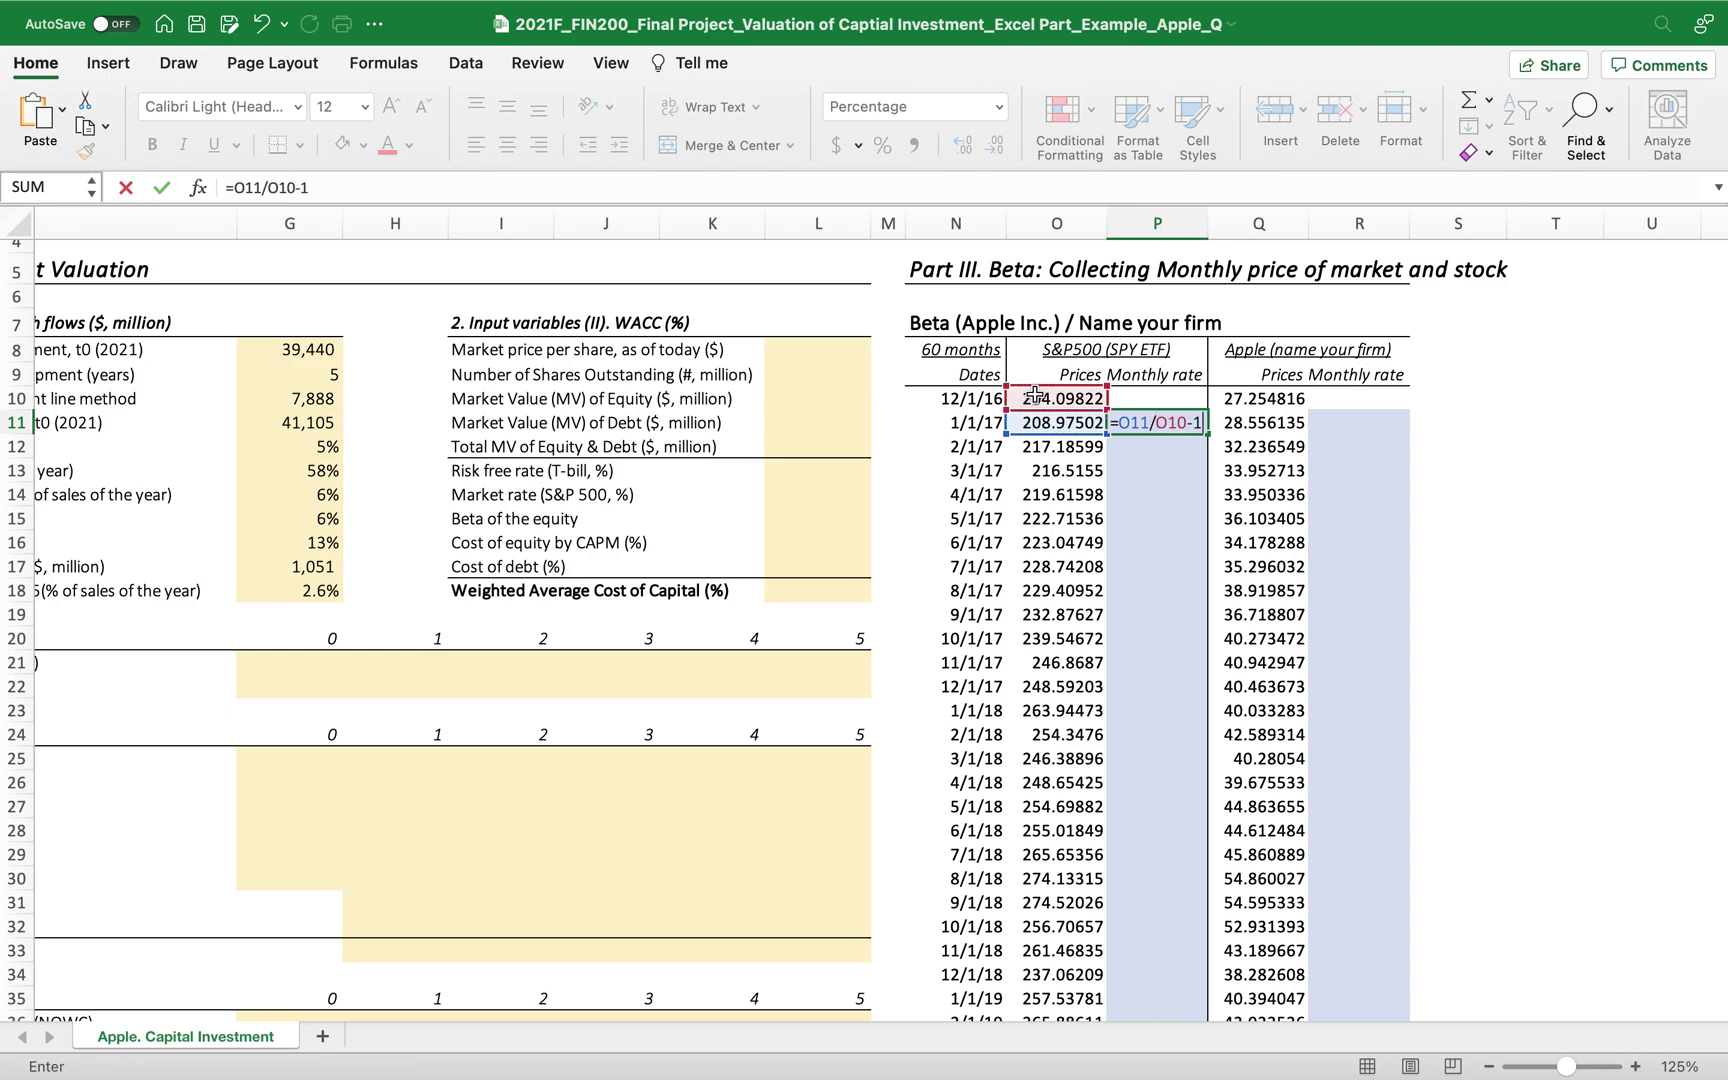
key("super+Return")
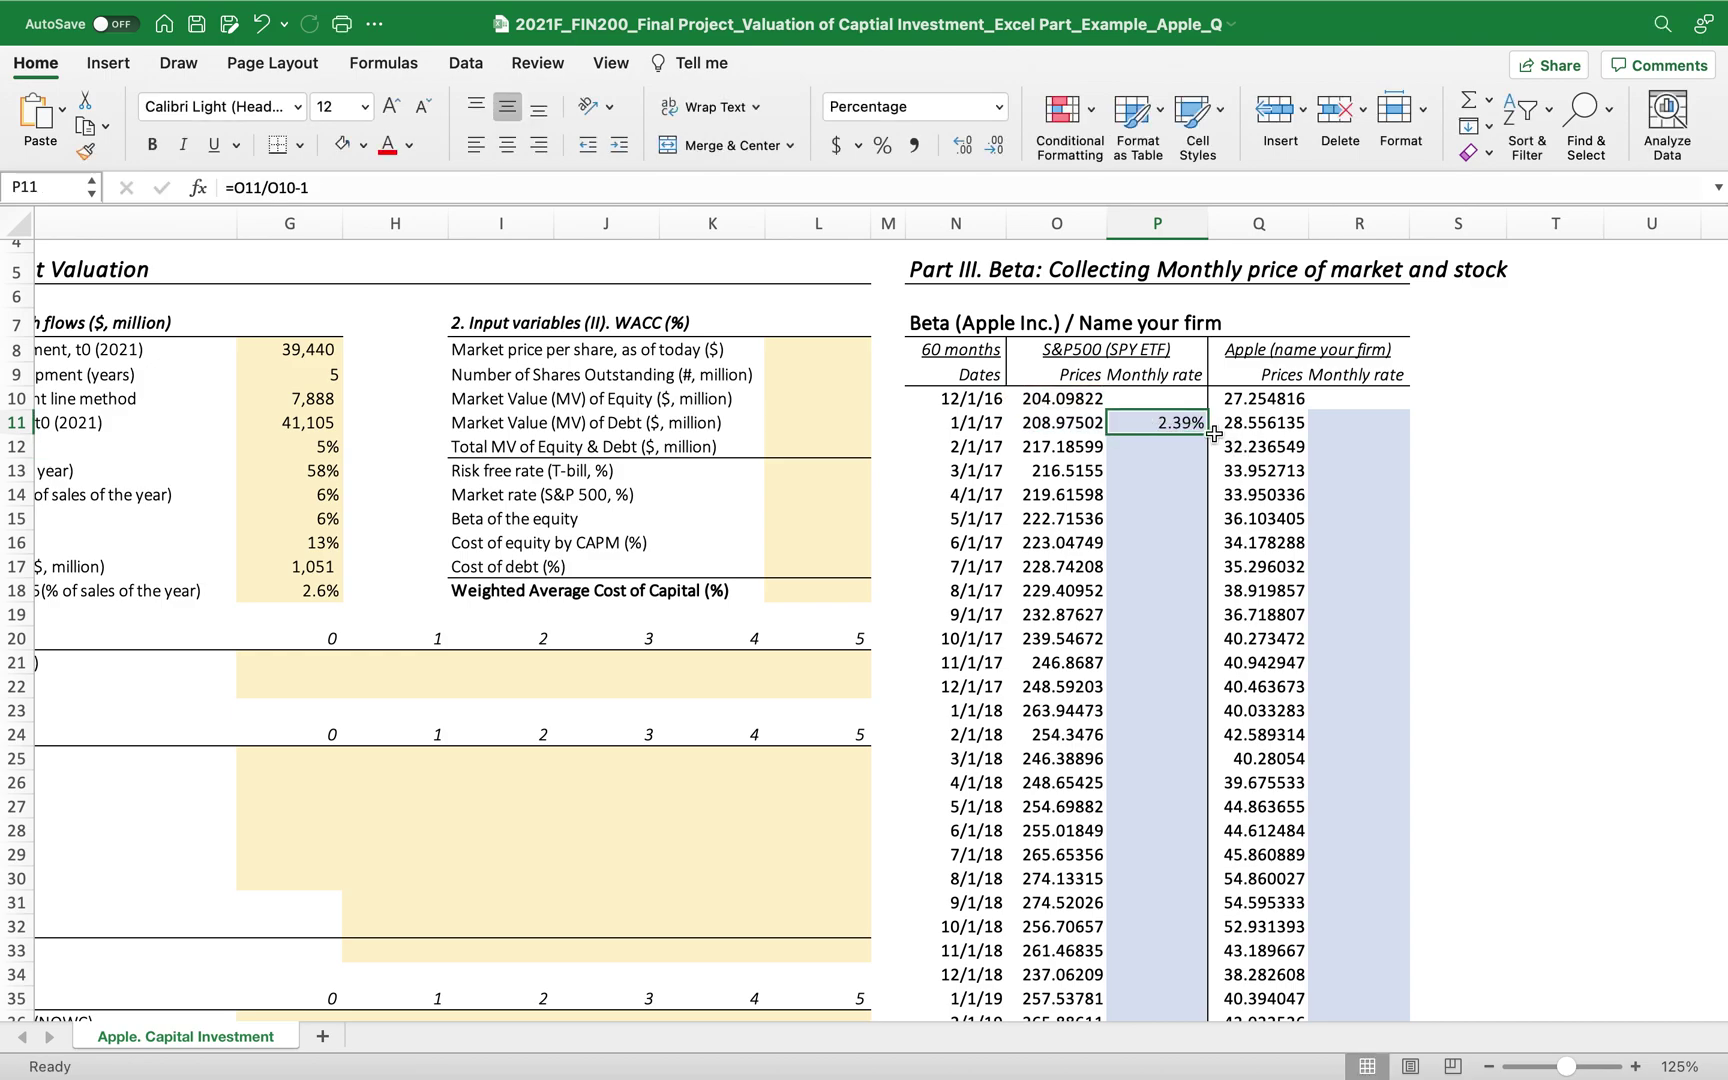
Fill the S&P500 monthly rate formula from P11 down to P69.
double_click(1208, 432)
scroll(1101, 800, "down", 15)
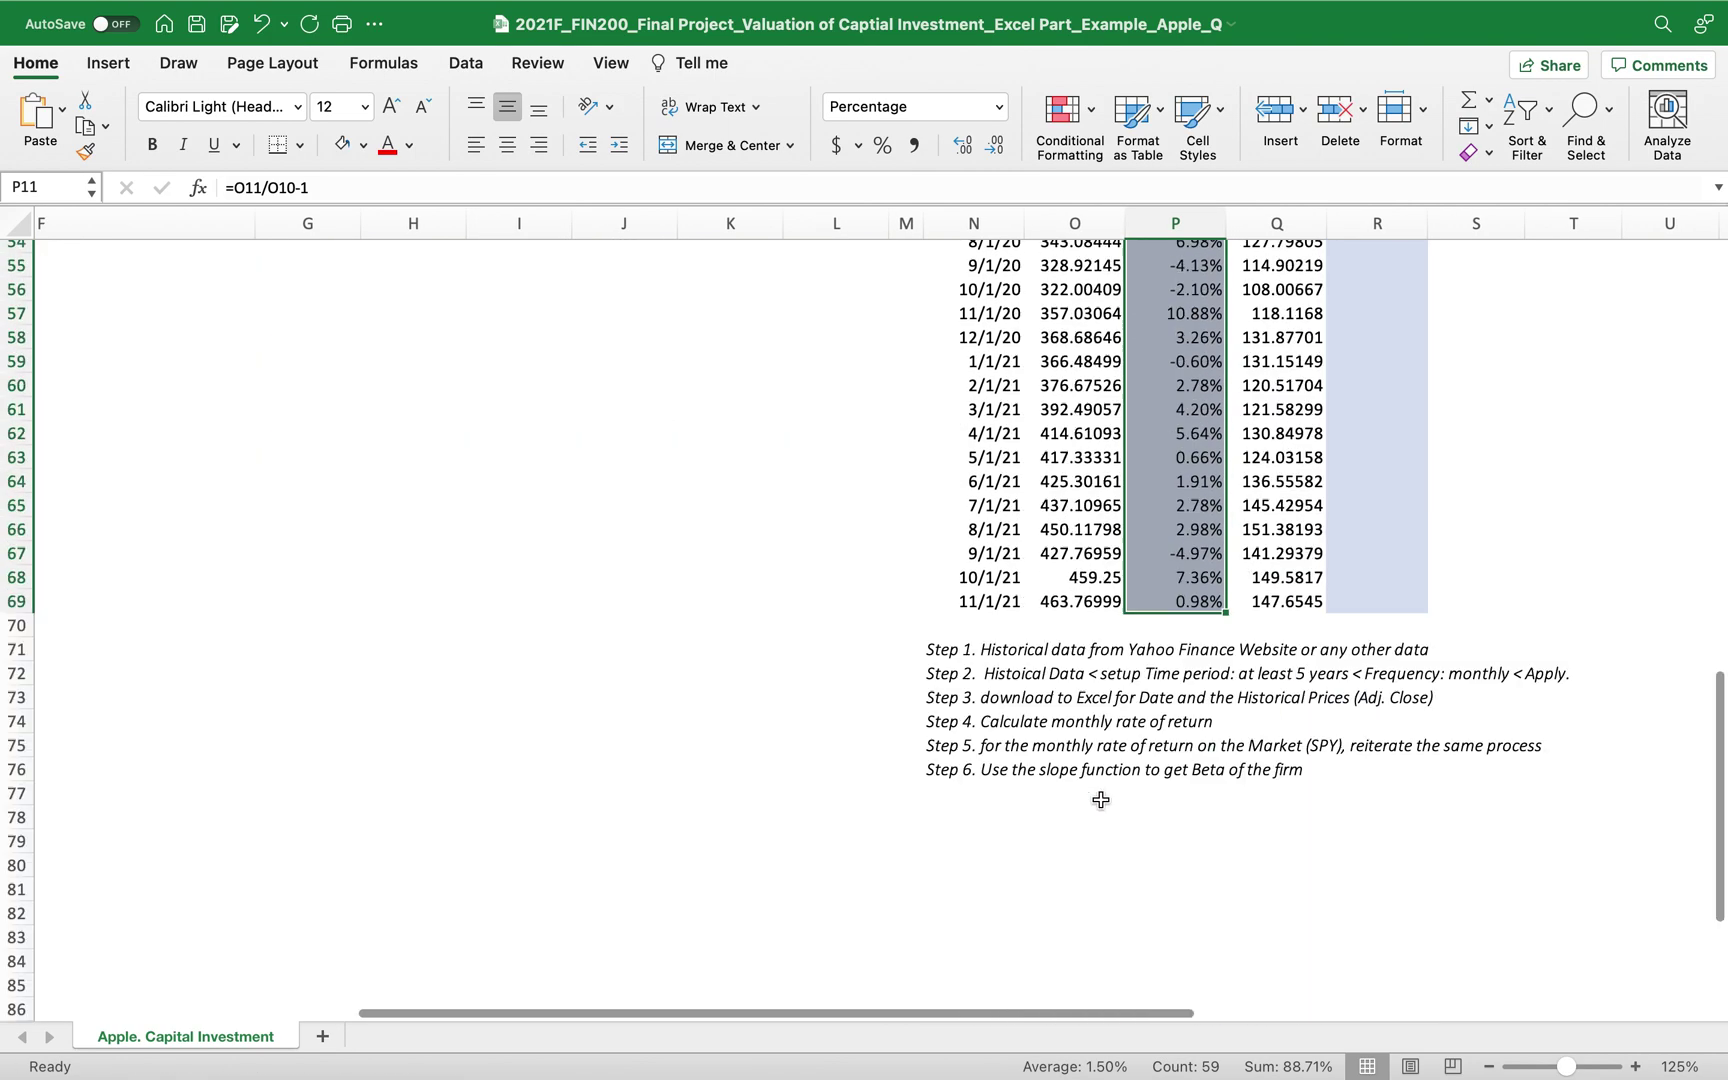
left_click(1180, 530)
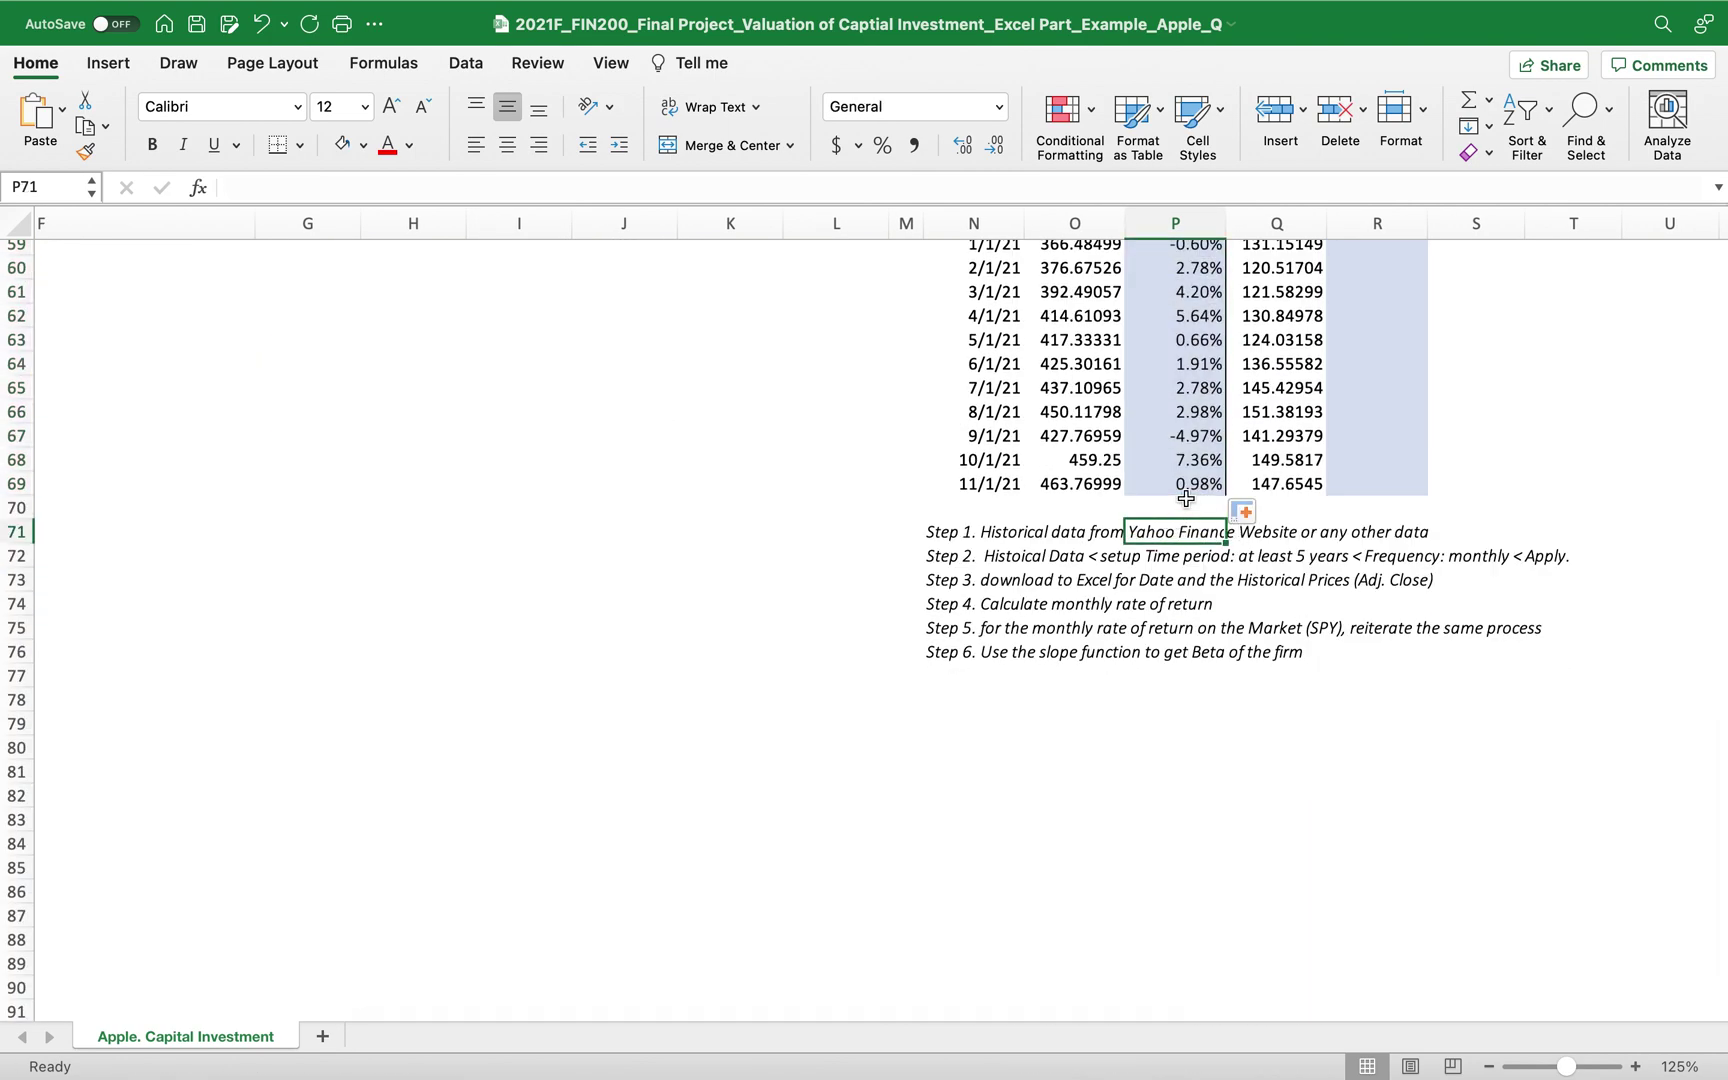
Calculate the first Apple monthly rate of return in R11 with the formula =Q11/Q10-1.
scroll(1185, 498, "up", 8)
scroll(1185, 498, "up", 11)
left_click(1372, 531)
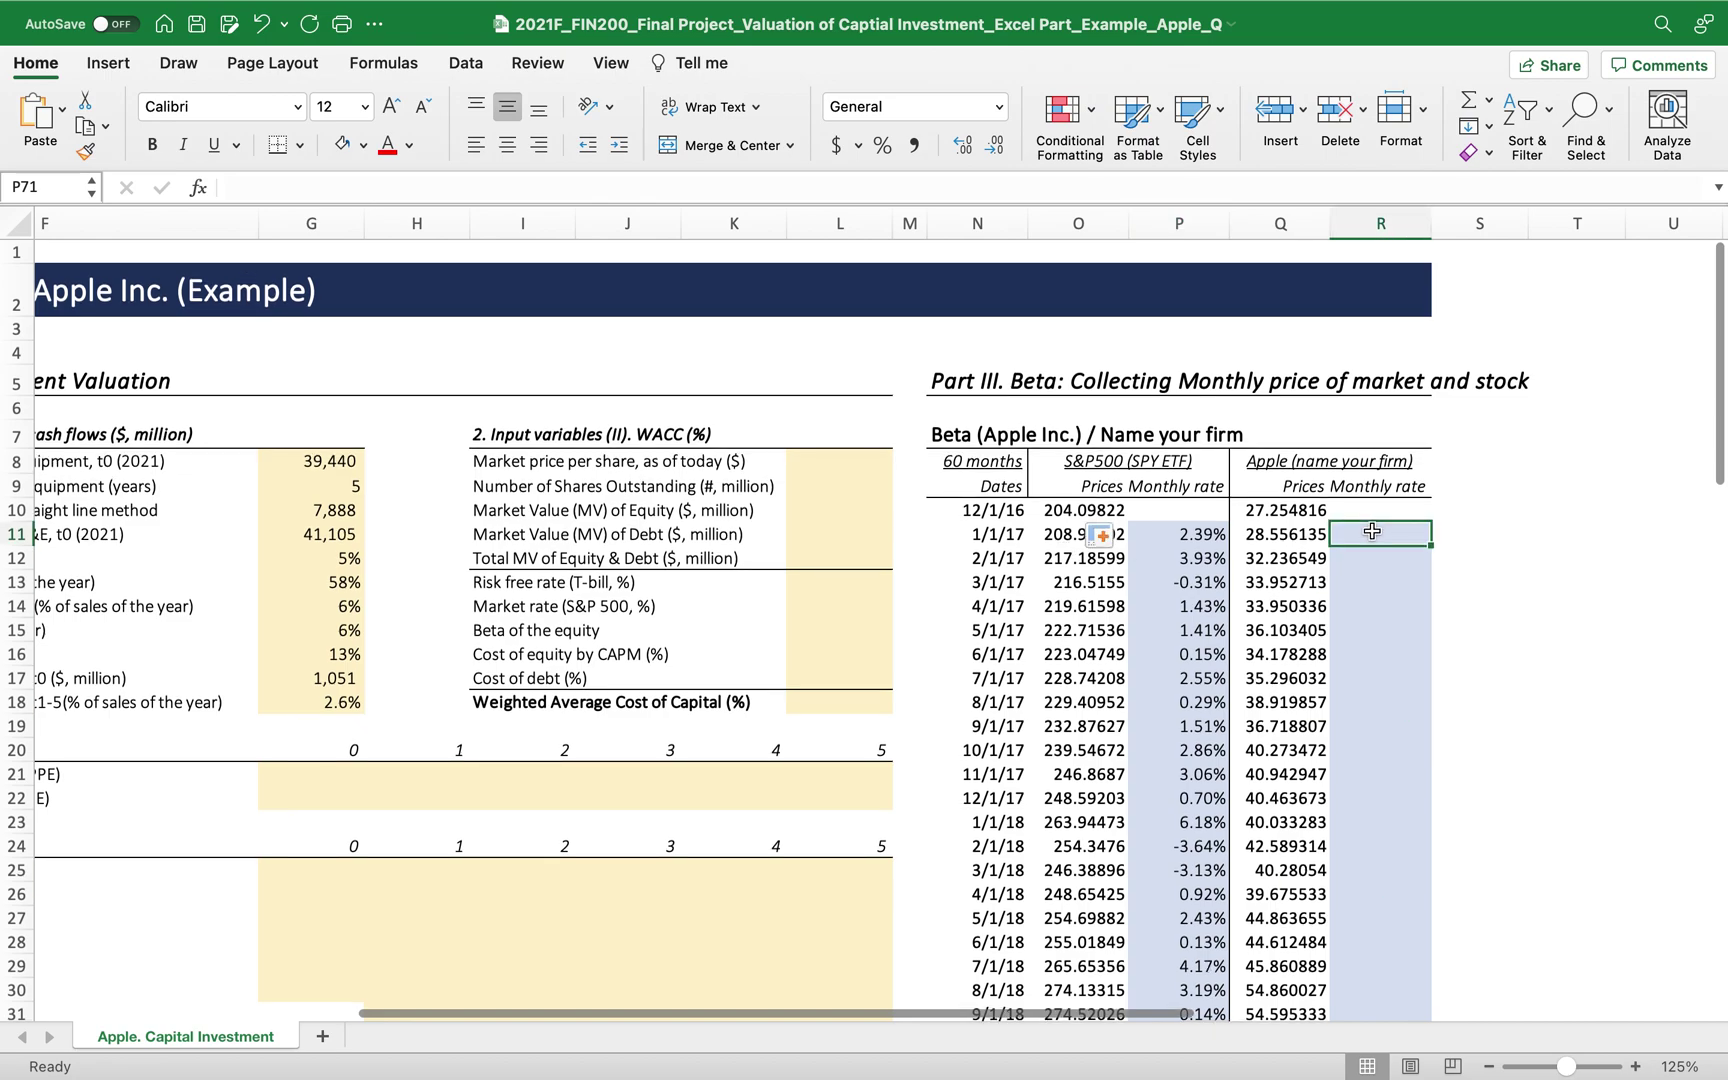
type("=")
left_click(1265, 532)
type("/")
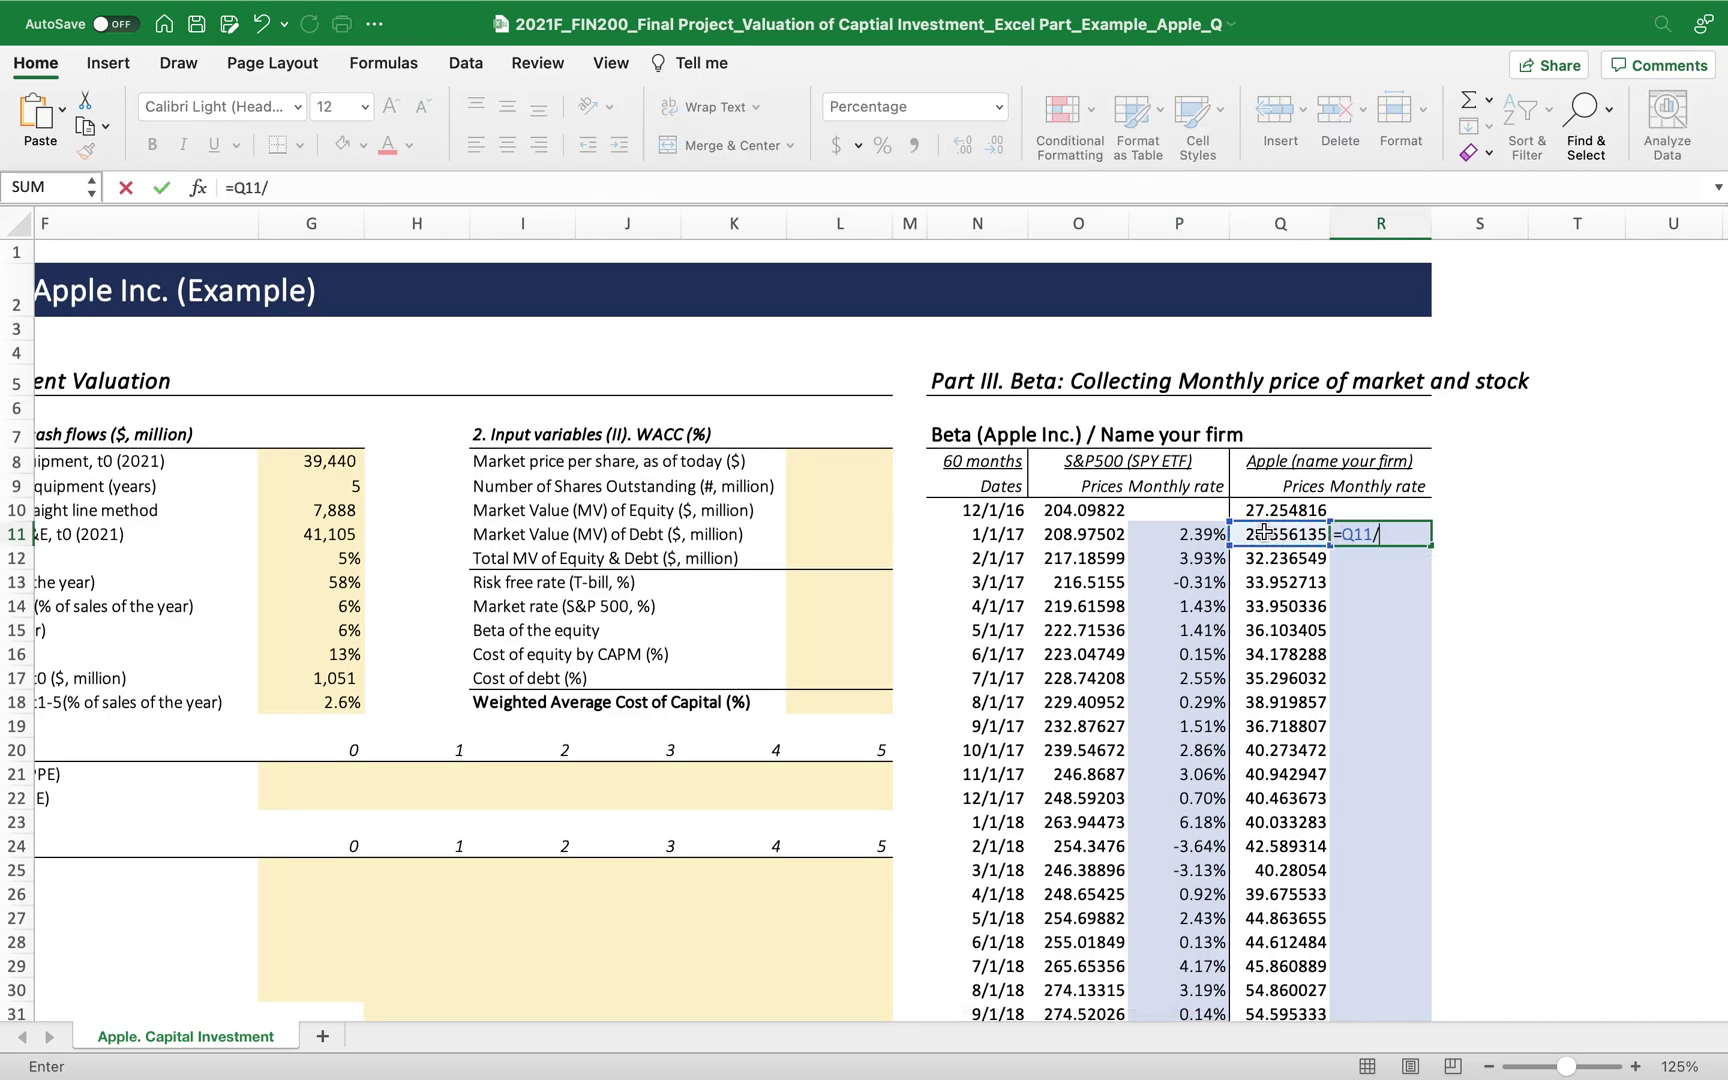
left_click(1258, 508)
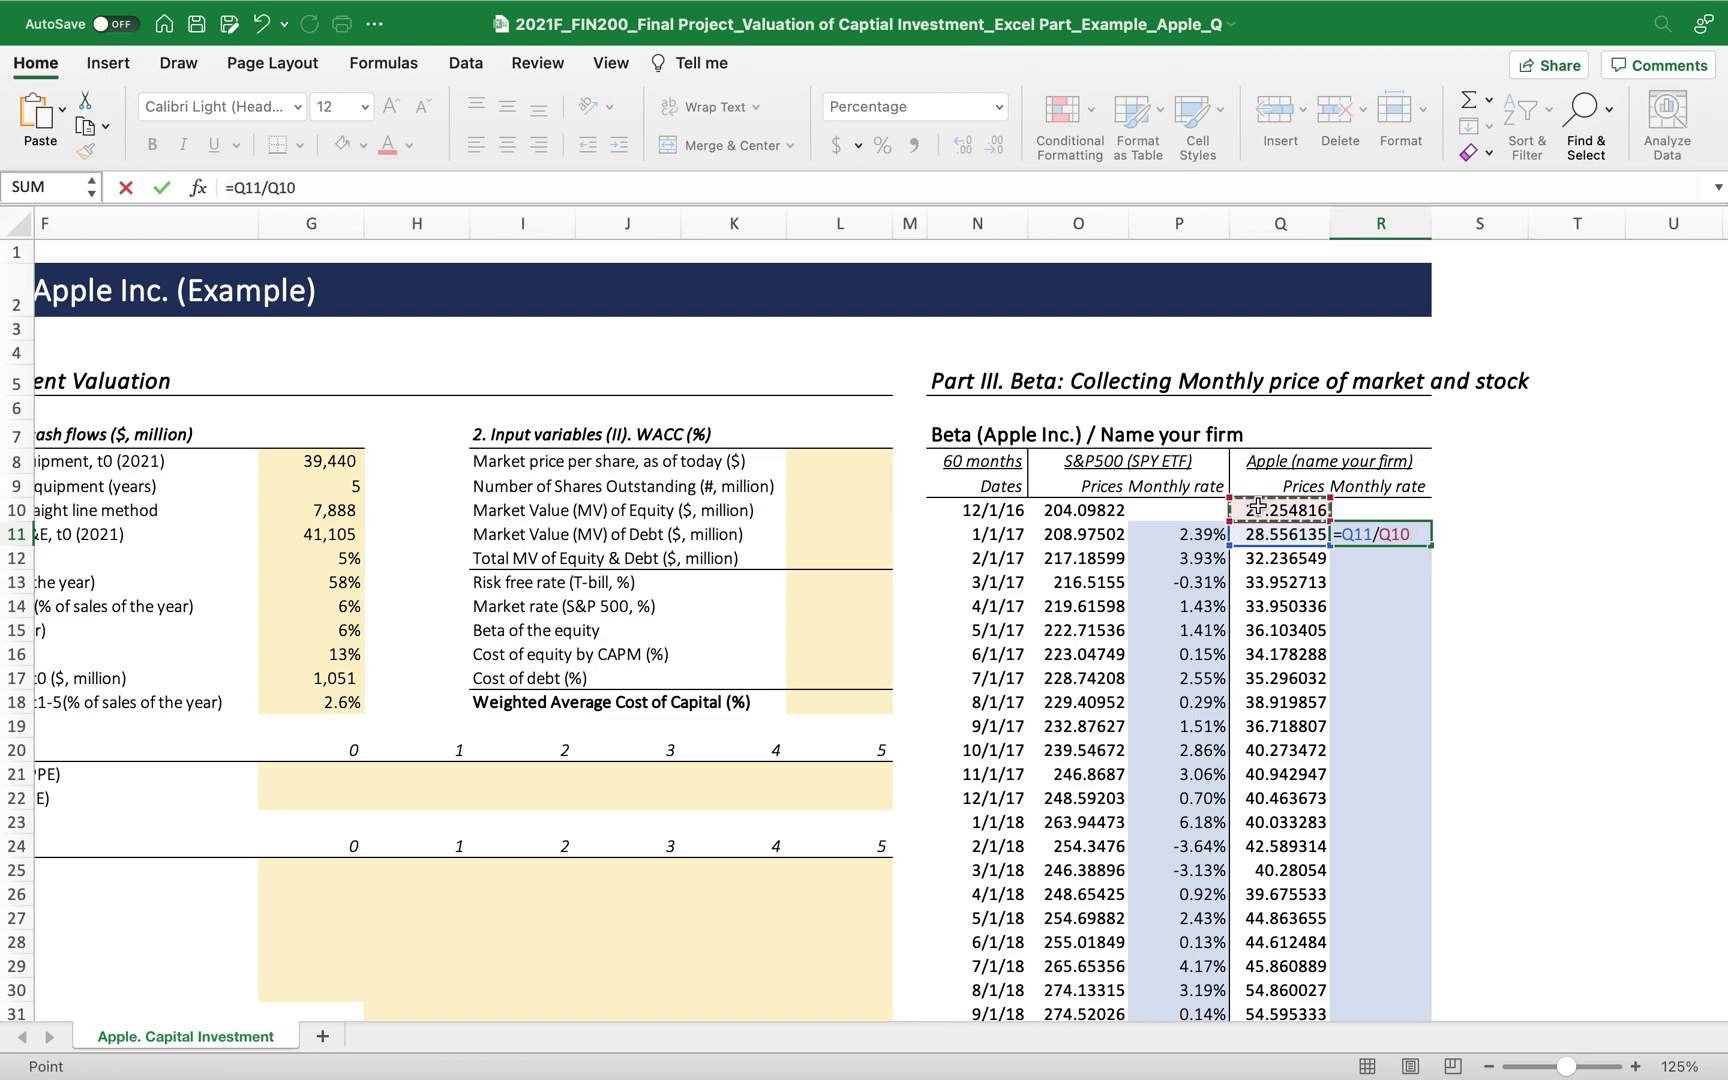
type("-1")
key("Return")
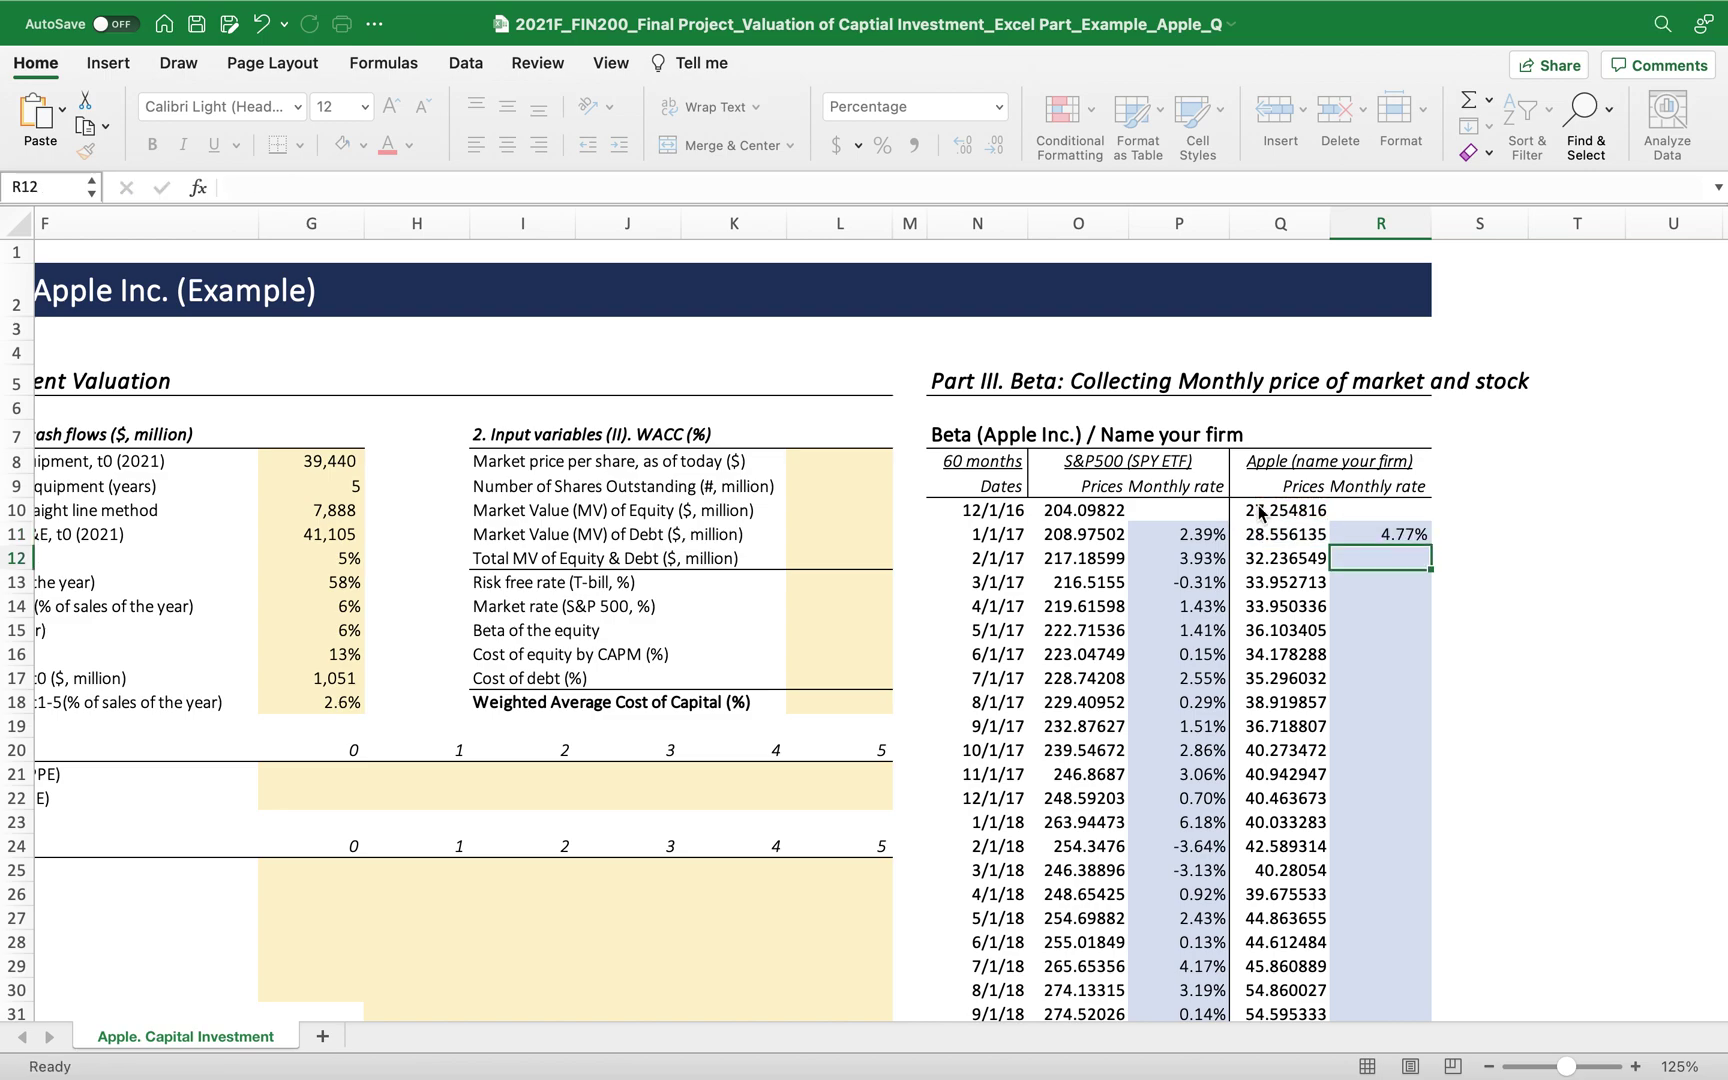
Fill the Apple monthly rate formula from R11 down to the last month in row 69 and check the filled column.
left_click(1367, 533)
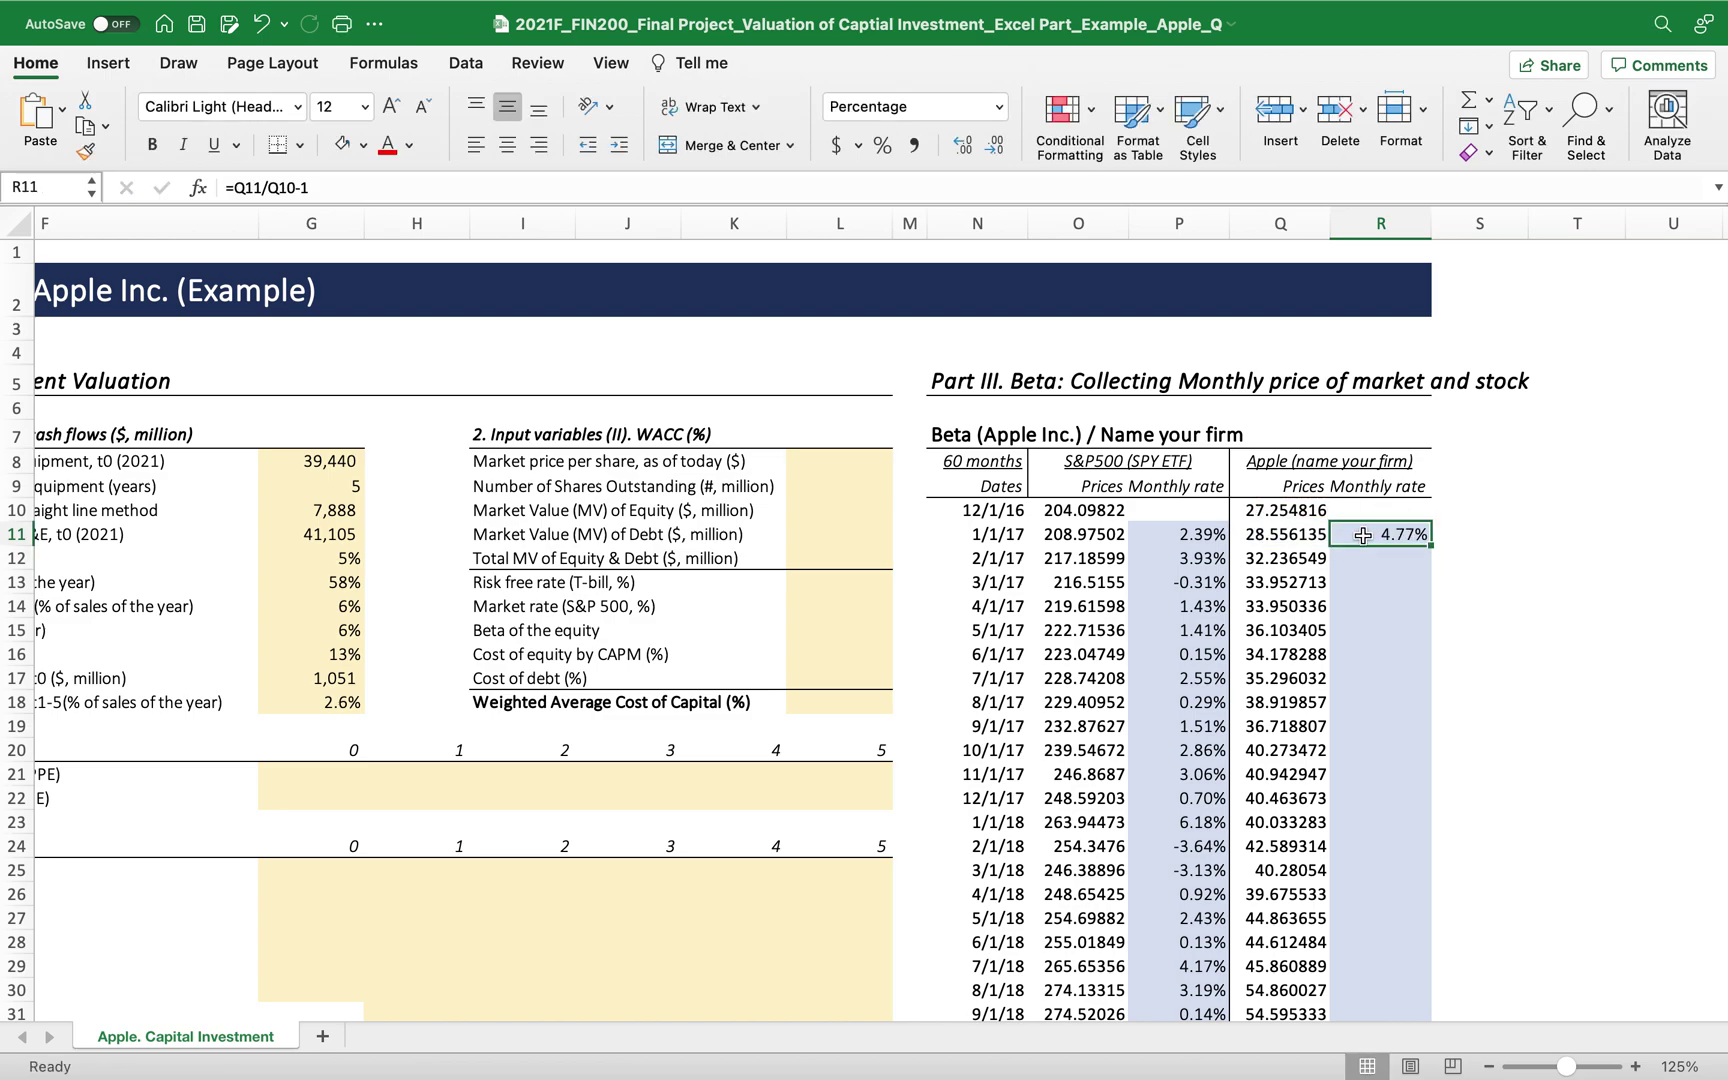
double_click(1432, 547)
scroll(1457, 752, "down", 10)
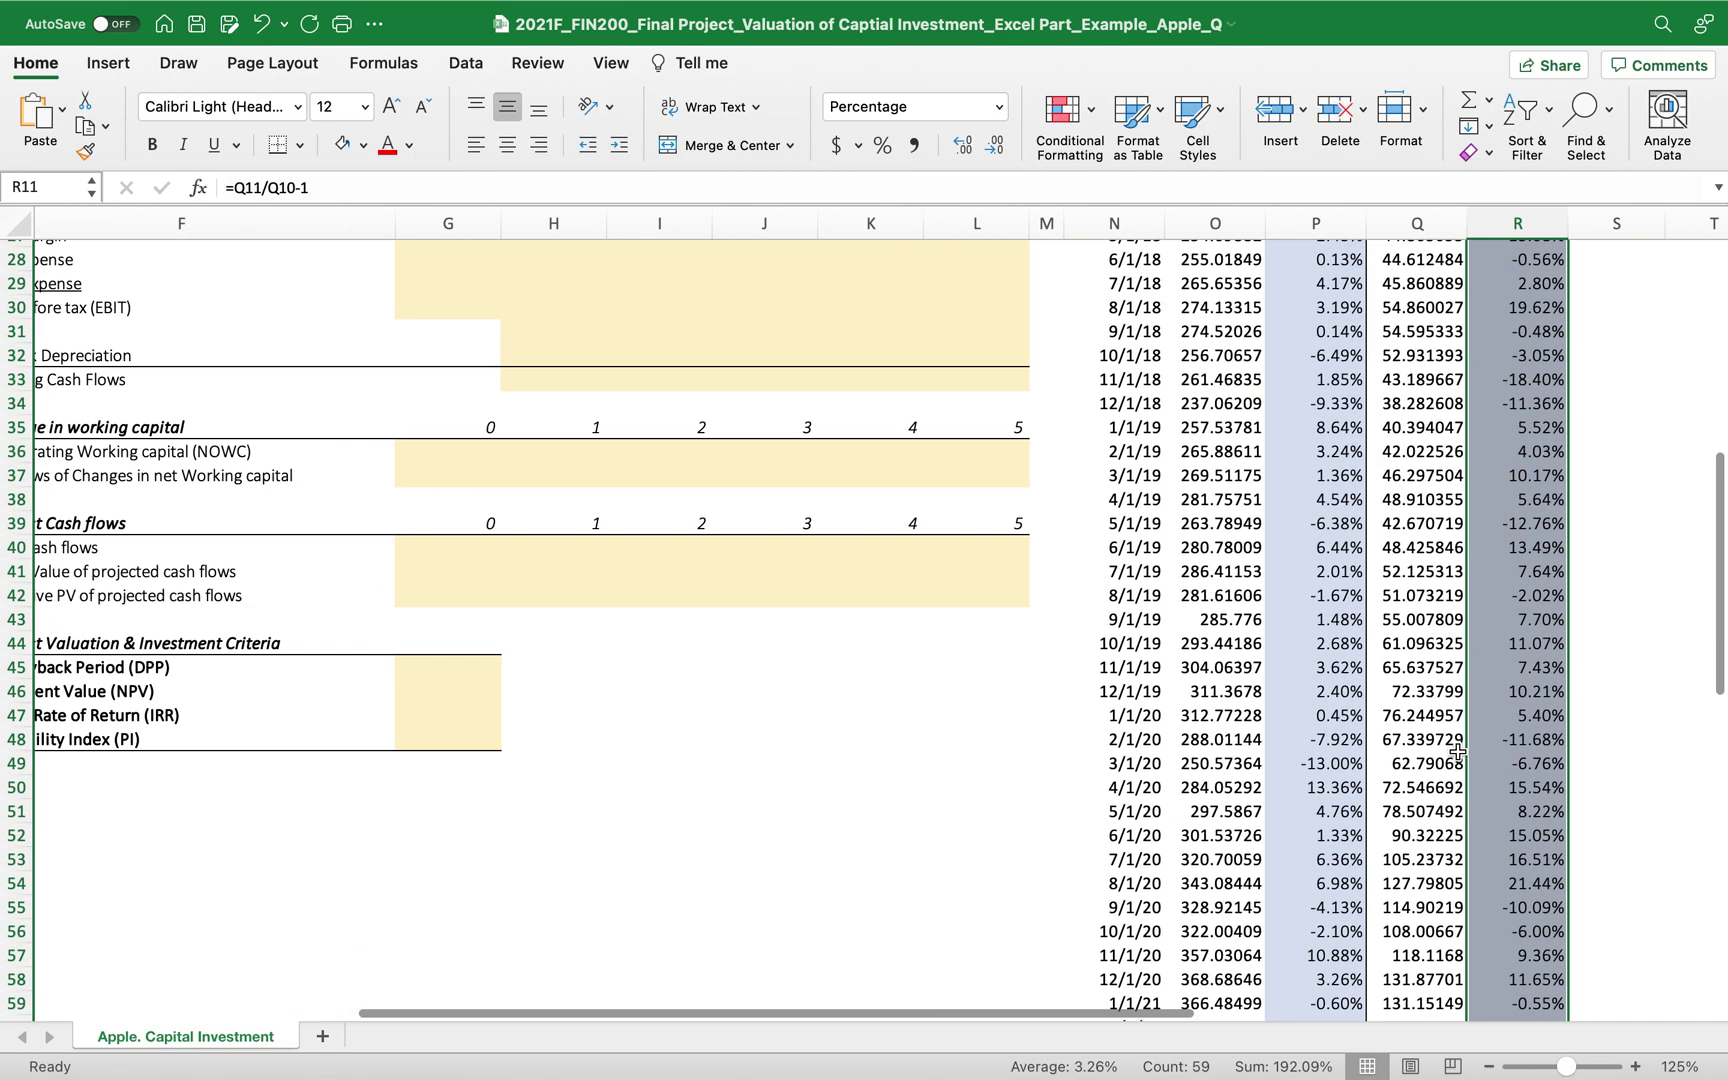
scroll(1457, 752, "down", 7)
scroll(1457, 752, "up", 15)
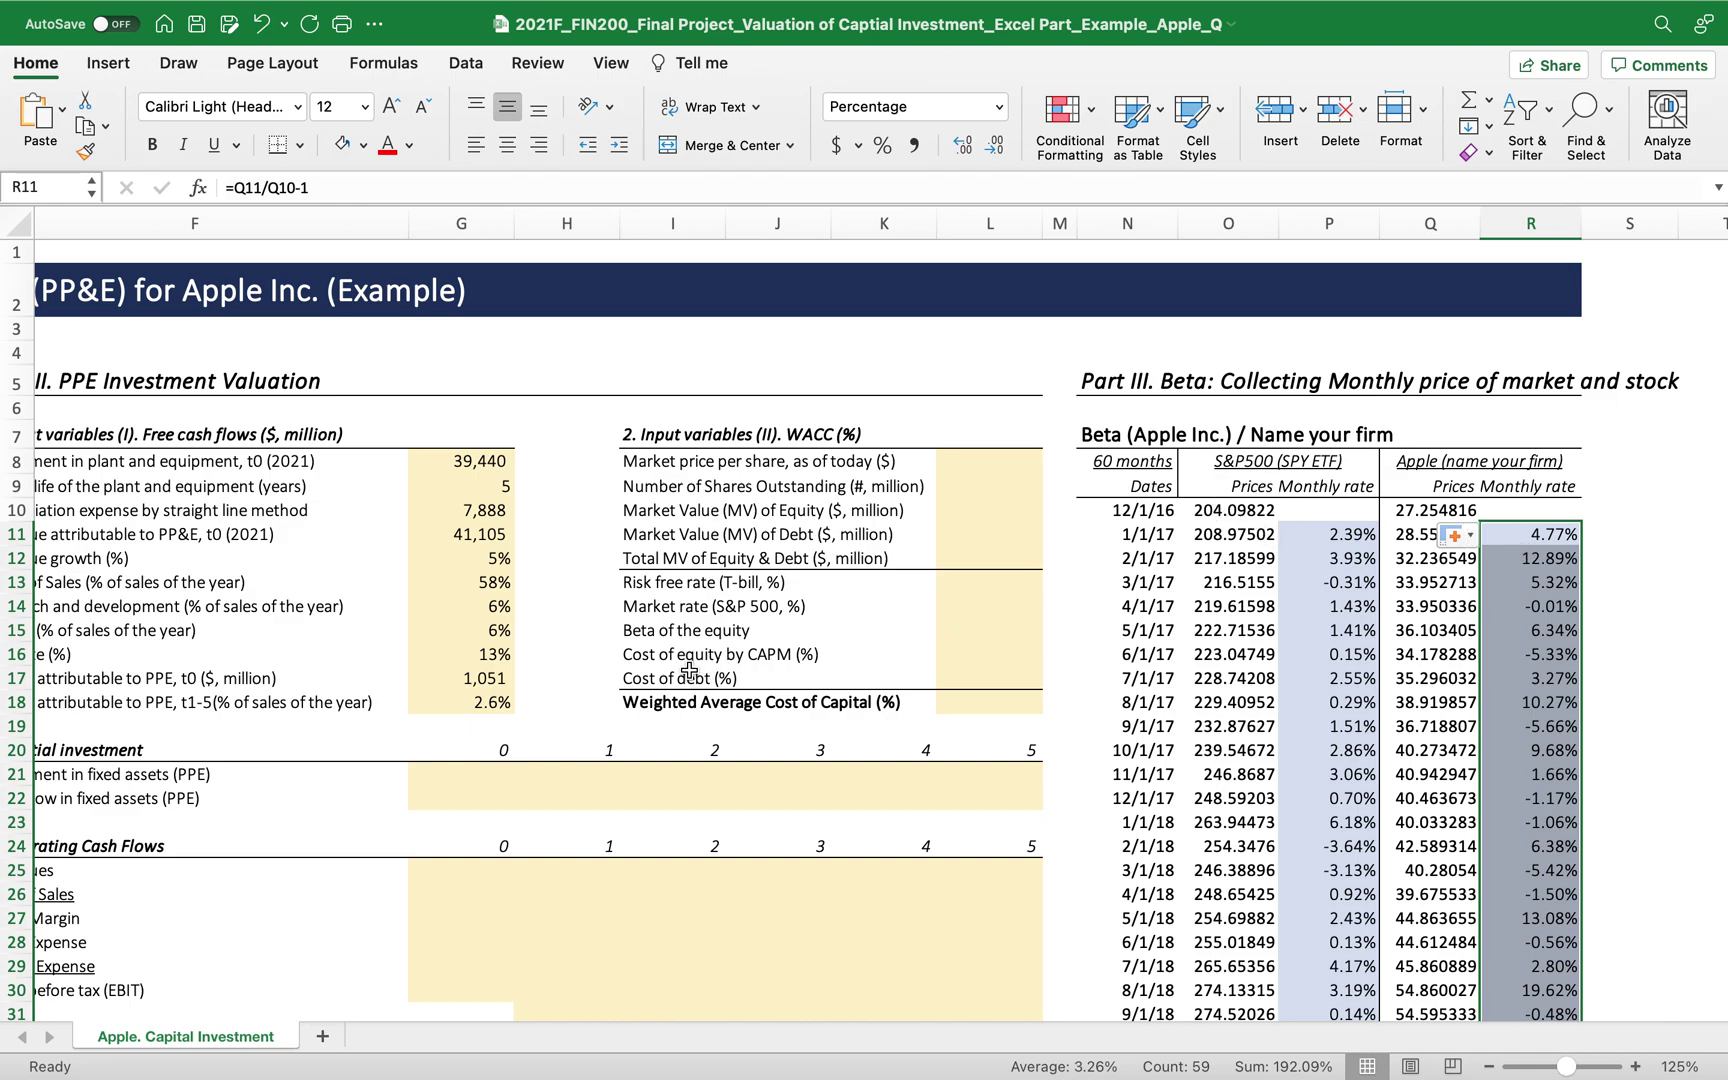
Calculate the beta of the equity in L15 with =SLOPE(R11:R69,P11:P69), using Apple's monthly rates against the S&P500's.
left_click(975, 630)
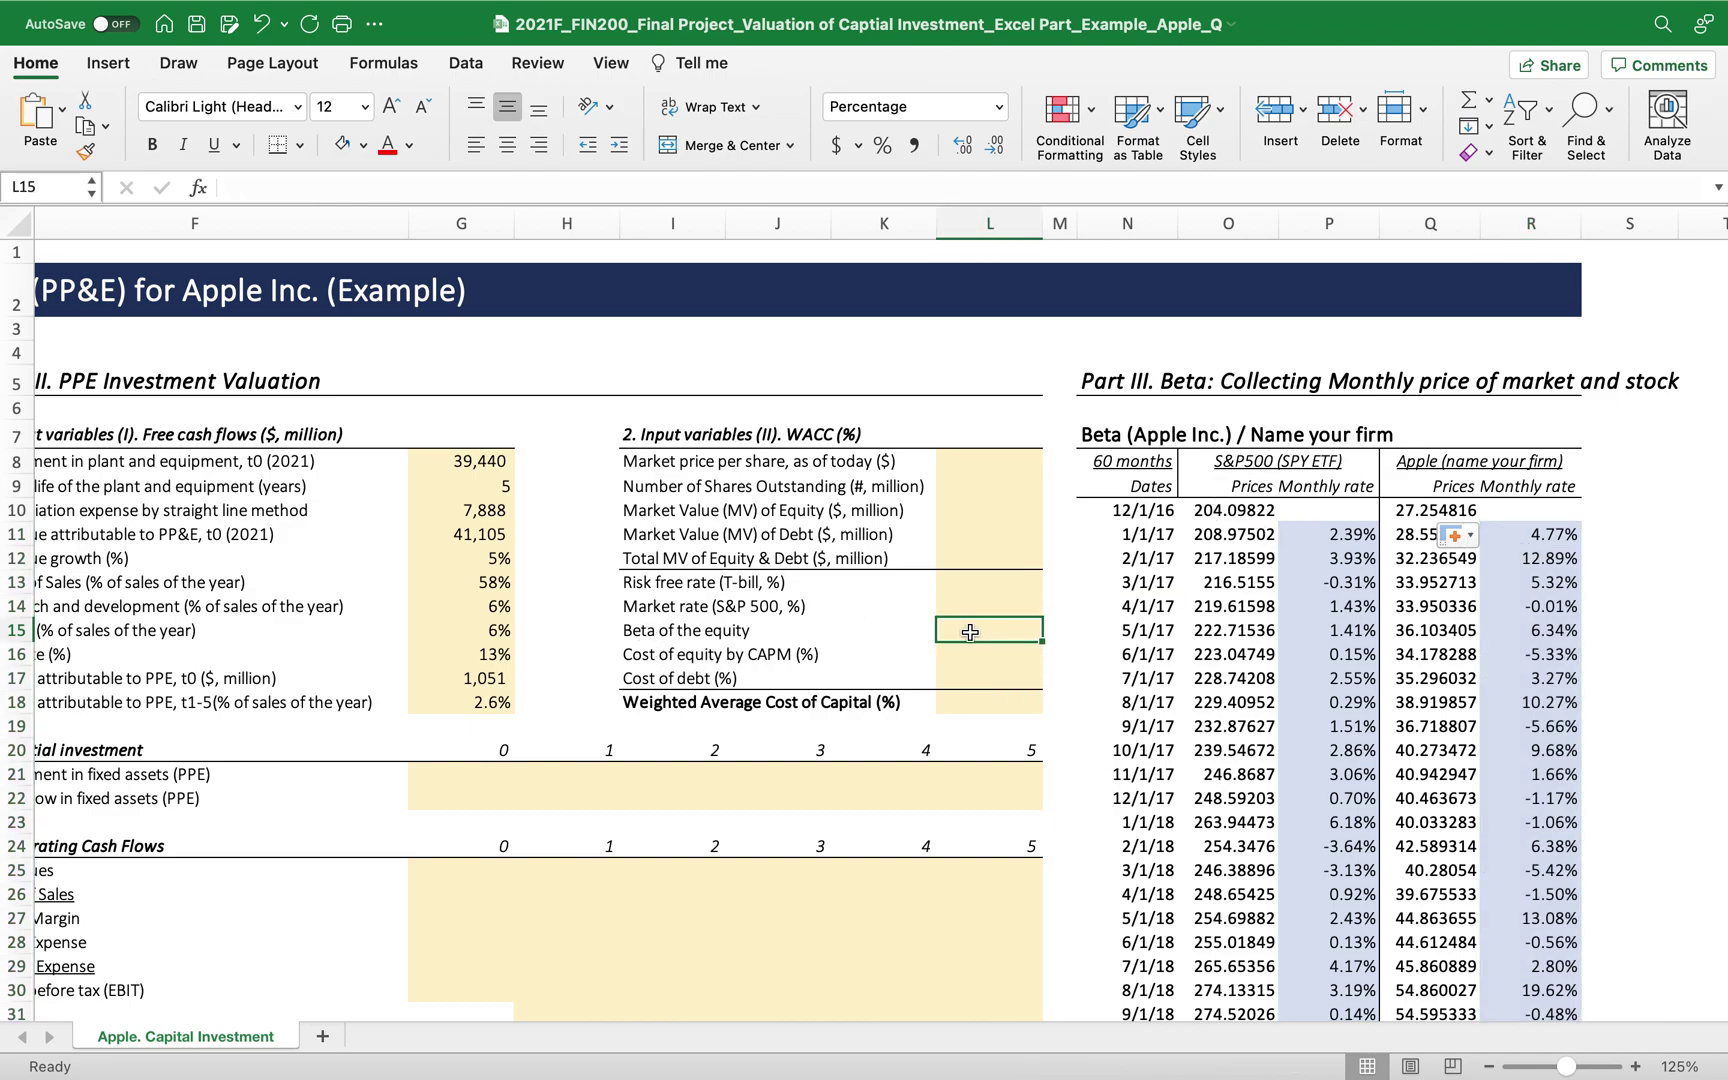
type("=slop")
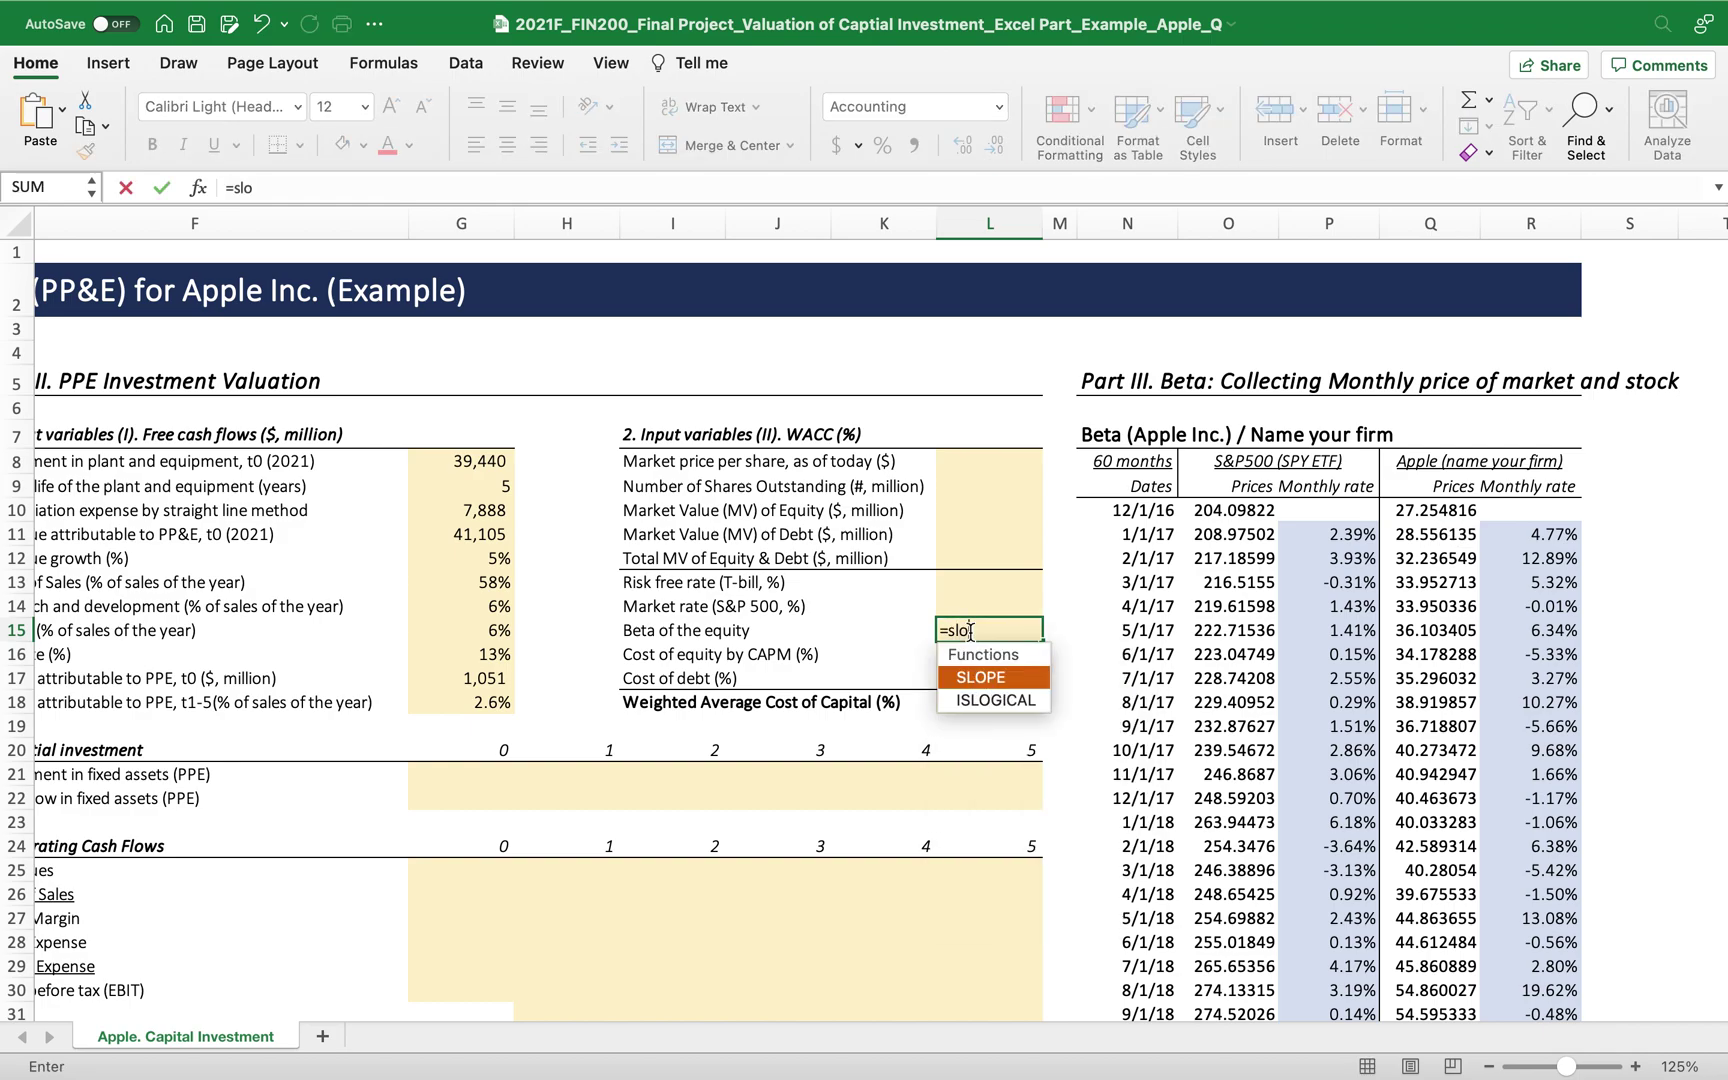
left_click(981, 677)
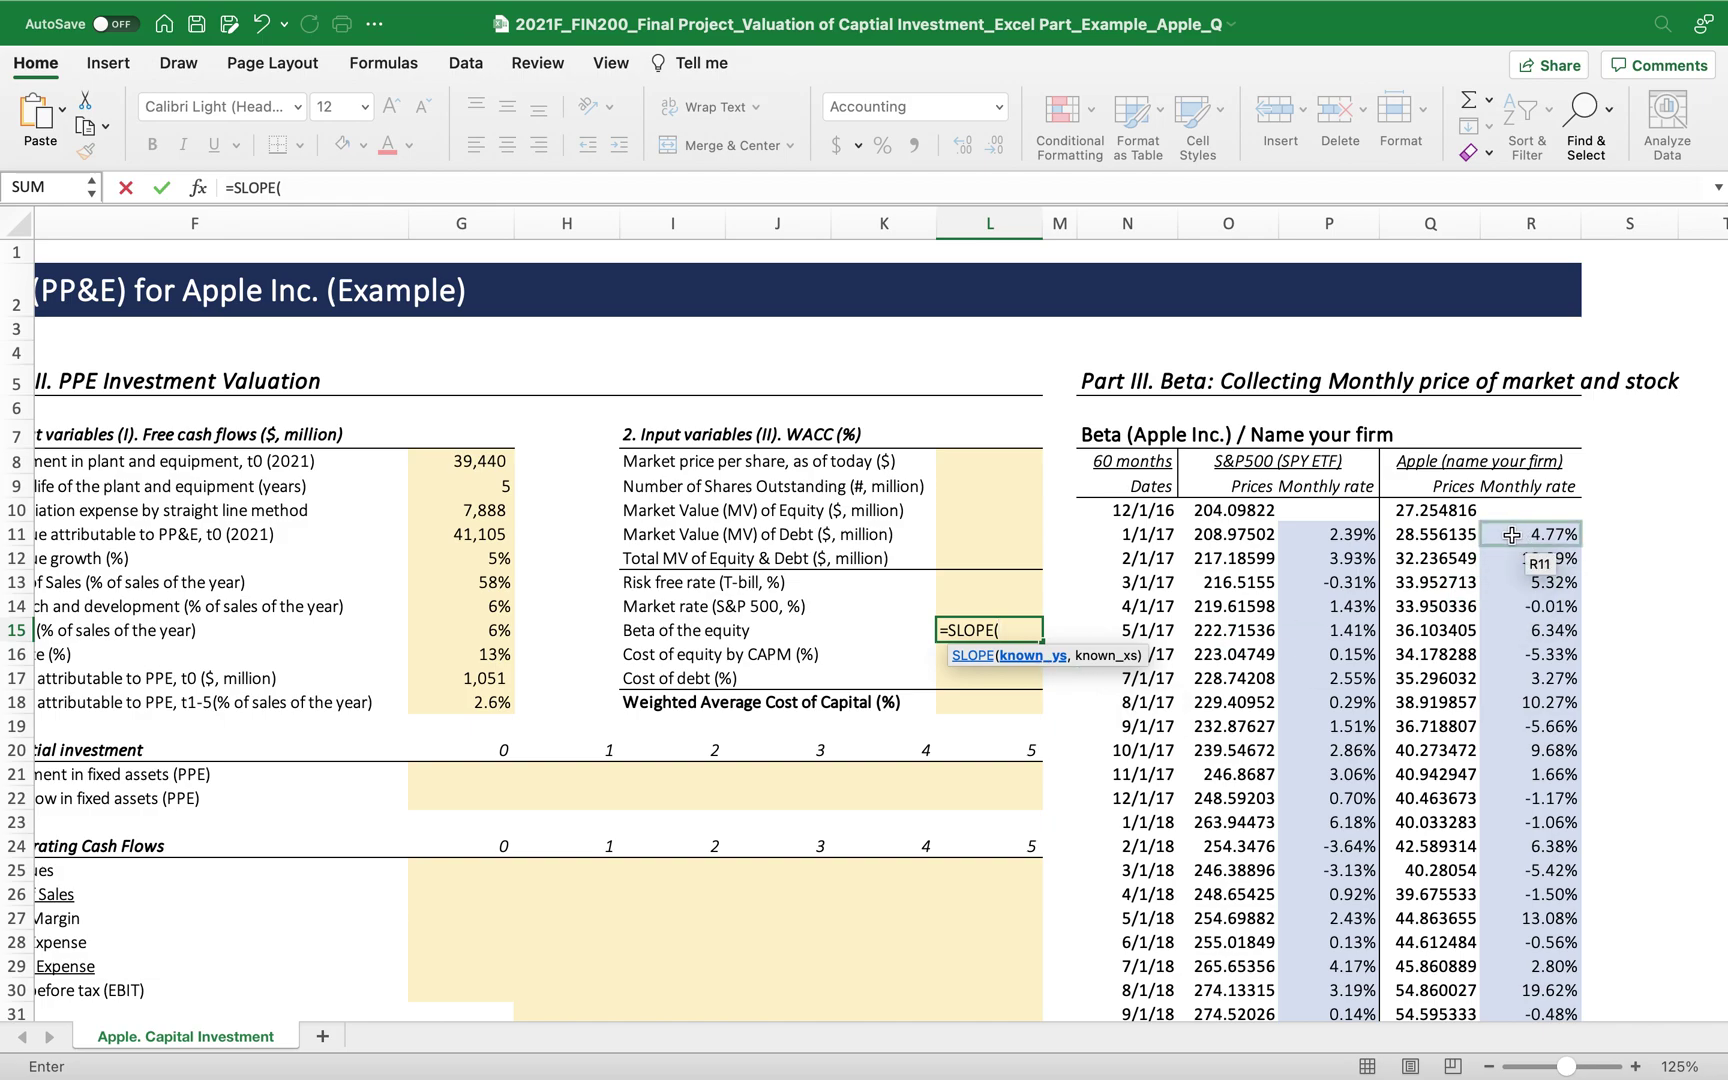
left_click_drag(1511, 534, 1560, 990)
type(",")
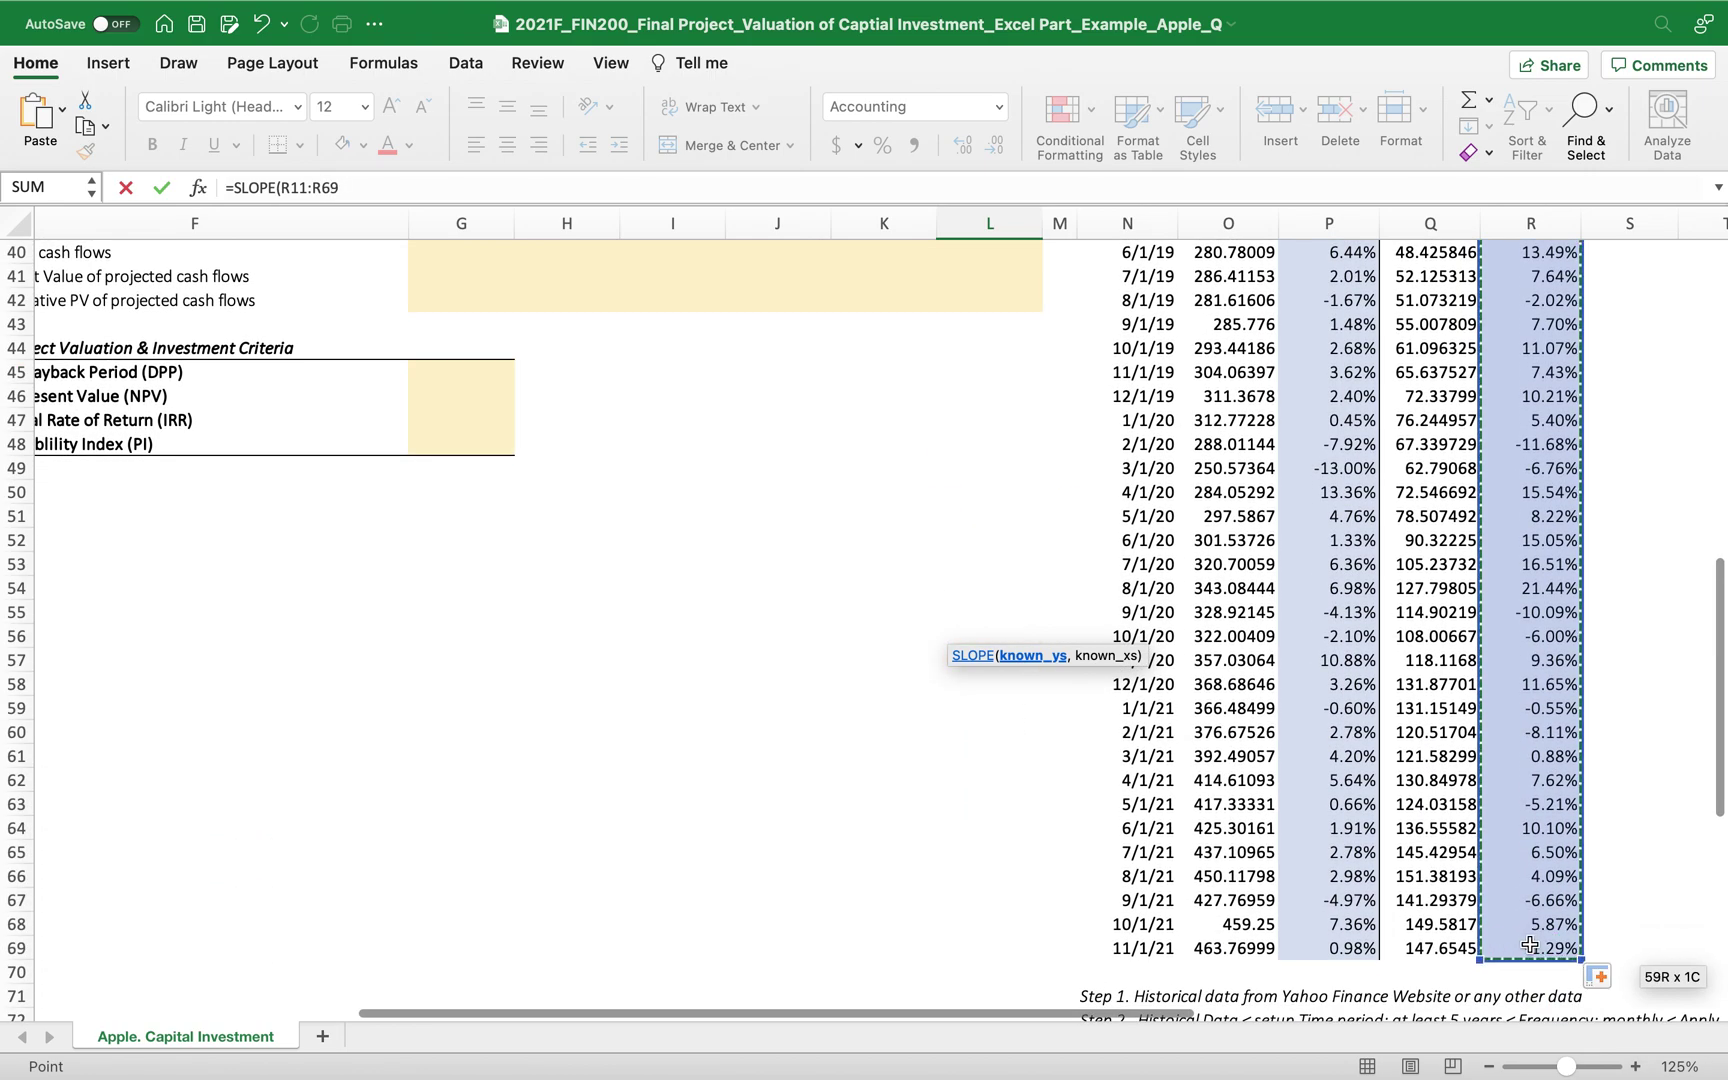
scroll(1341, 566, "up", 10)
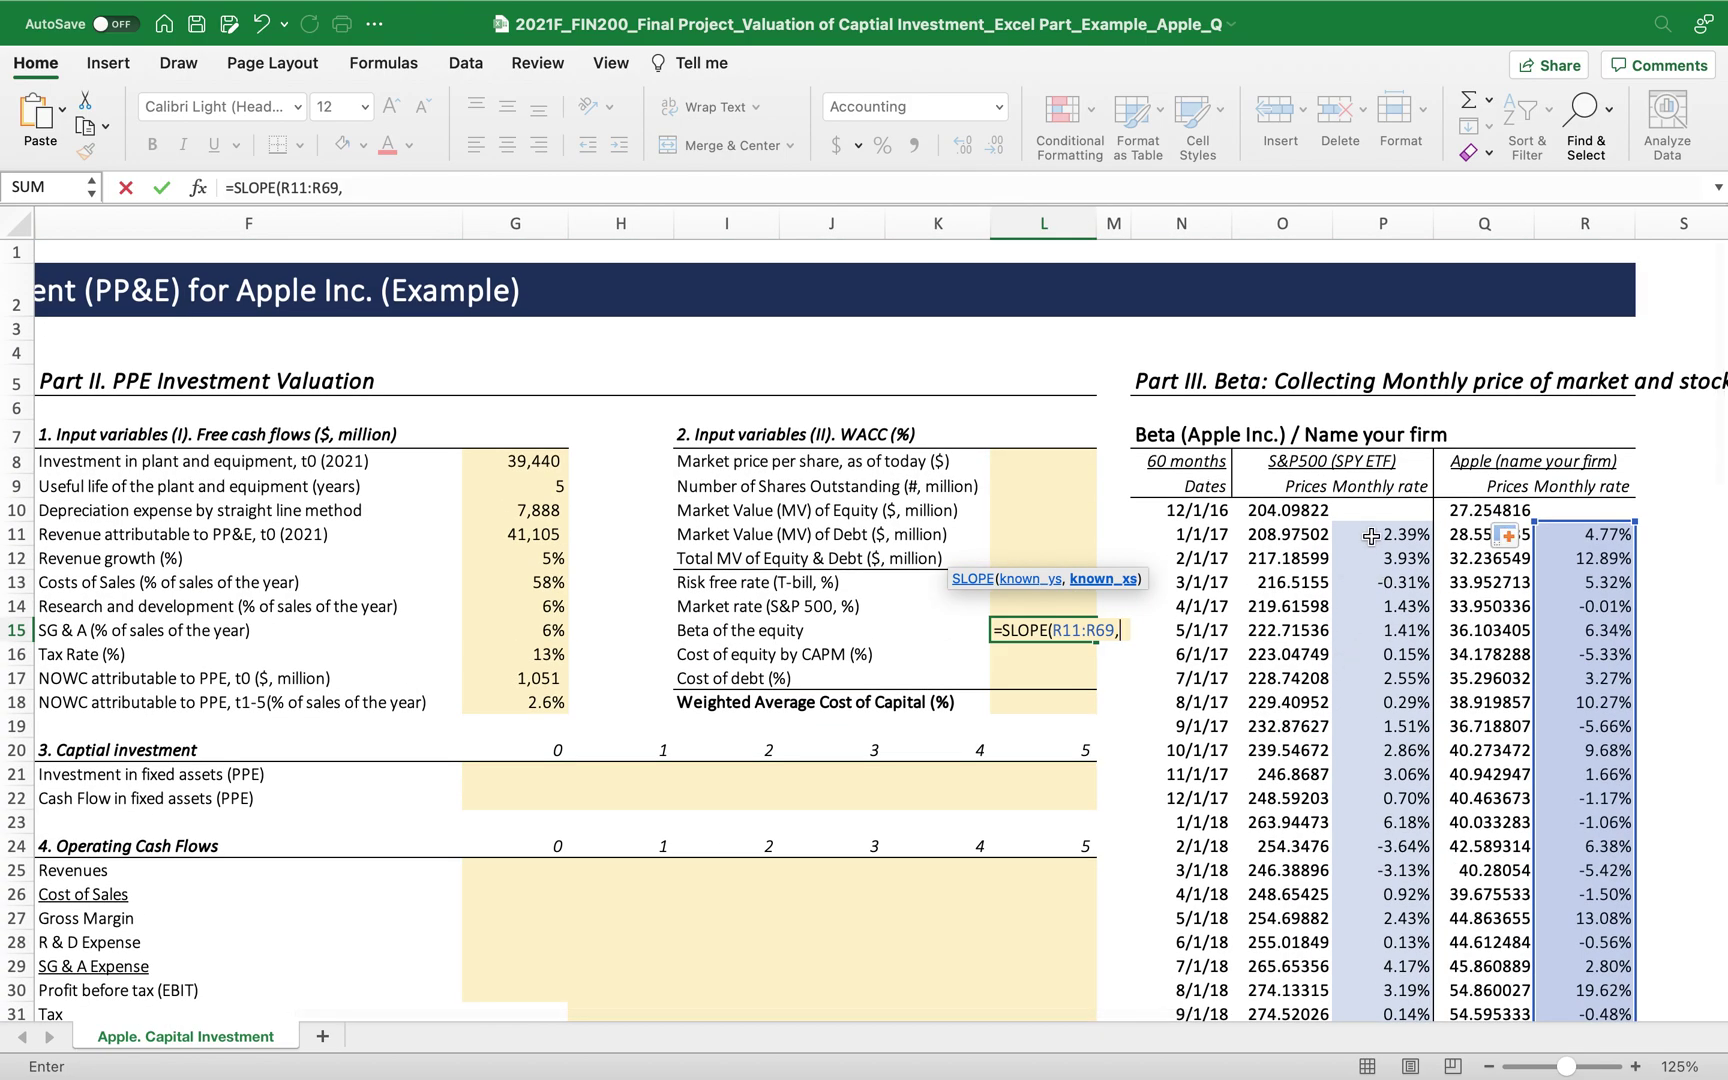
left_click(1370, 537)
left_click_drag(1370, 537, 1380, 990)
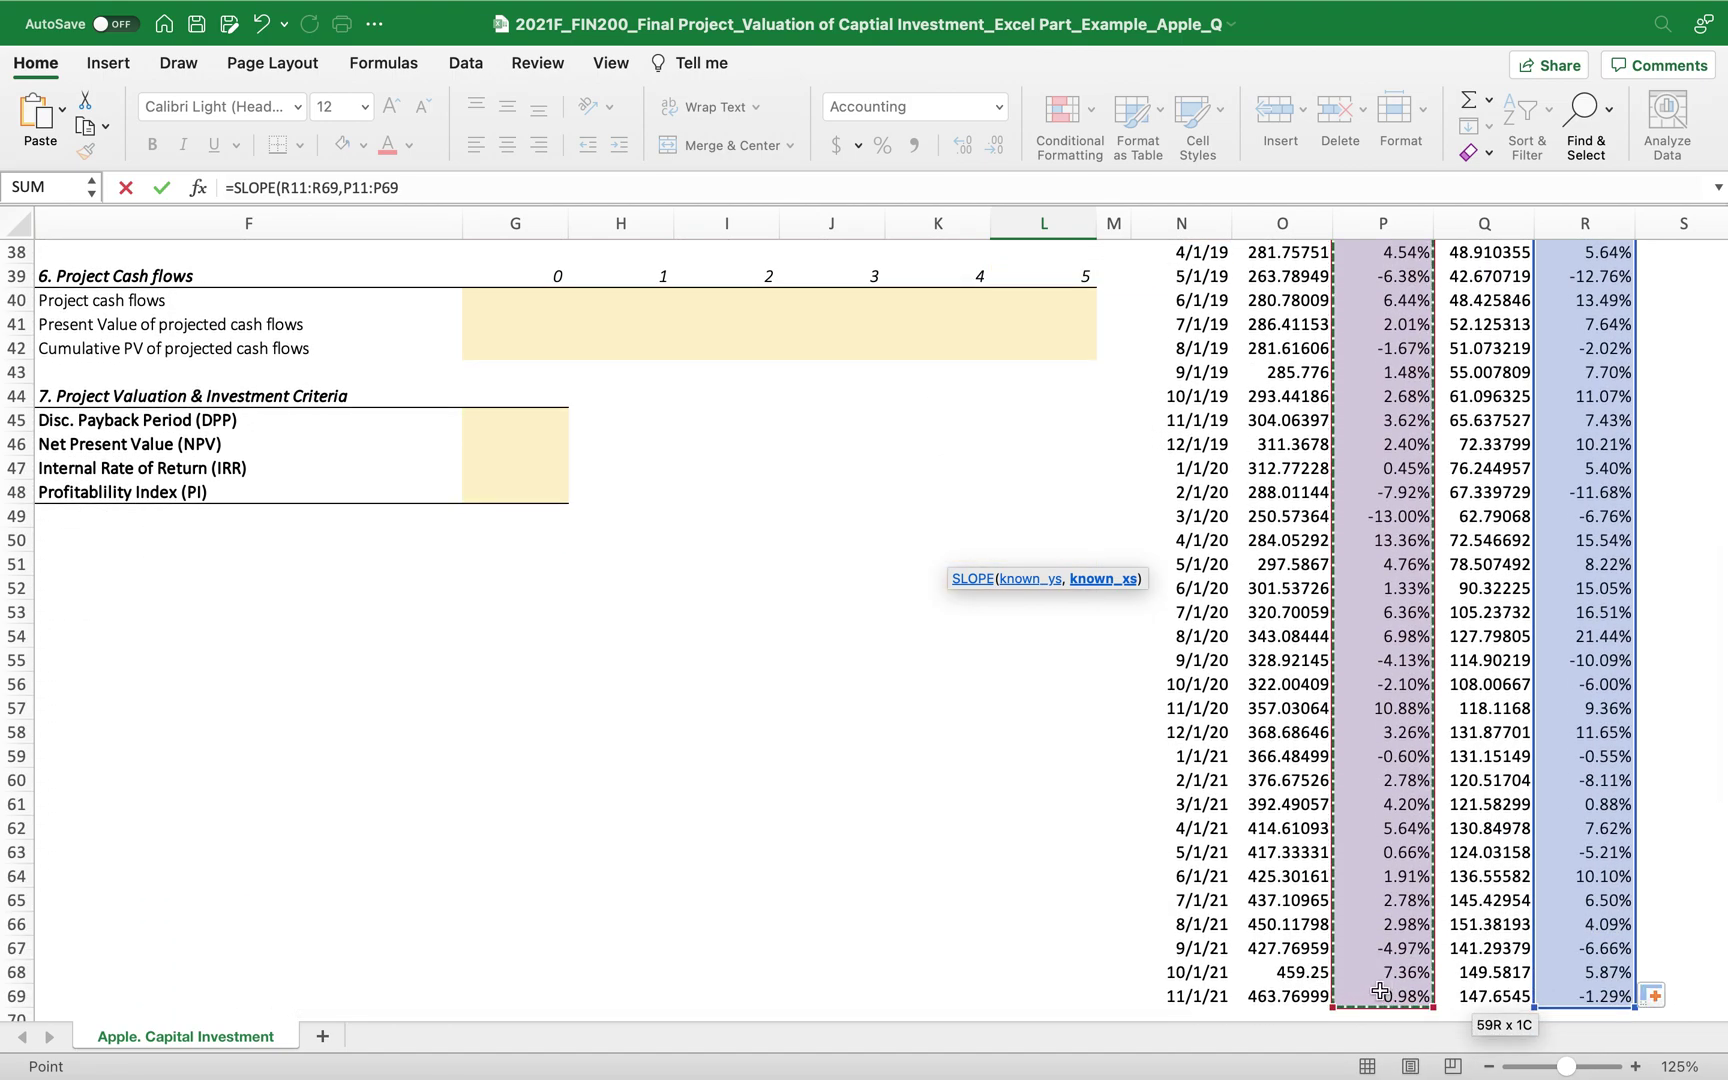
type(")")
key("Return")
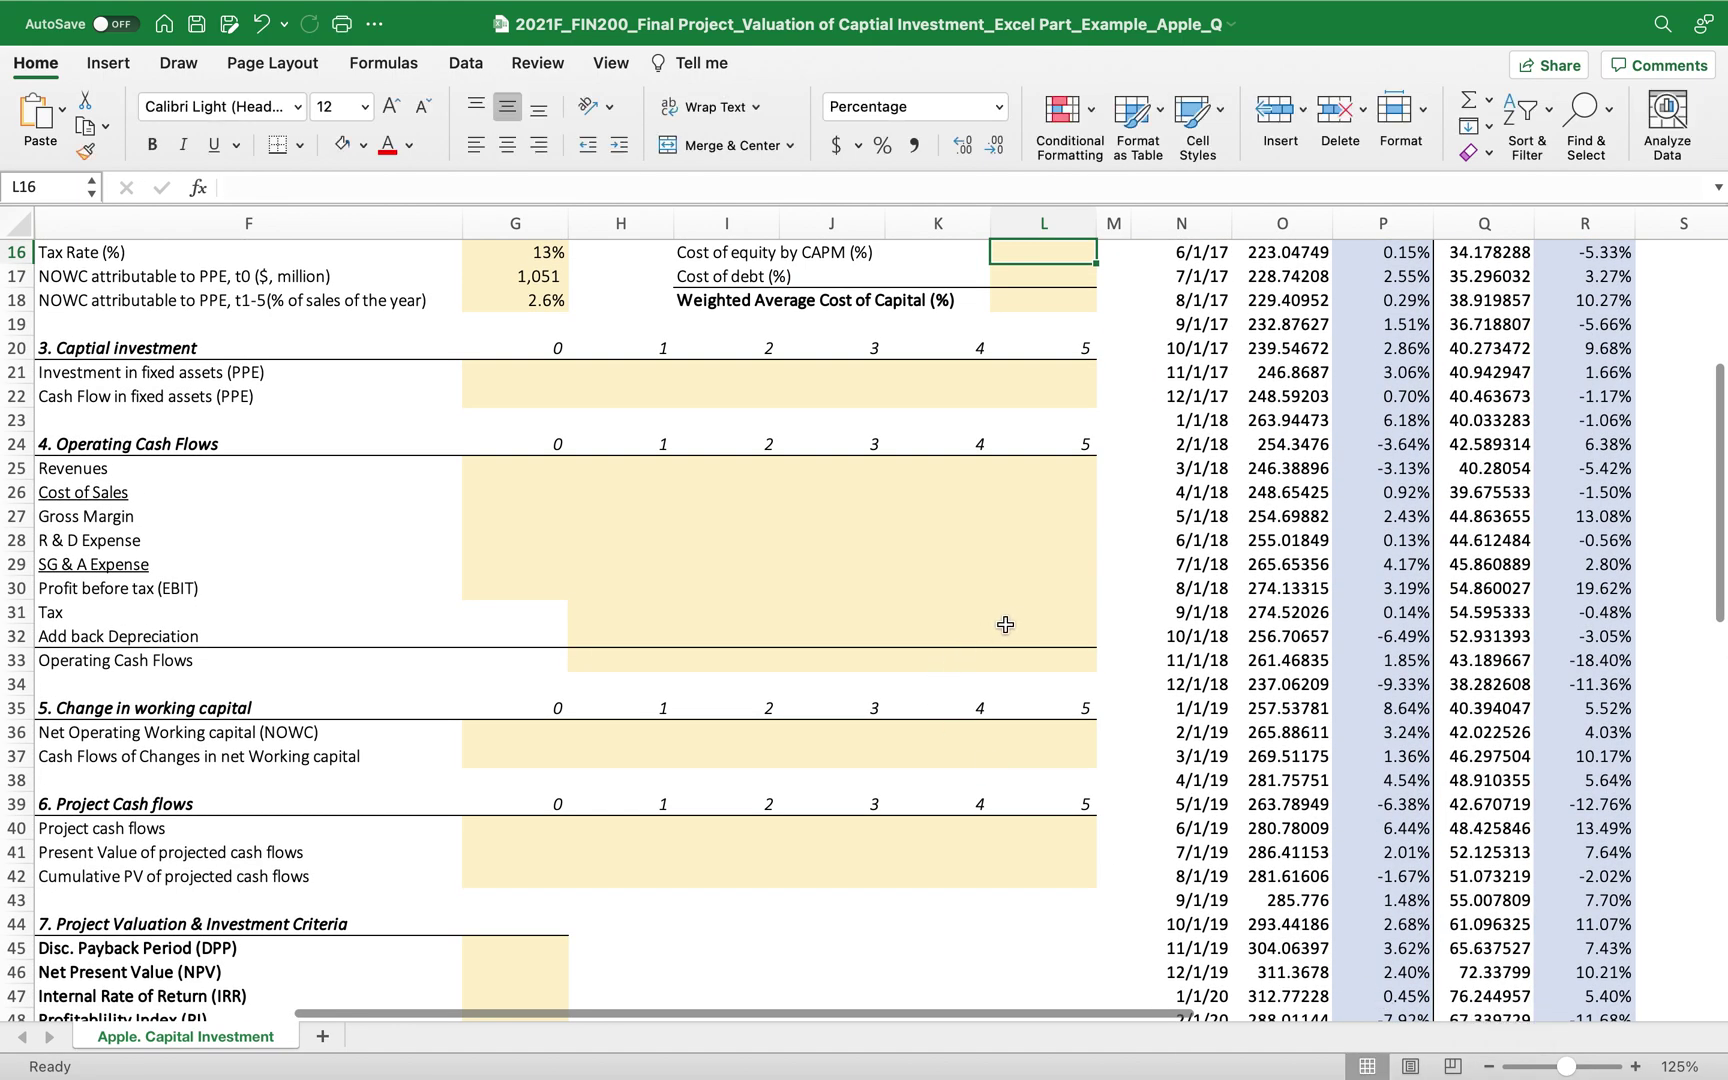
scroll(1003, 617, "up", 5)
left_click(1003, 606)
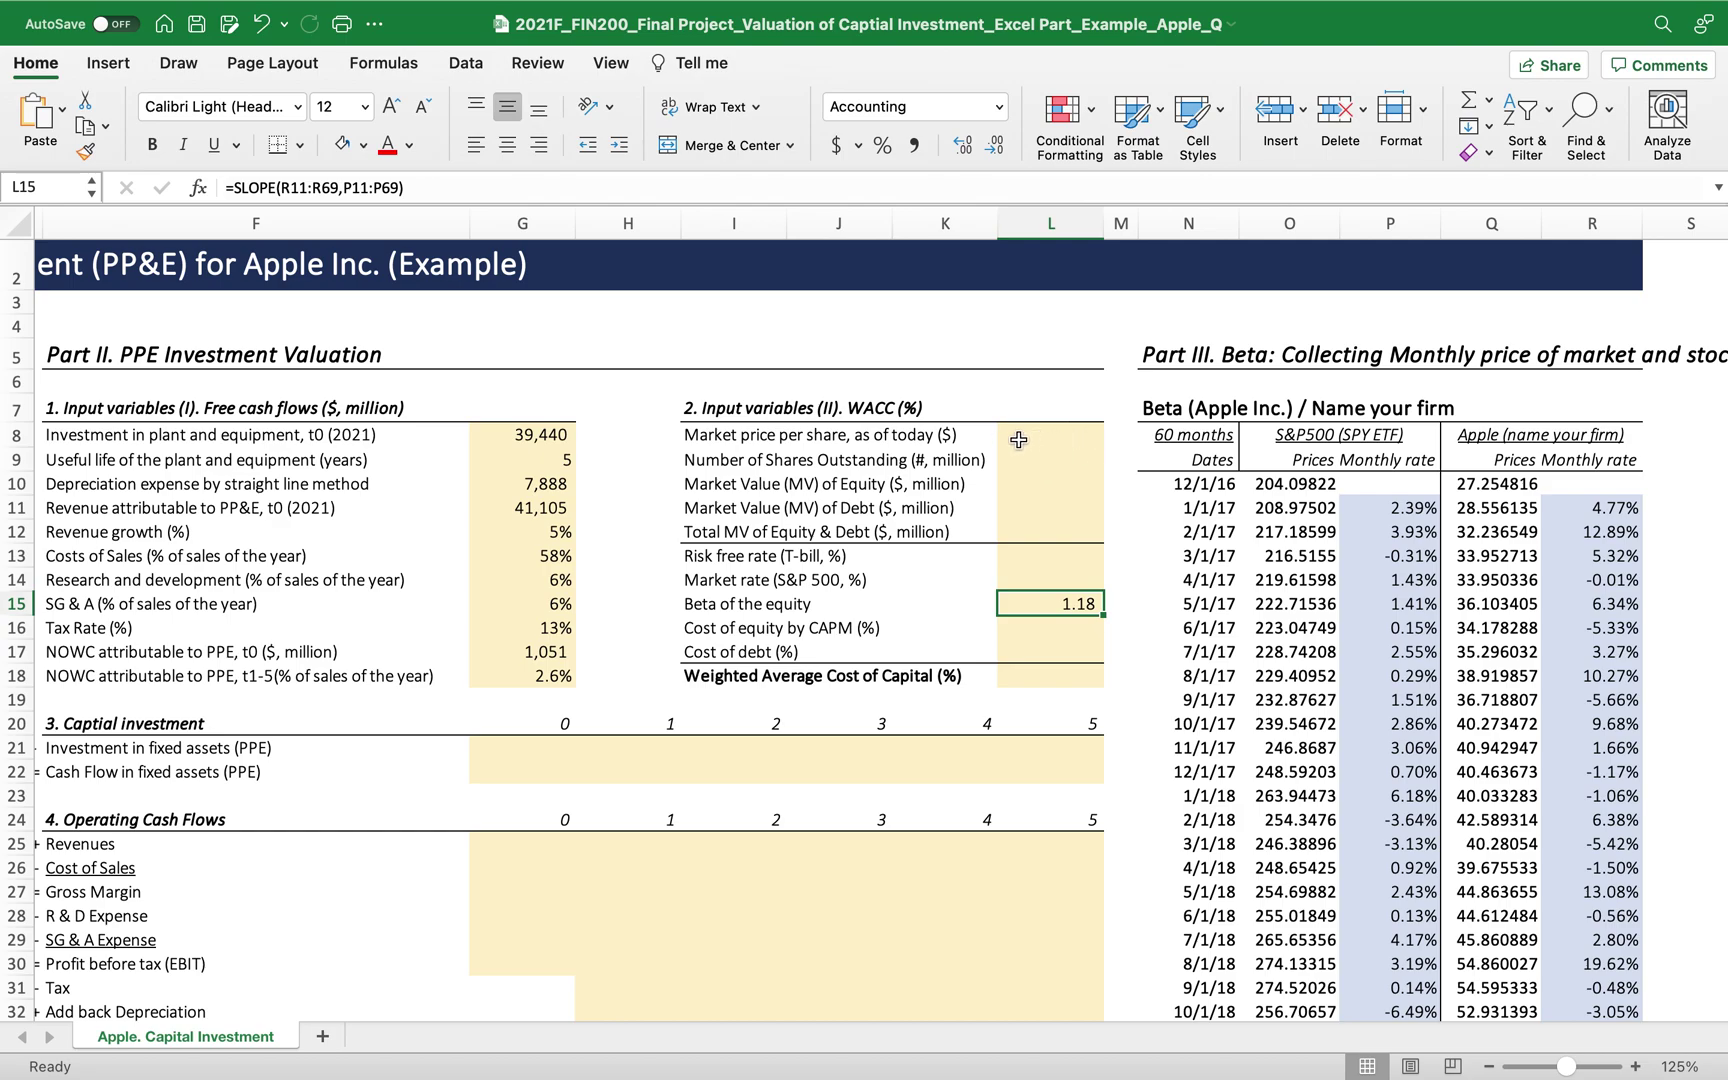
left_click(698, 462)
left_click(700, 484)
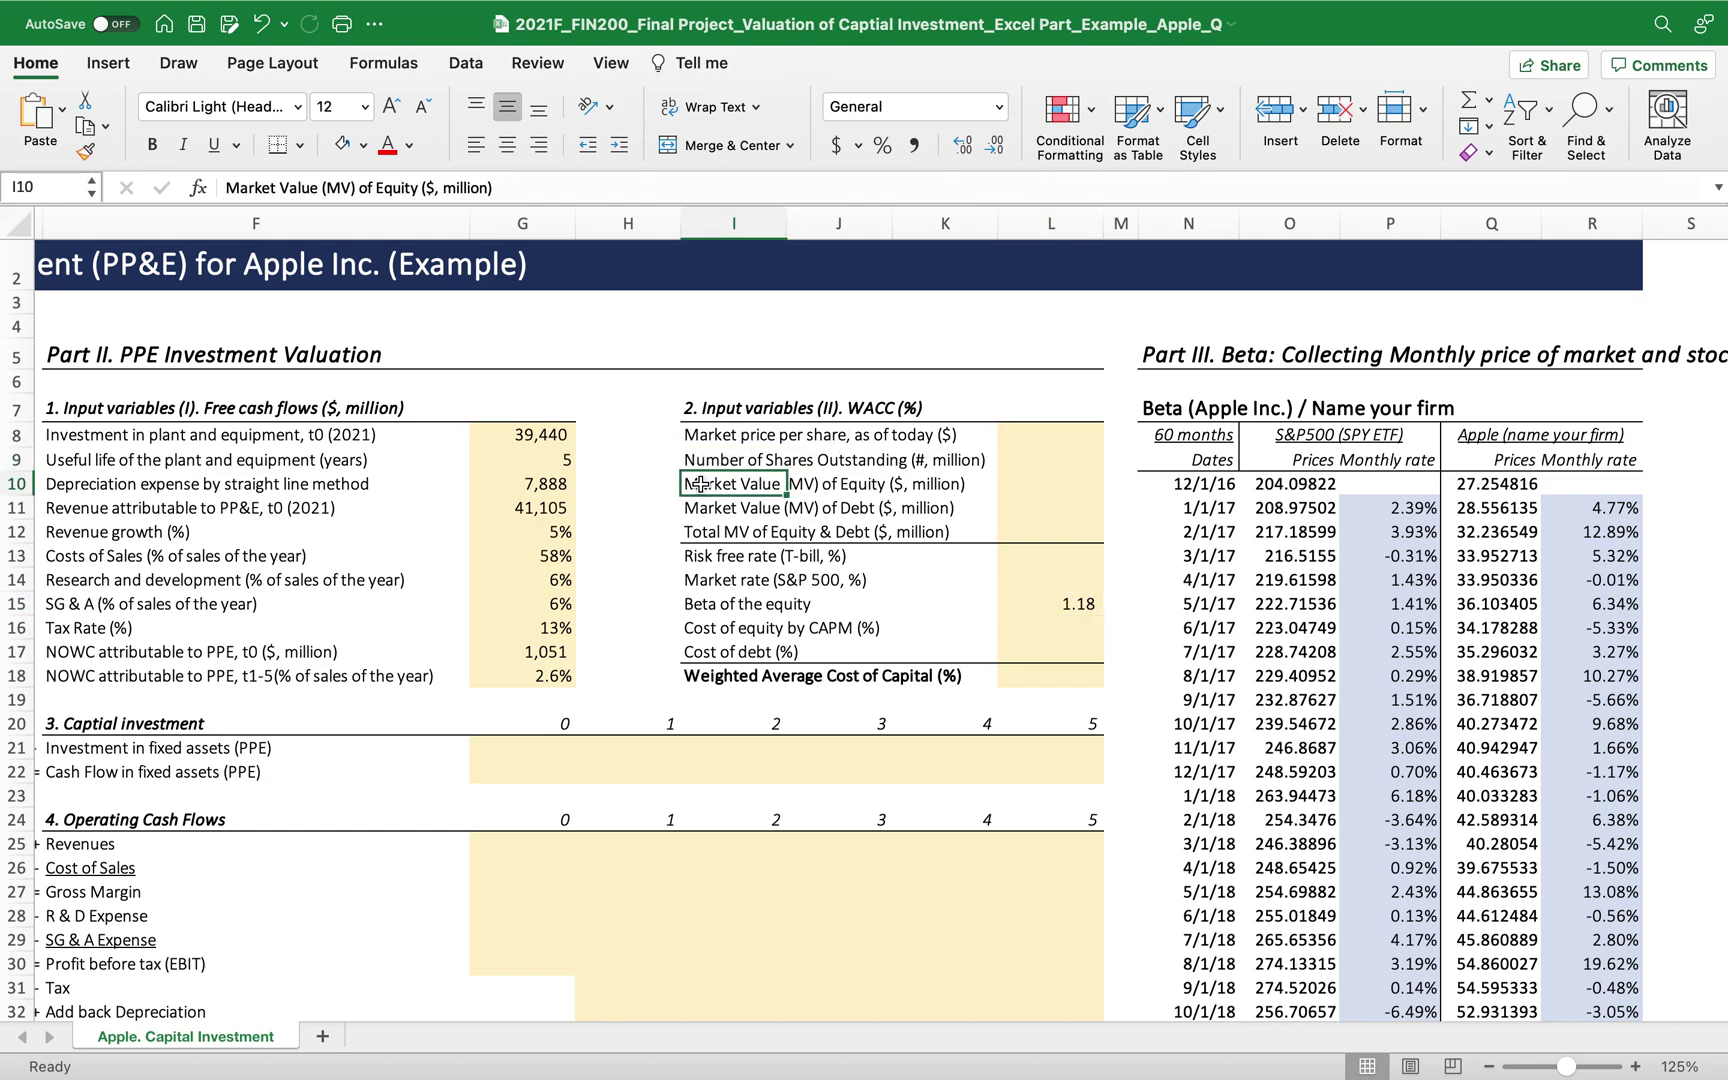
left_click(700, 509)
left_click(690, 533)
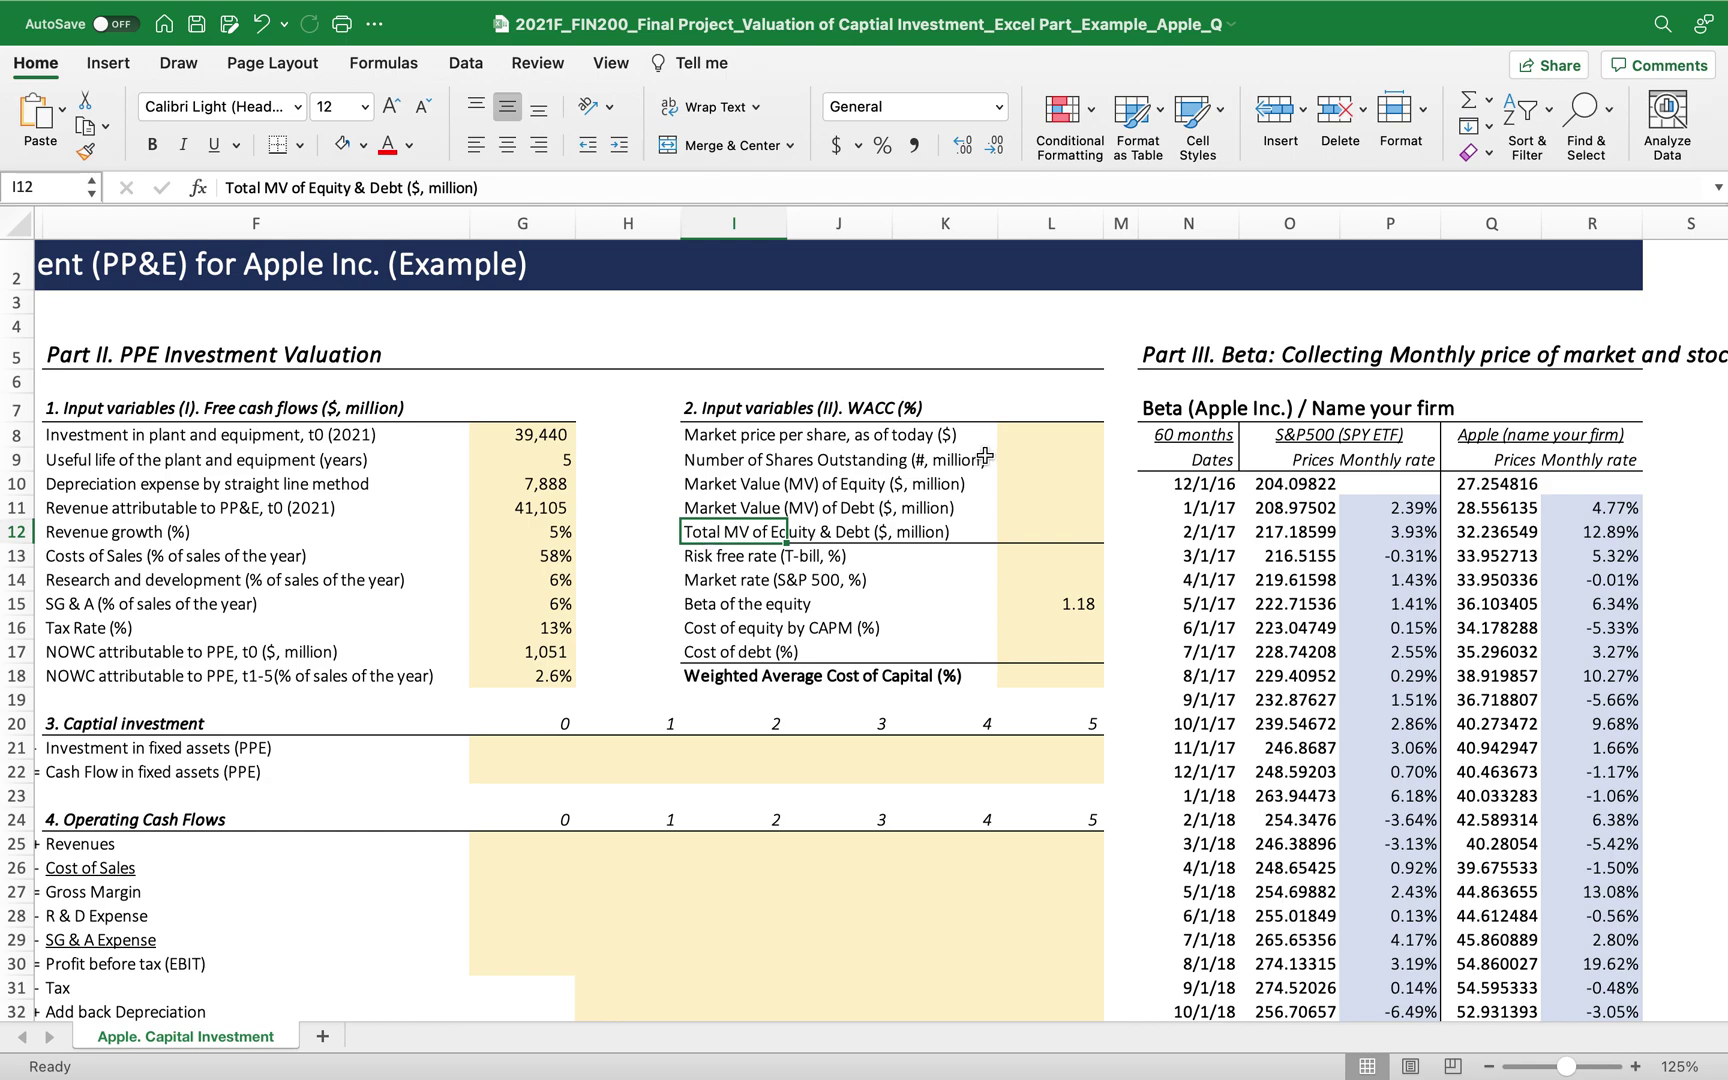
Switch to the browser to look up Apple's stock quote on Yahoo Finance, and enter 150 as the market price per share in L8.
left_click(1027, 432)
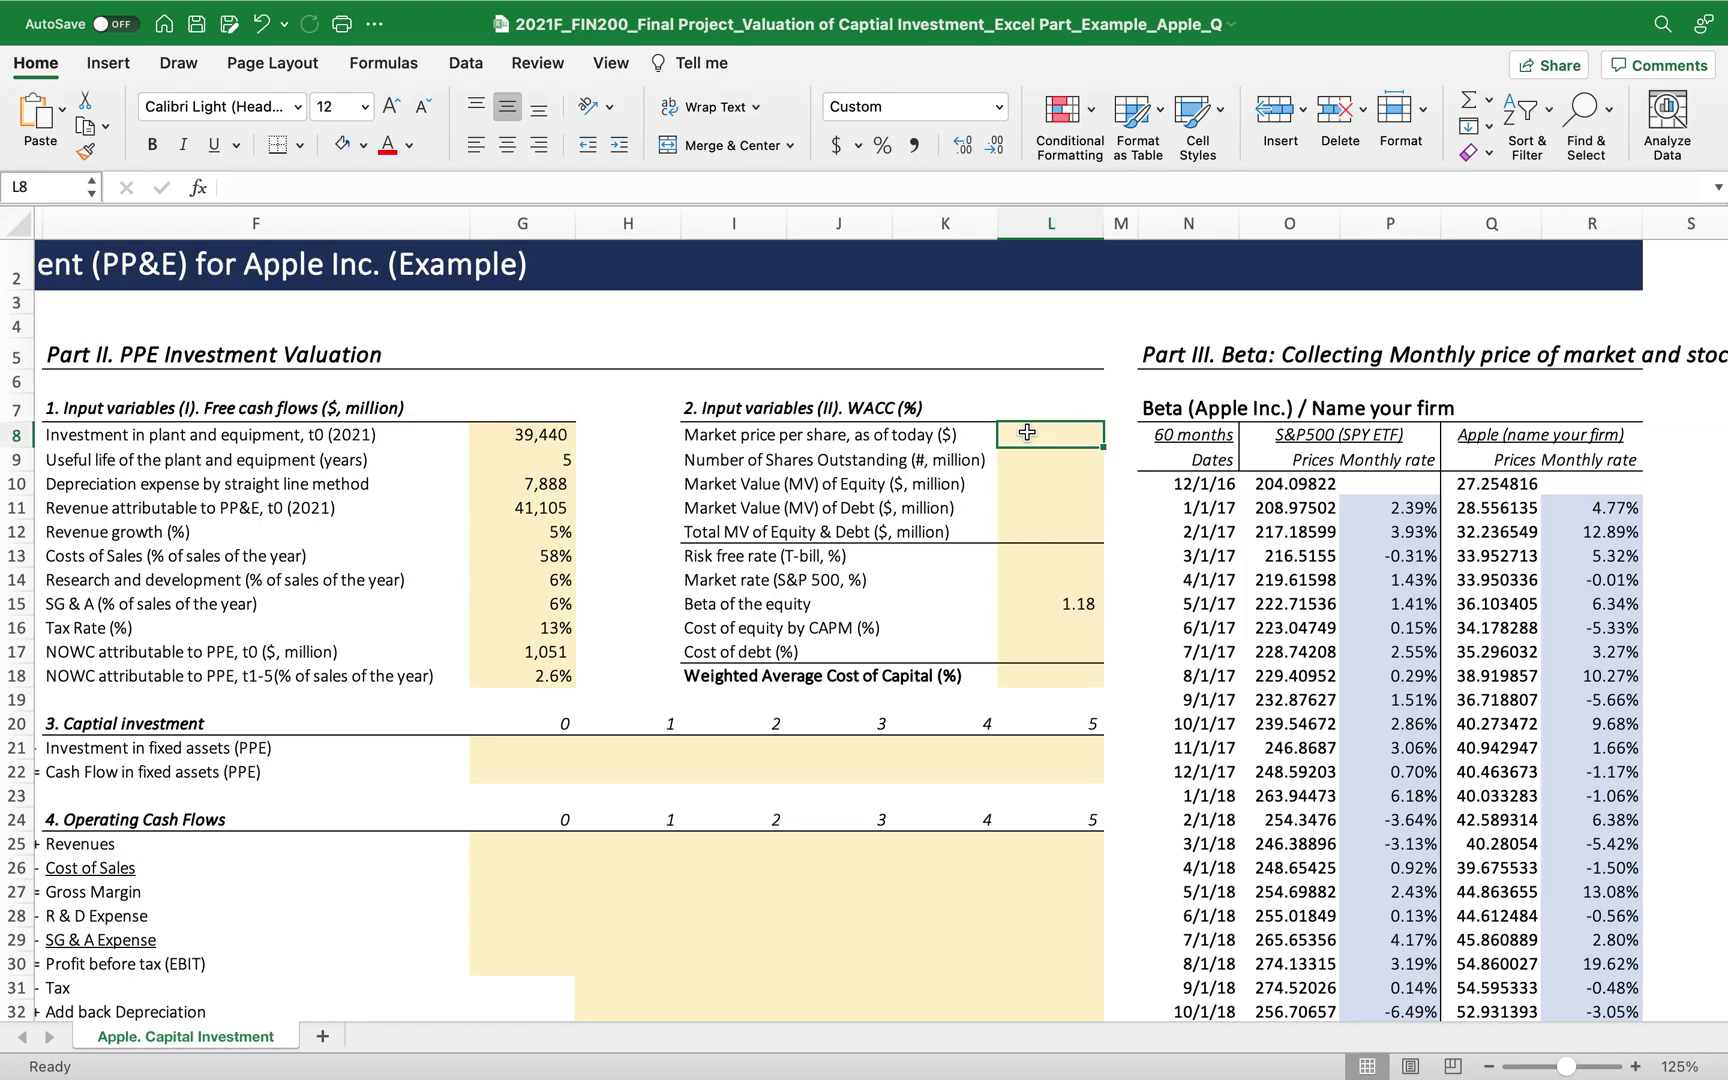
key("ctrl+Right")
key("ctrl+Right")
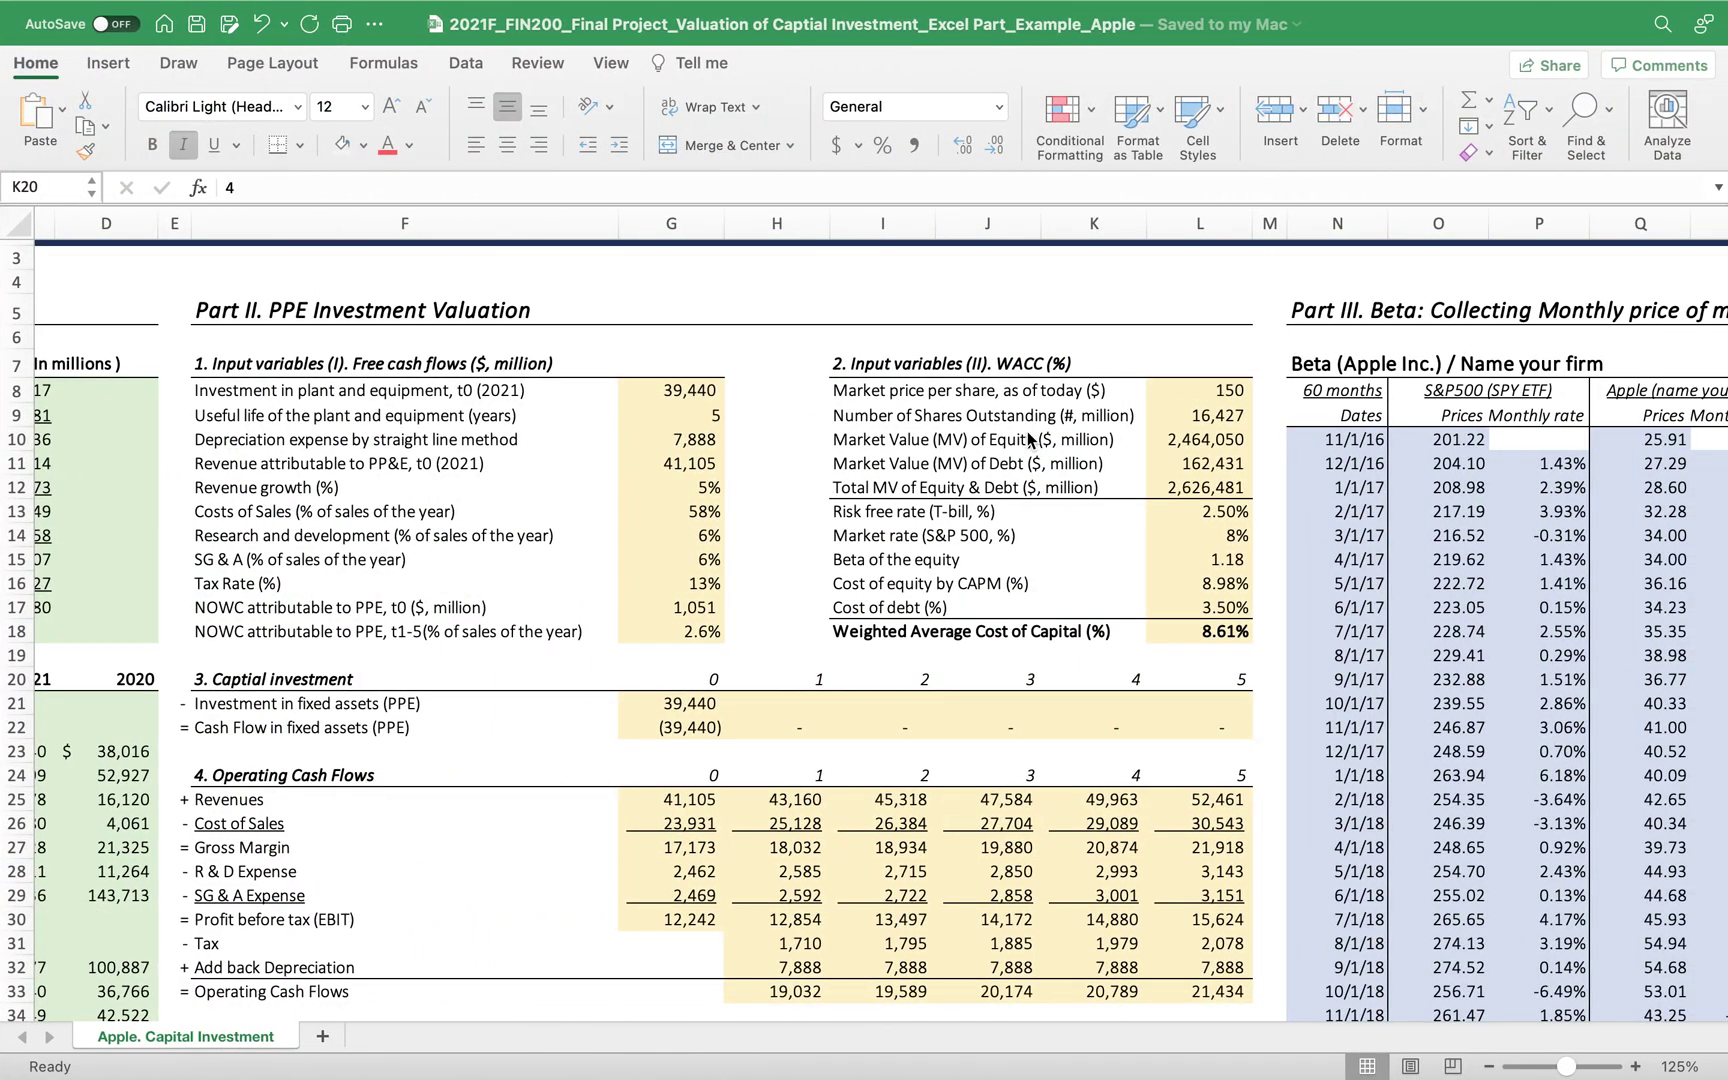
key("ctrl+Left")
key("ctrl+Left")
key("ctrl+Left")
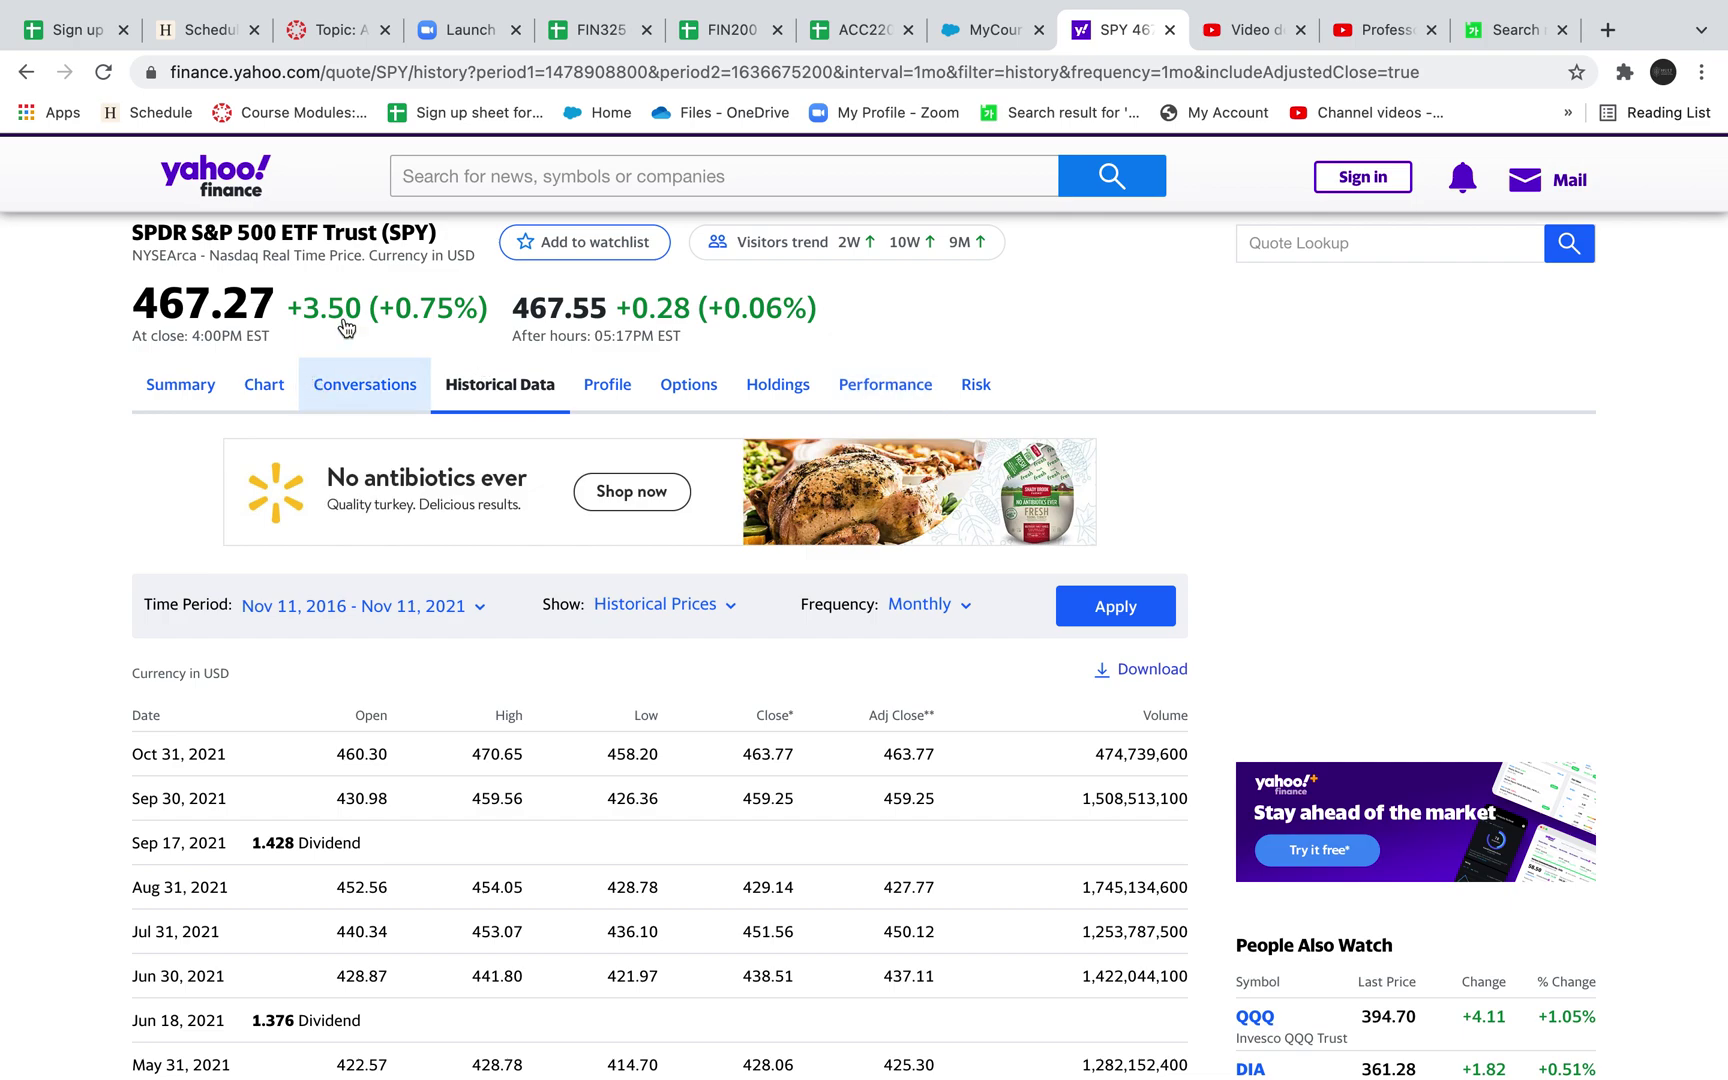
left_click(500, 176)
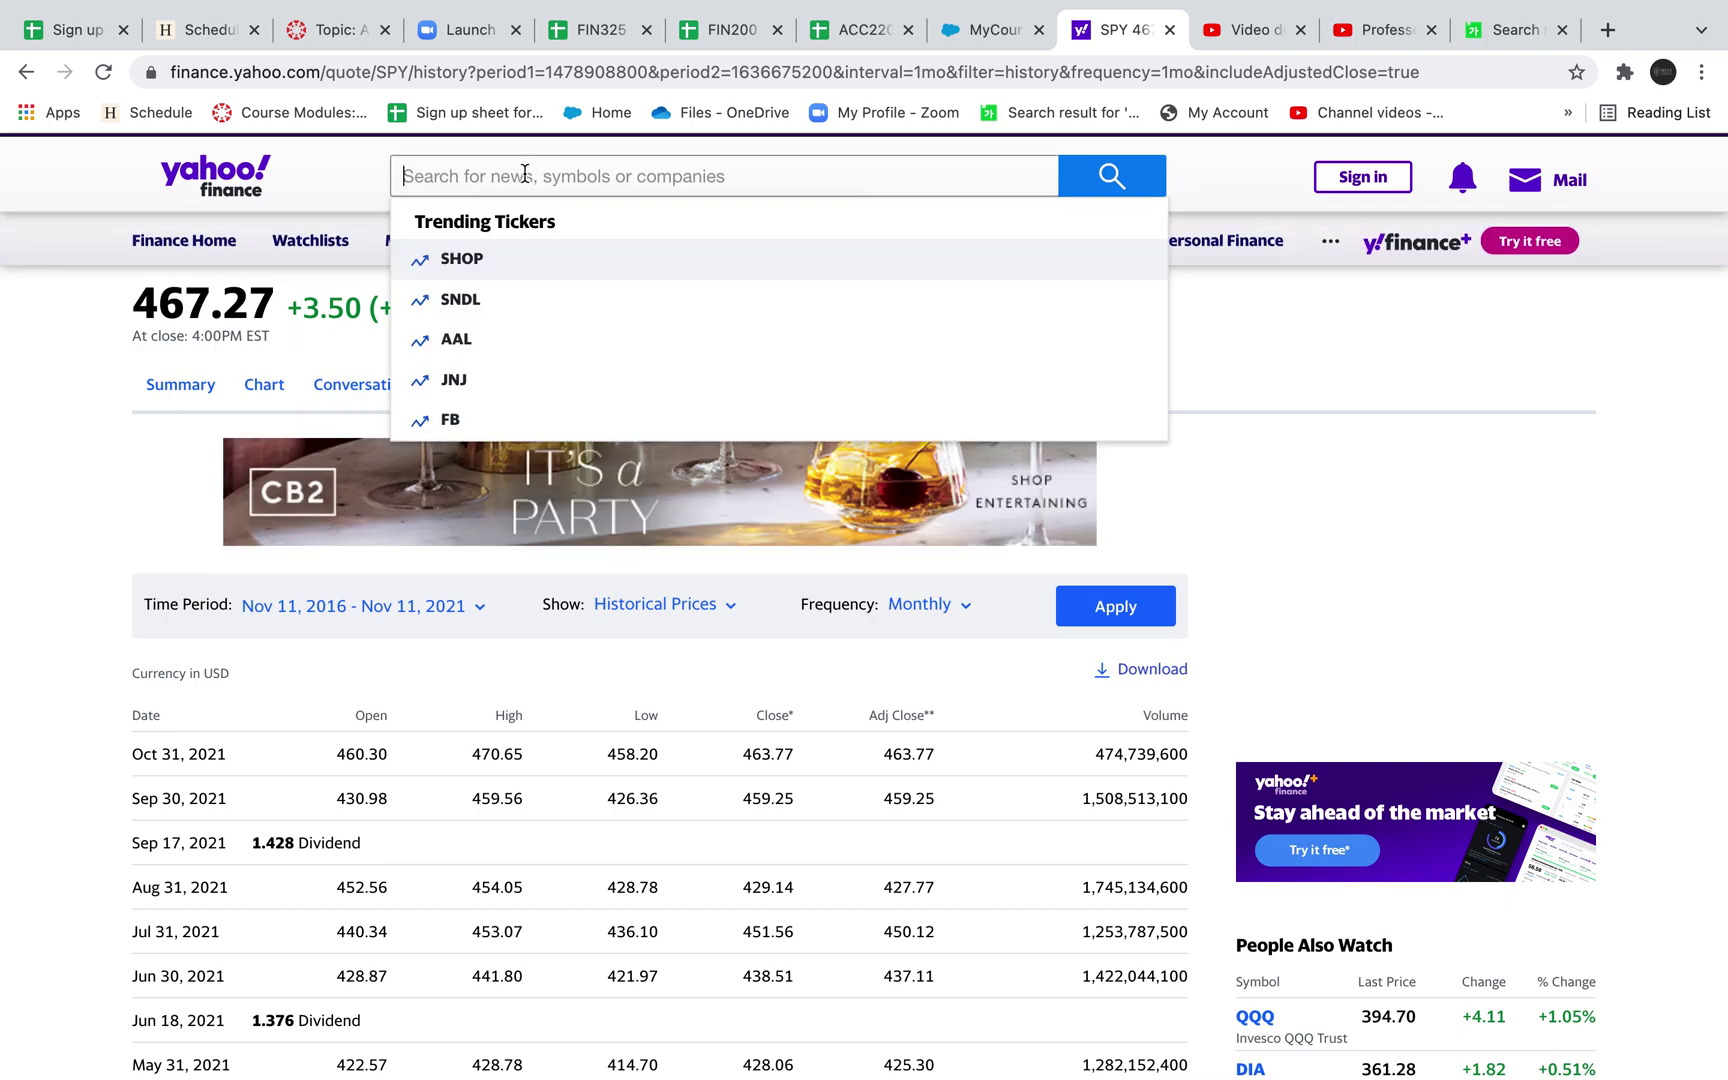
type("appl")
left_click(560, 264)
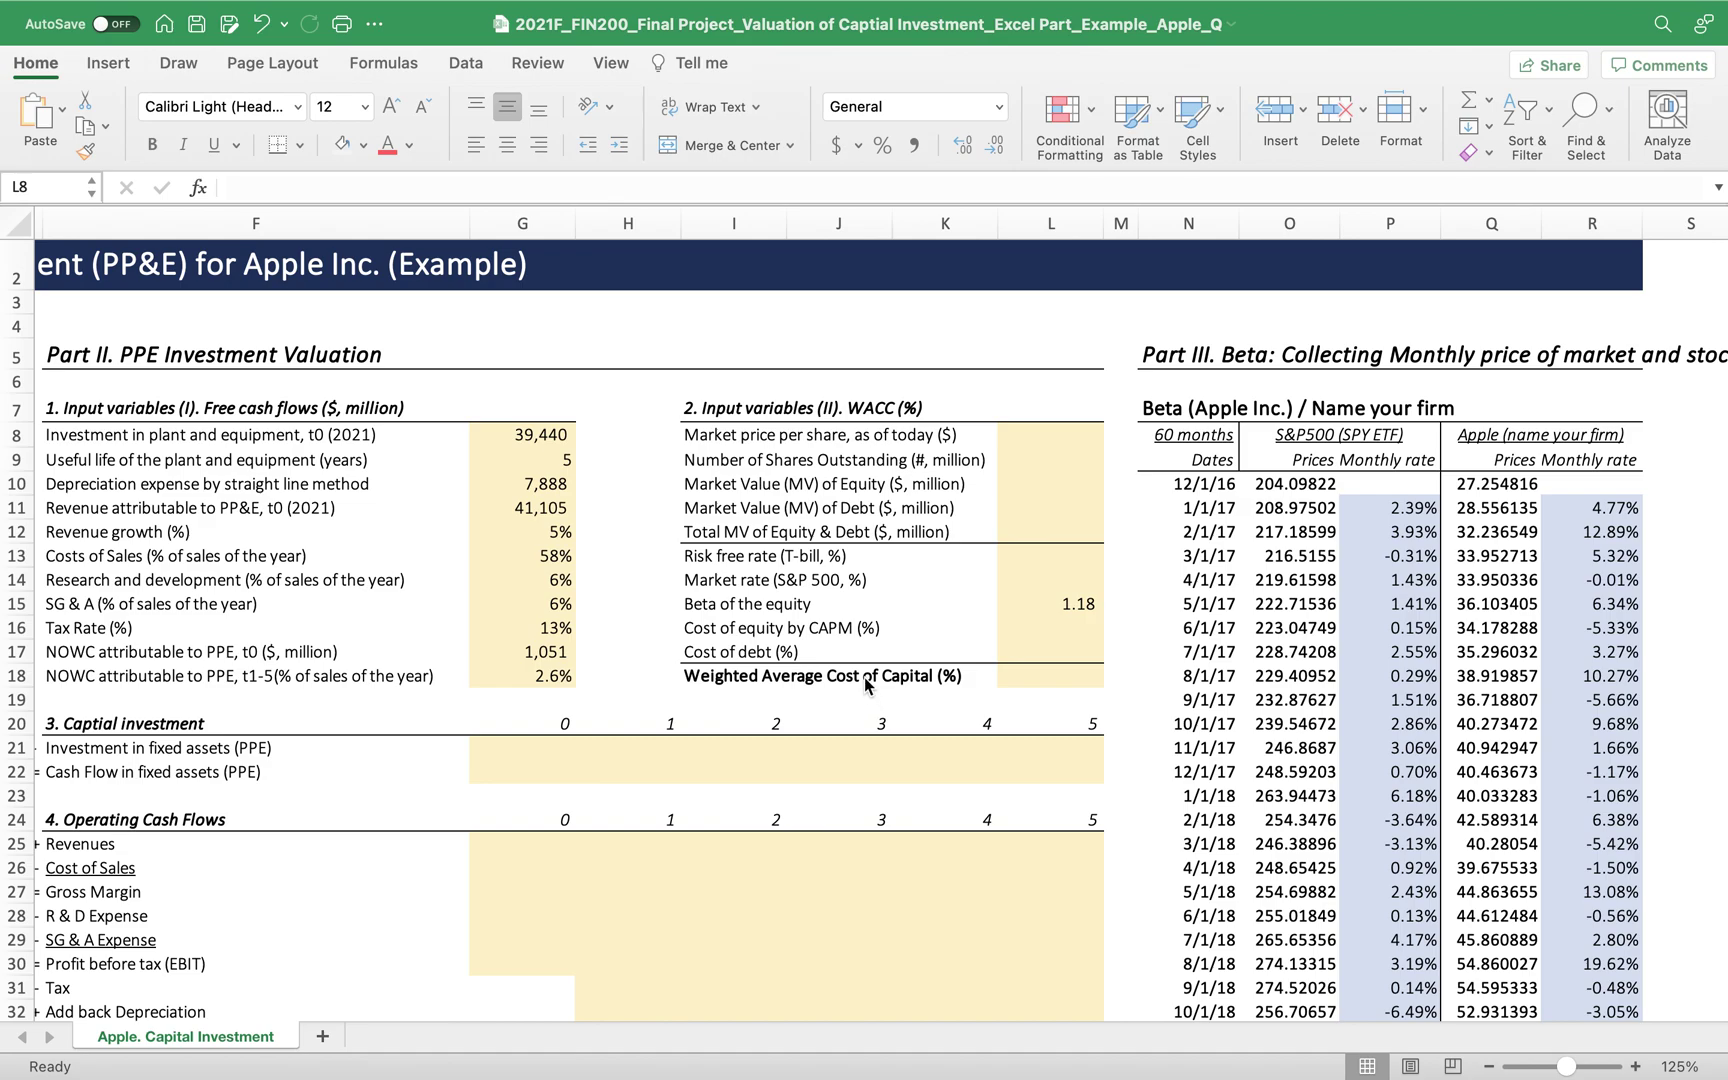
type("150")
key("Return")
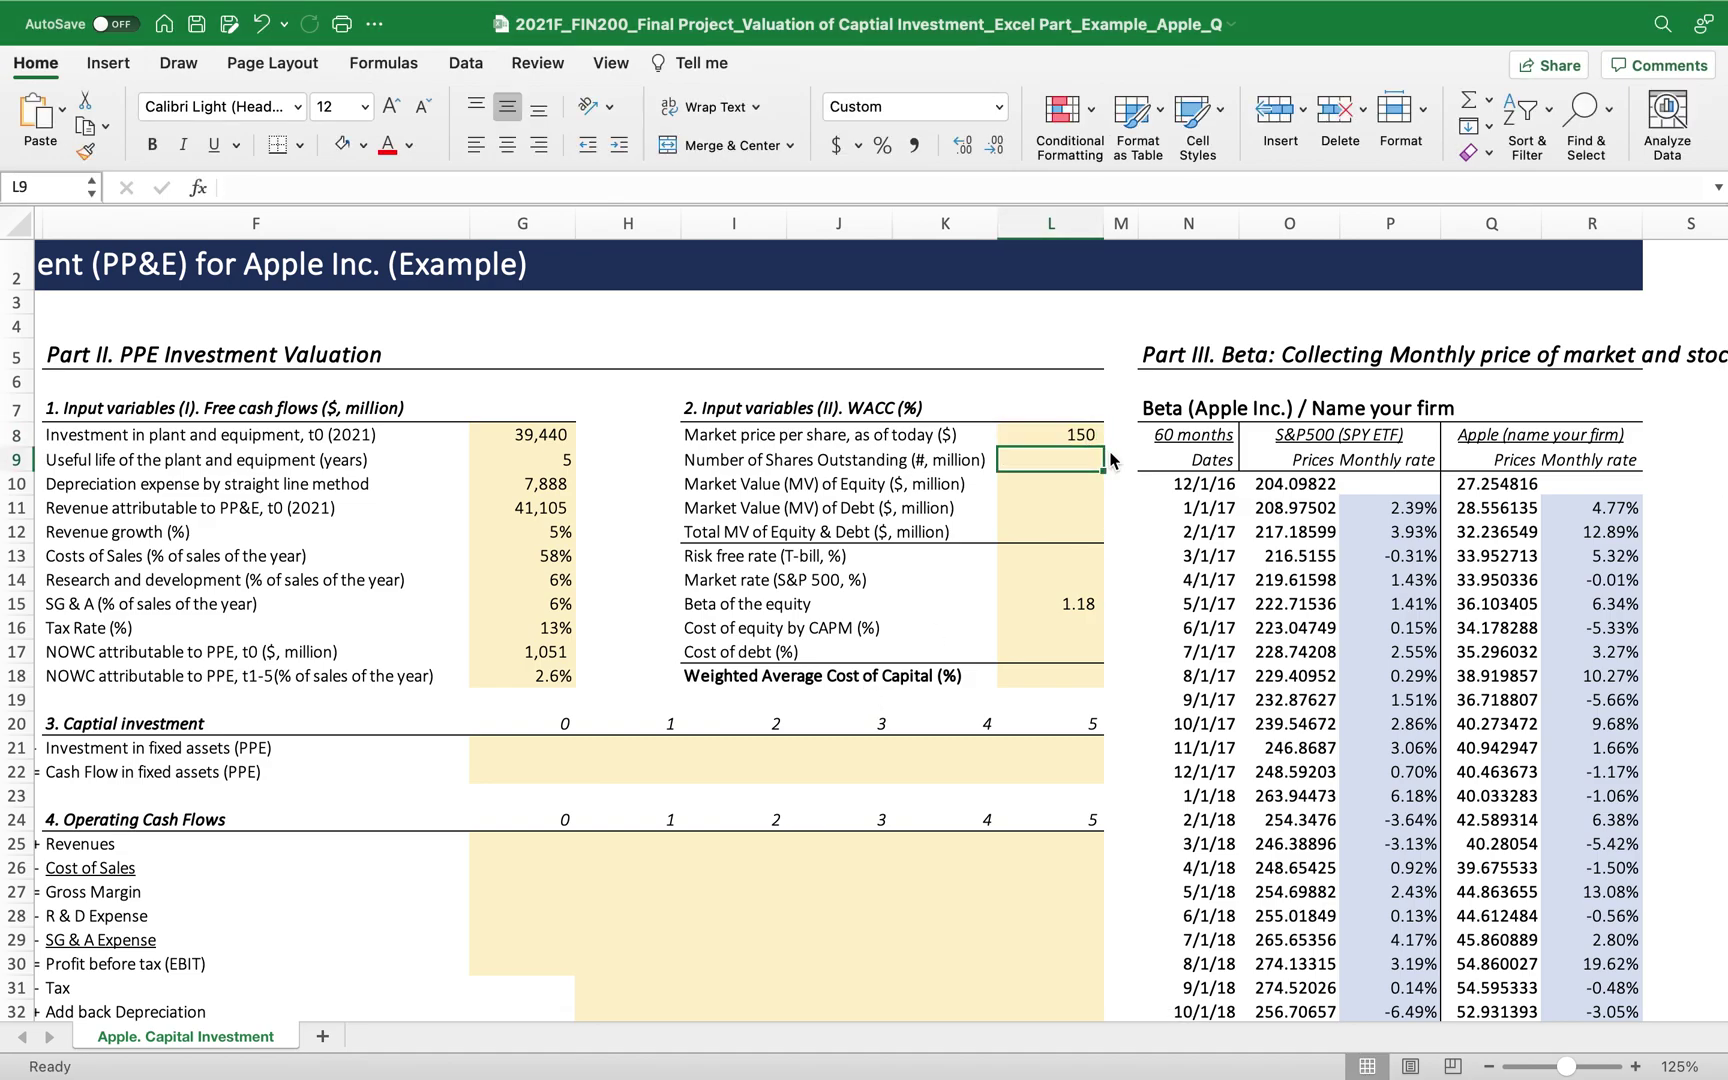
Check the 2021 shares outstanding in the balance sheet's equity section and enter 16427 as the number of shares in L9.
scroll(576, 671, "left", 5)
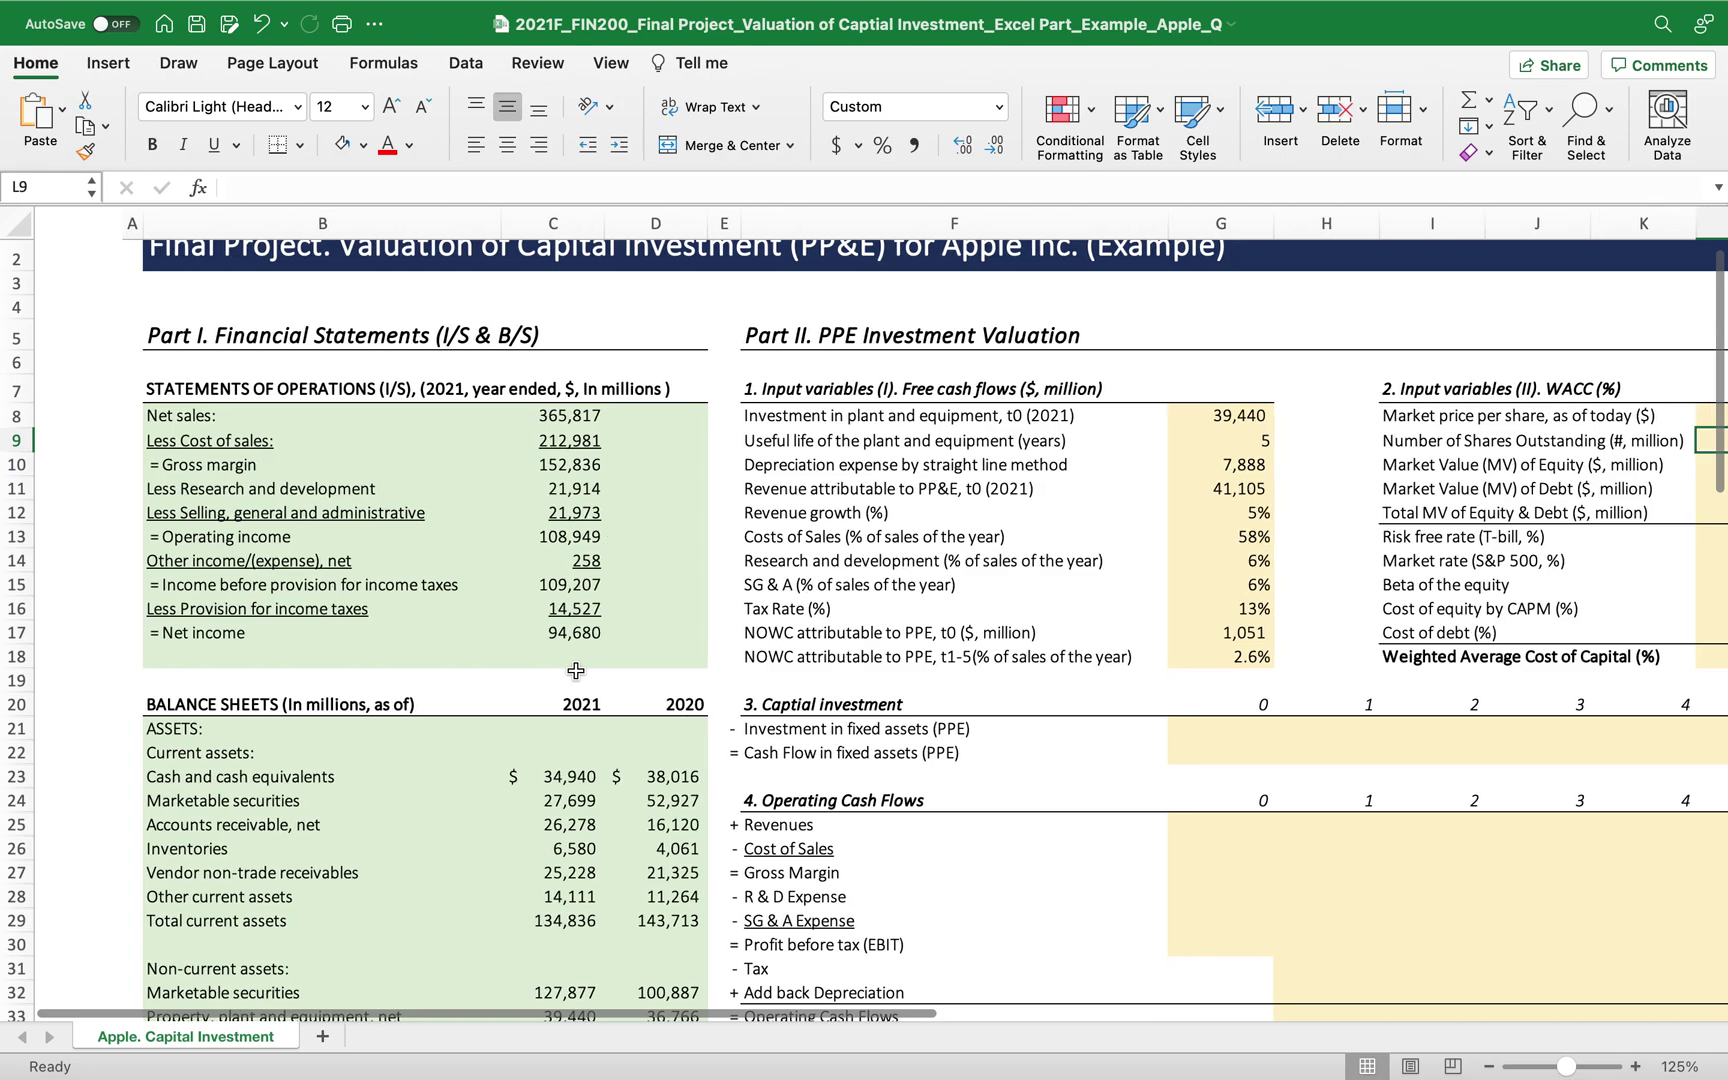
scroll(500, 720, "right", 1)
scroll(410, 791, "down", 10)
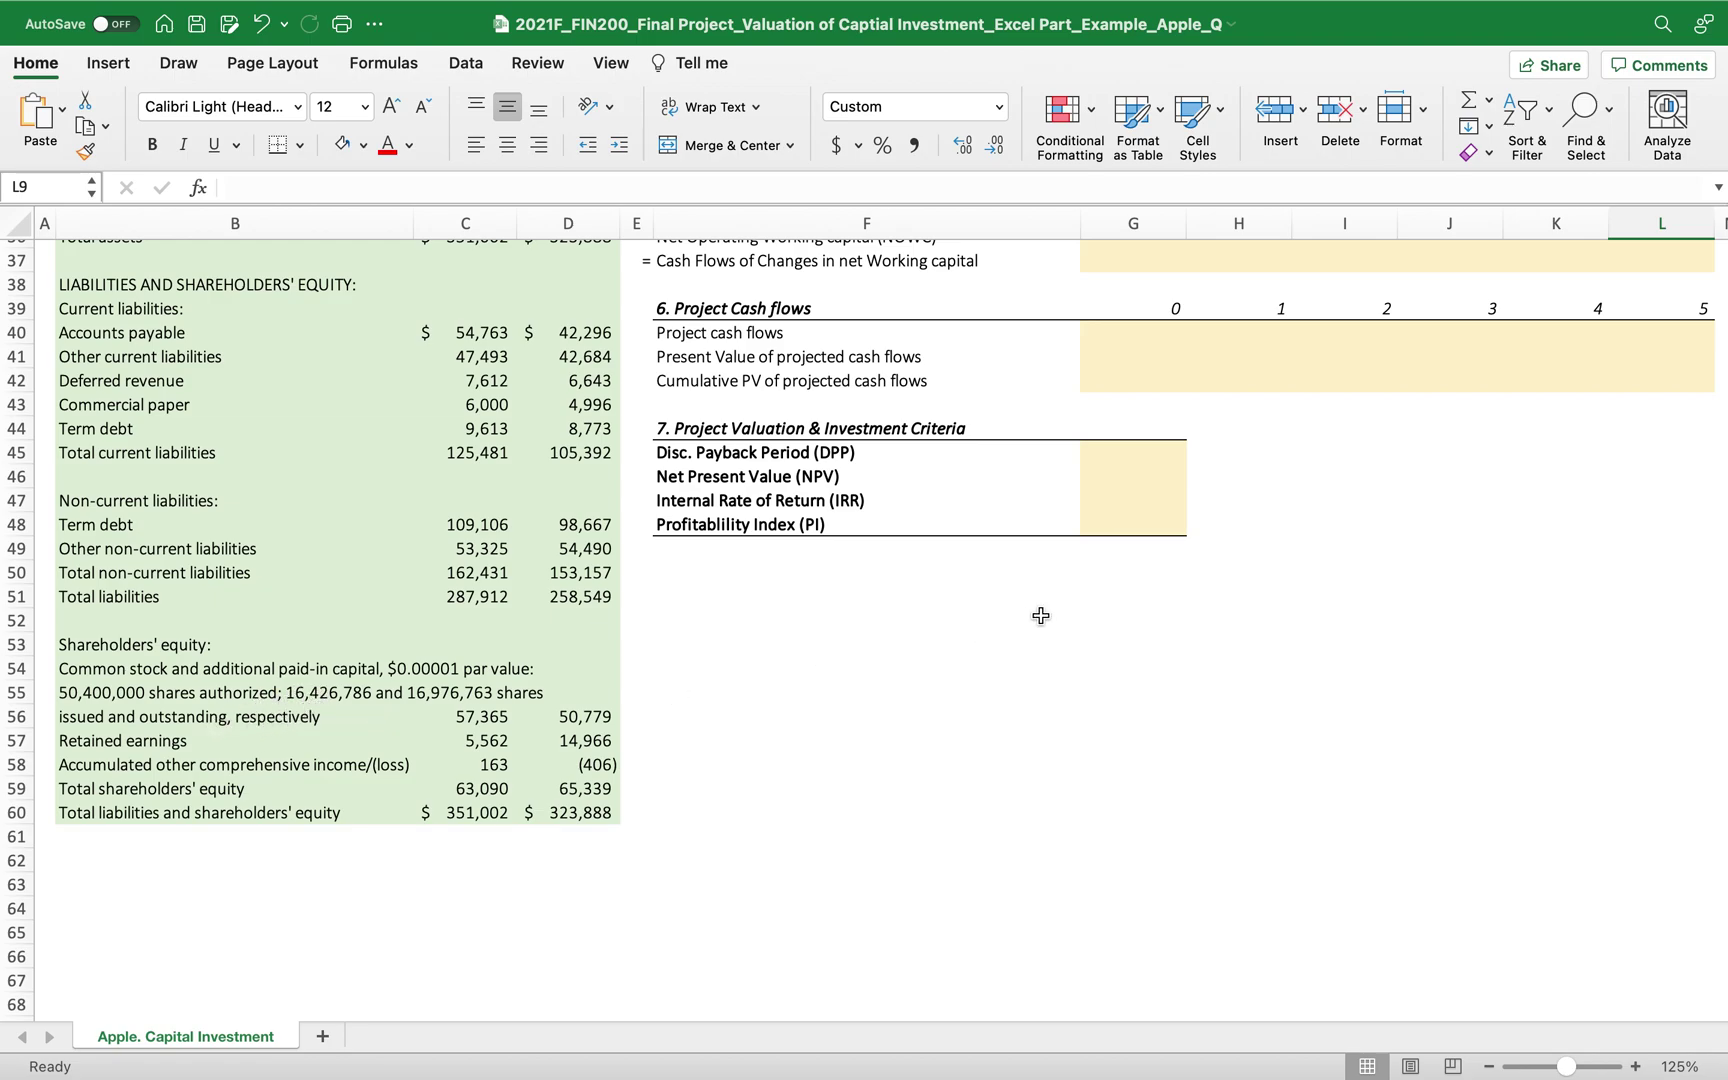
scroll(1041, 609, "up", 15)
scroll(1458, 610, "right", 3)
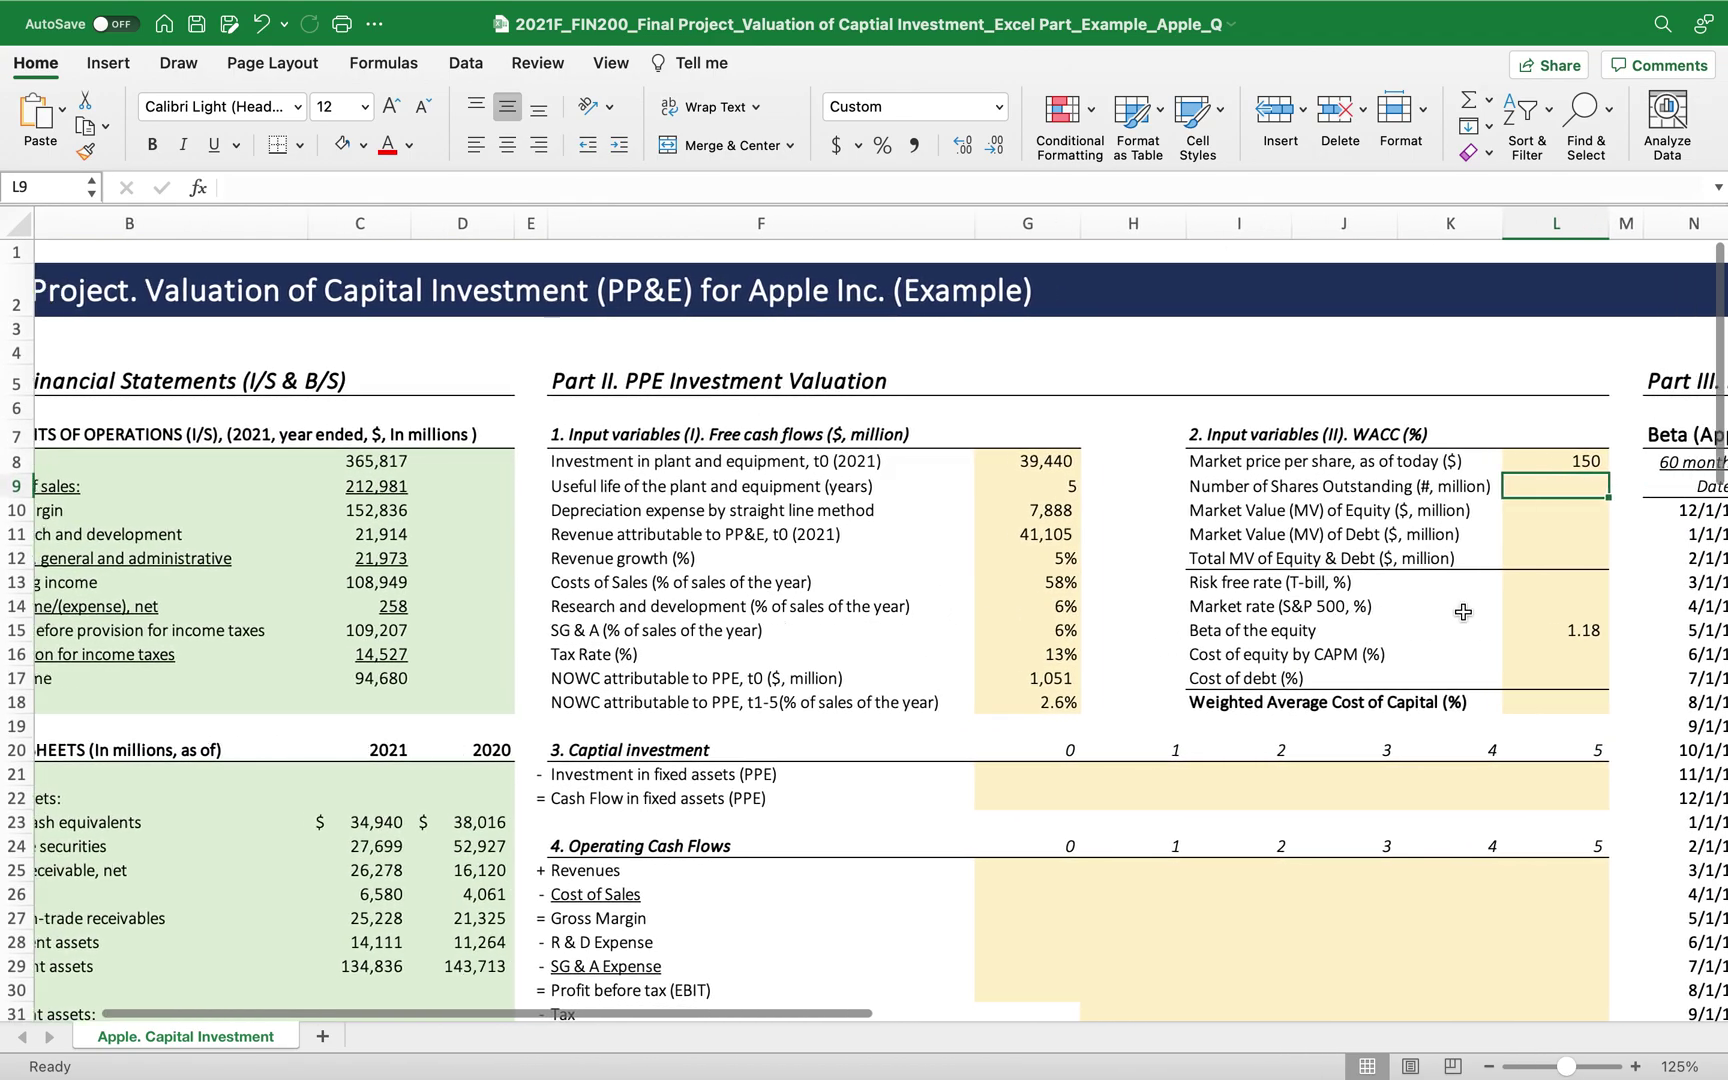
type("16427")
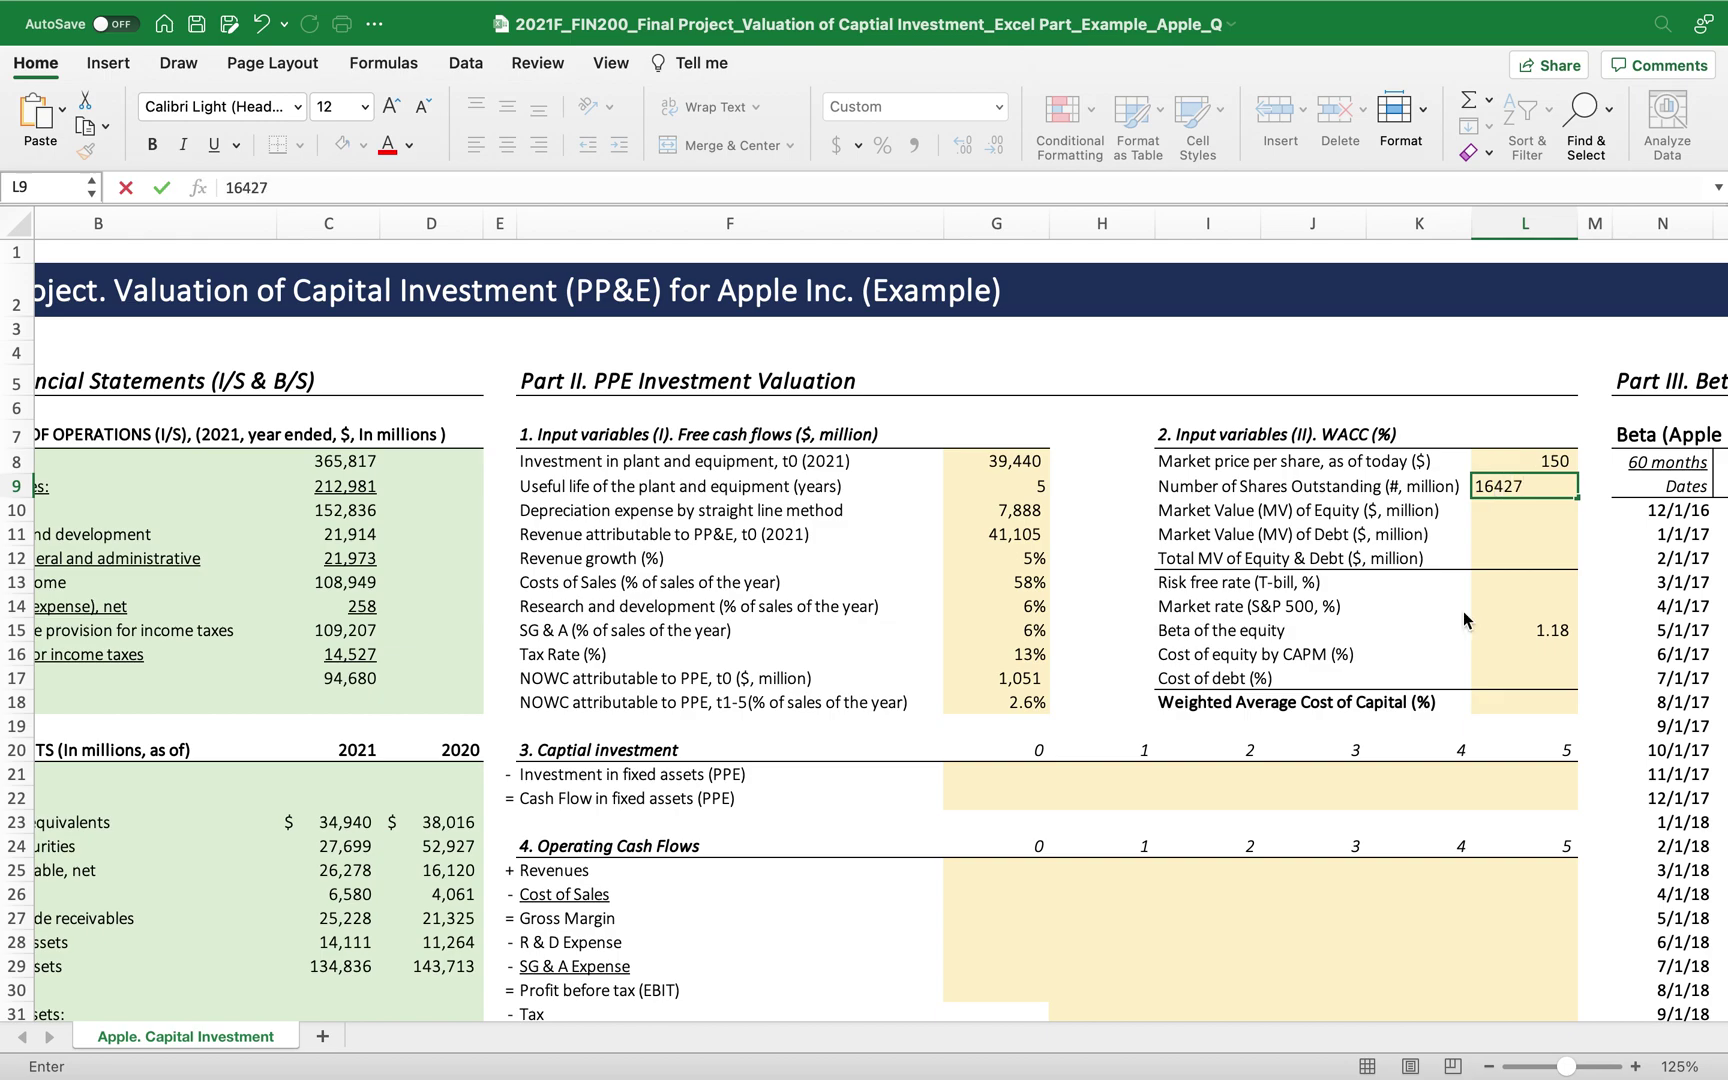
key("Return")
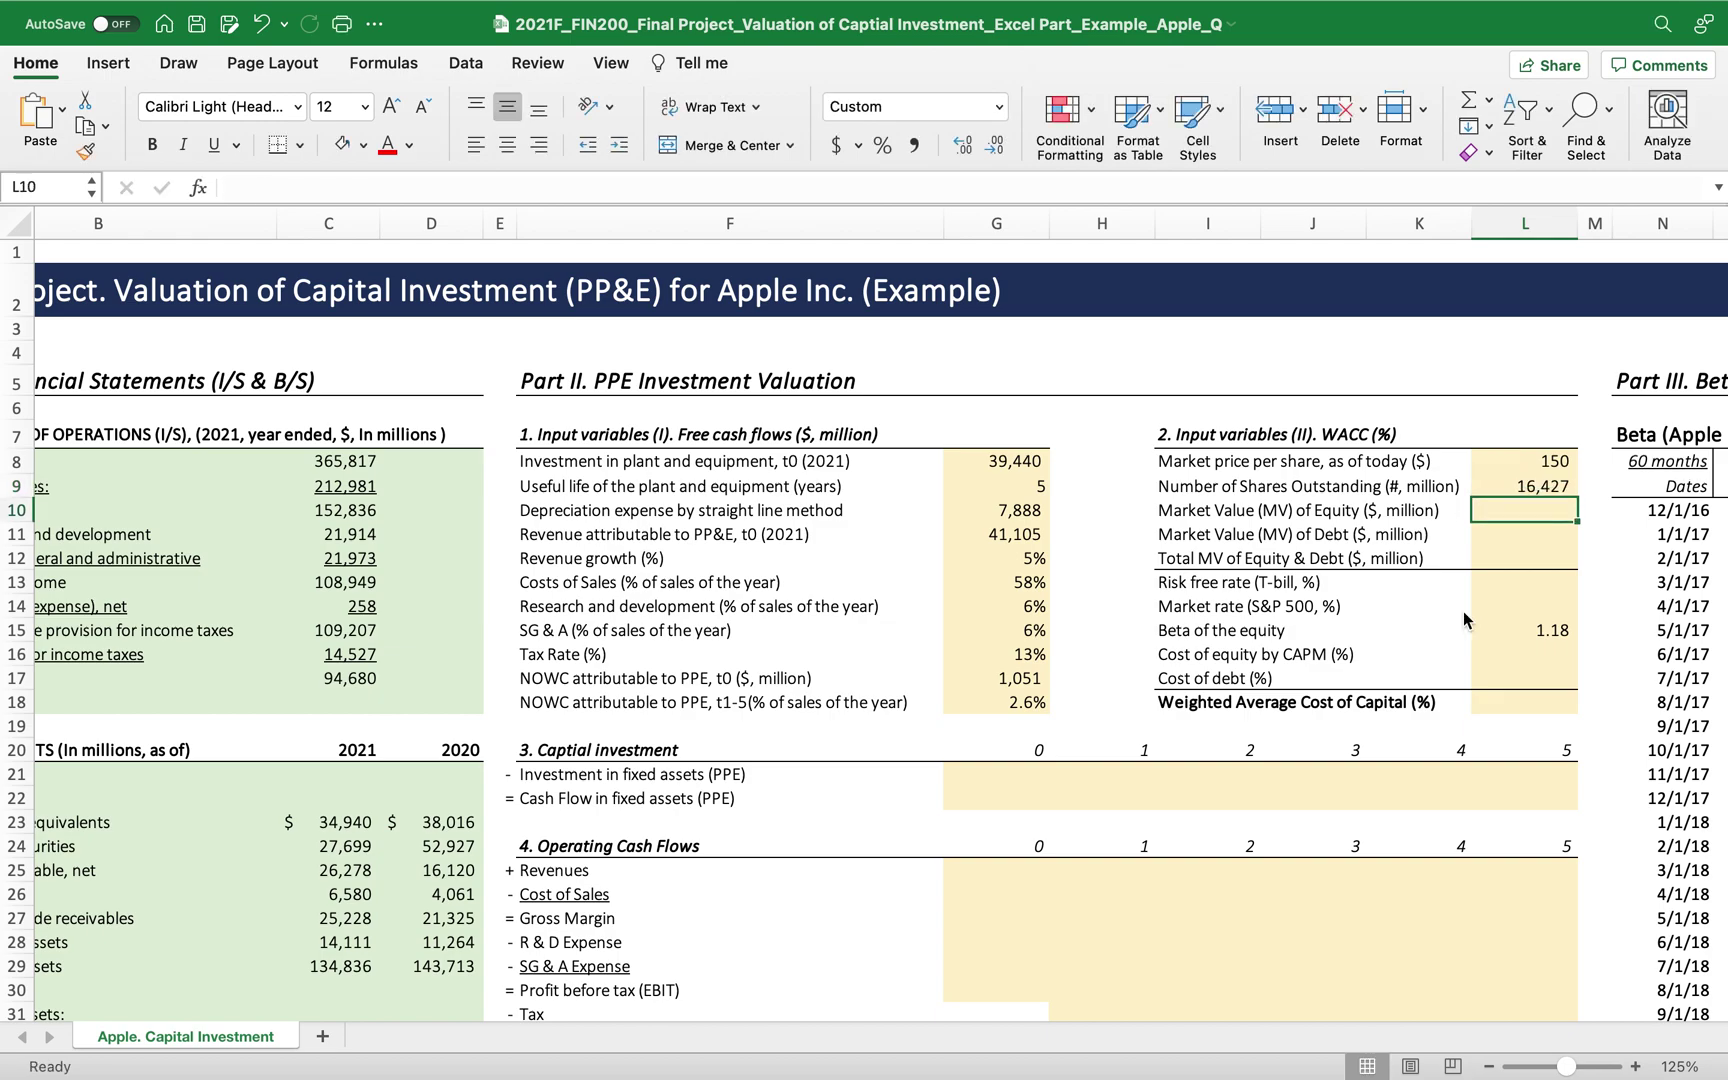
Calculate the market value of equity in L10 with the formula =L8*L9.
type("=")
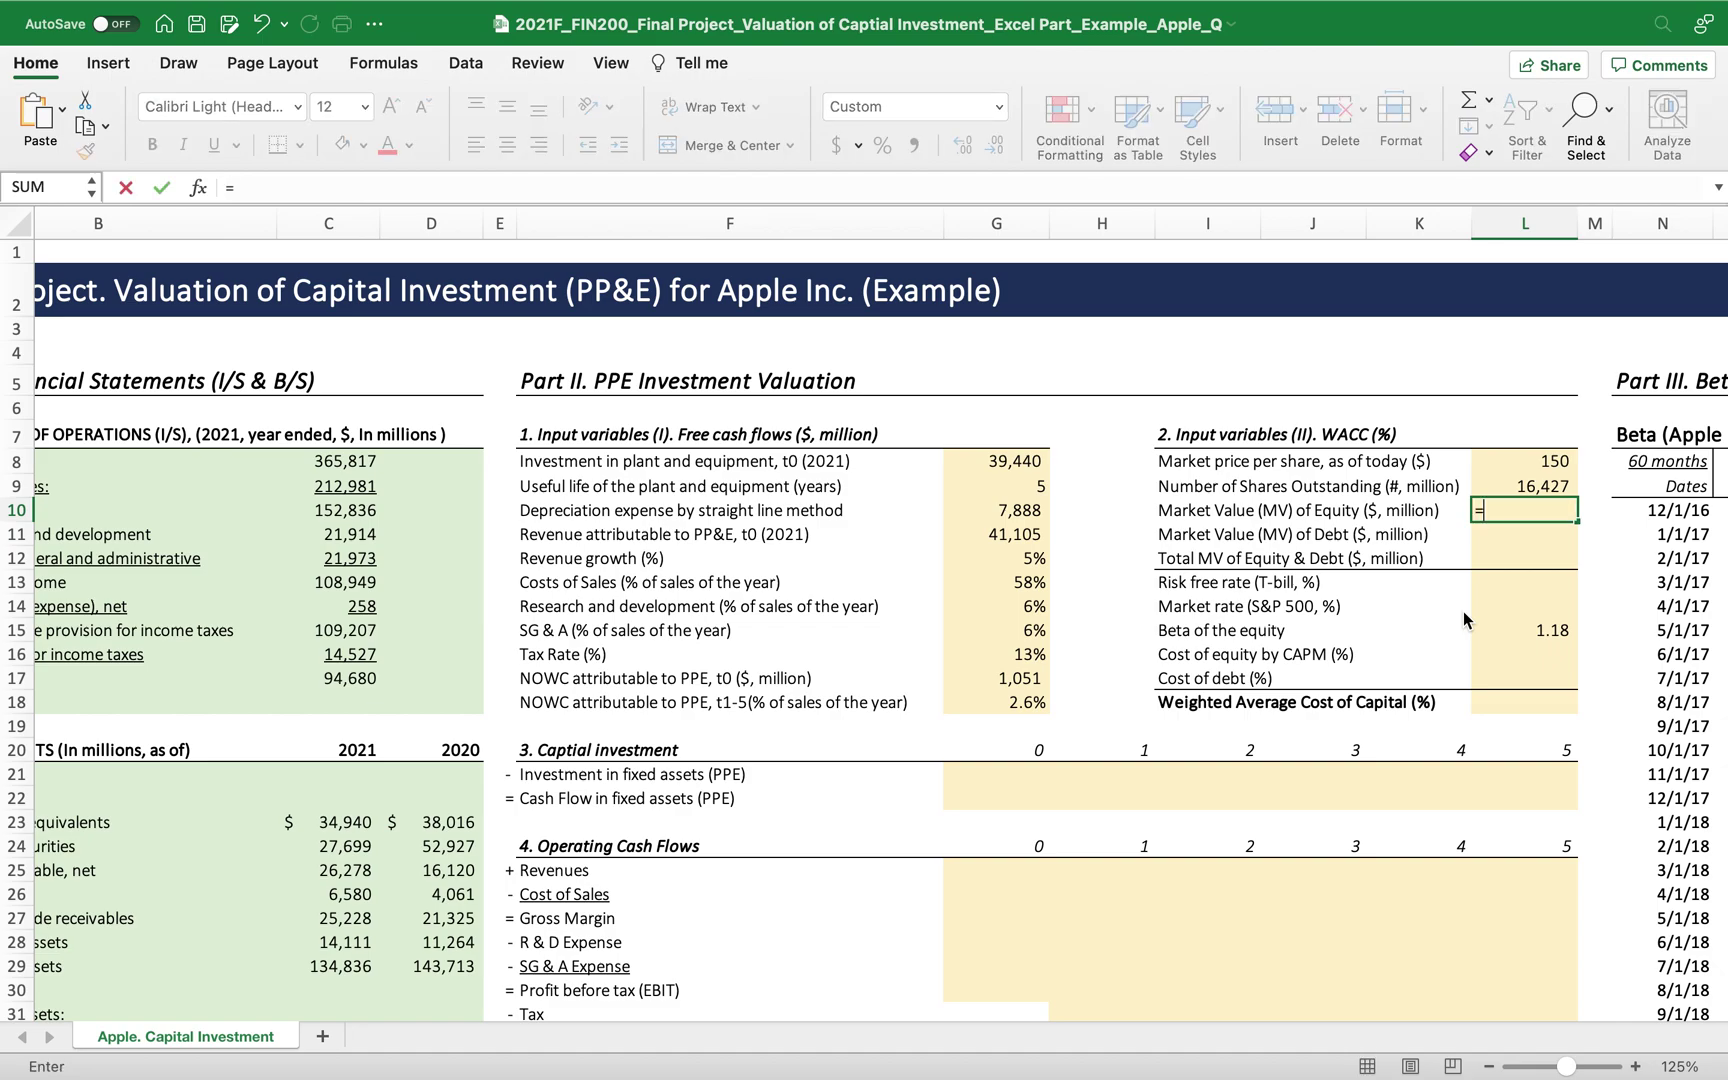
left_click(1505, 463)
type("*")
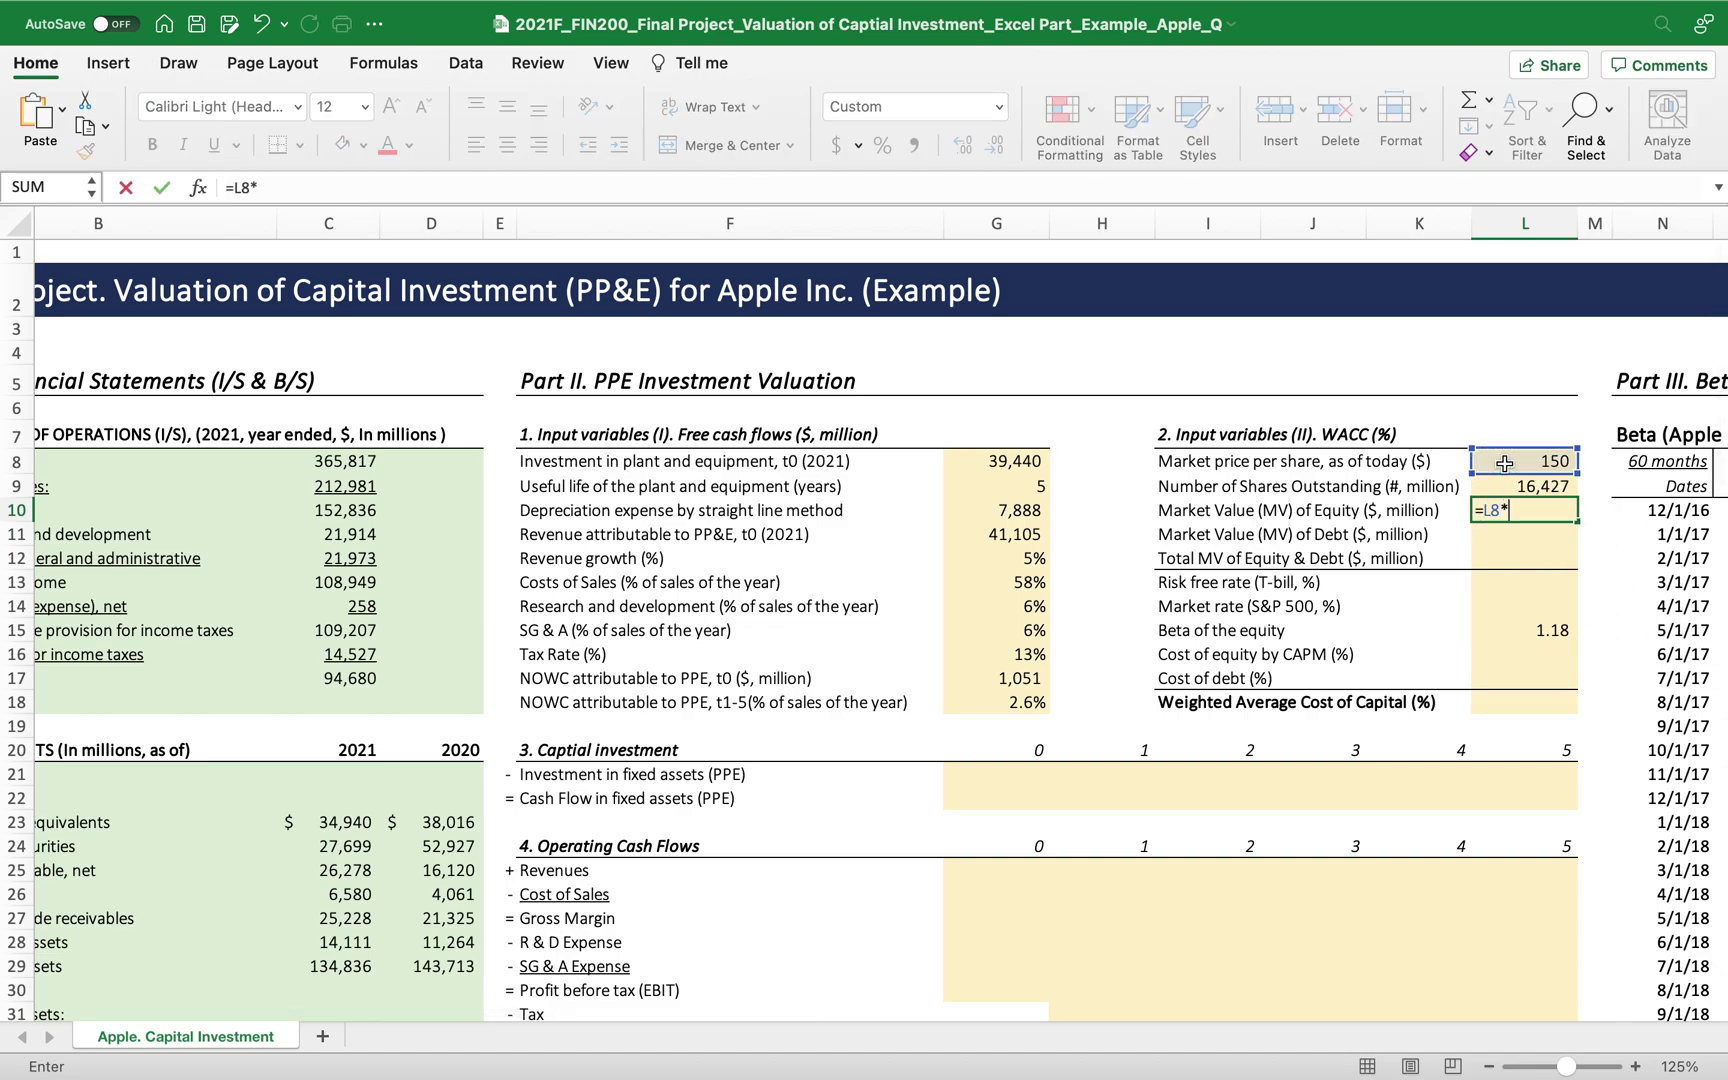
left_click(1484, 487)
key("Return")
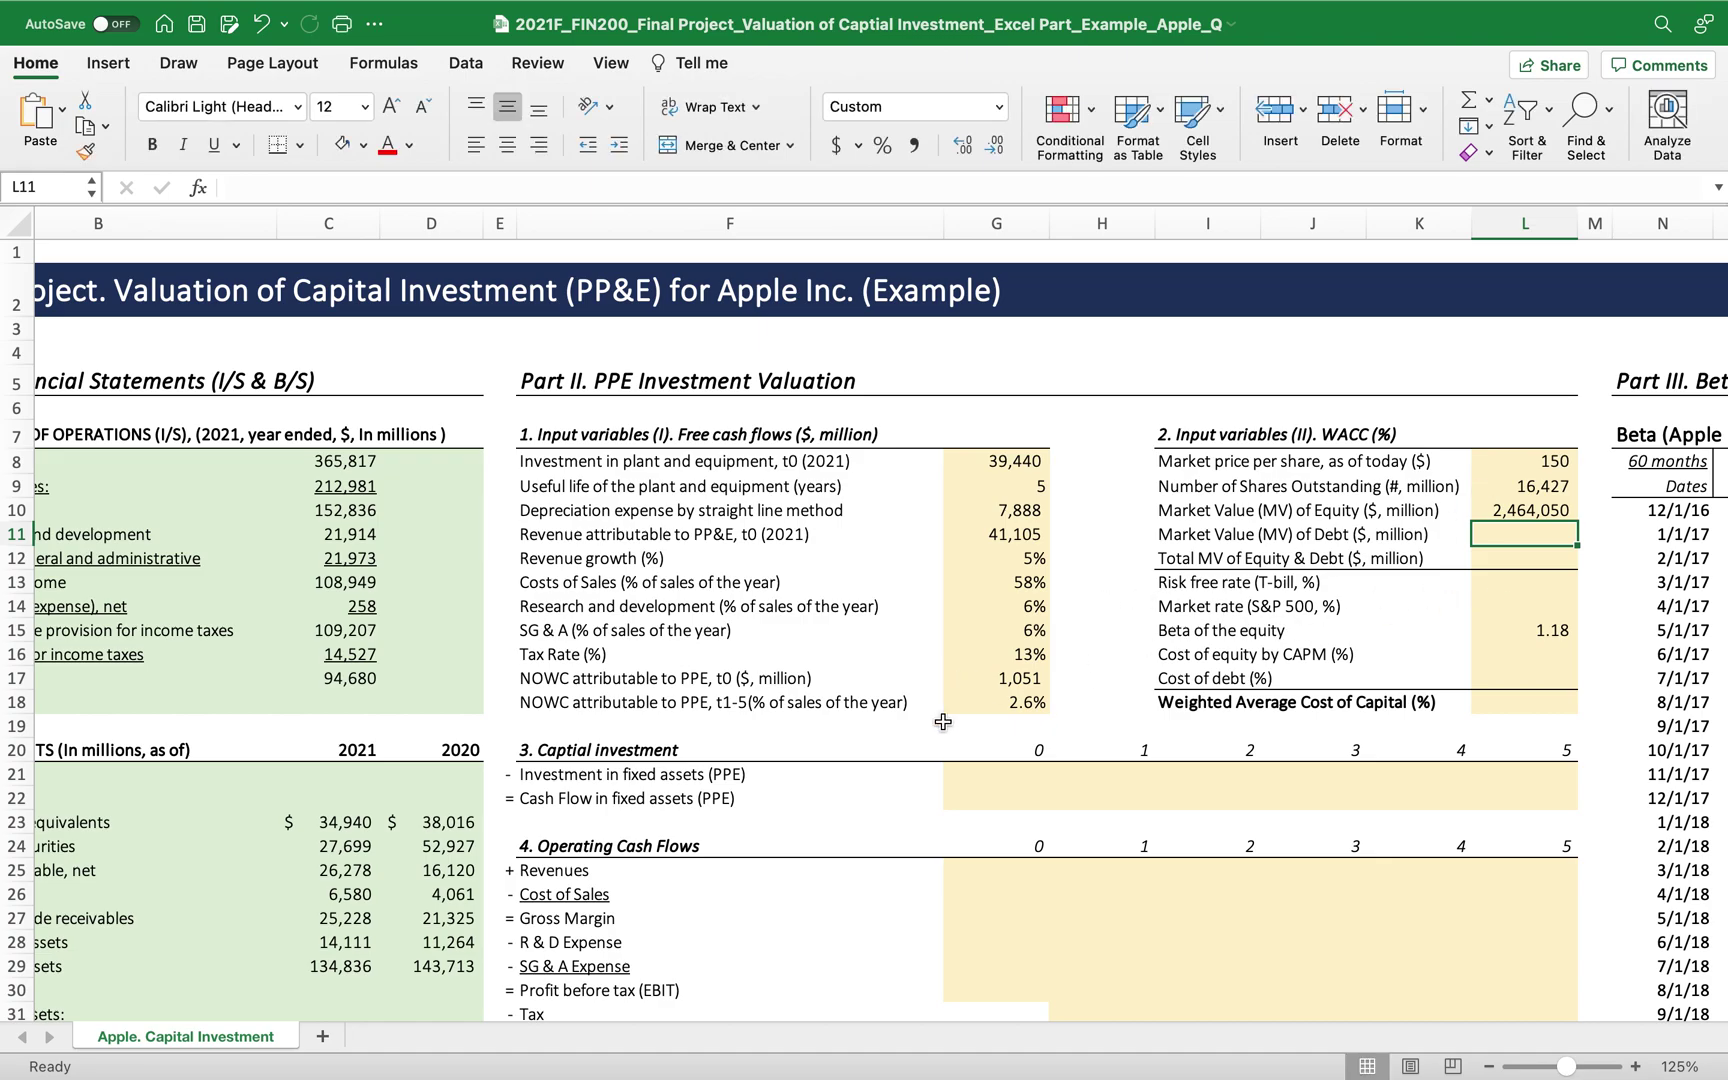
Link the market value of debt in L11 to the 2021 total non-current liabilities in C50 of the balance sheet.
scroll(943, 722, "left", 2)
scroll(943, 722, "down", 8)
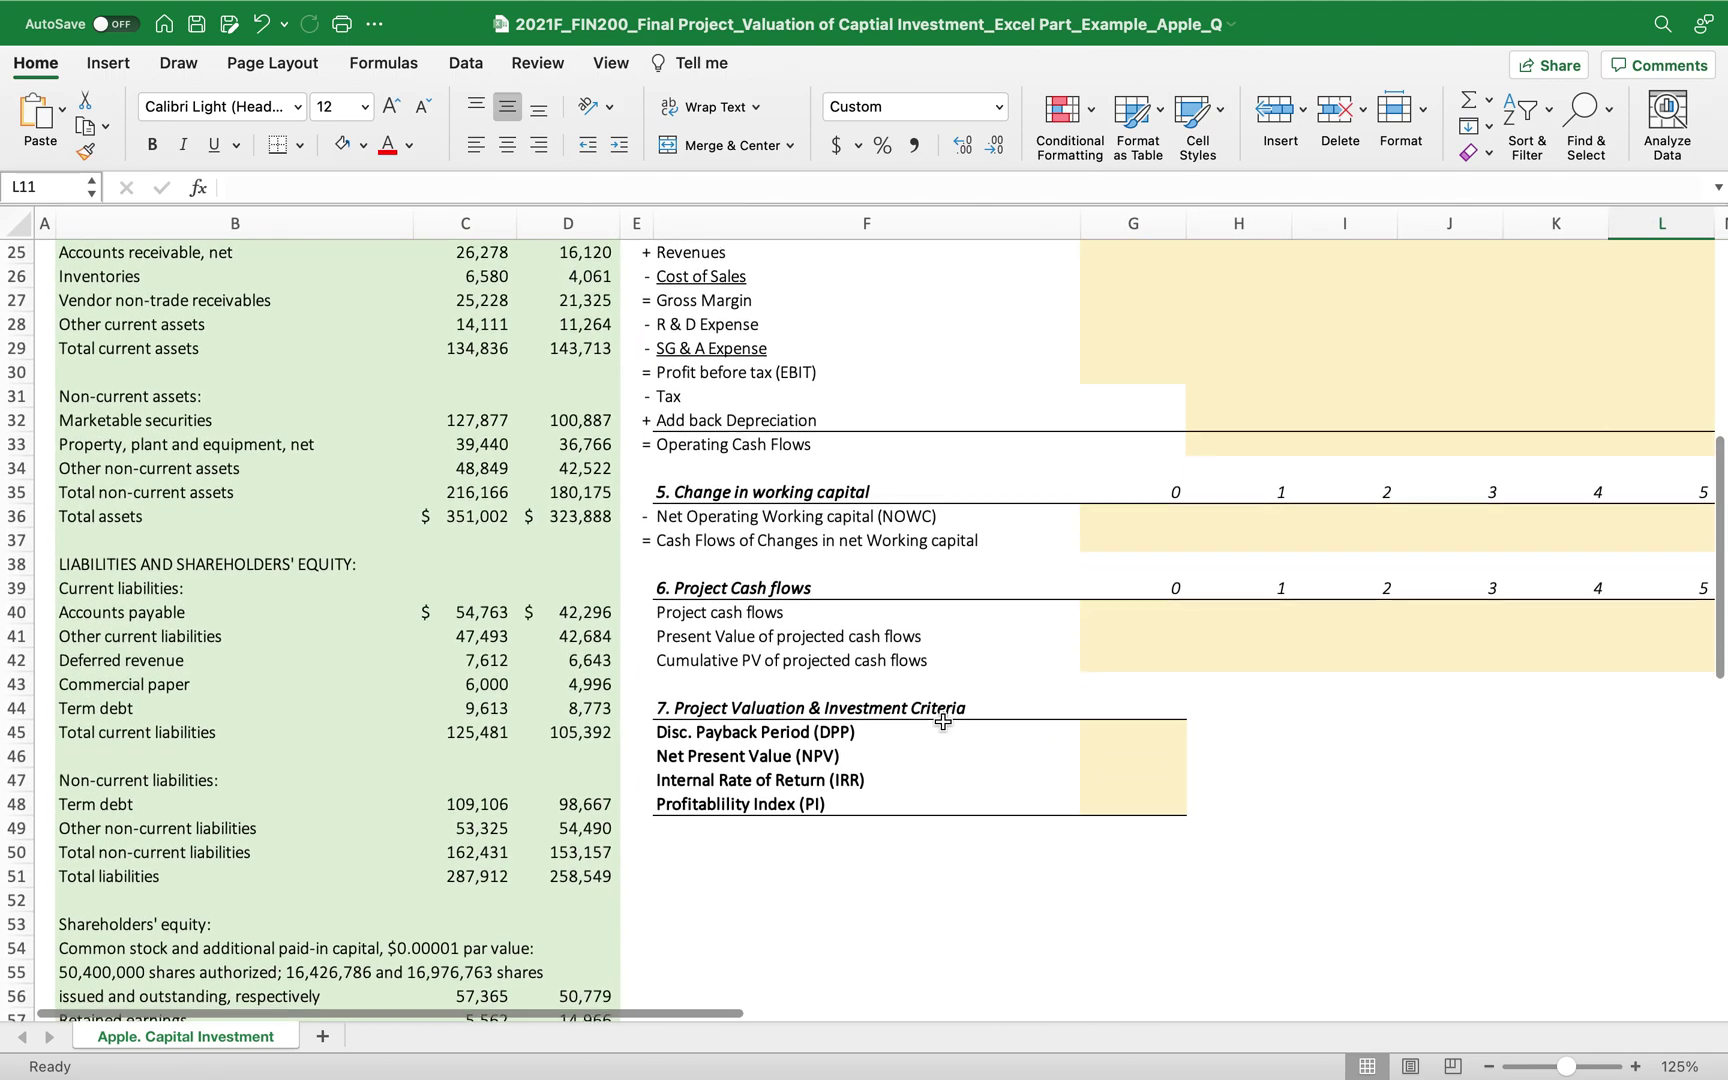
scroll(943, 722, "down", 1)
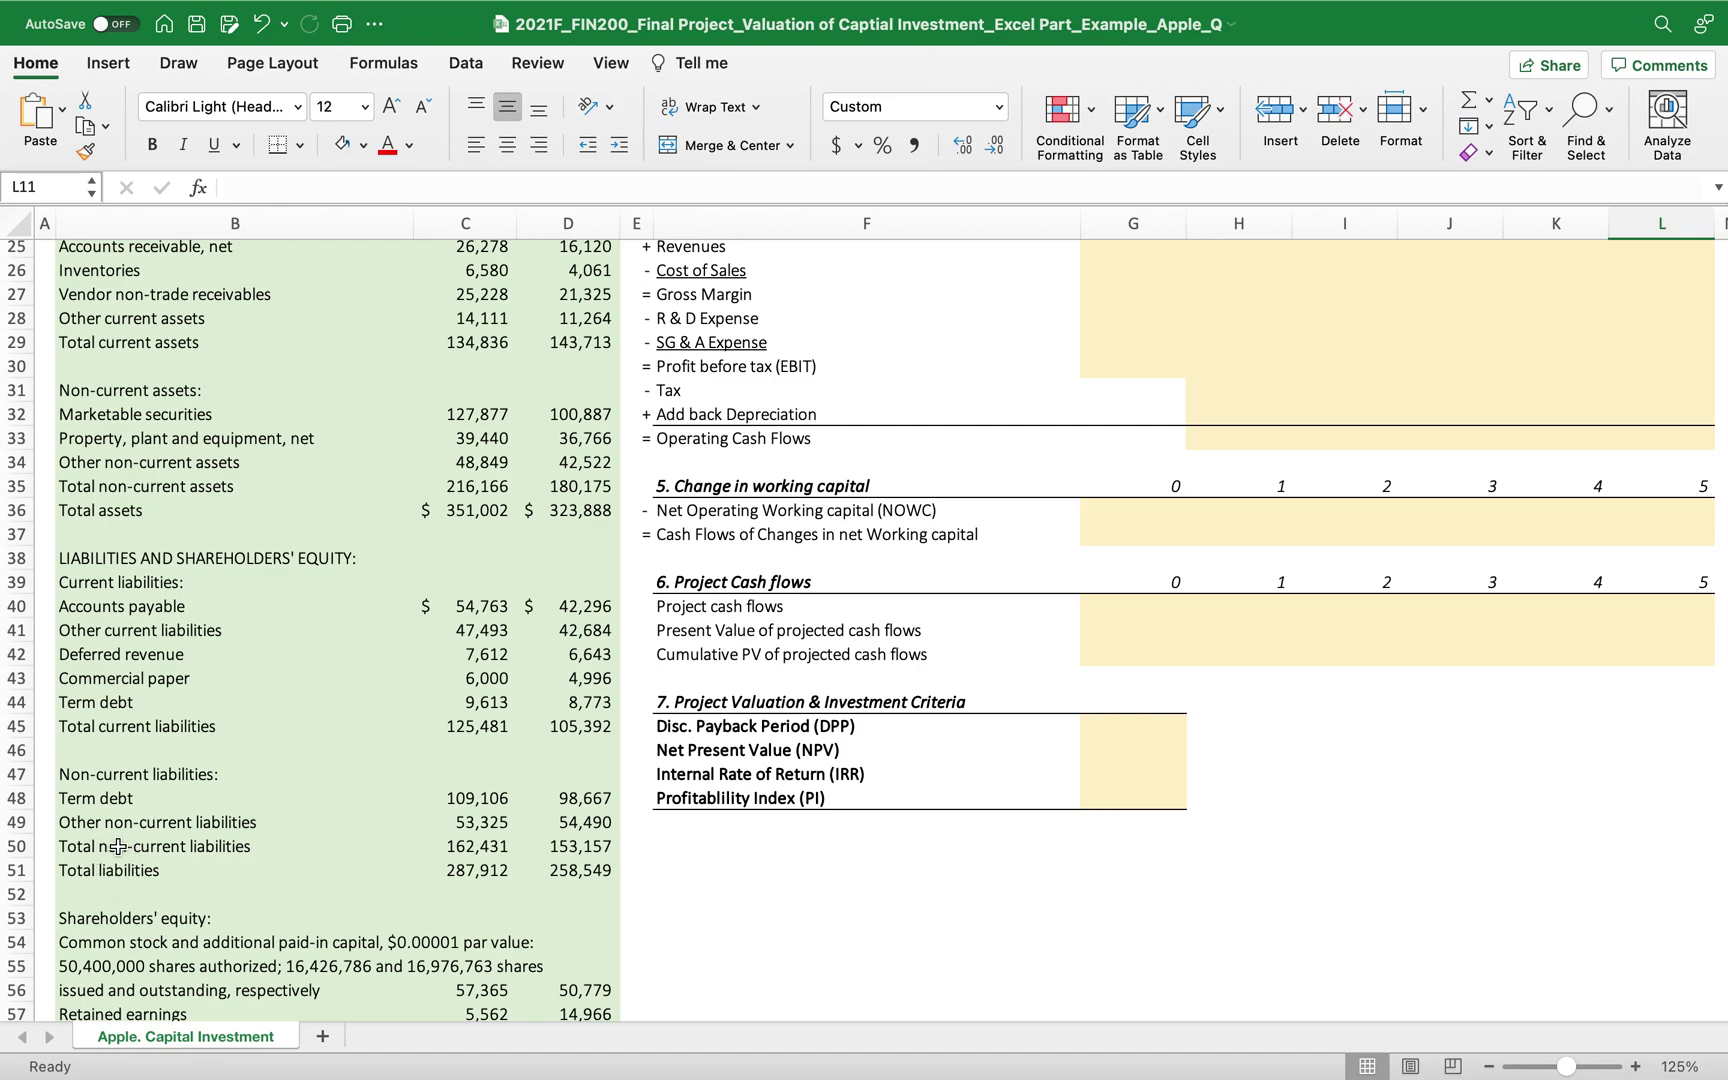
left_click(478, 849)
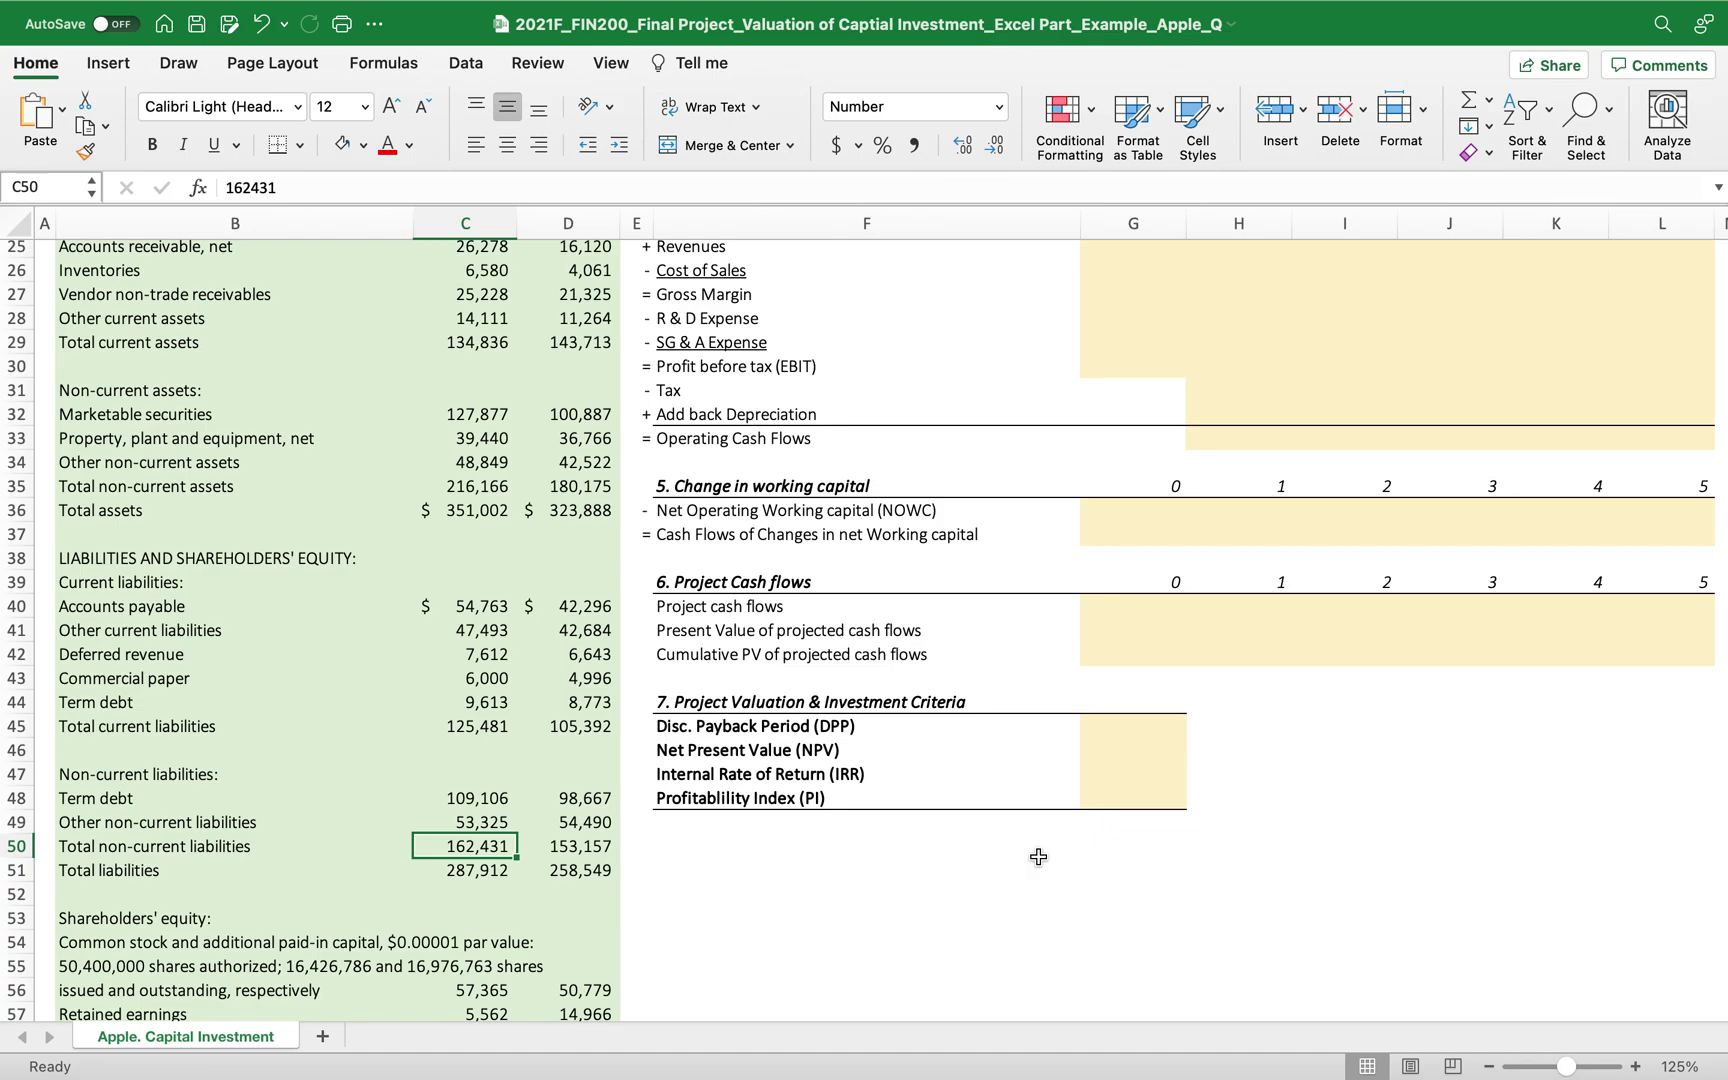
scroll(1038, 857, "up", 10)
scroll(1038, 857, "right", 3)
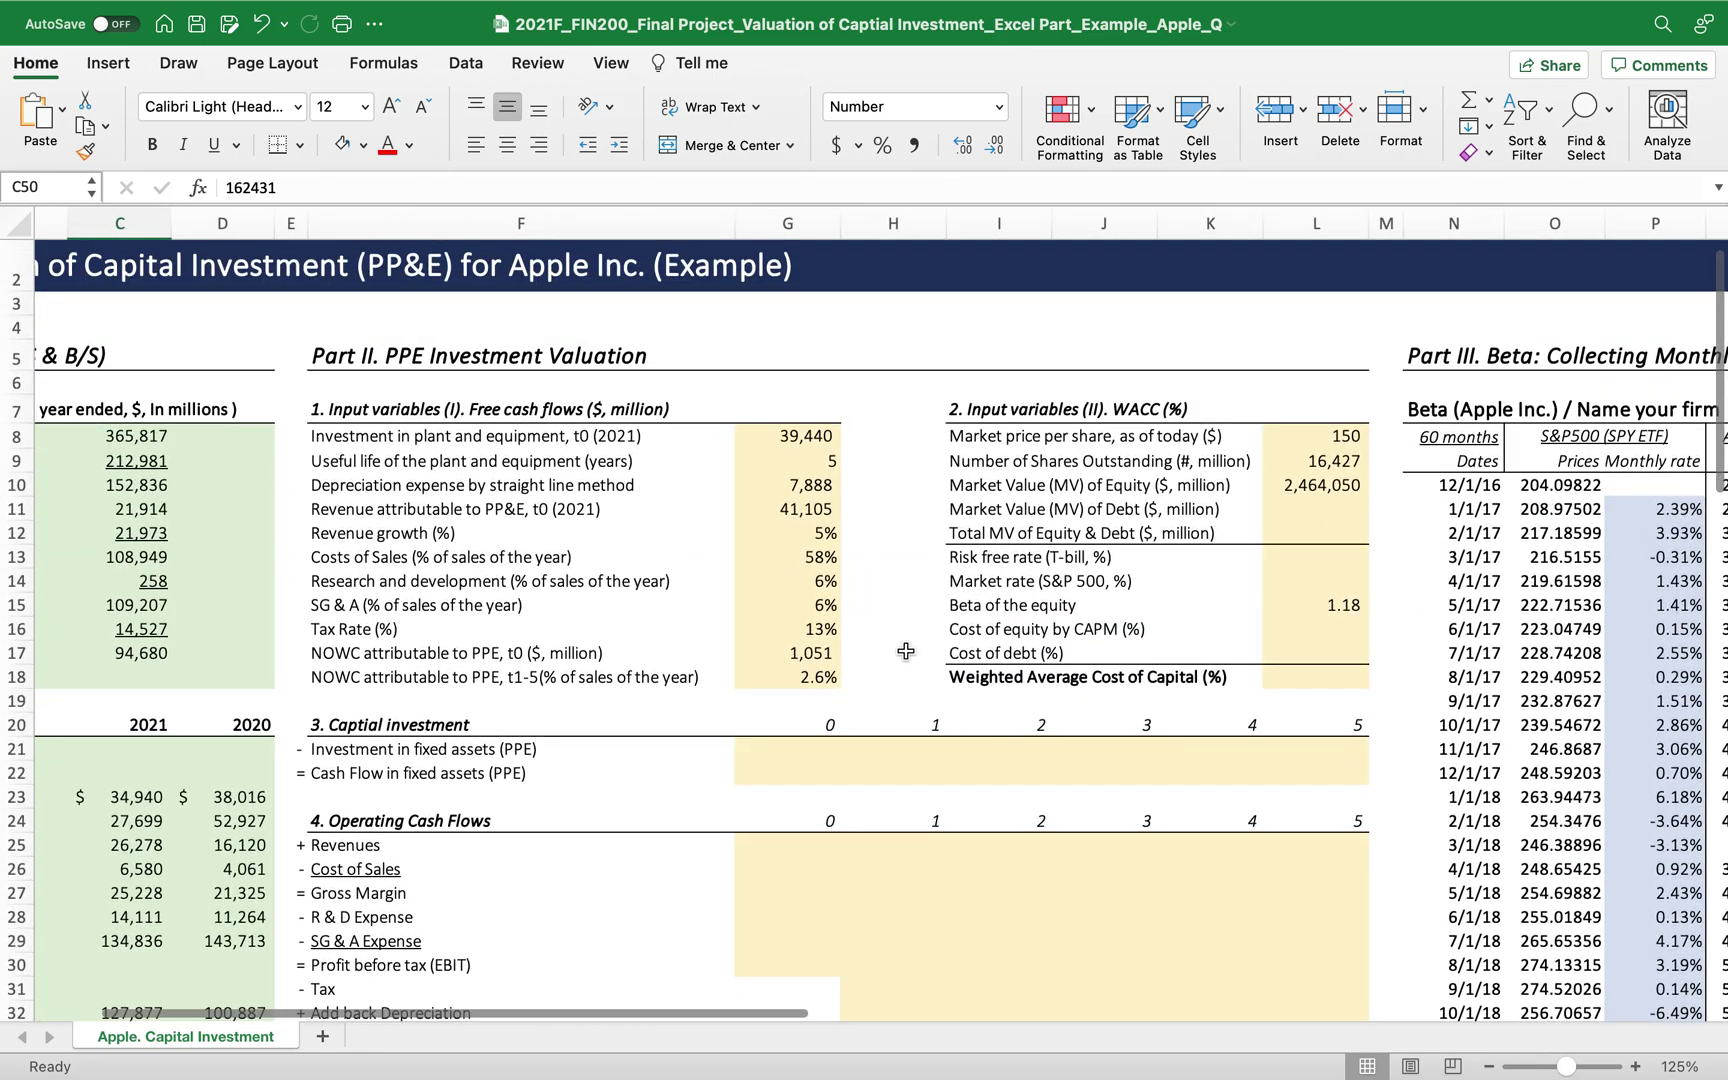
left_click(1316, 509)
type("=")
scroll(441, 797, "down", 10)
scroll(441, 797, "left", 3)
left_click(449, 704)
key("Return")
Calculate the total market value of equity and debt in L12 with the formula =L10+L11.
scroll(449, 710, "up", 3)
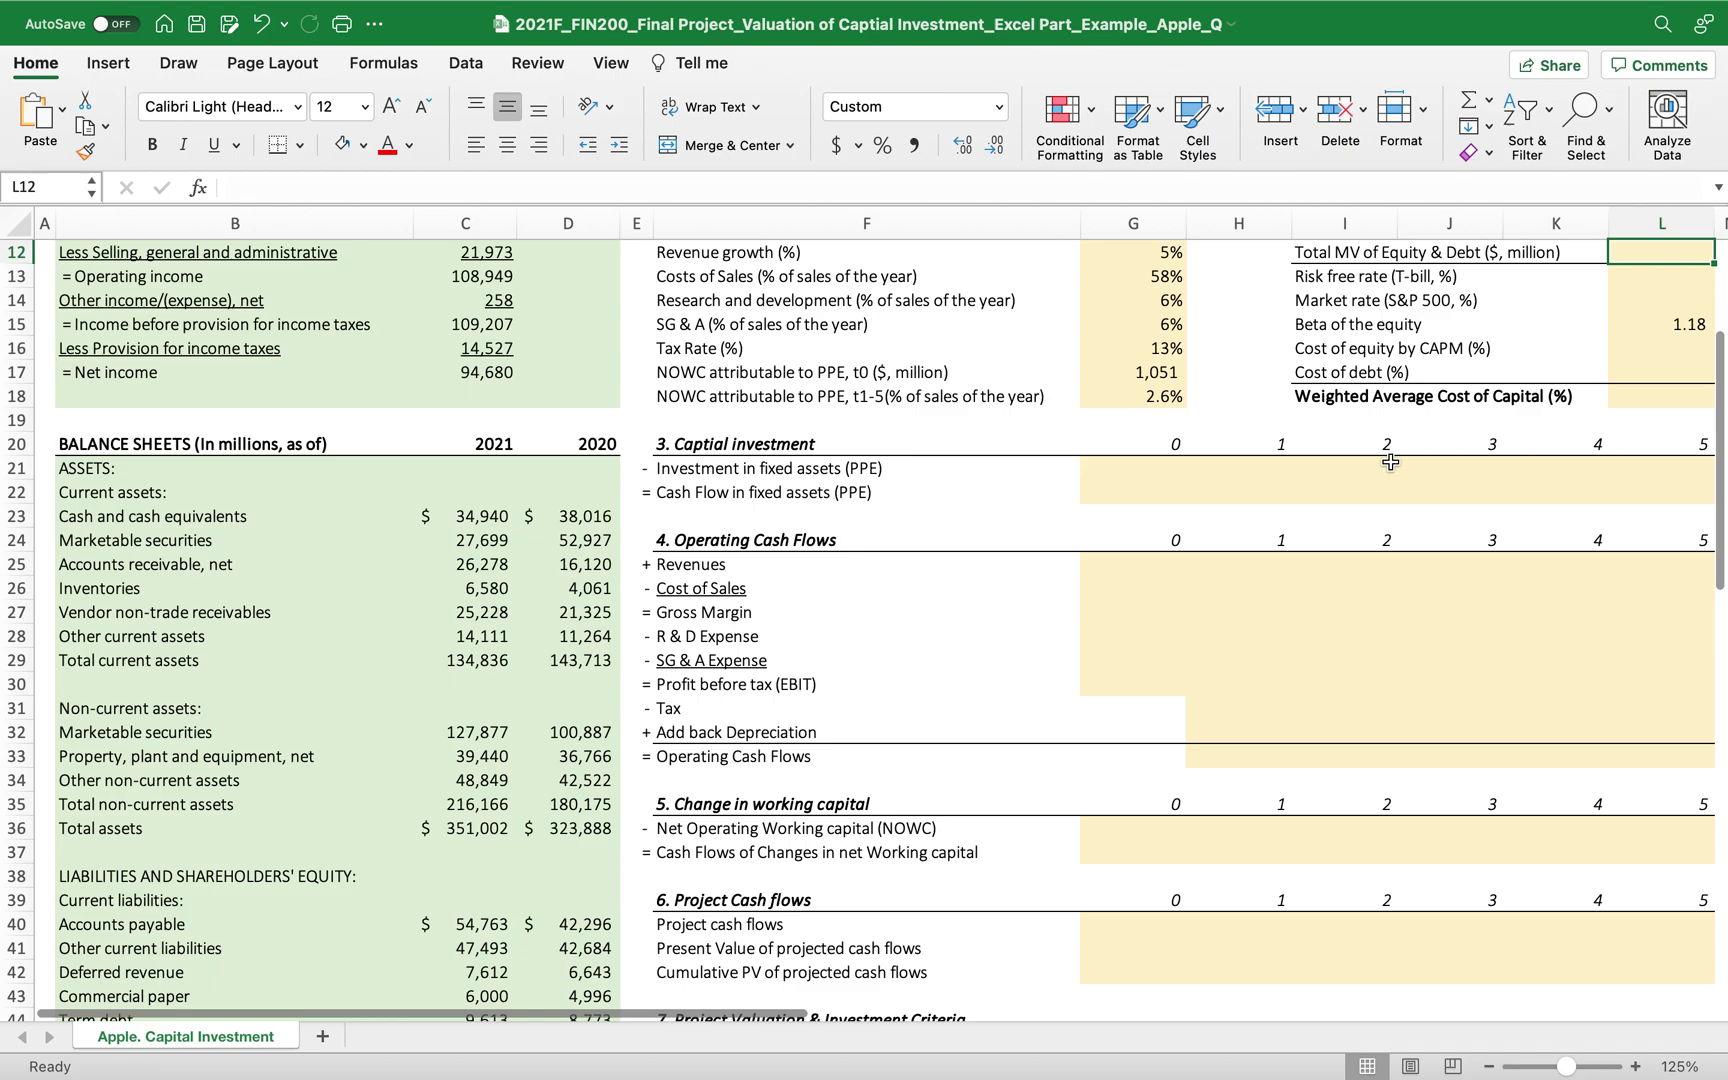
scroll(1390, 462, "right", 3)
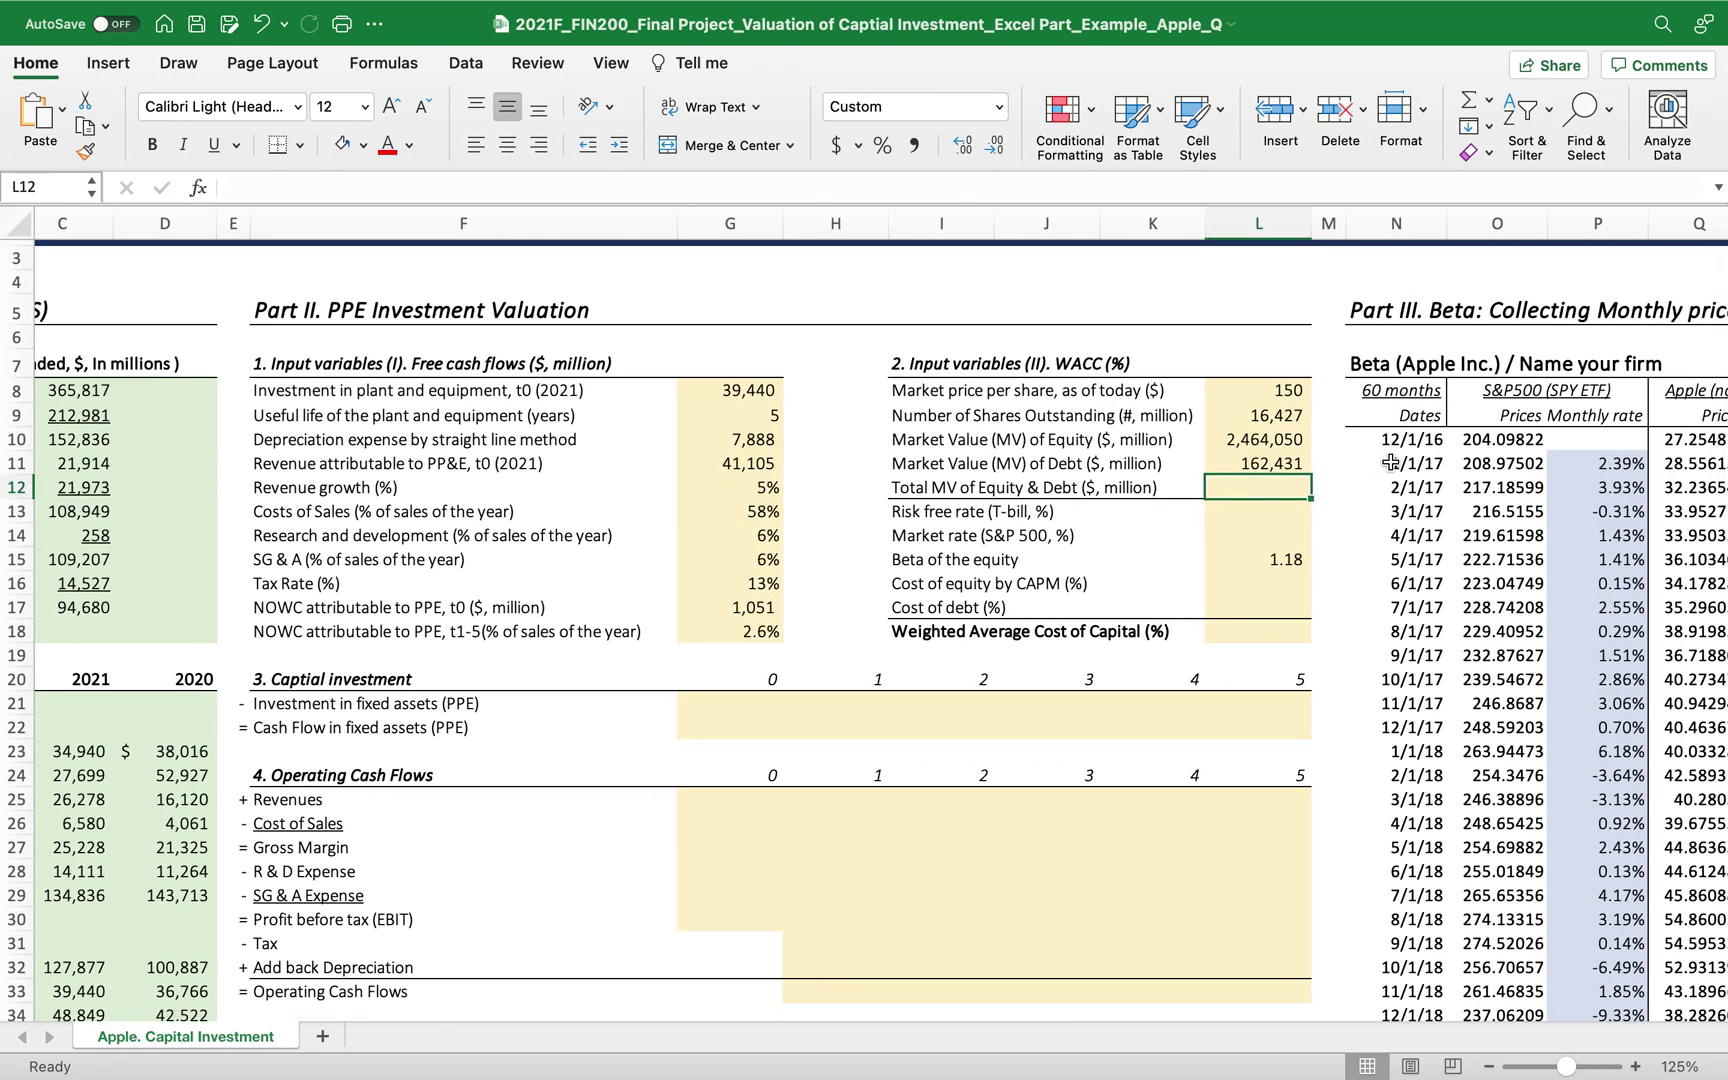
type("=")
left_click(1218, 437)
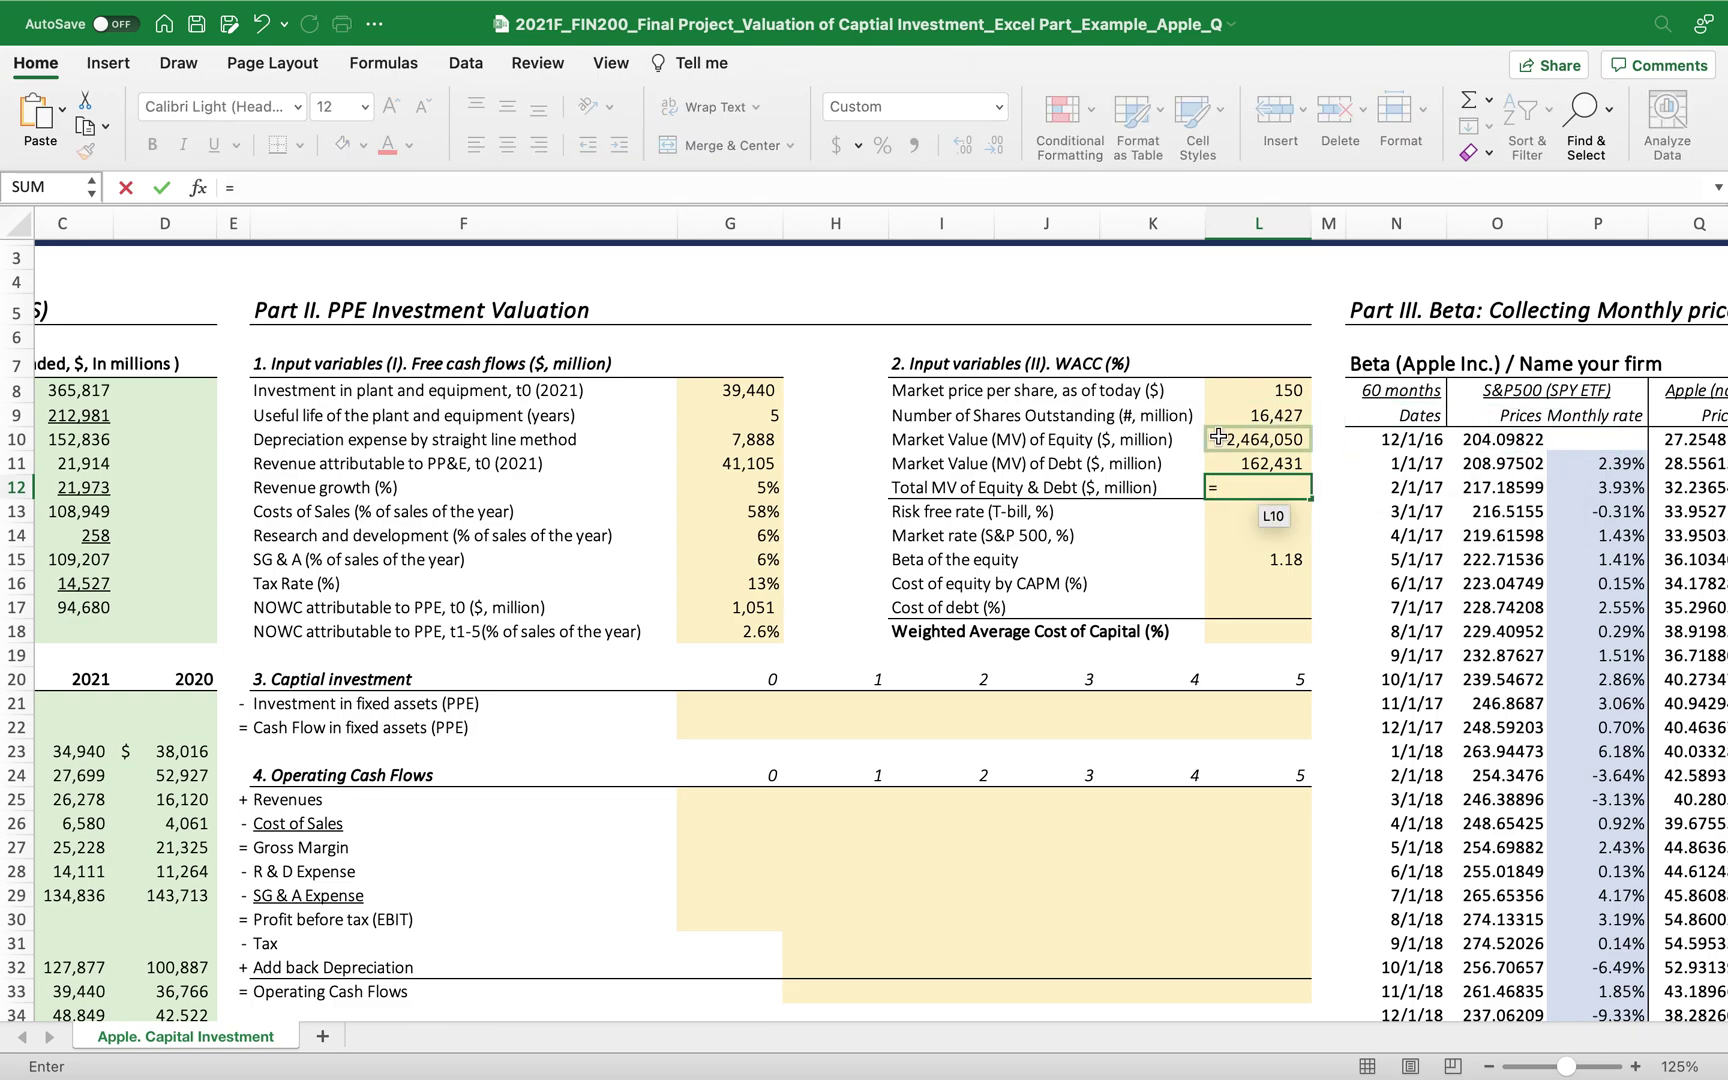
type("+")
left_click(1218, 464)
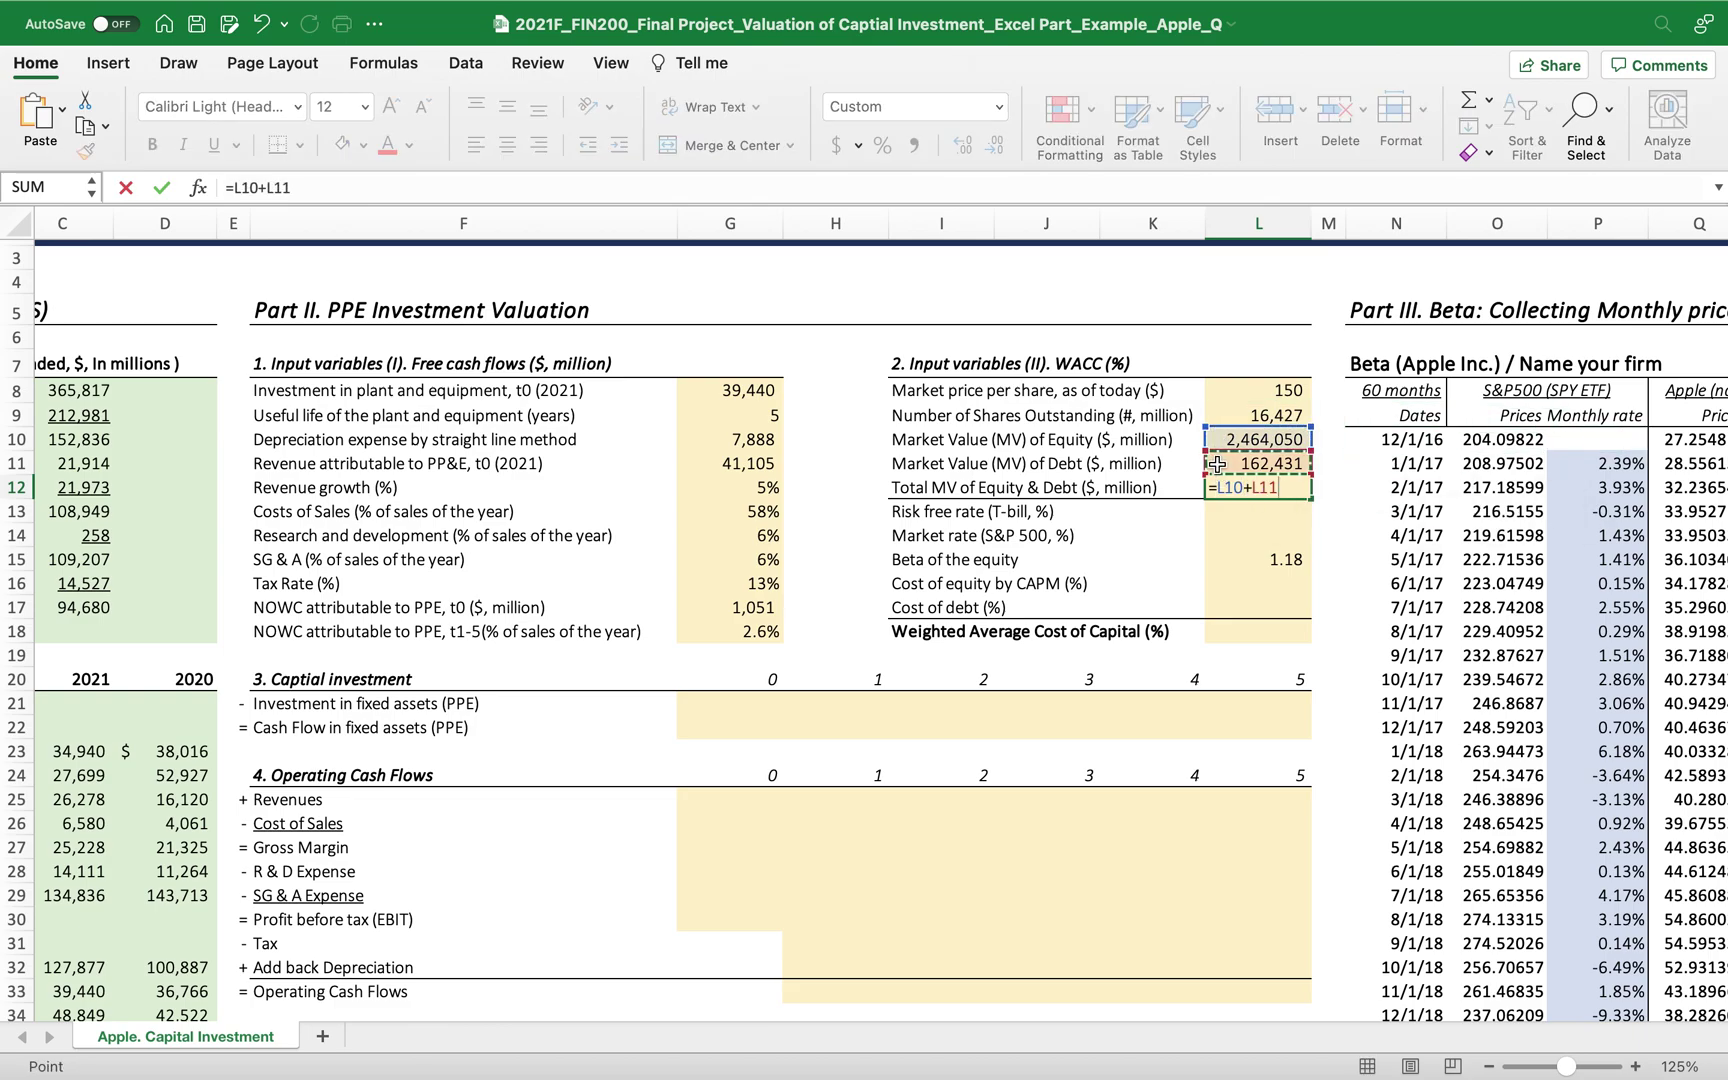
key("Return")
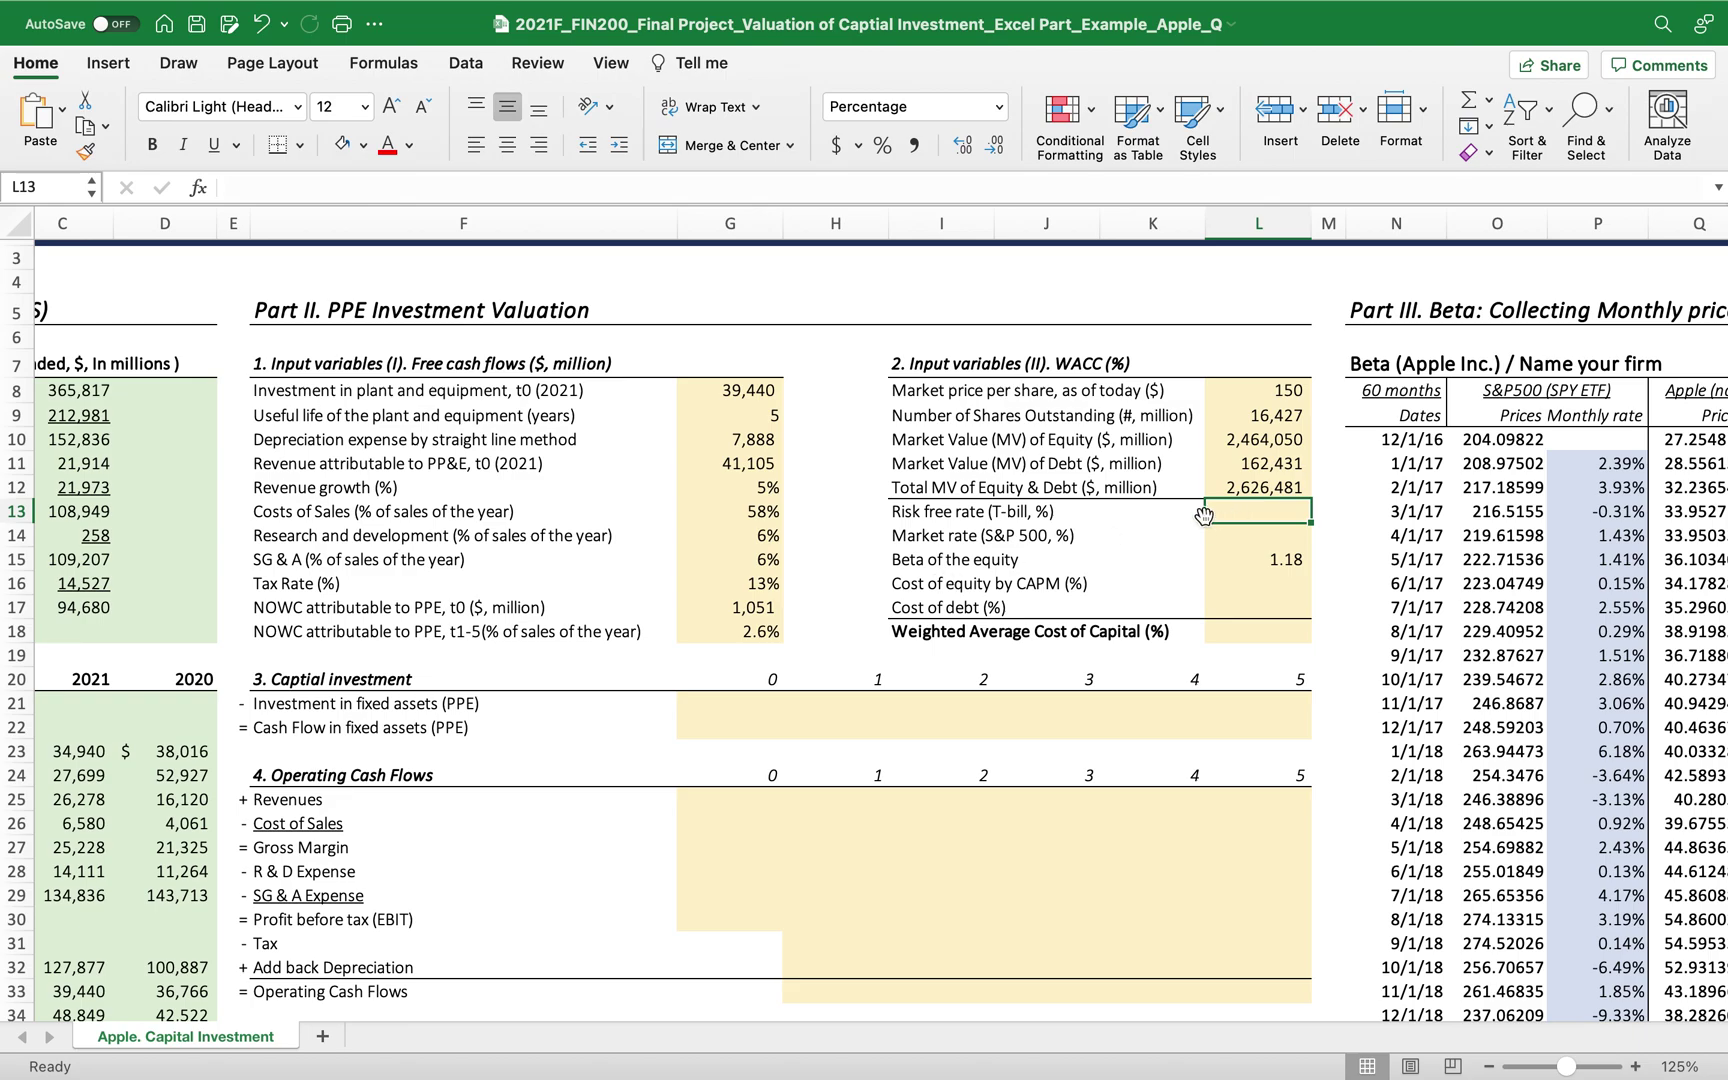
Review the 2021 commercial paper and term debt under current liabilities in the balance sheet.
scroll(906, 648, "left", 4)
scroll(515, 832, "down", 5)
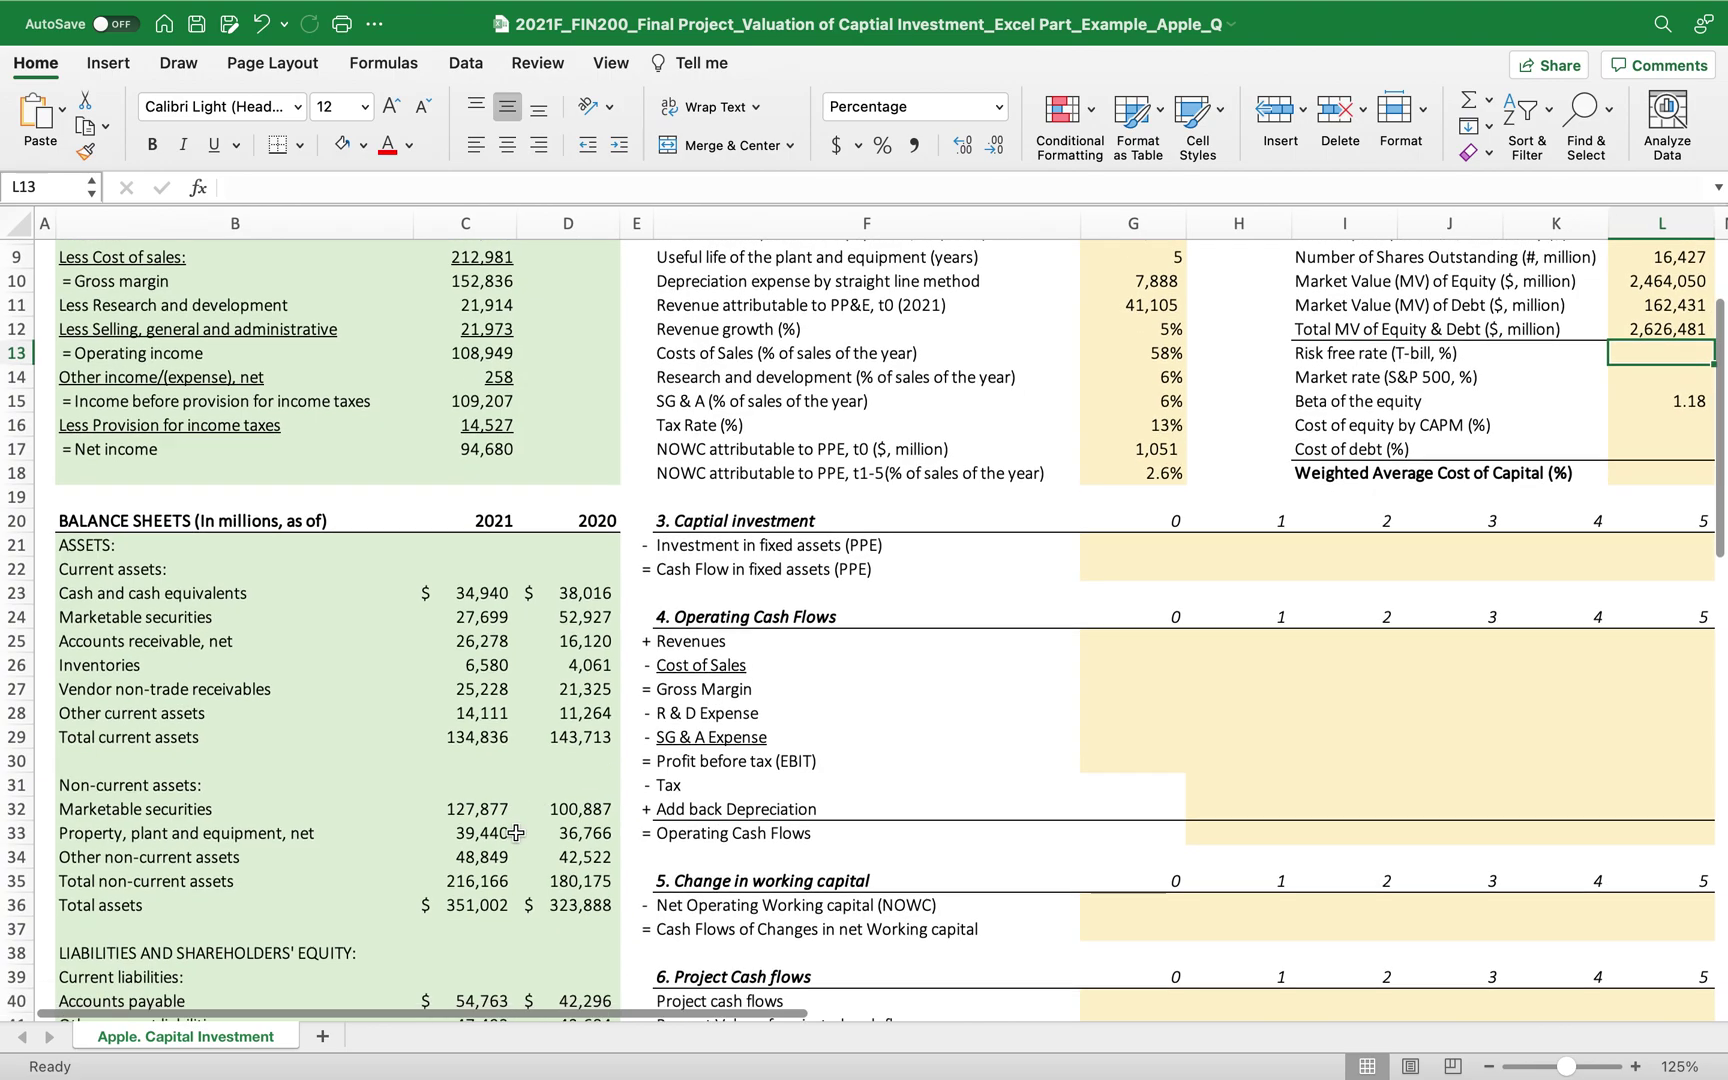
scroll(516, 832, "down", 3)
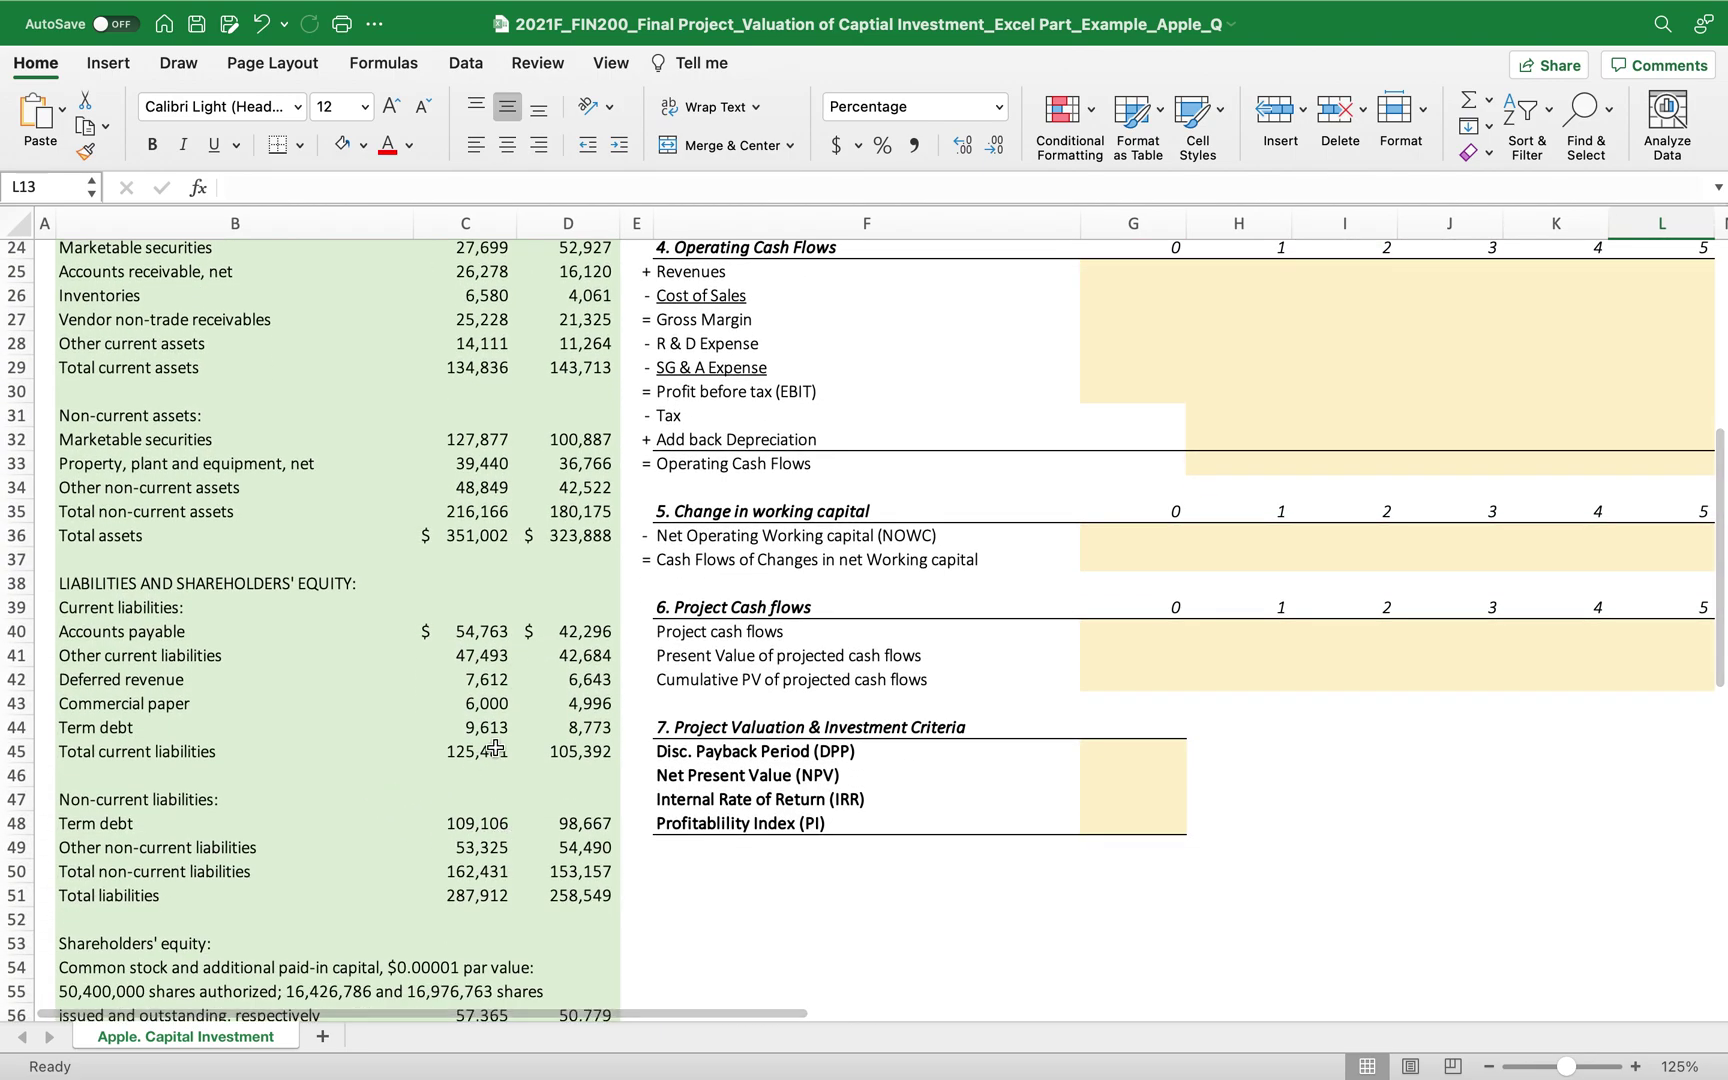
left_click(490, 706)
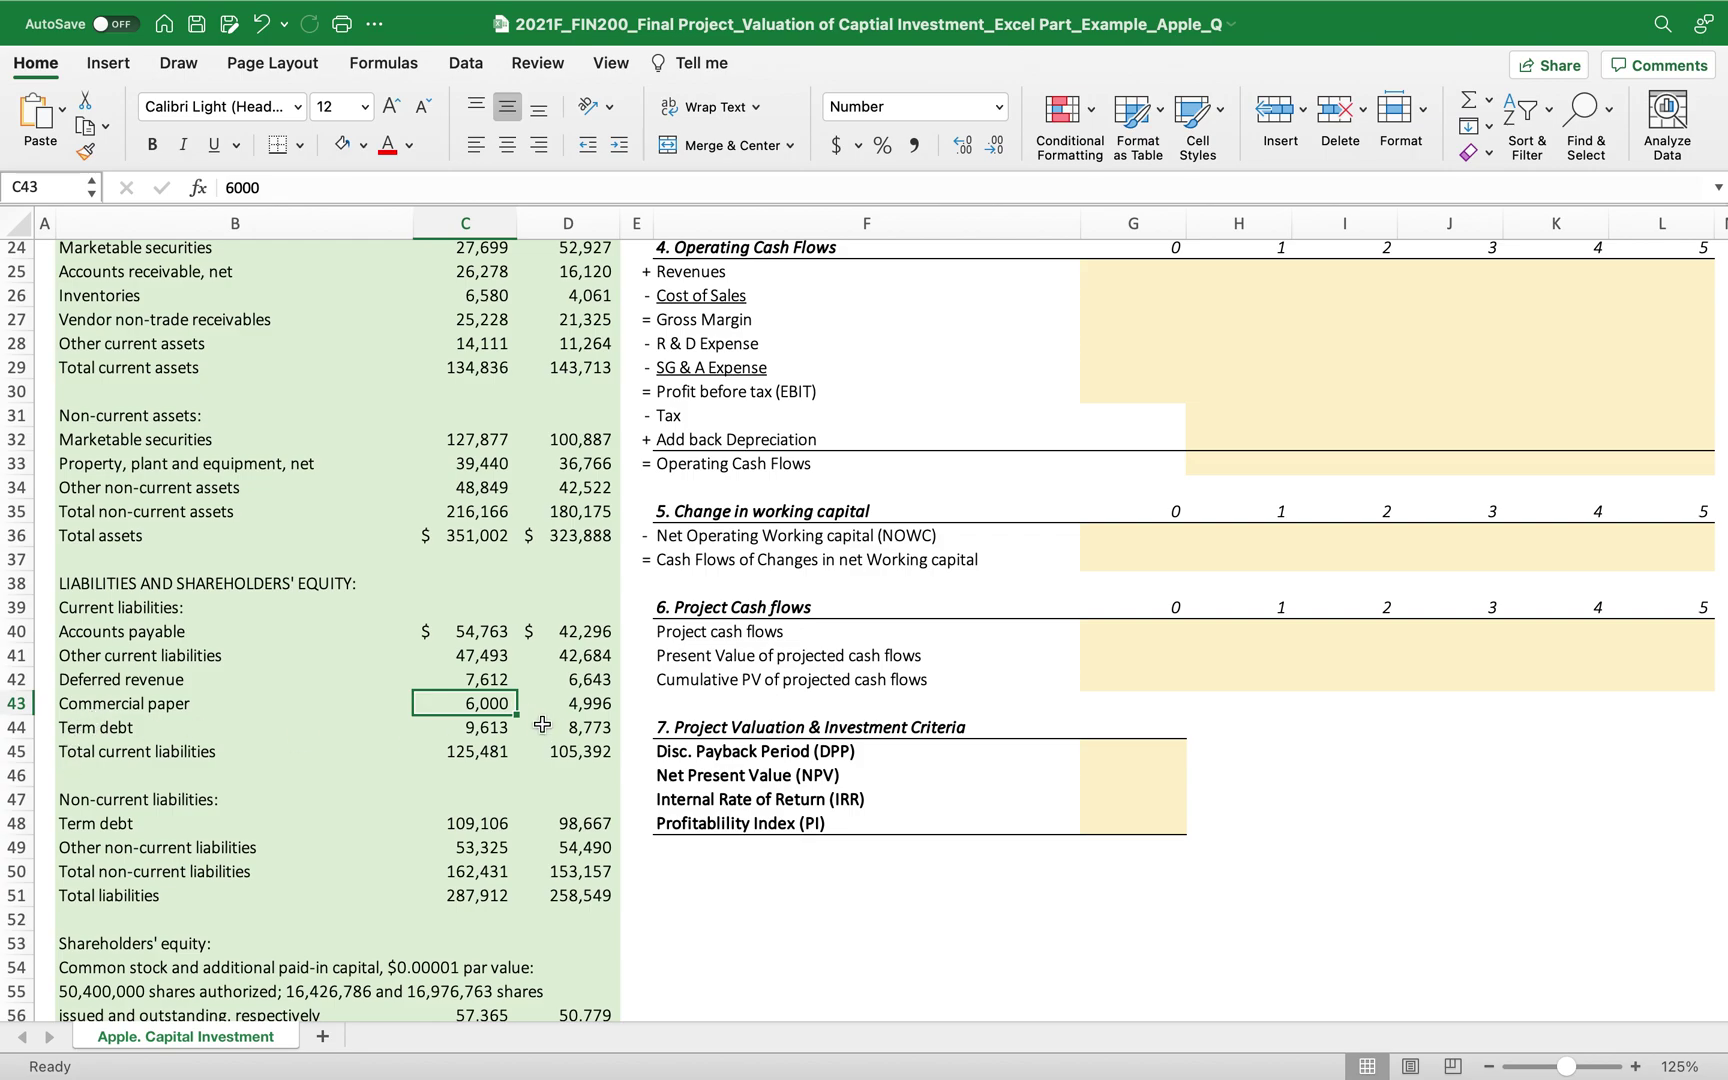
left_click(486, 727)
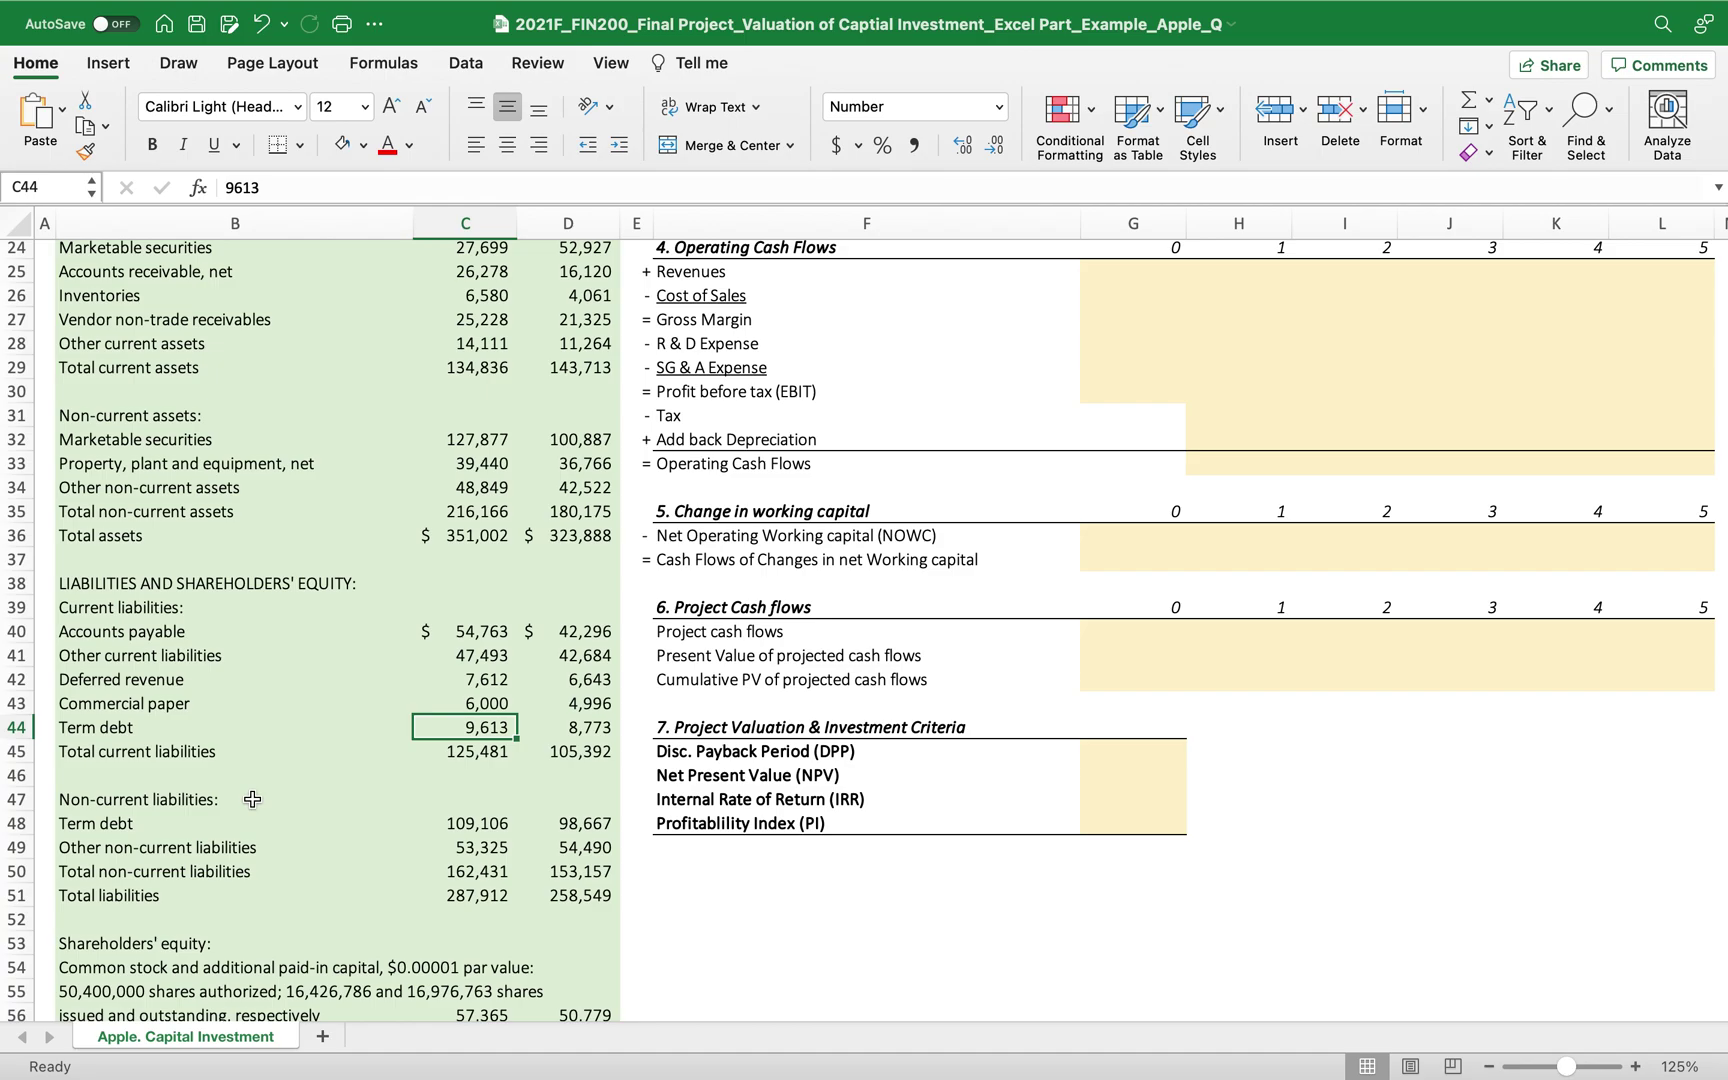
scroll(568, 836, "up", 10)
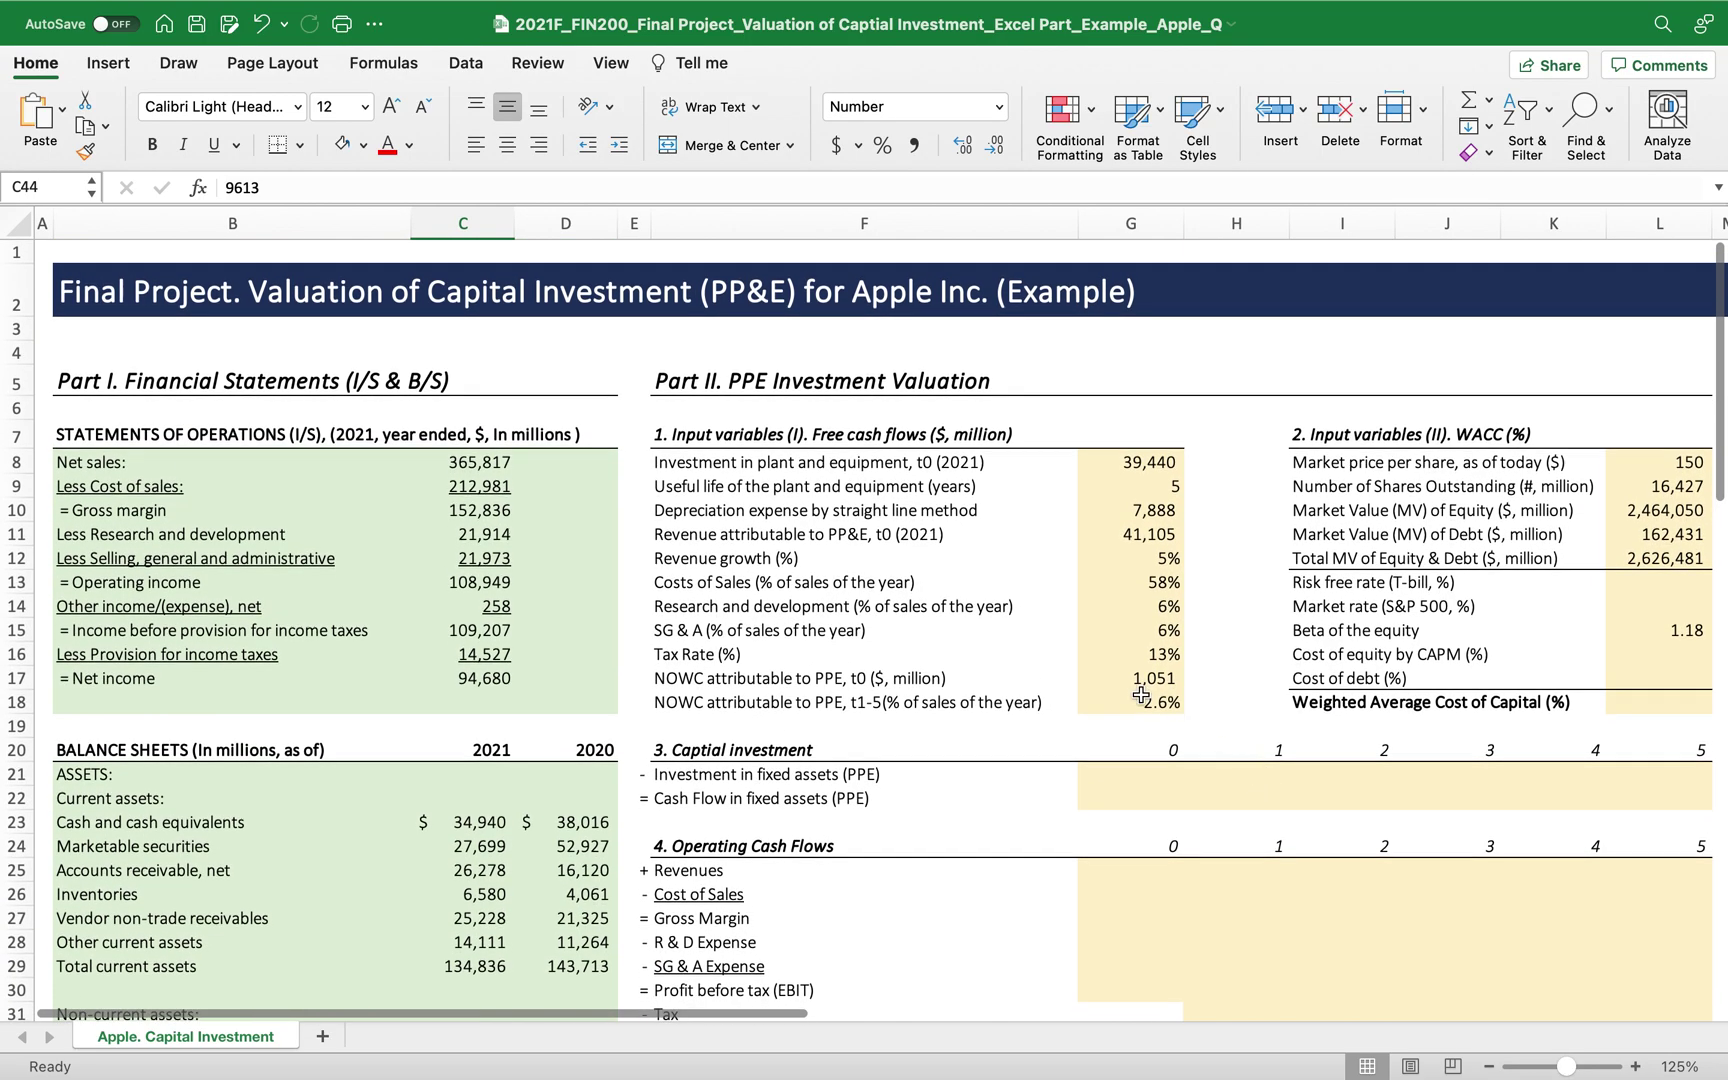
scroll(1508, 680, "right", 8)
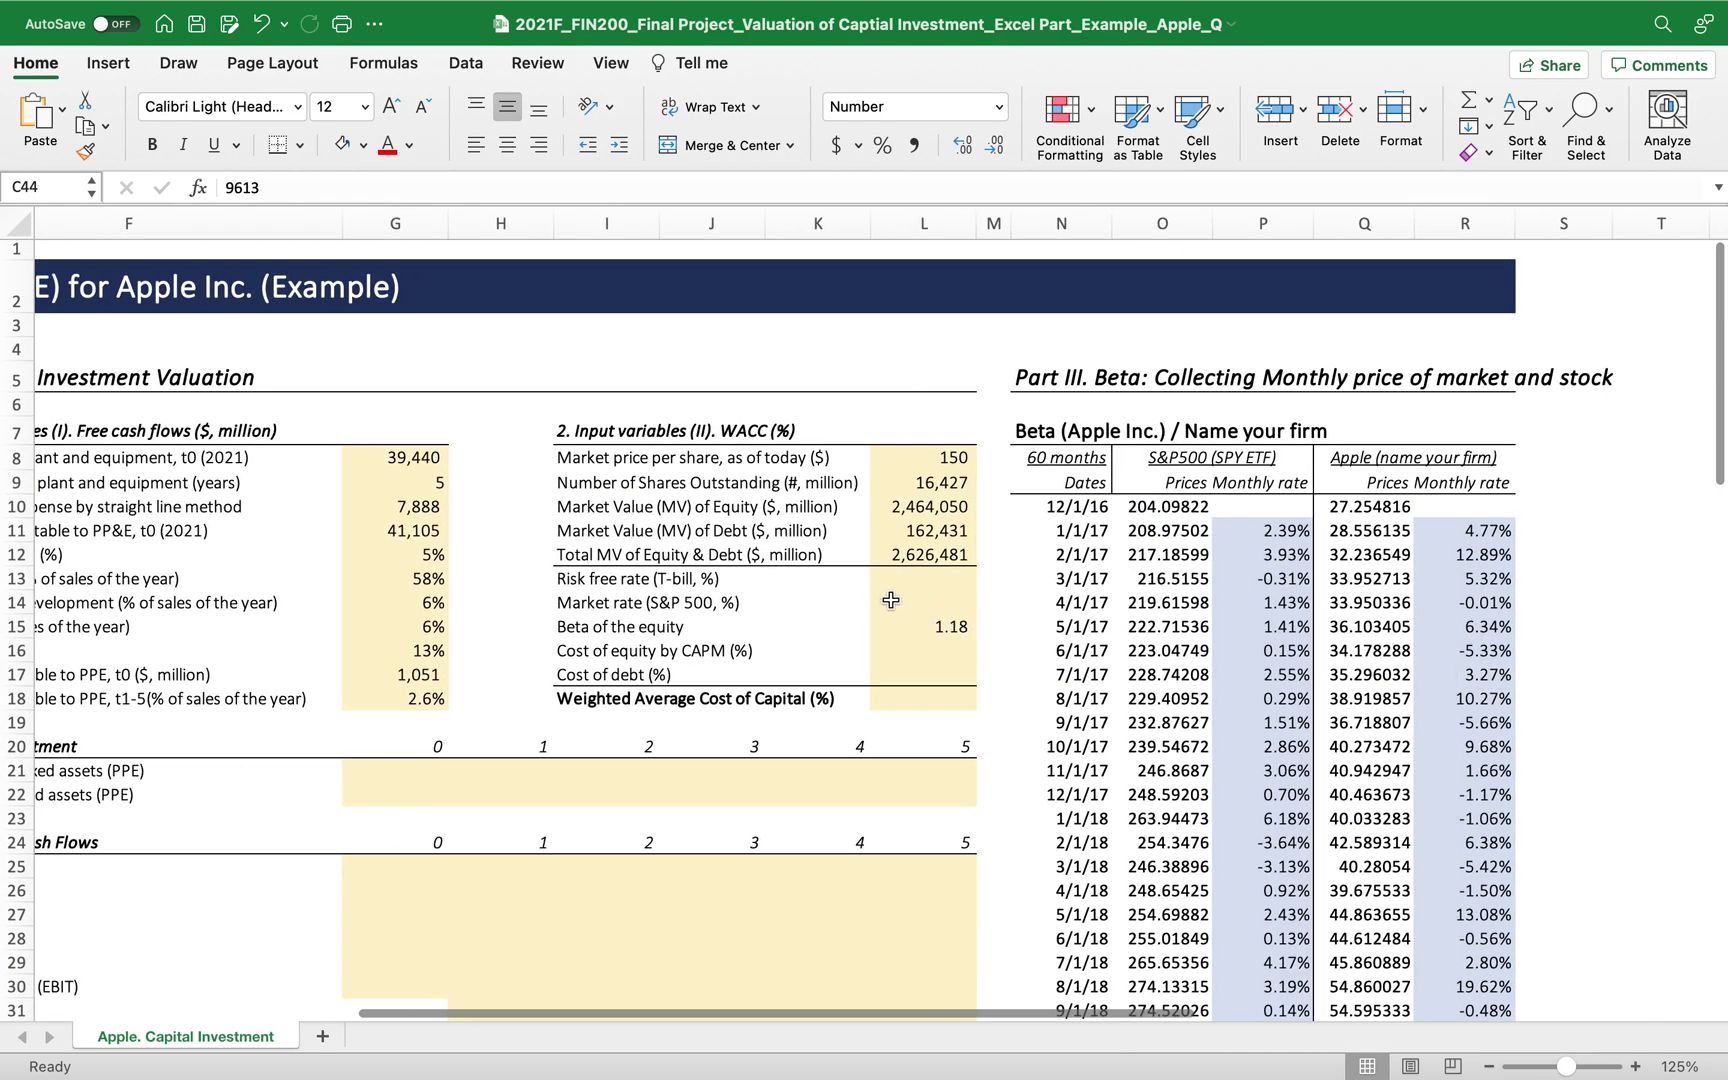
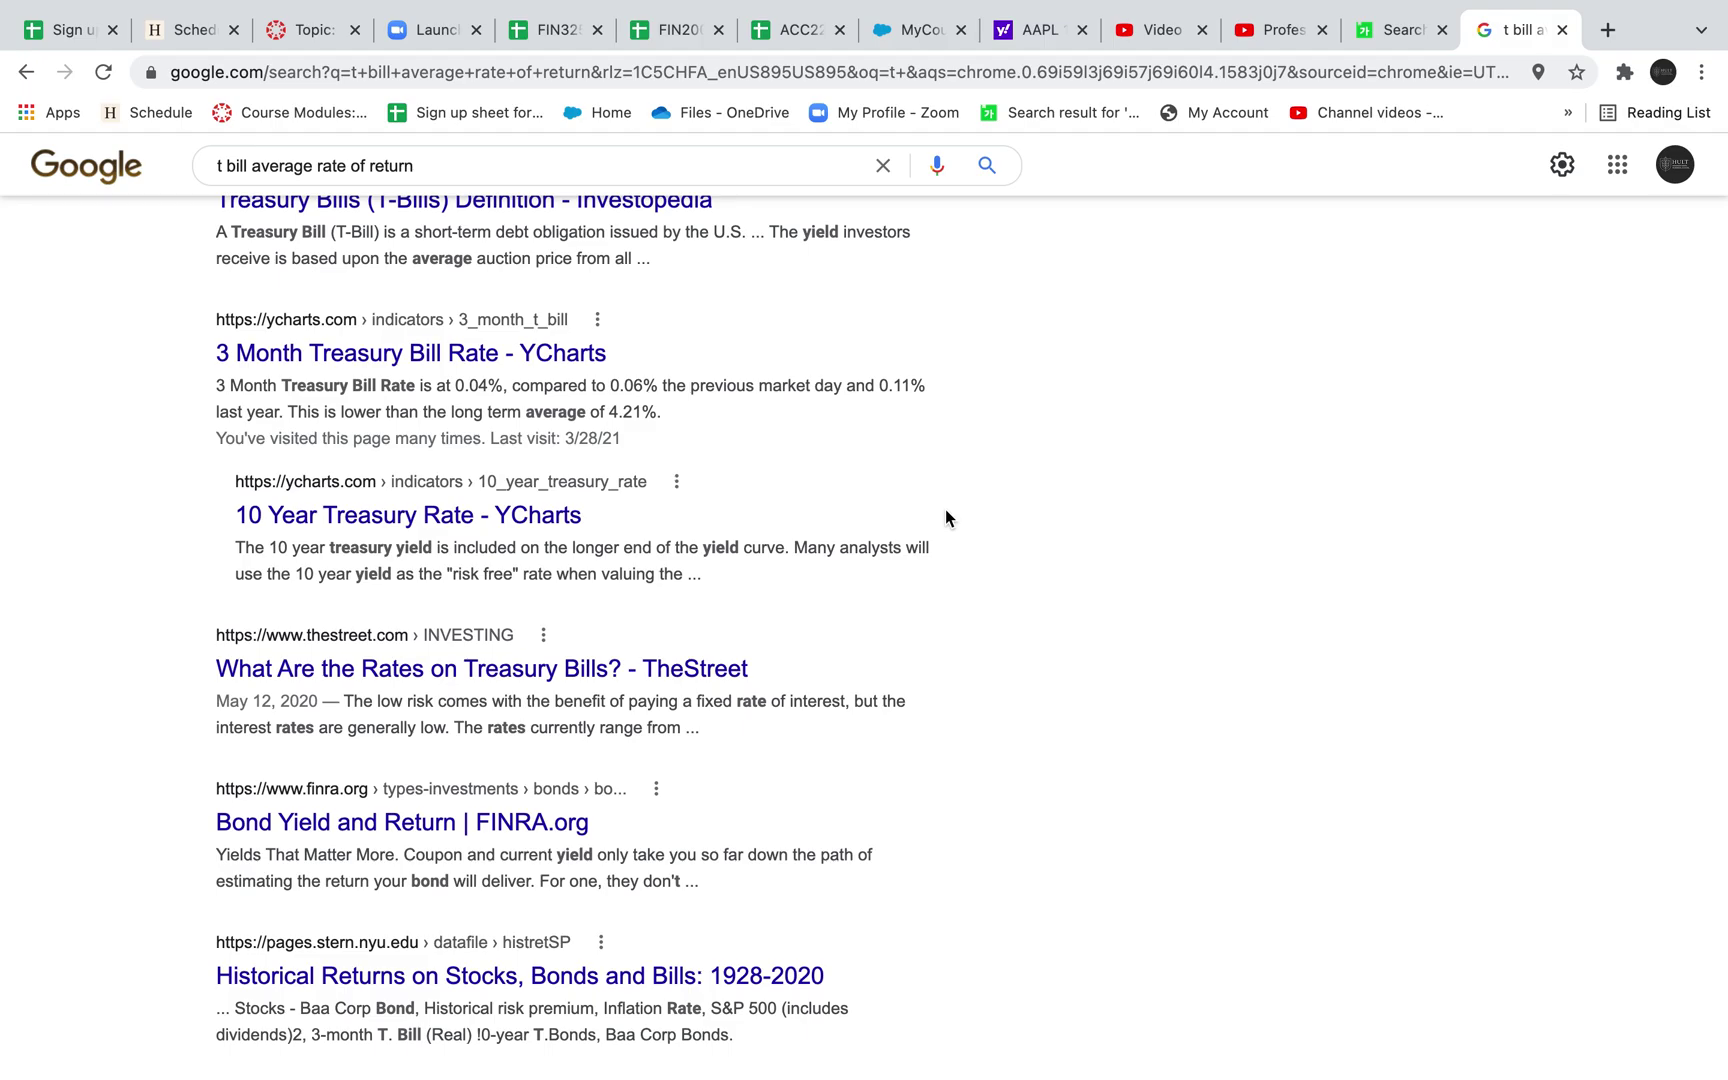
Return to the capital investment workbook in Excel and enter 2.5% as the risk-free rate in L13.
key("super+Tab")
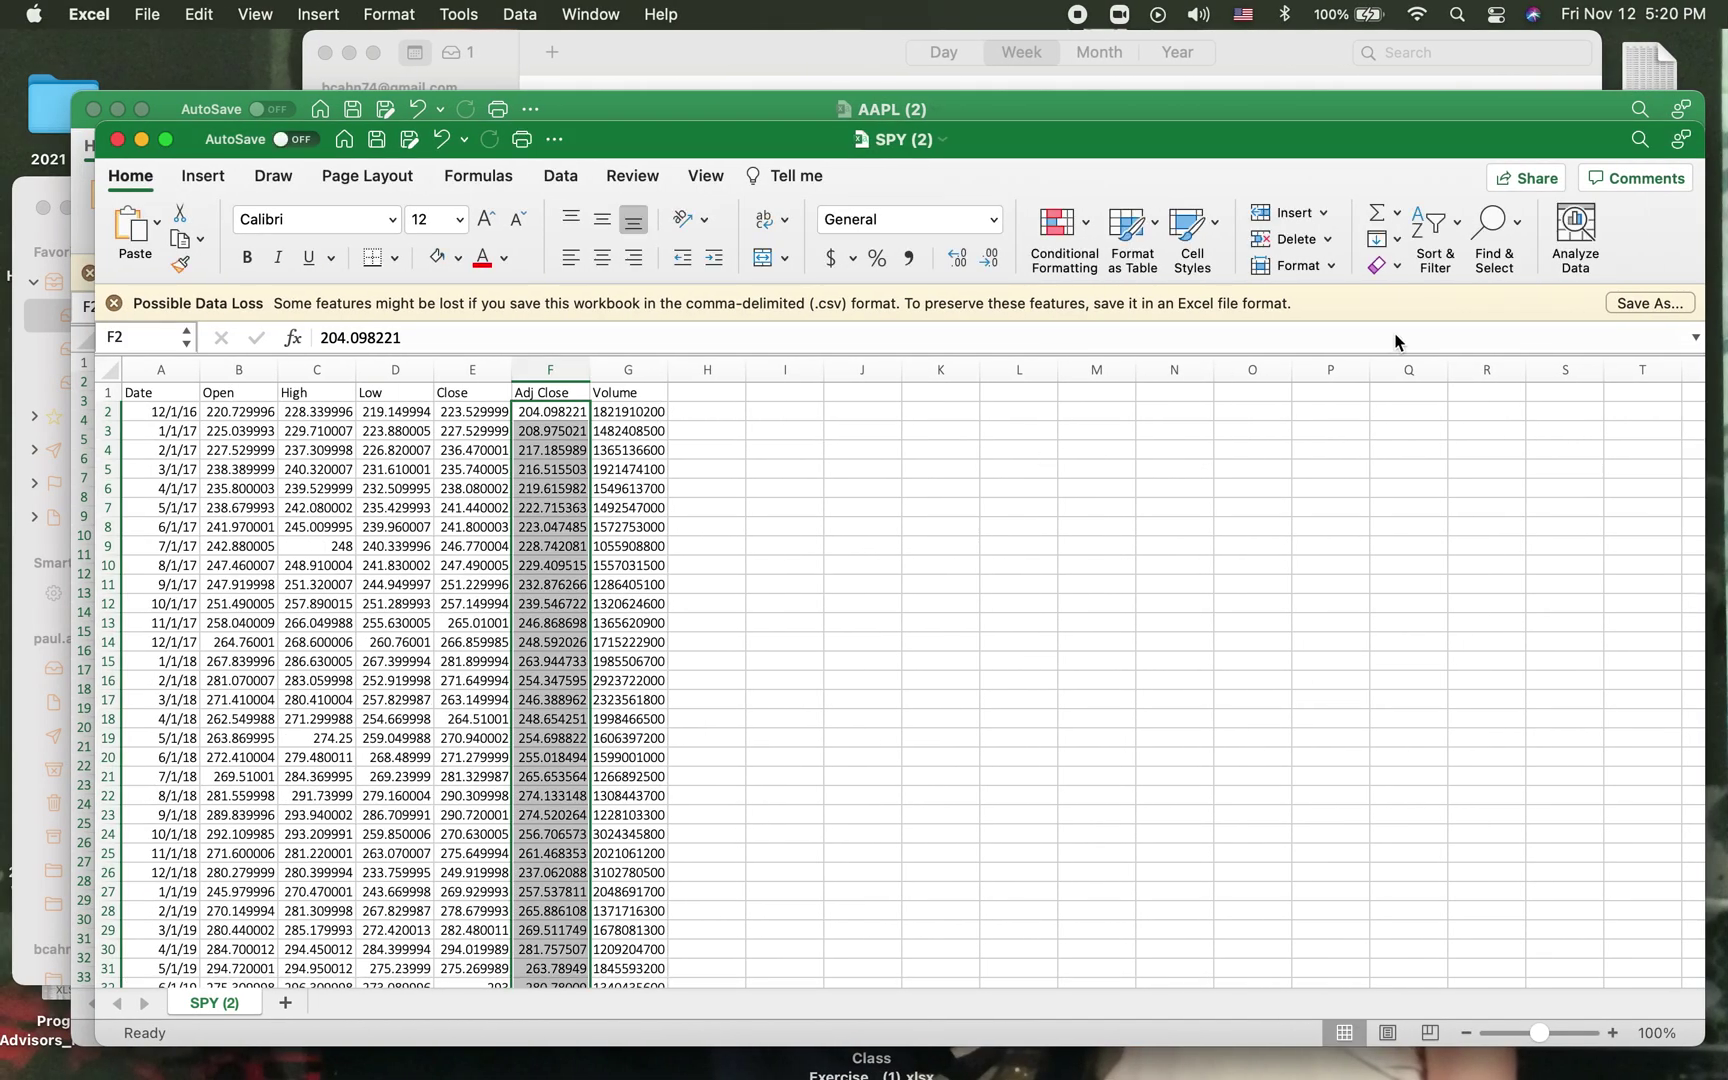
key("ctrl+Right")
key("ctrl+Right")
key("ctrl+Right")
type("2.5")
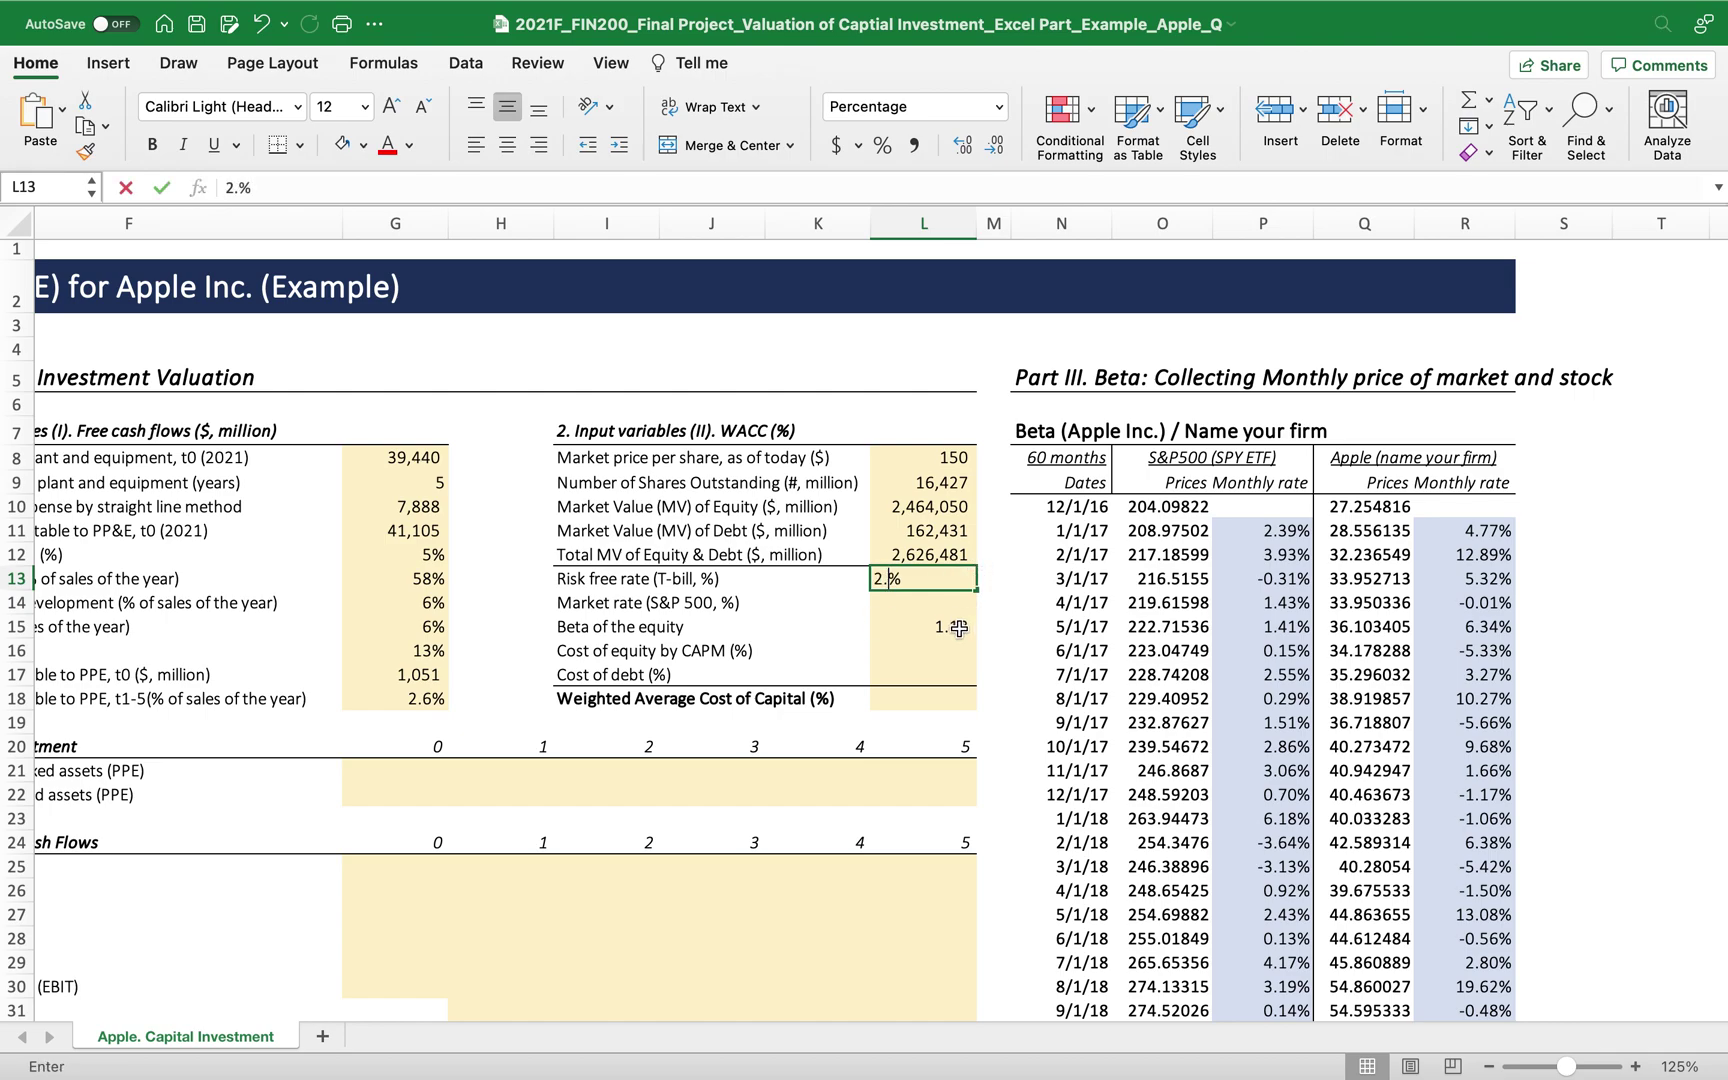
key("Return")
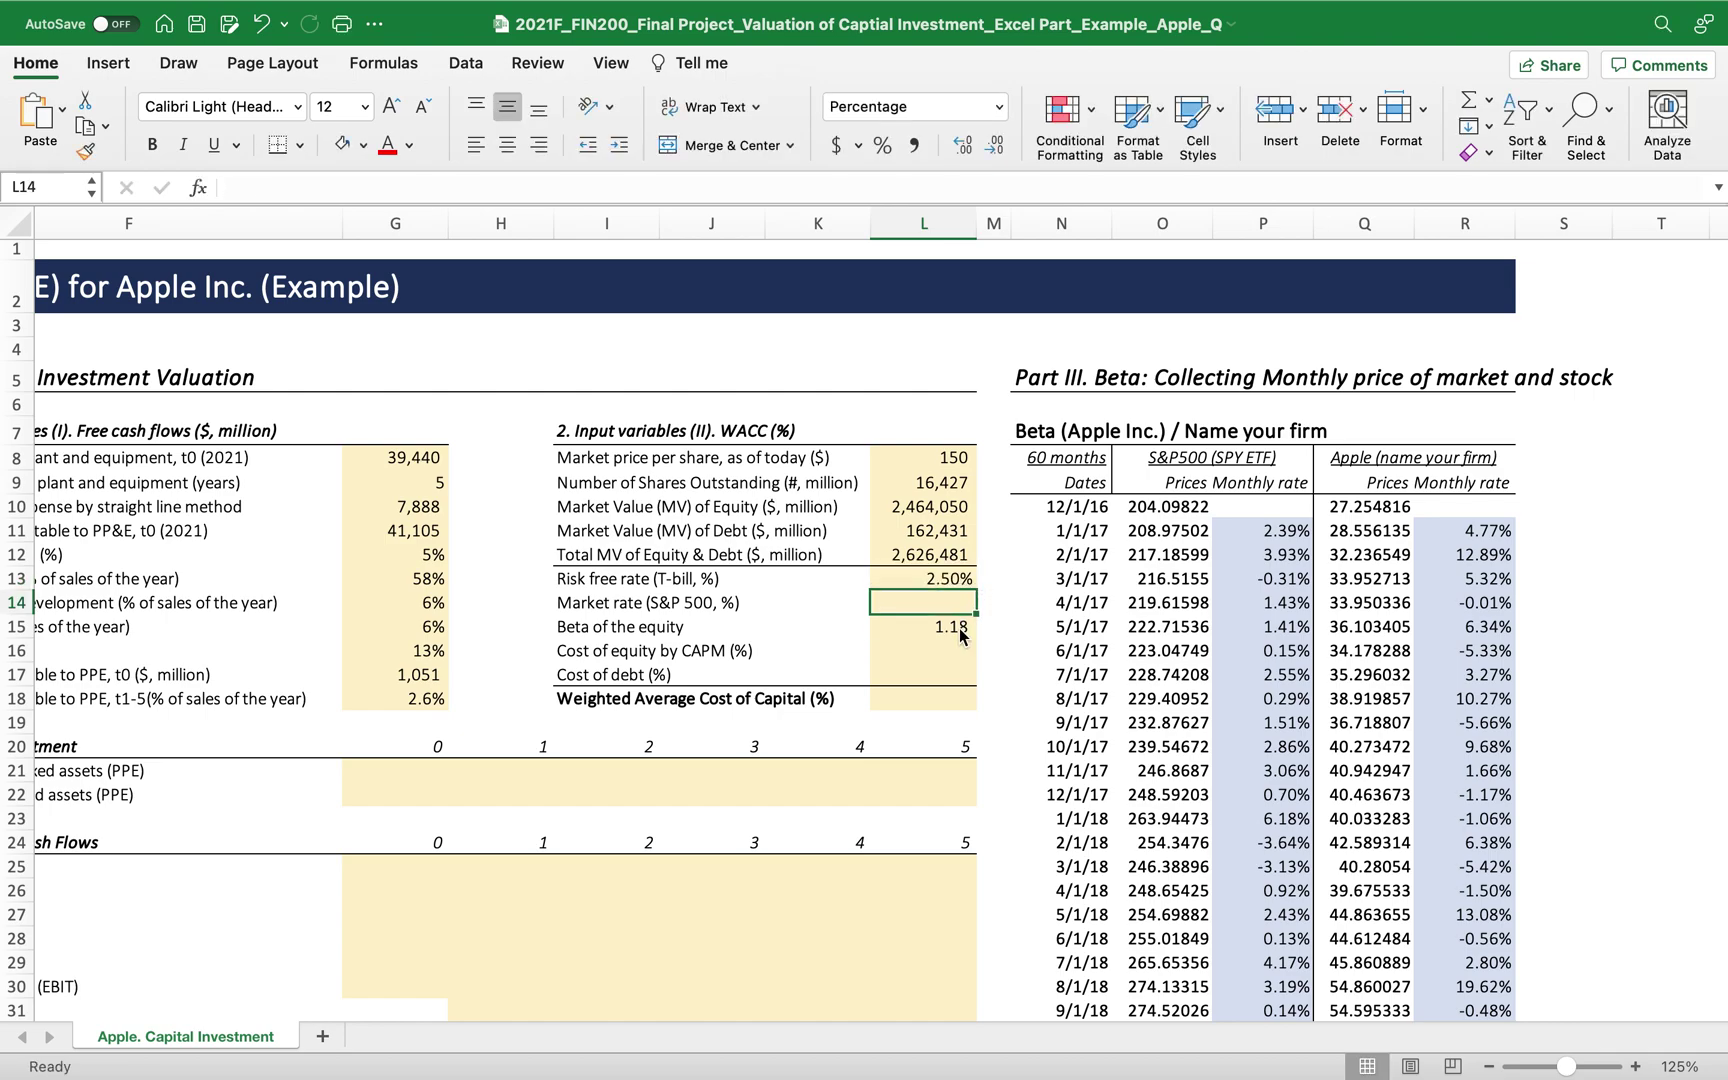
left_click(912, 578)
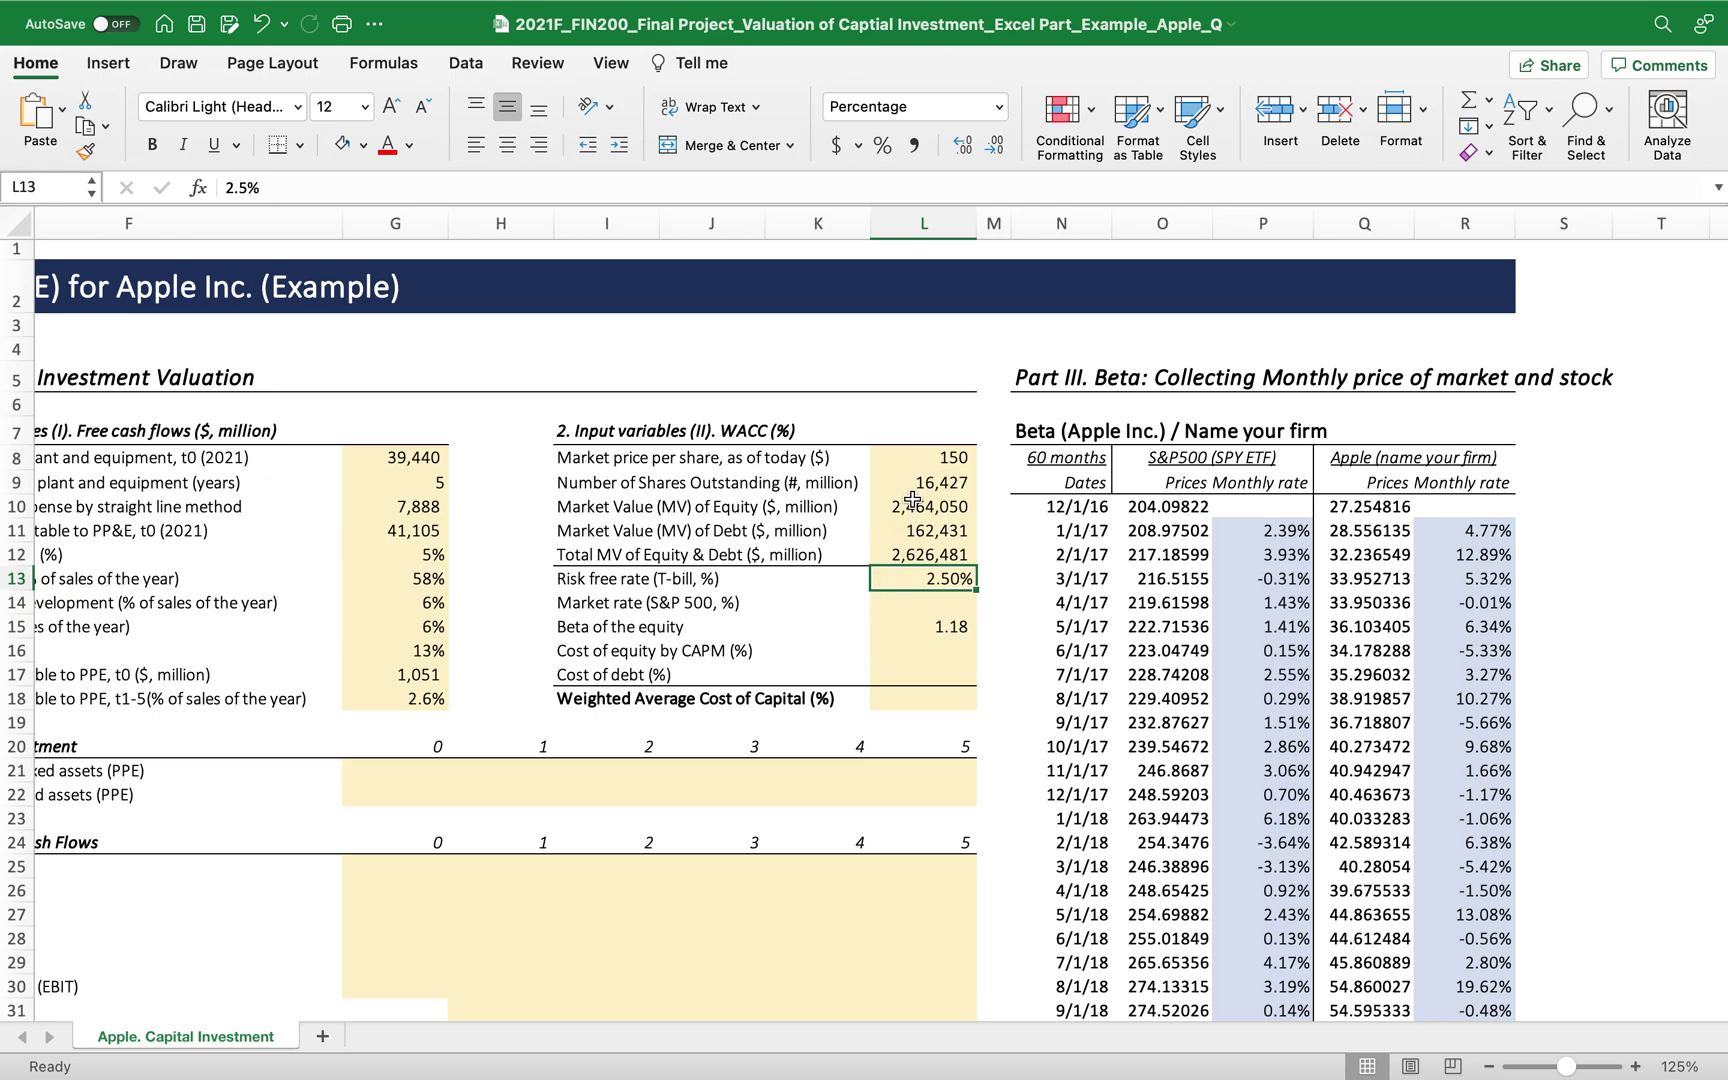
Select the S&P 500 market rate cell L14, switch to Chrome and search Google for "s&p500 average return".
left_click(890, 603)
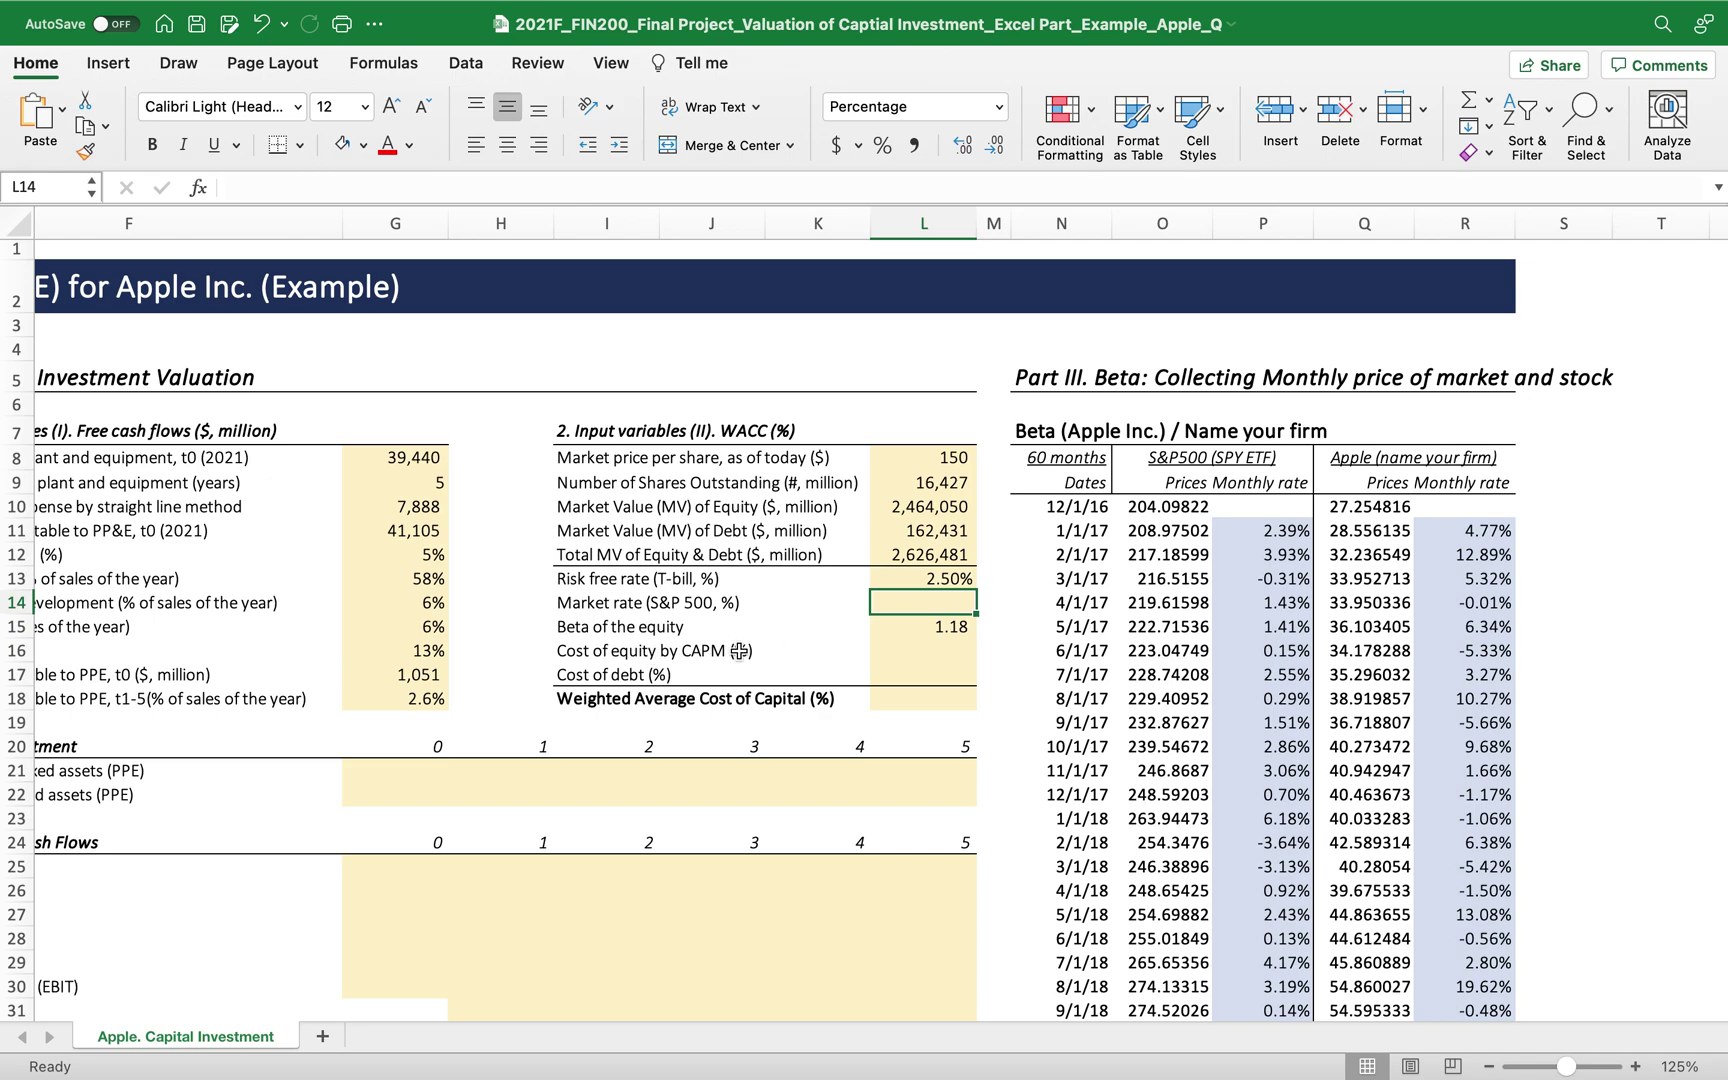
key("super+Tab")
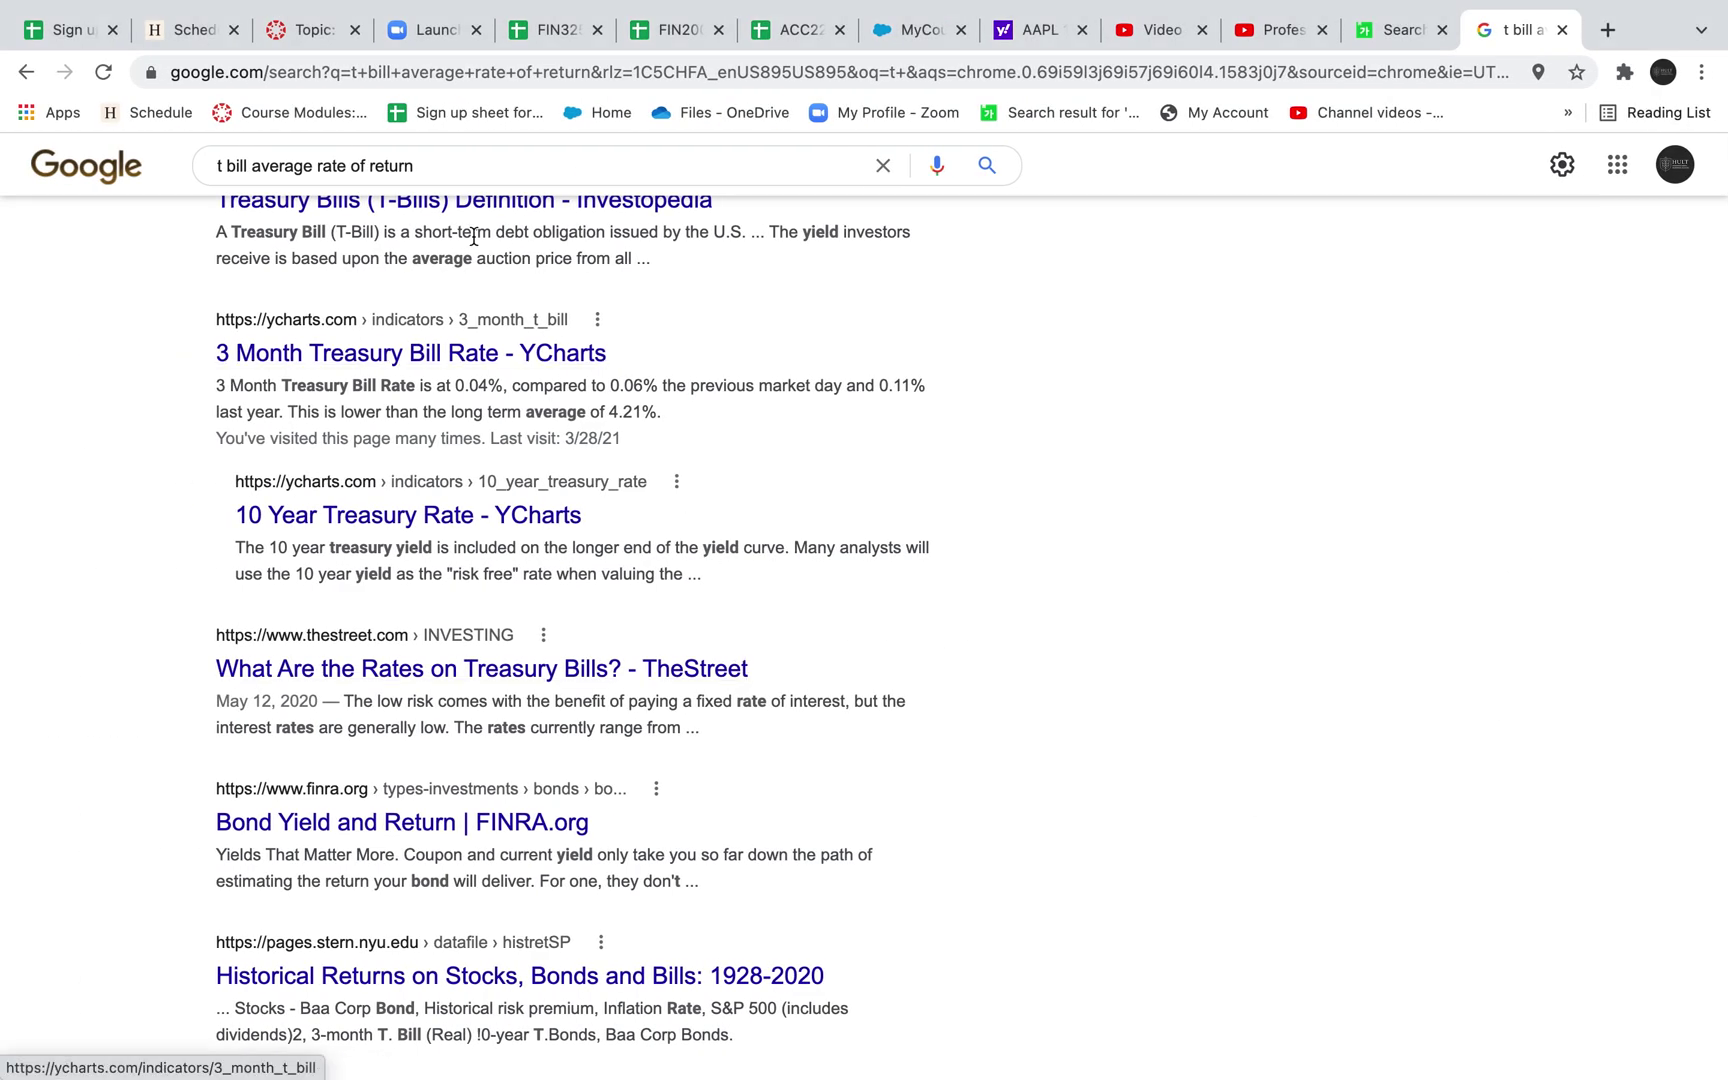
left_click(347, 172)
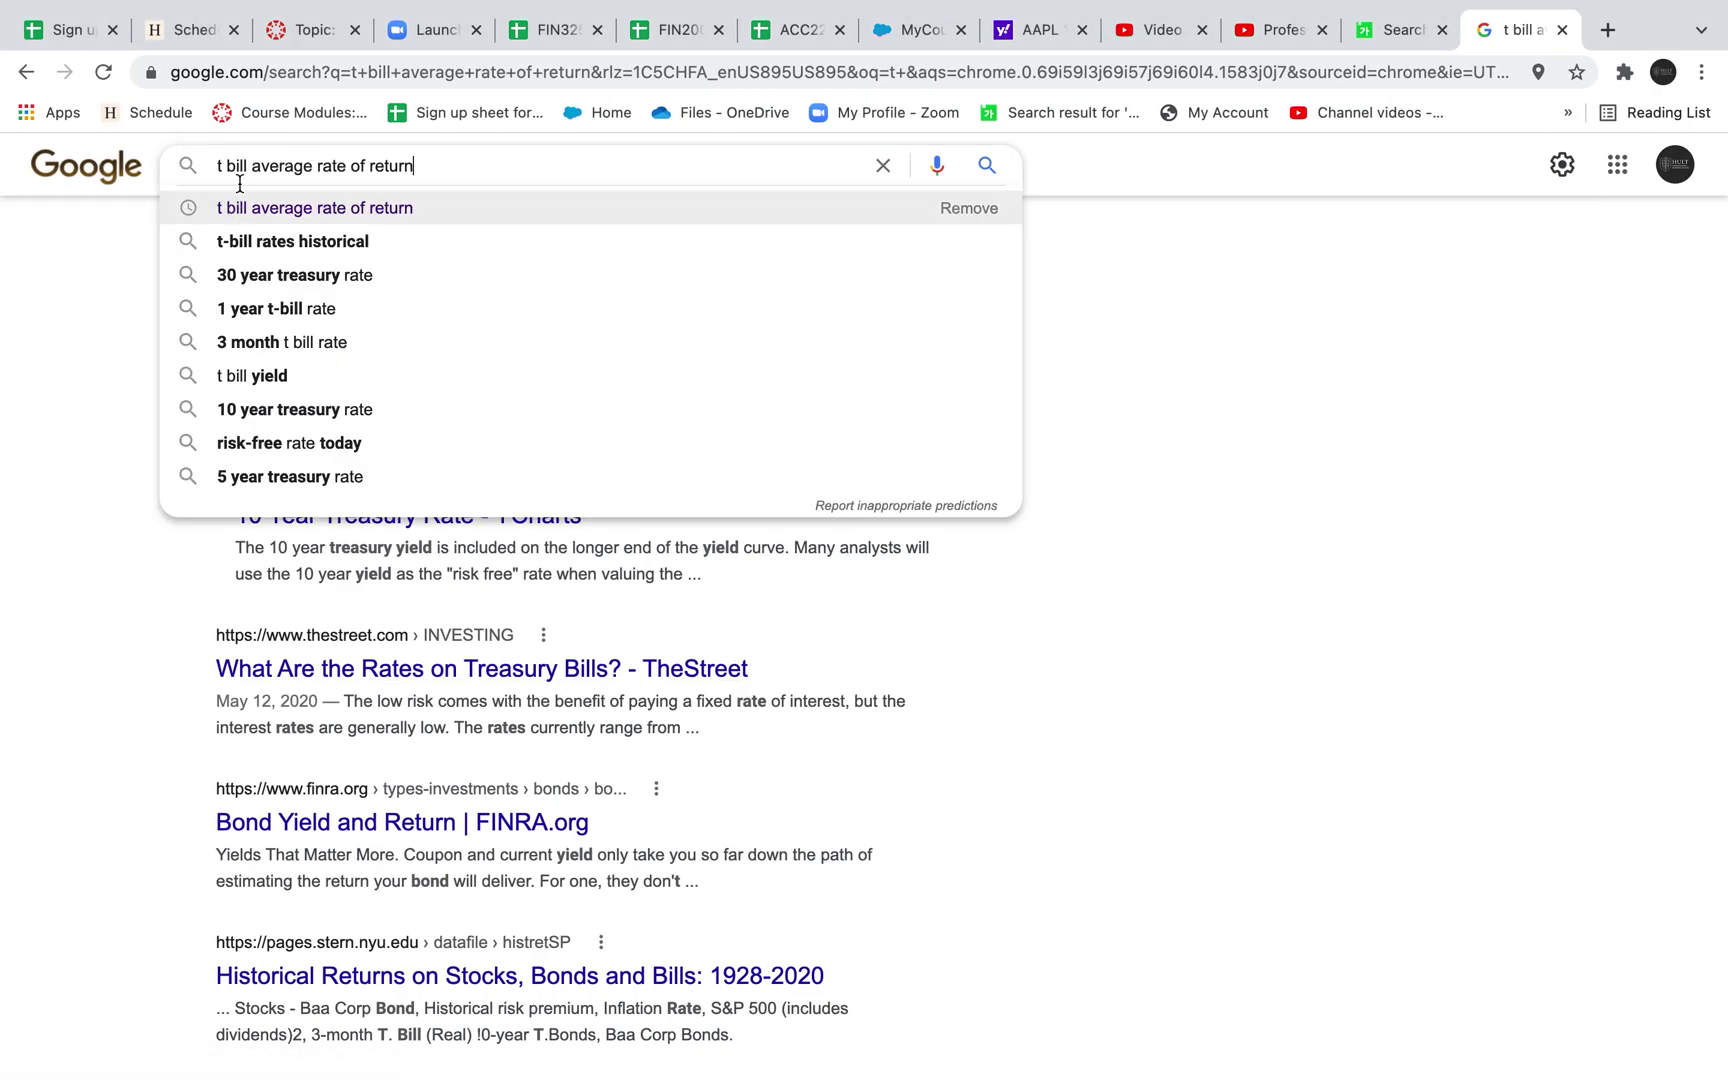
left_click_drag(501, 170, 40, 165)
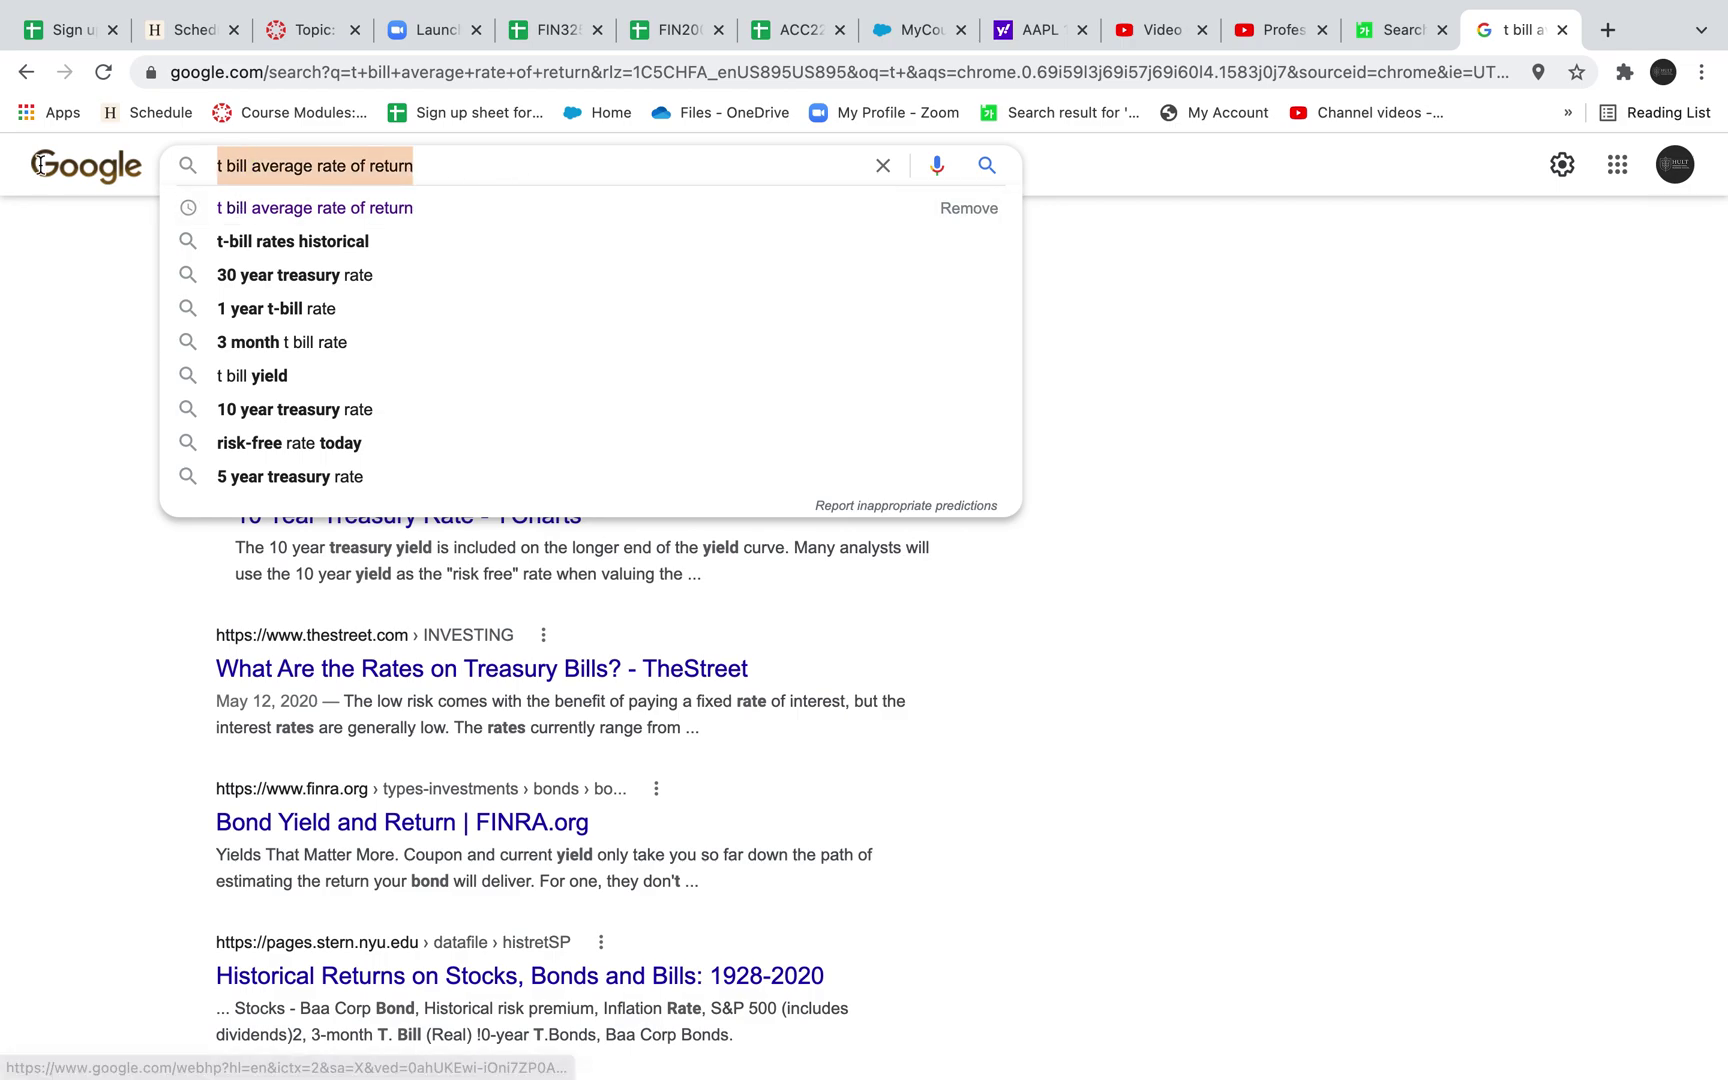
type("s&")
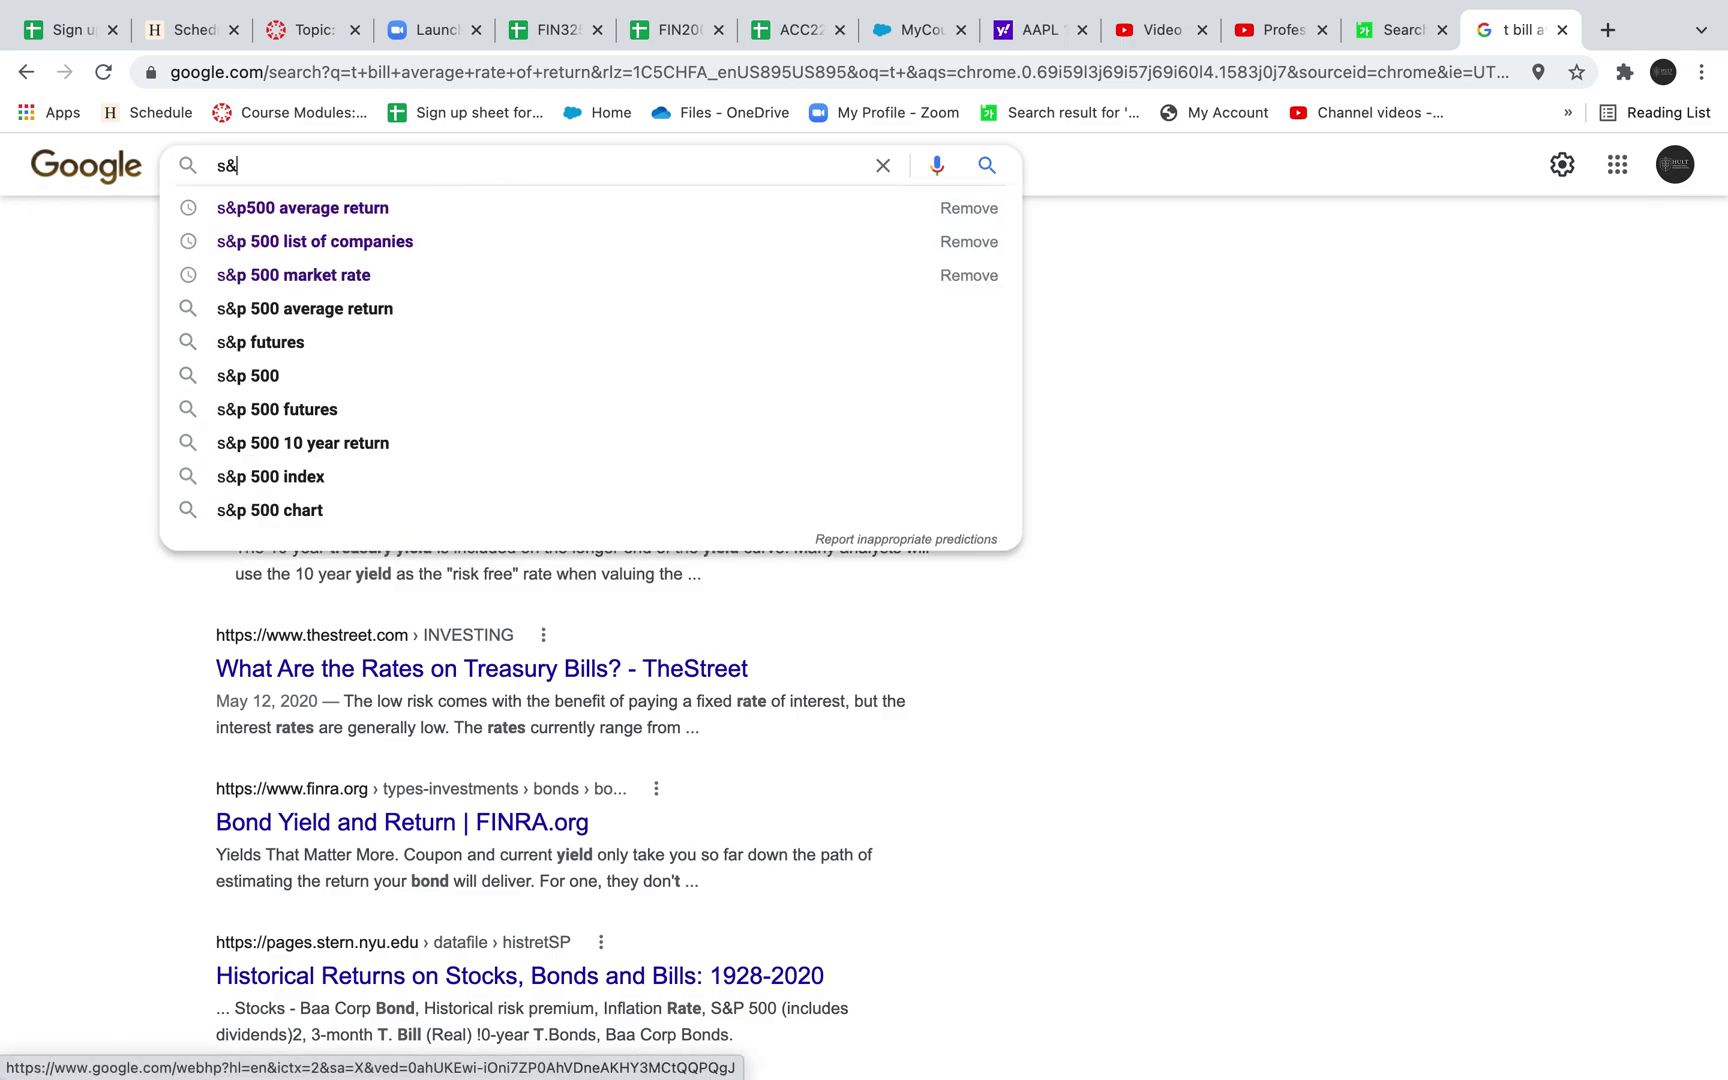
left_click(292, 208)
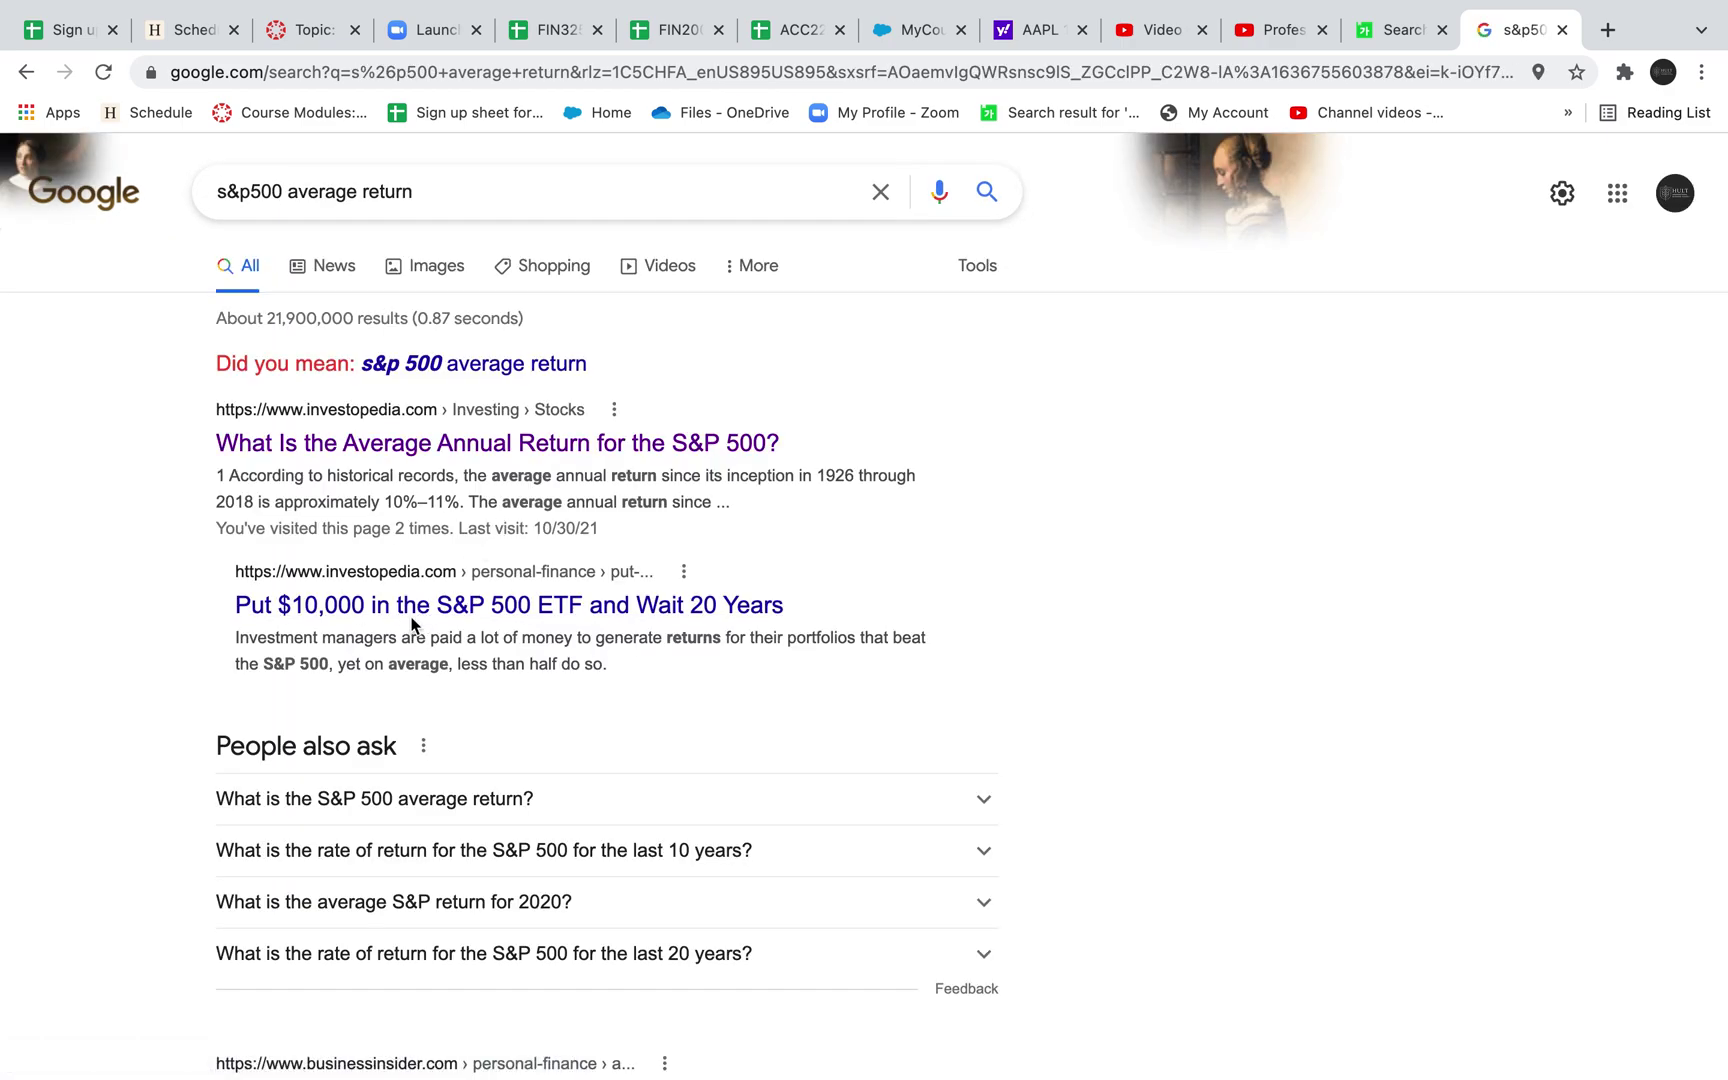
Open NerdWallet's article on the average stock market return from the results and read its historical average section.
scroll(376, 539, "down", 2)
scroll(376, 539, "down", 6)
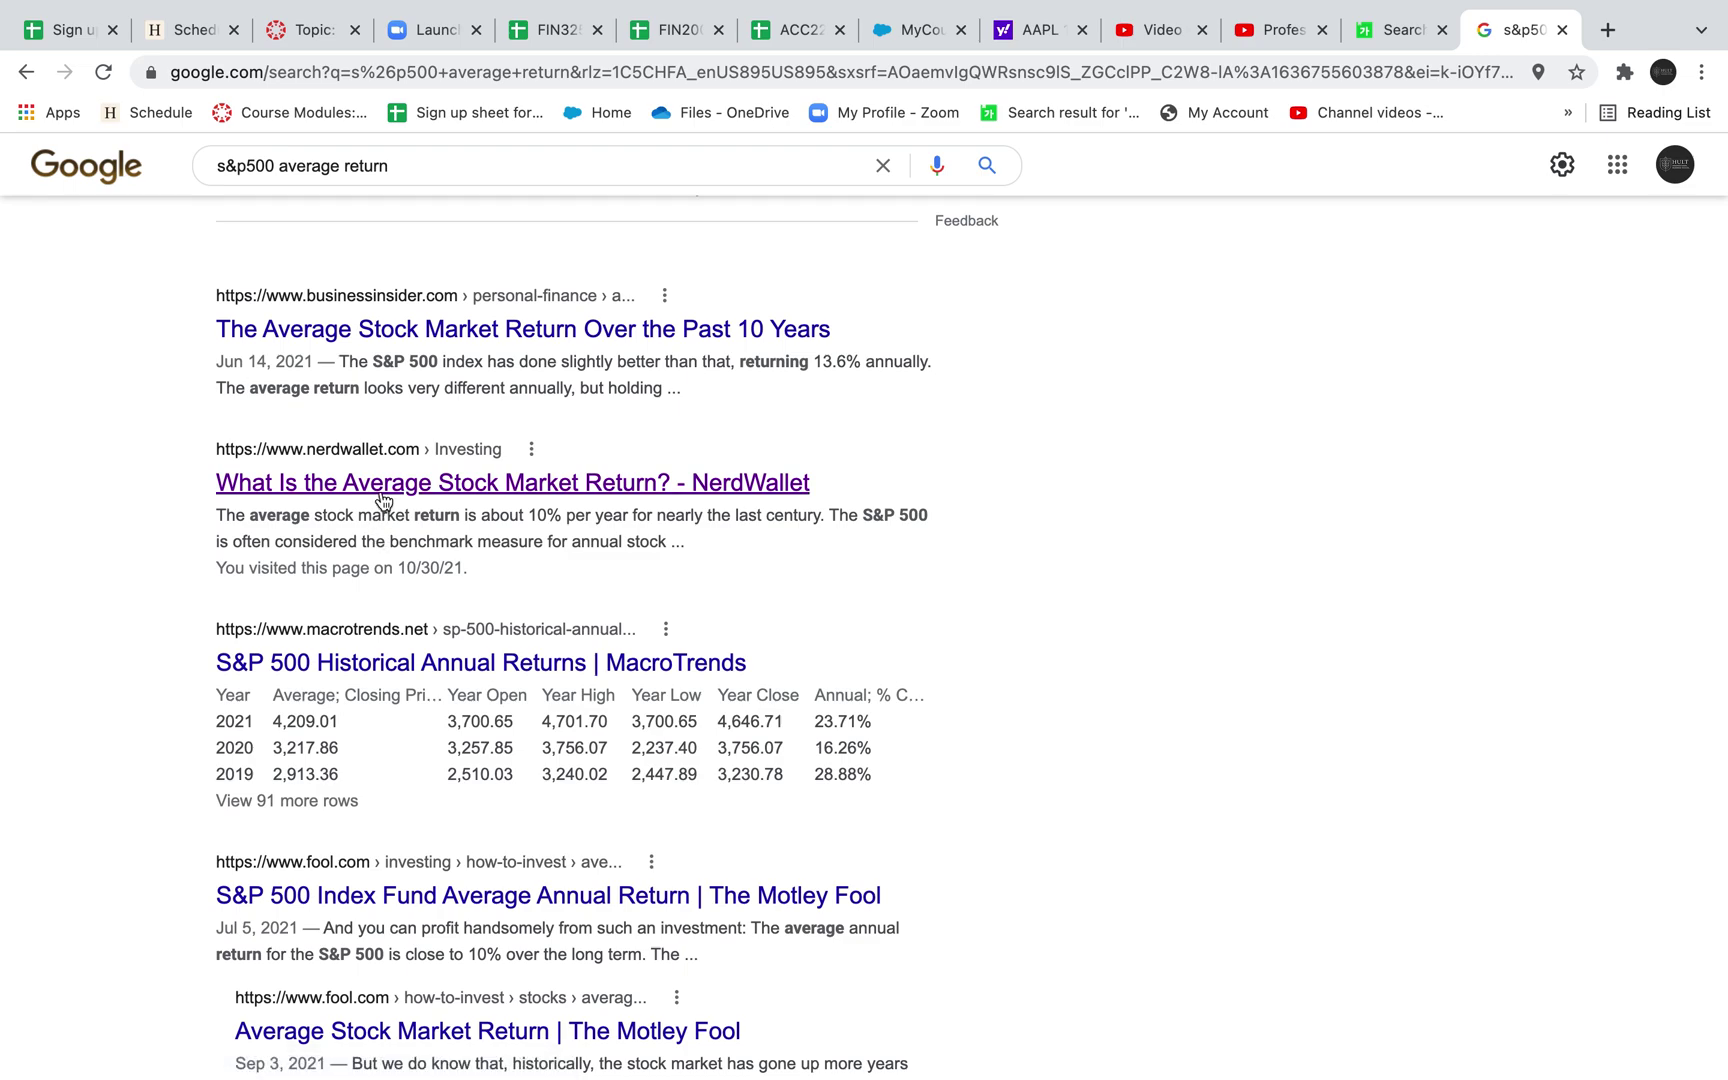
left_click(382, 490)
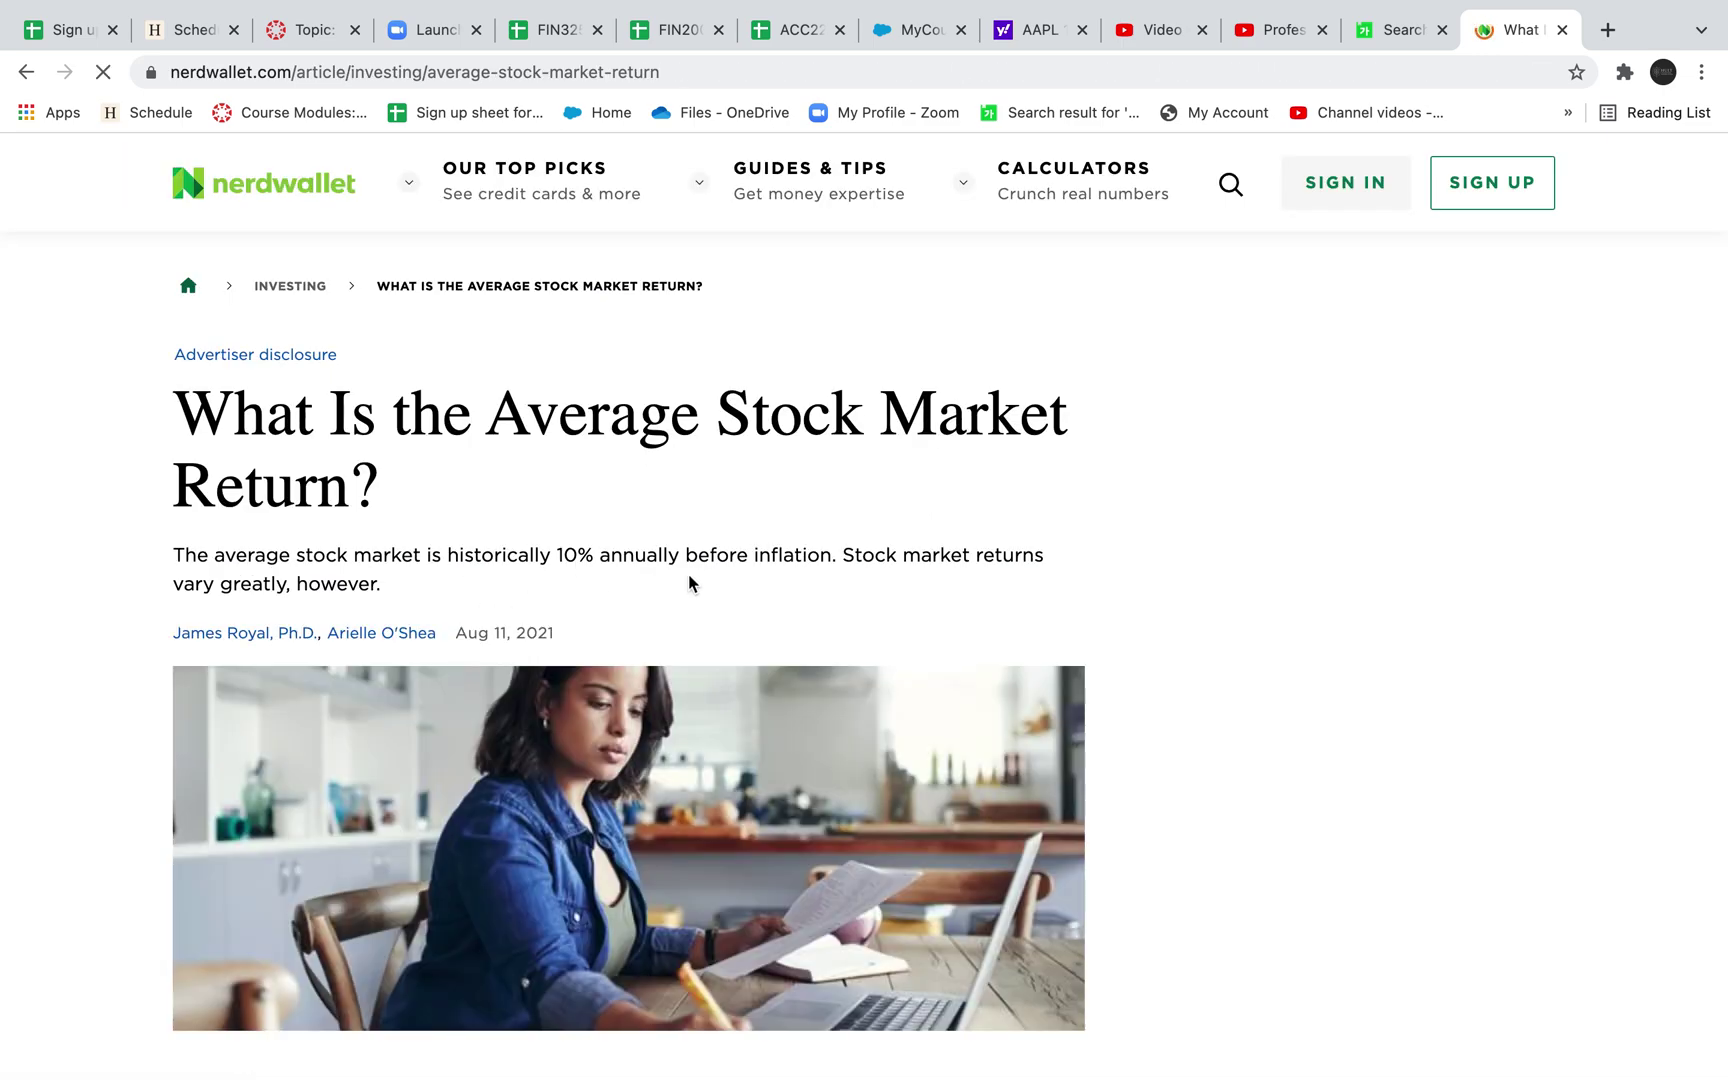
scroll(740, 670, "down", 10)
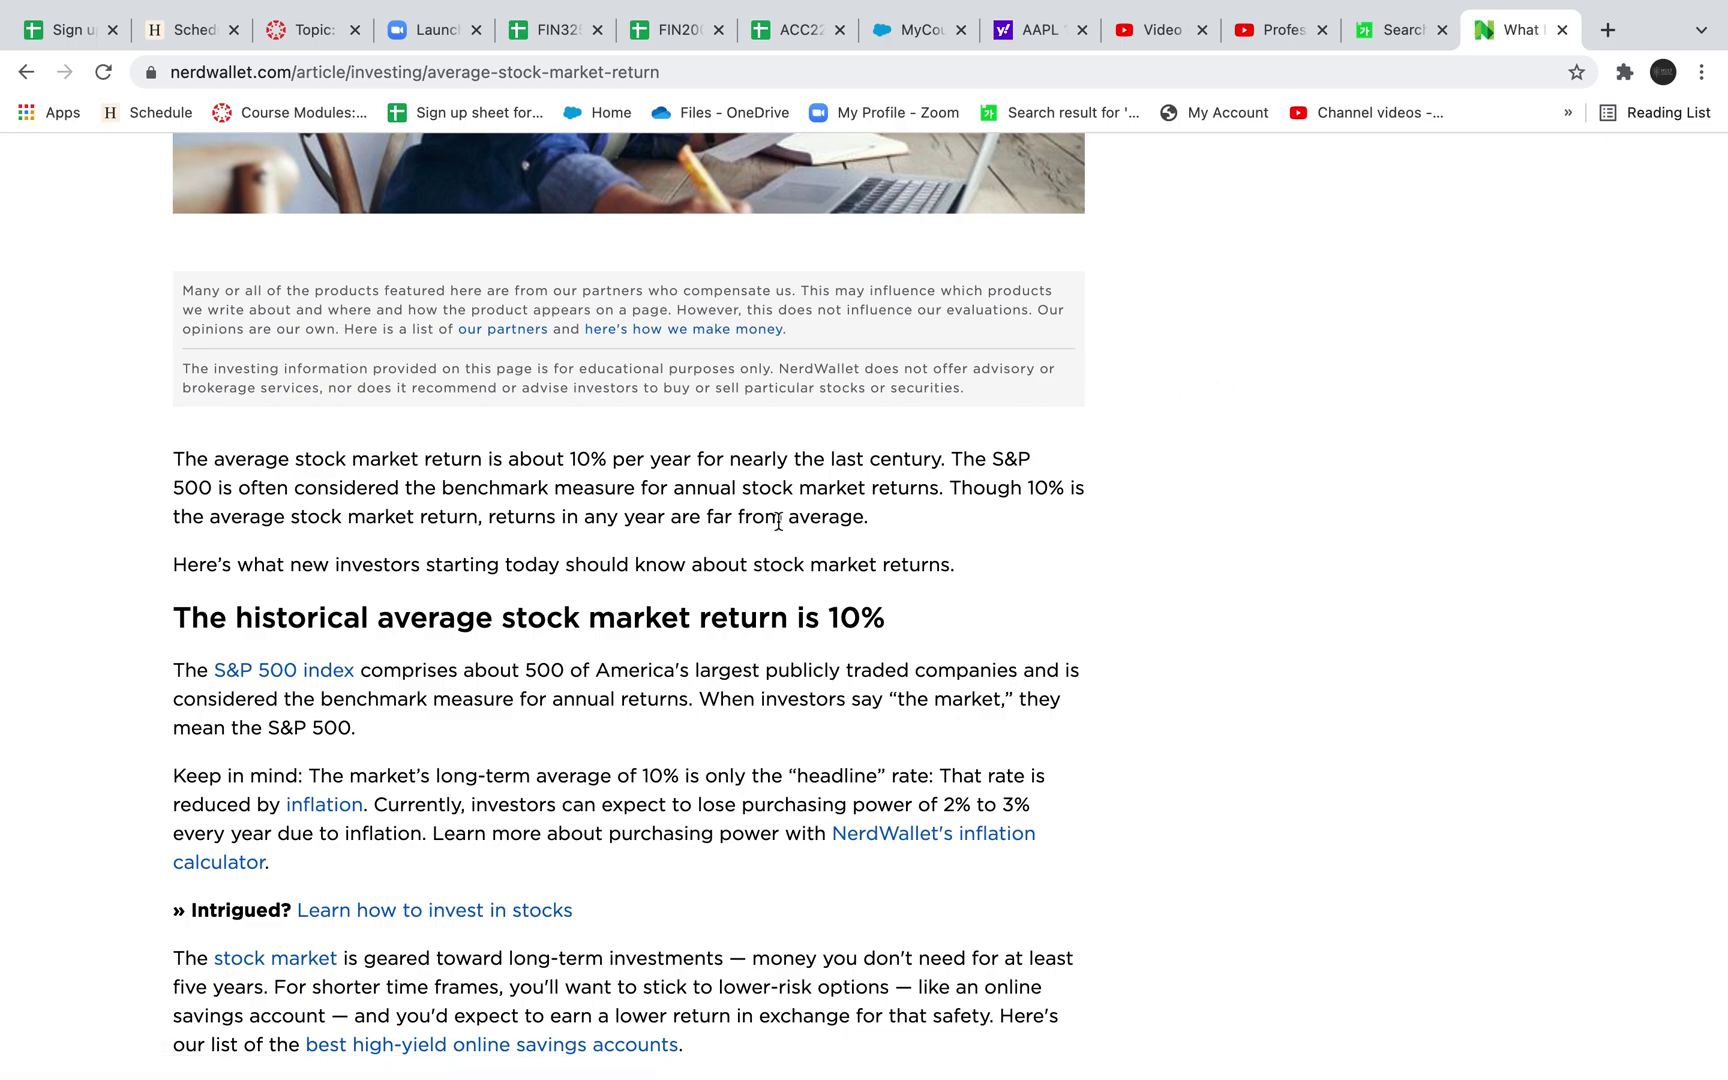
Return to the capital investment workbook in Excel and enter 8% as the S&P 500 market rate in L14.
key("ctrl+Left")
key("ctrl+Right")
key("ctrl+Right")
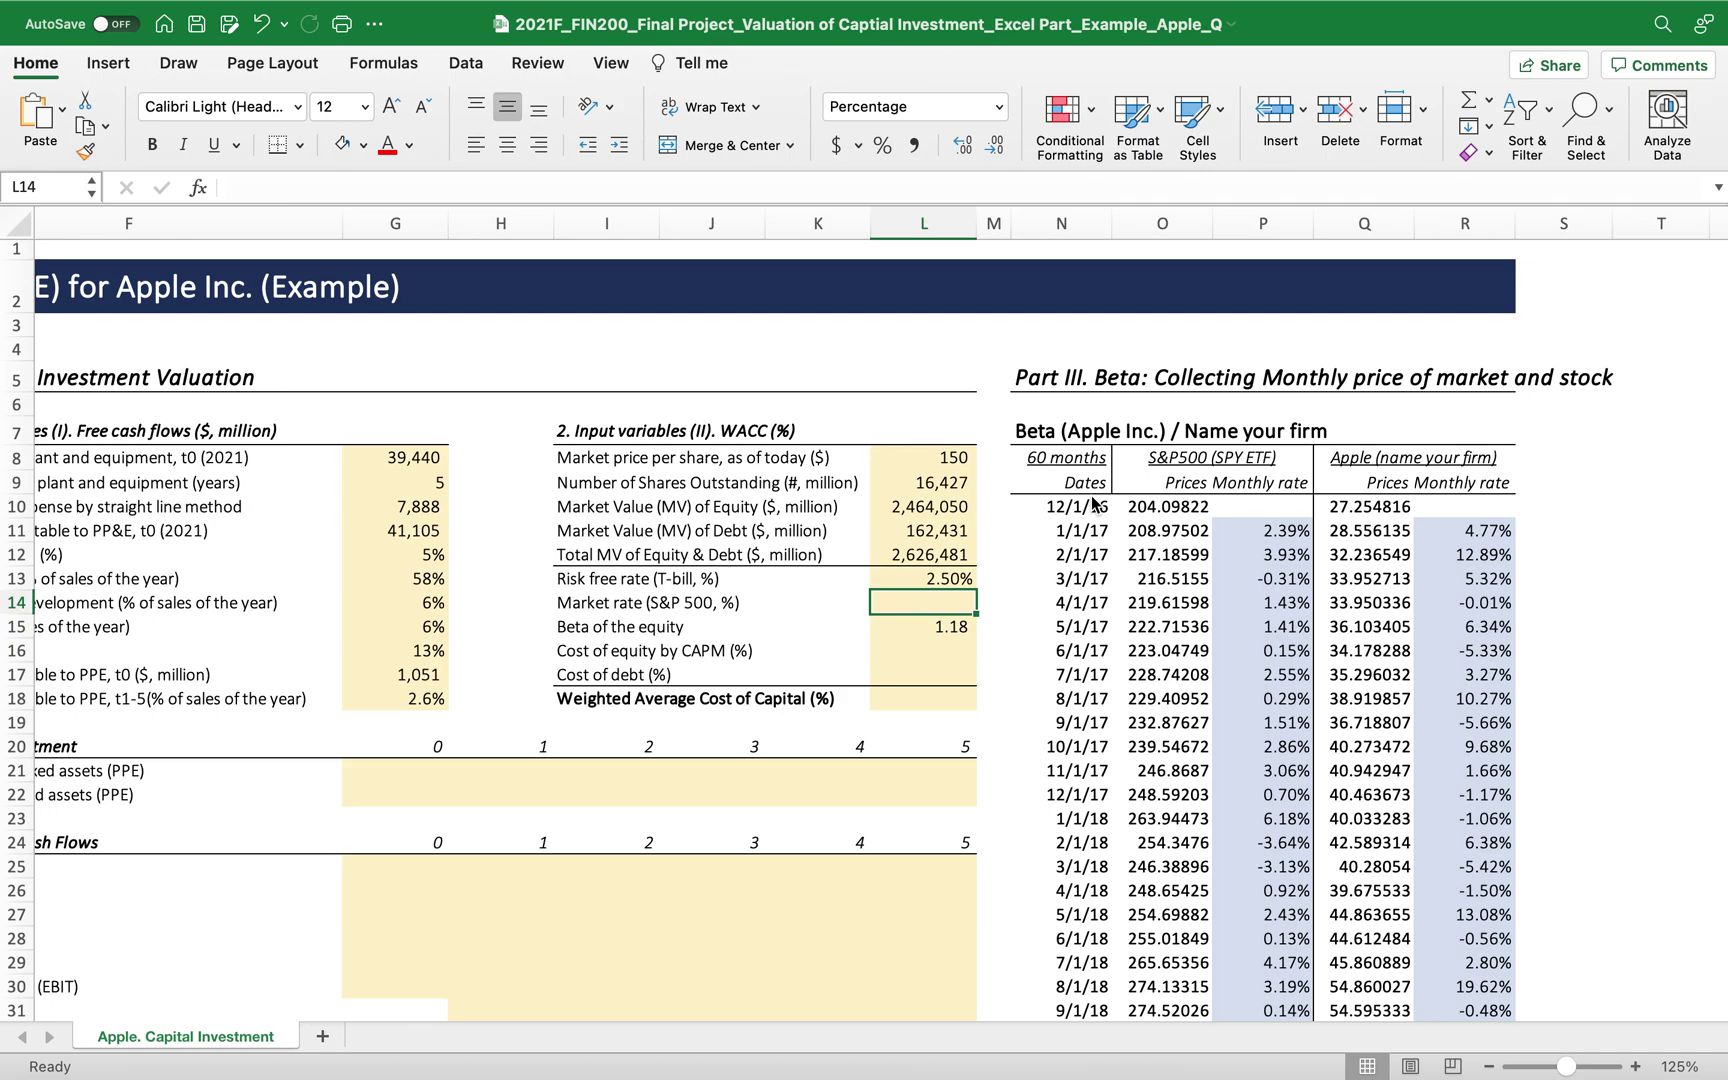
type("8%")
key("Return")
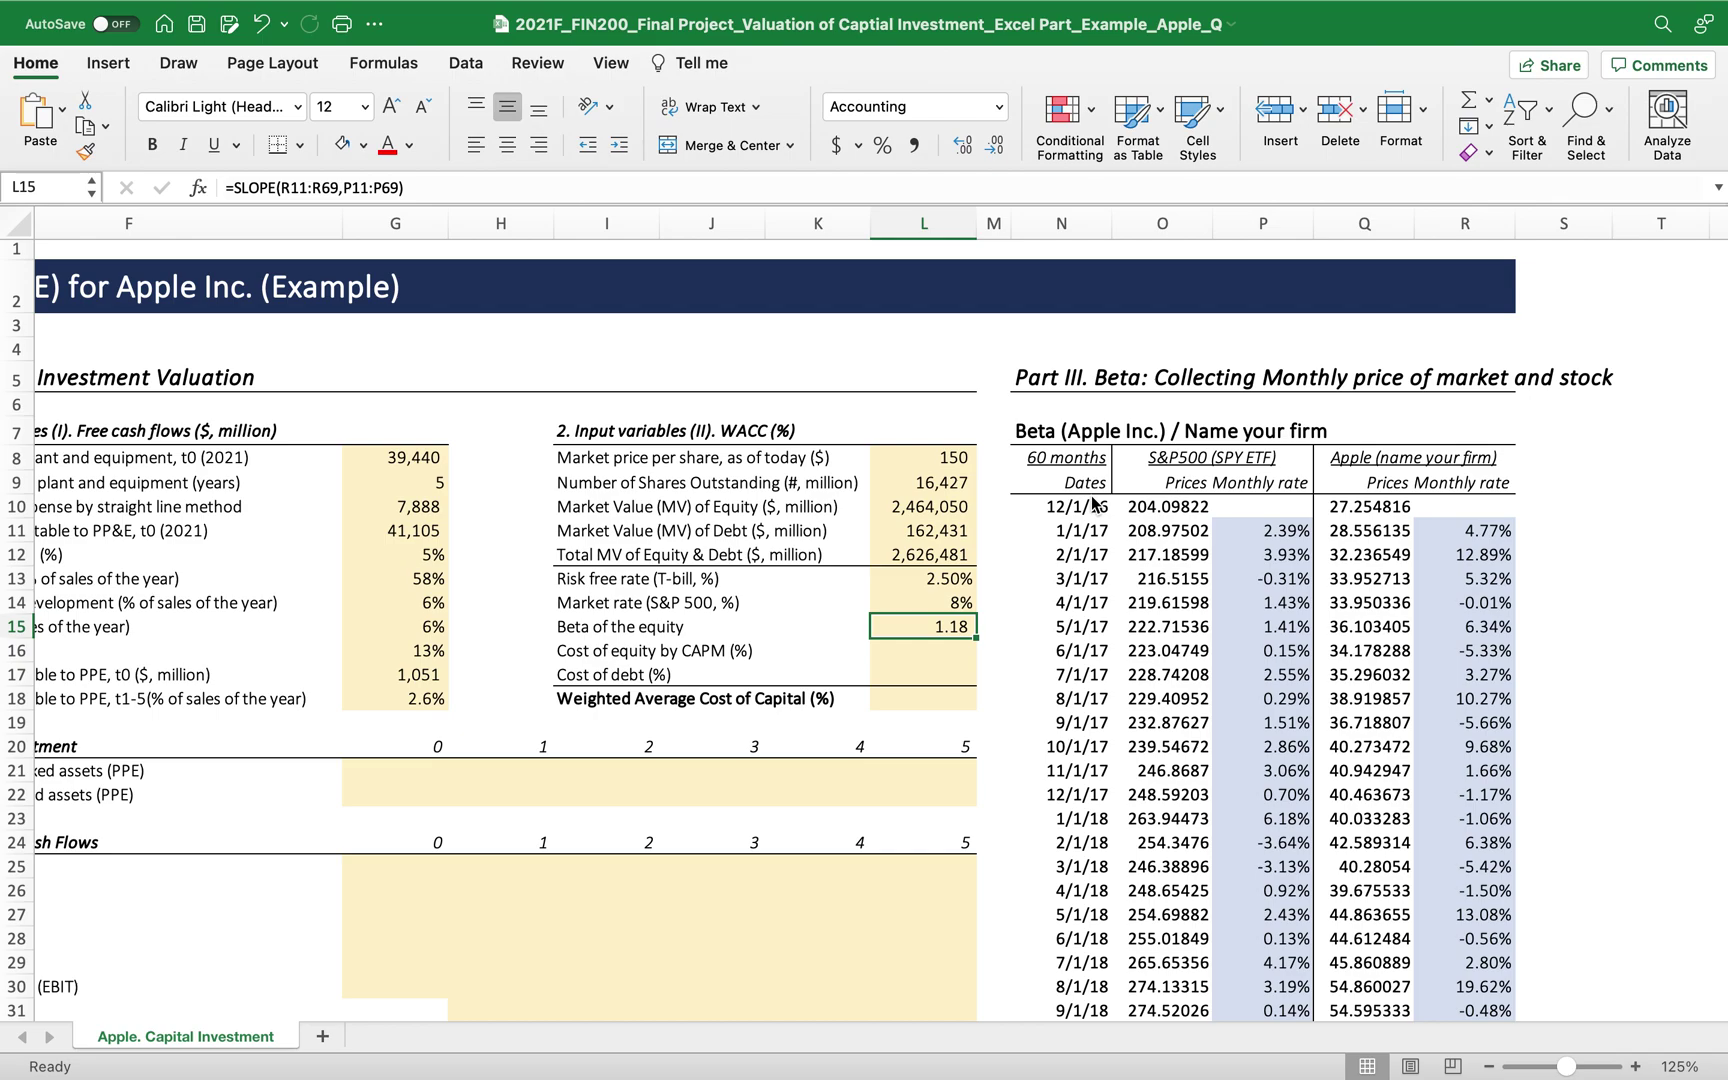
Calculate the cost of equity by CAPM in L16 with the formula =L13+(L14-L13)*L15.
key("Return")
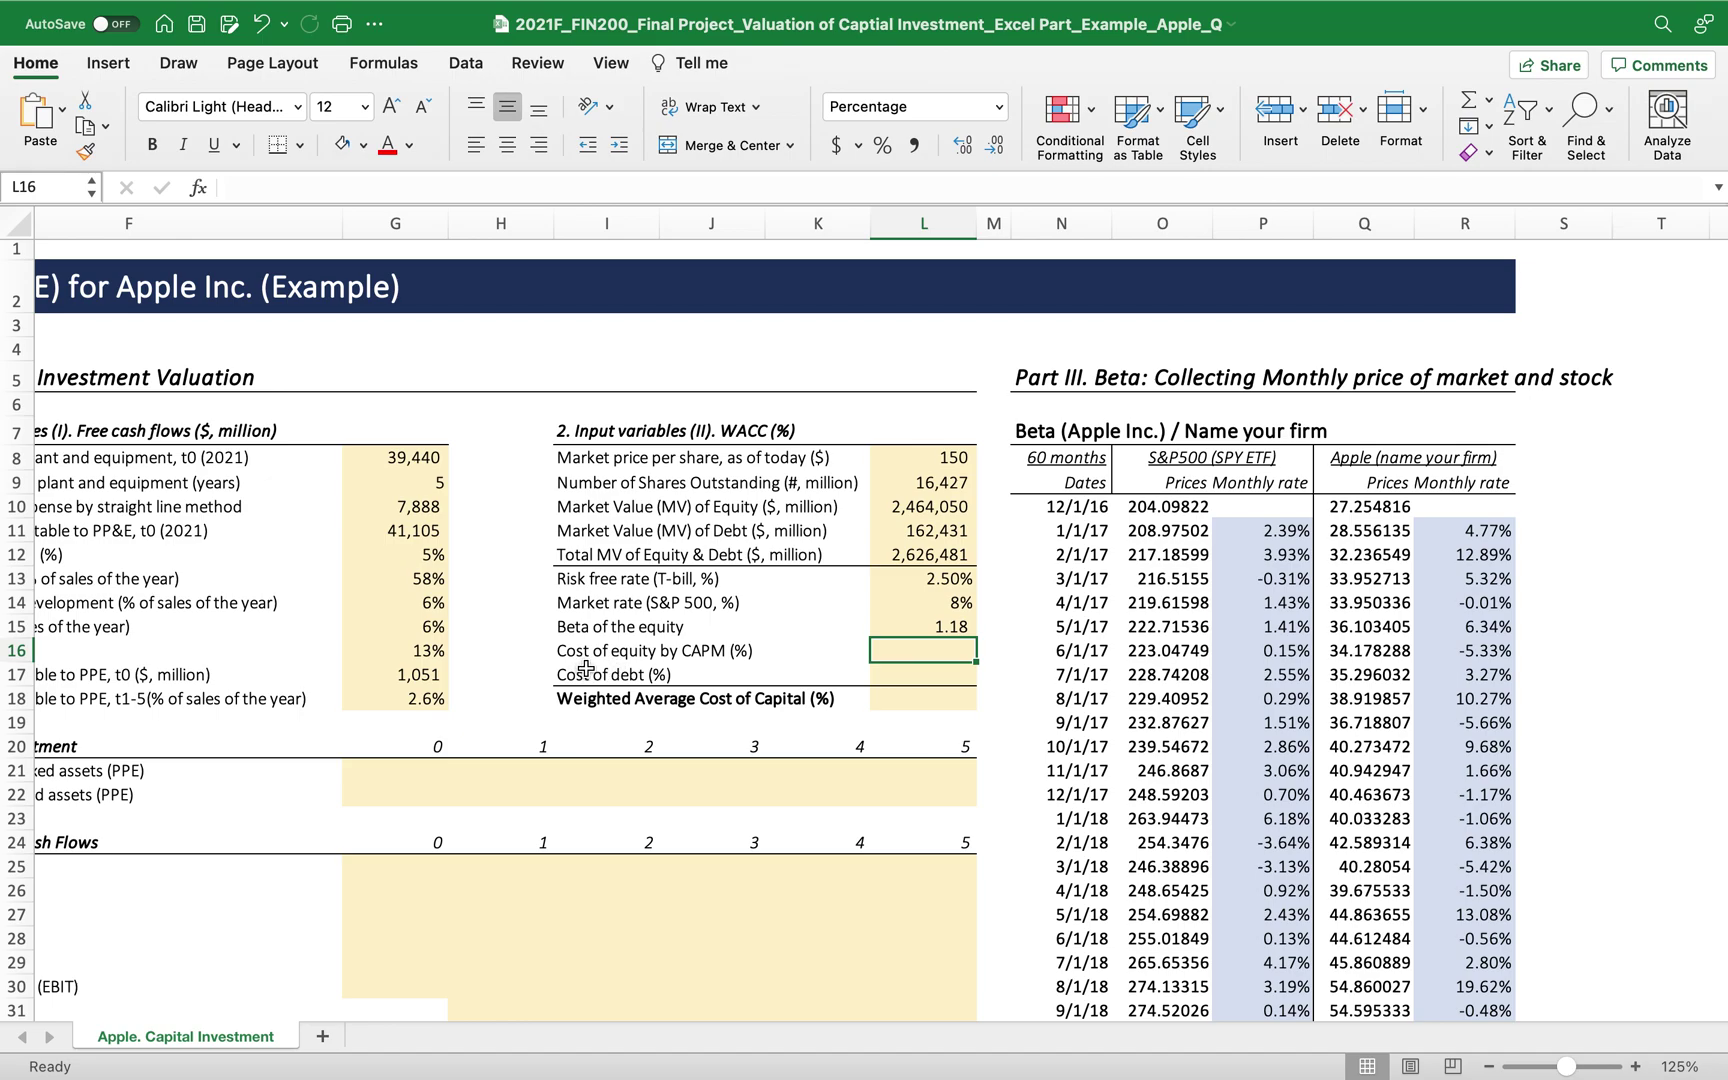
type("=")
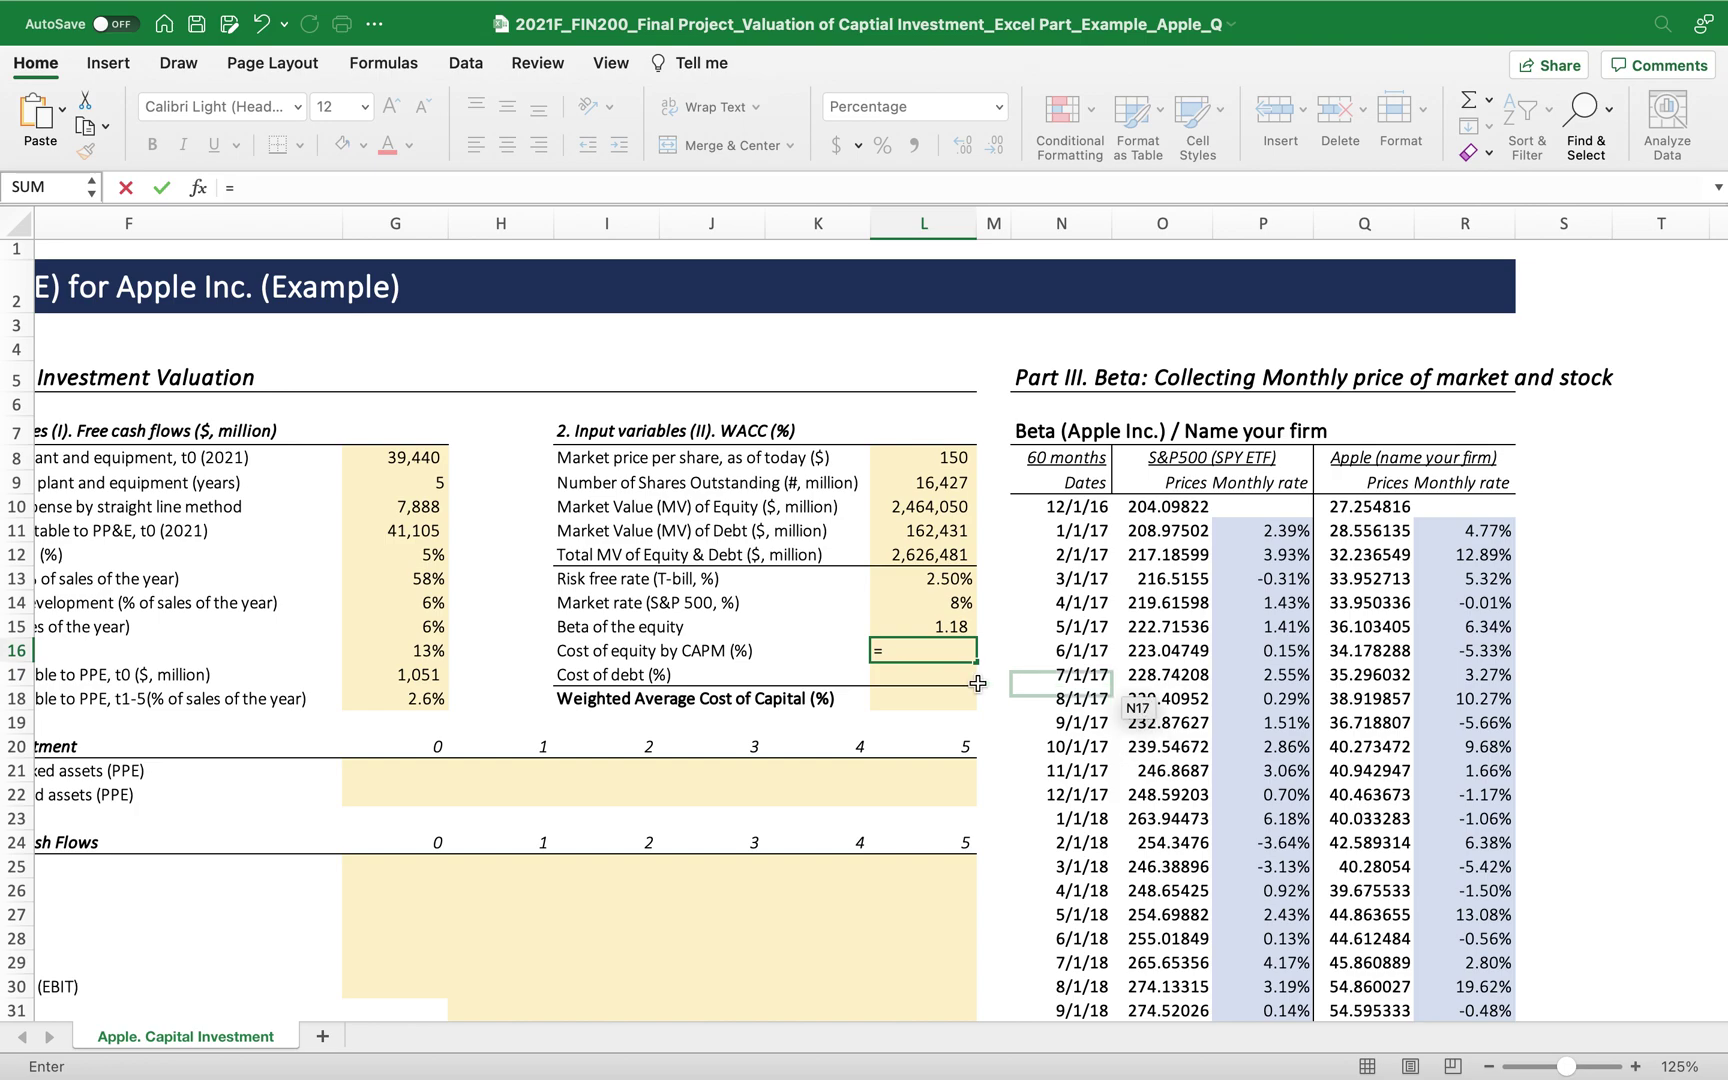
left_click(905, 580)
type("+(")
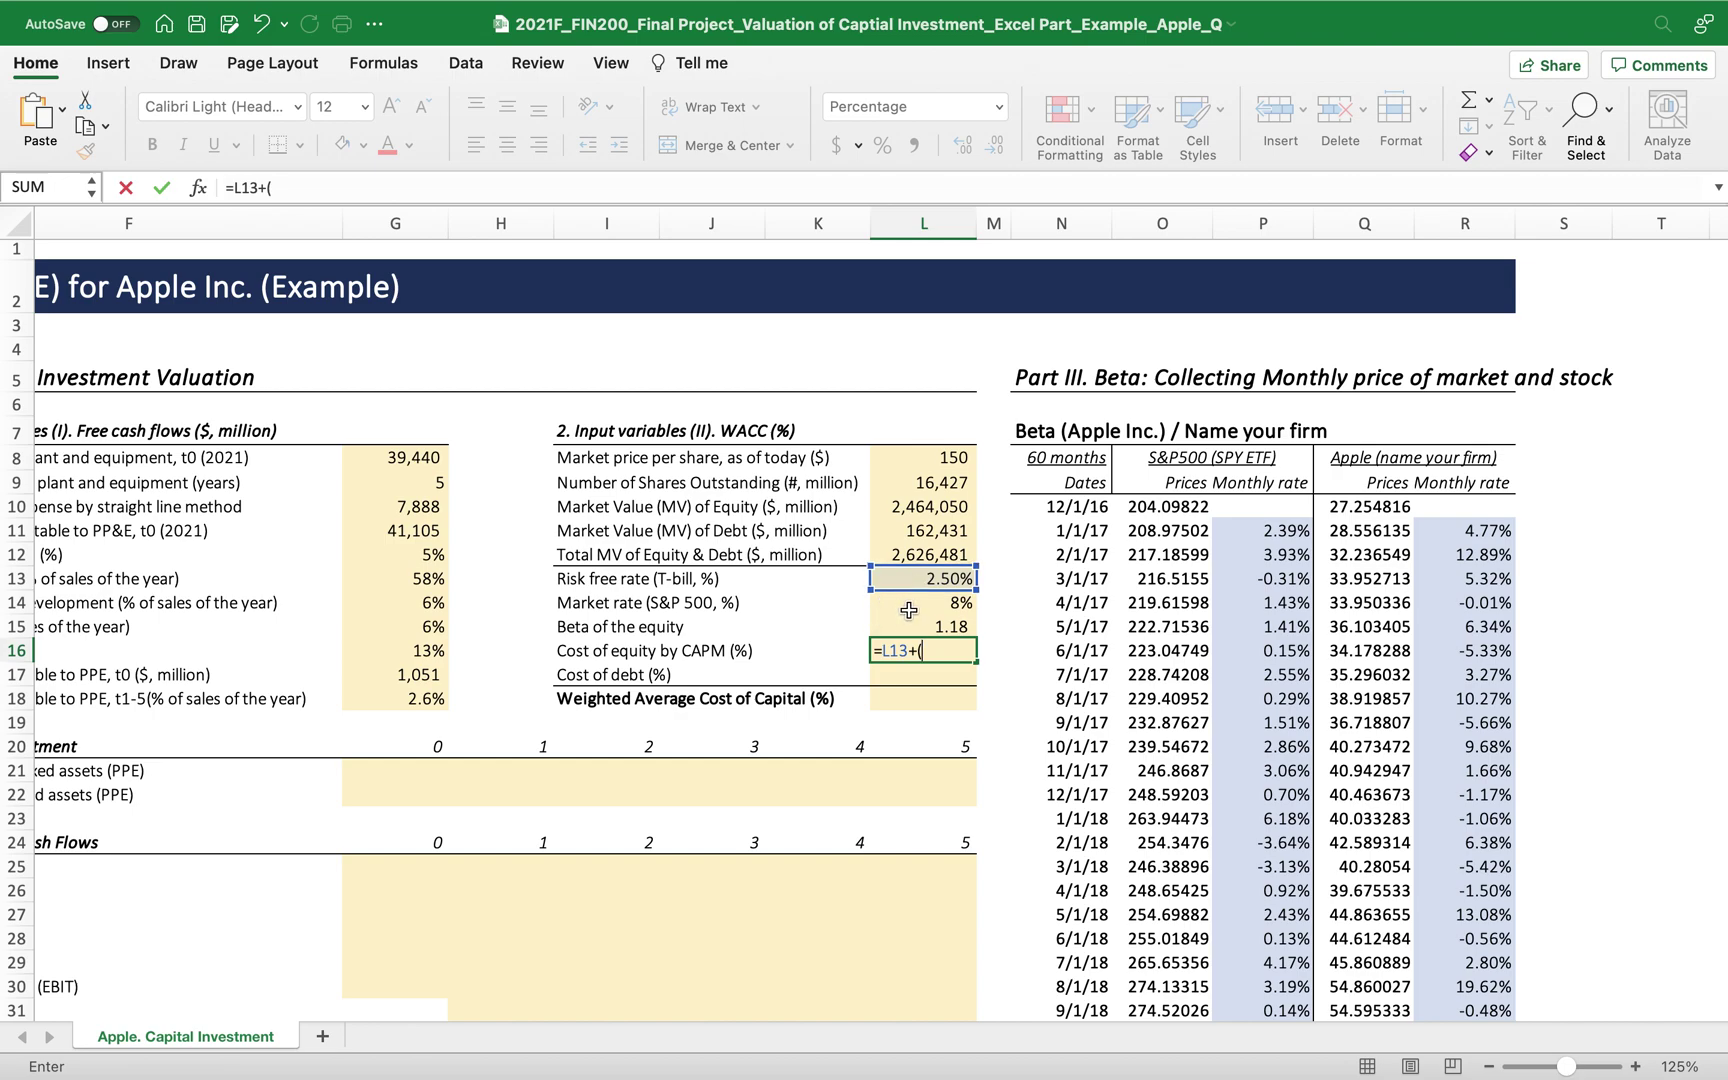
left_click(897, 605)
type("-")
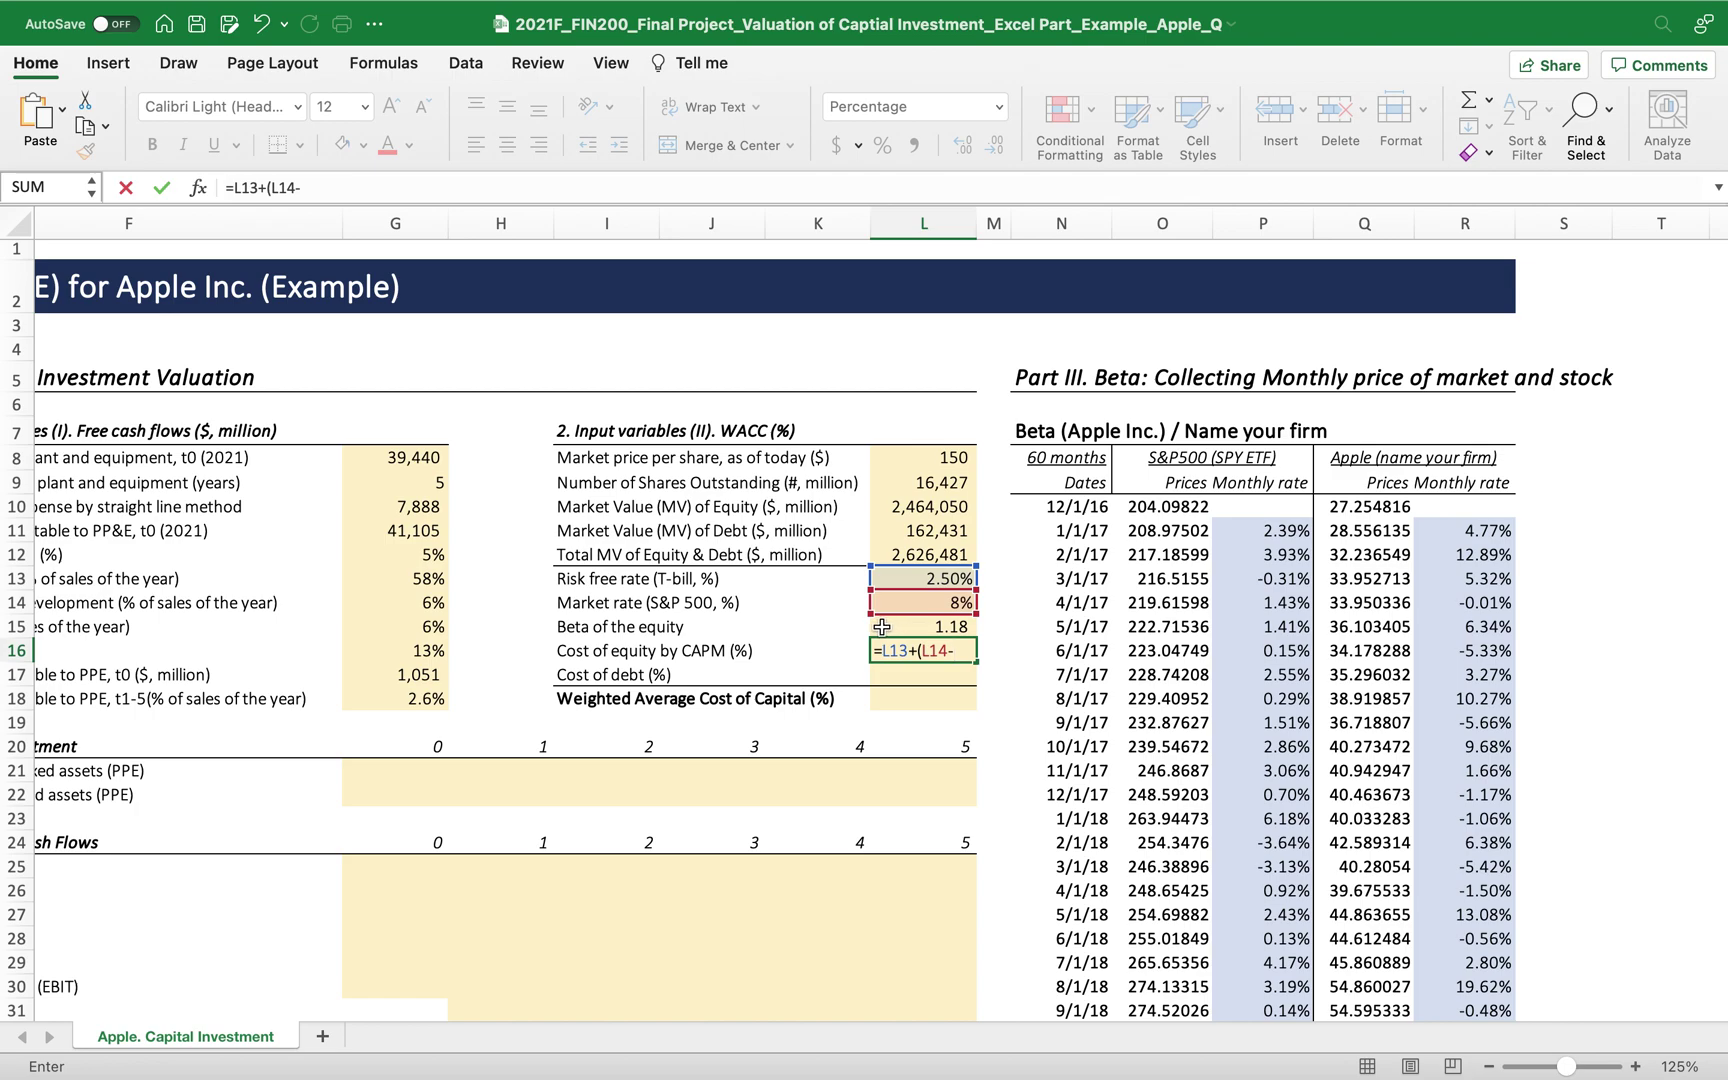
left_click(893, 580)
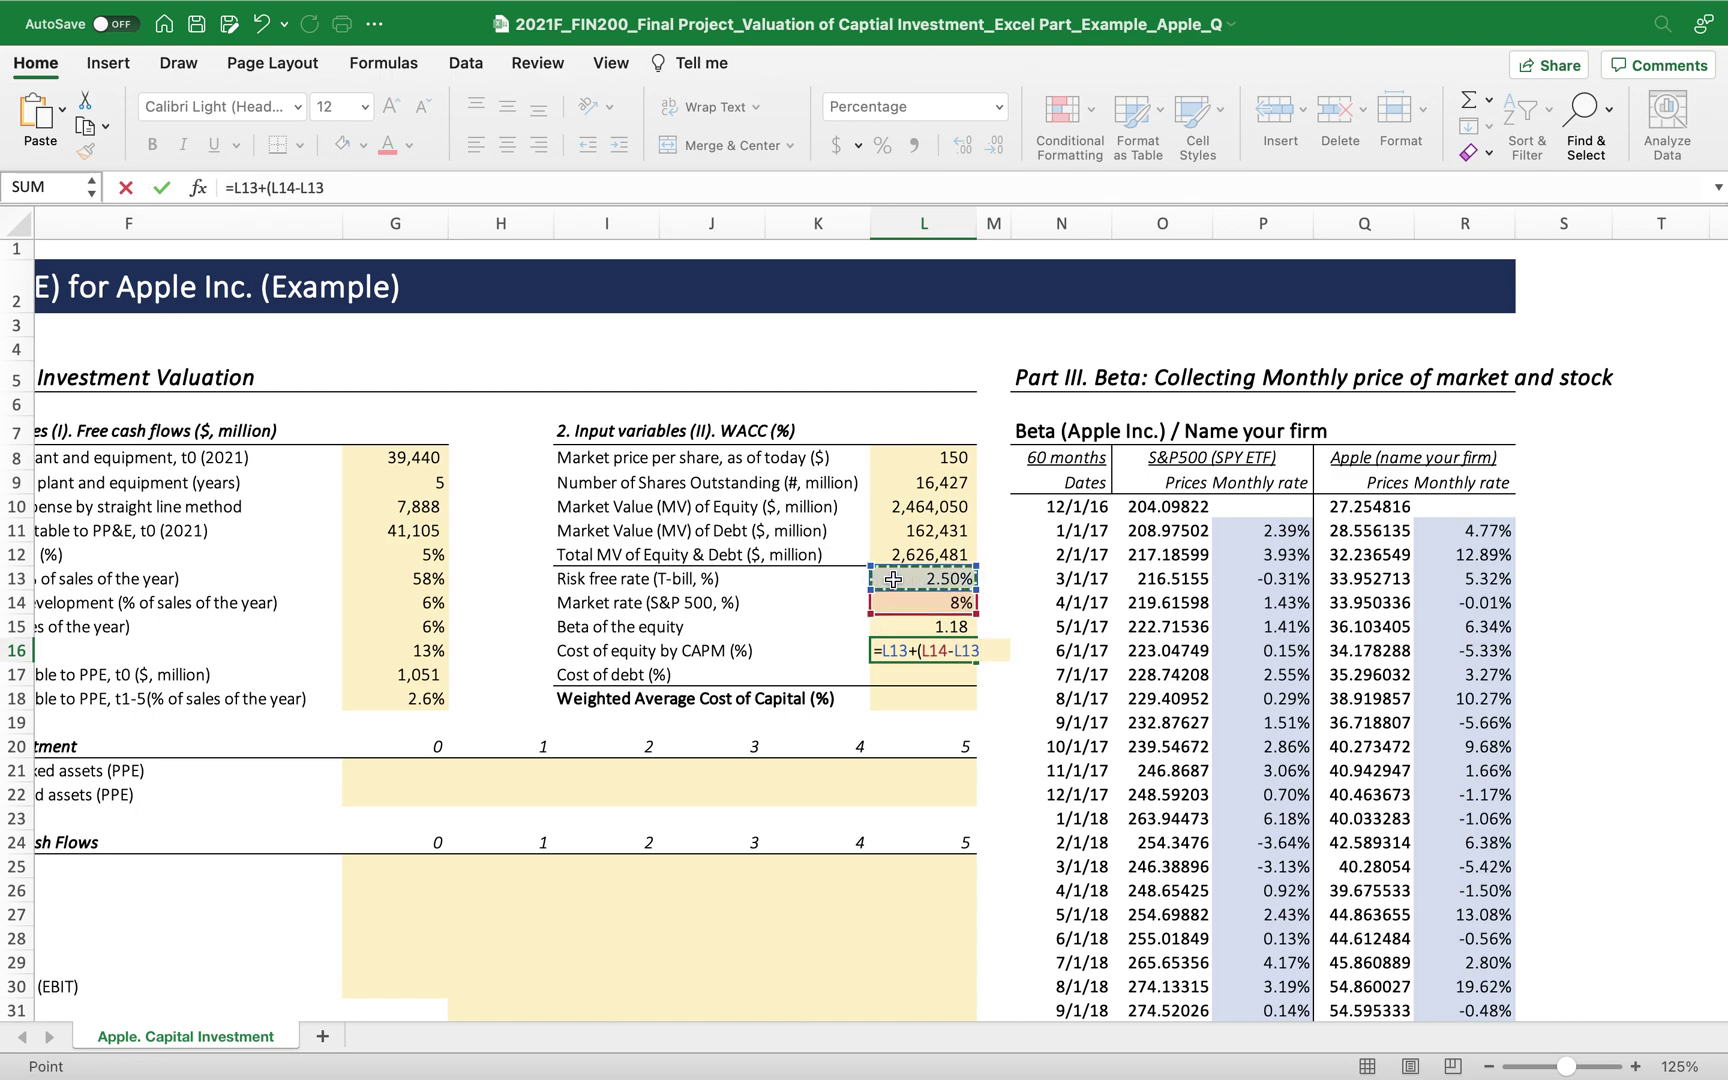
type(")*")
left_click(888, 628)
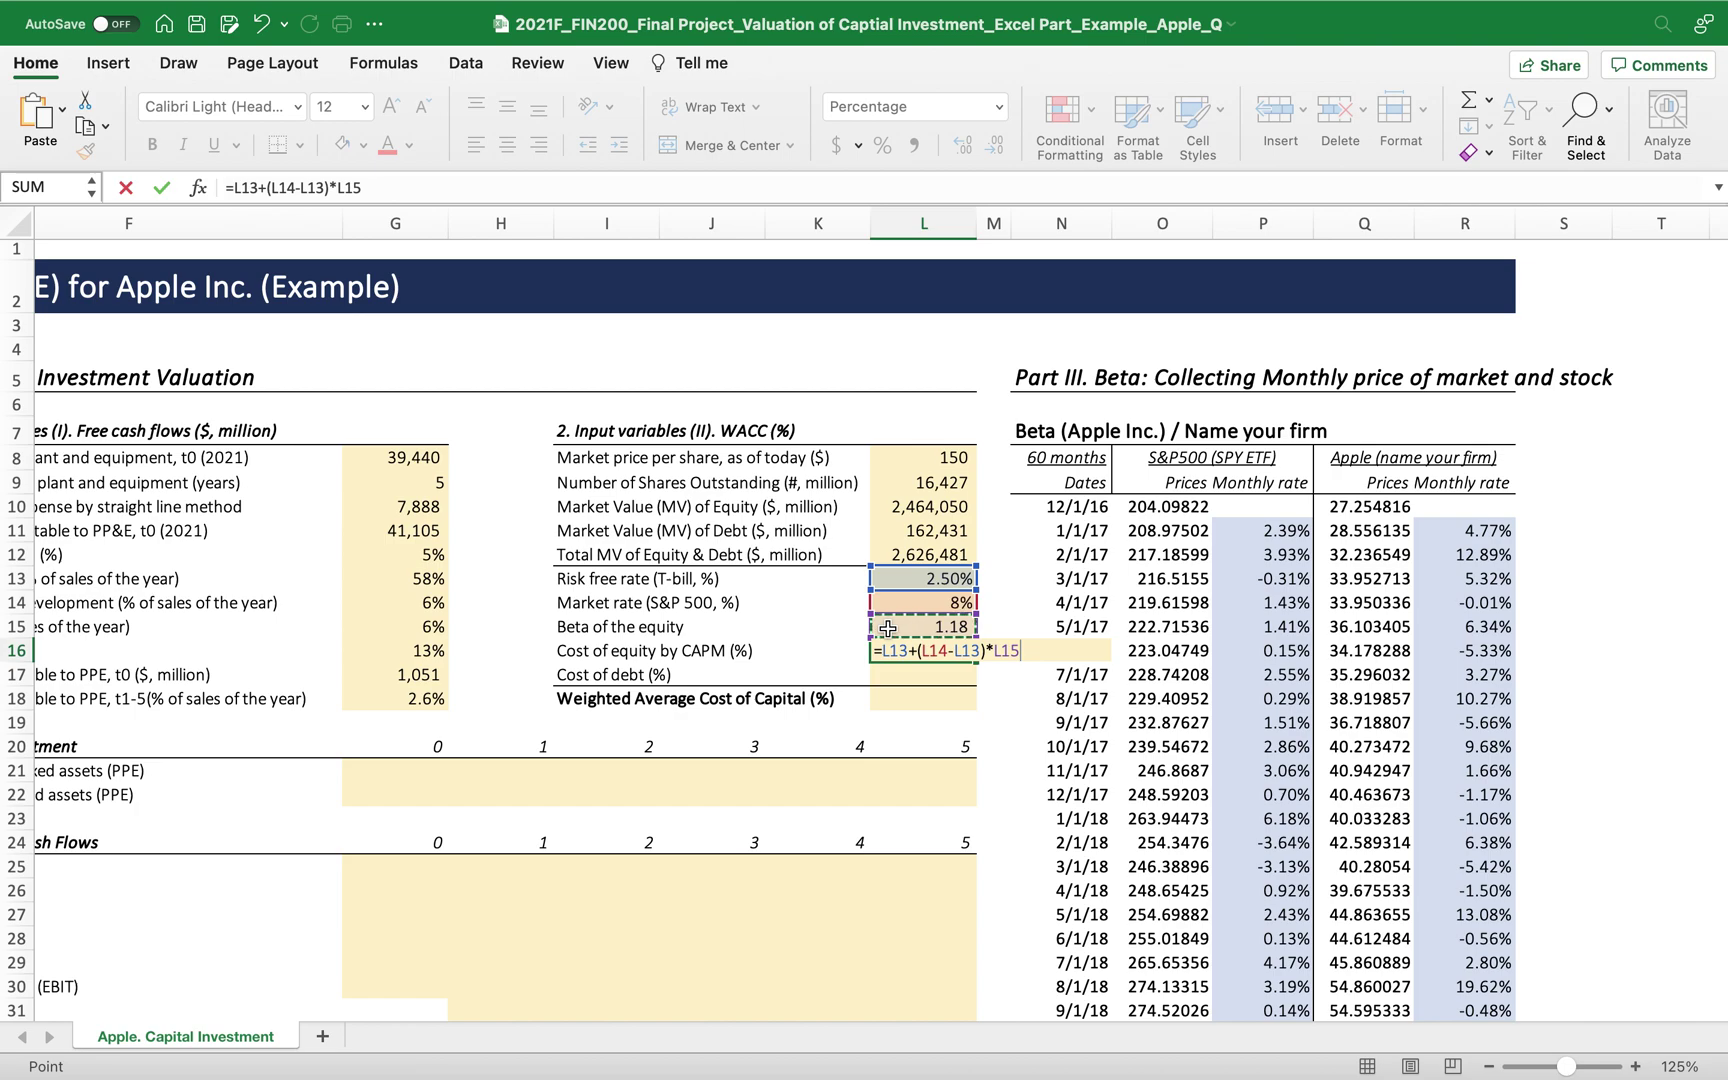
key("Return")
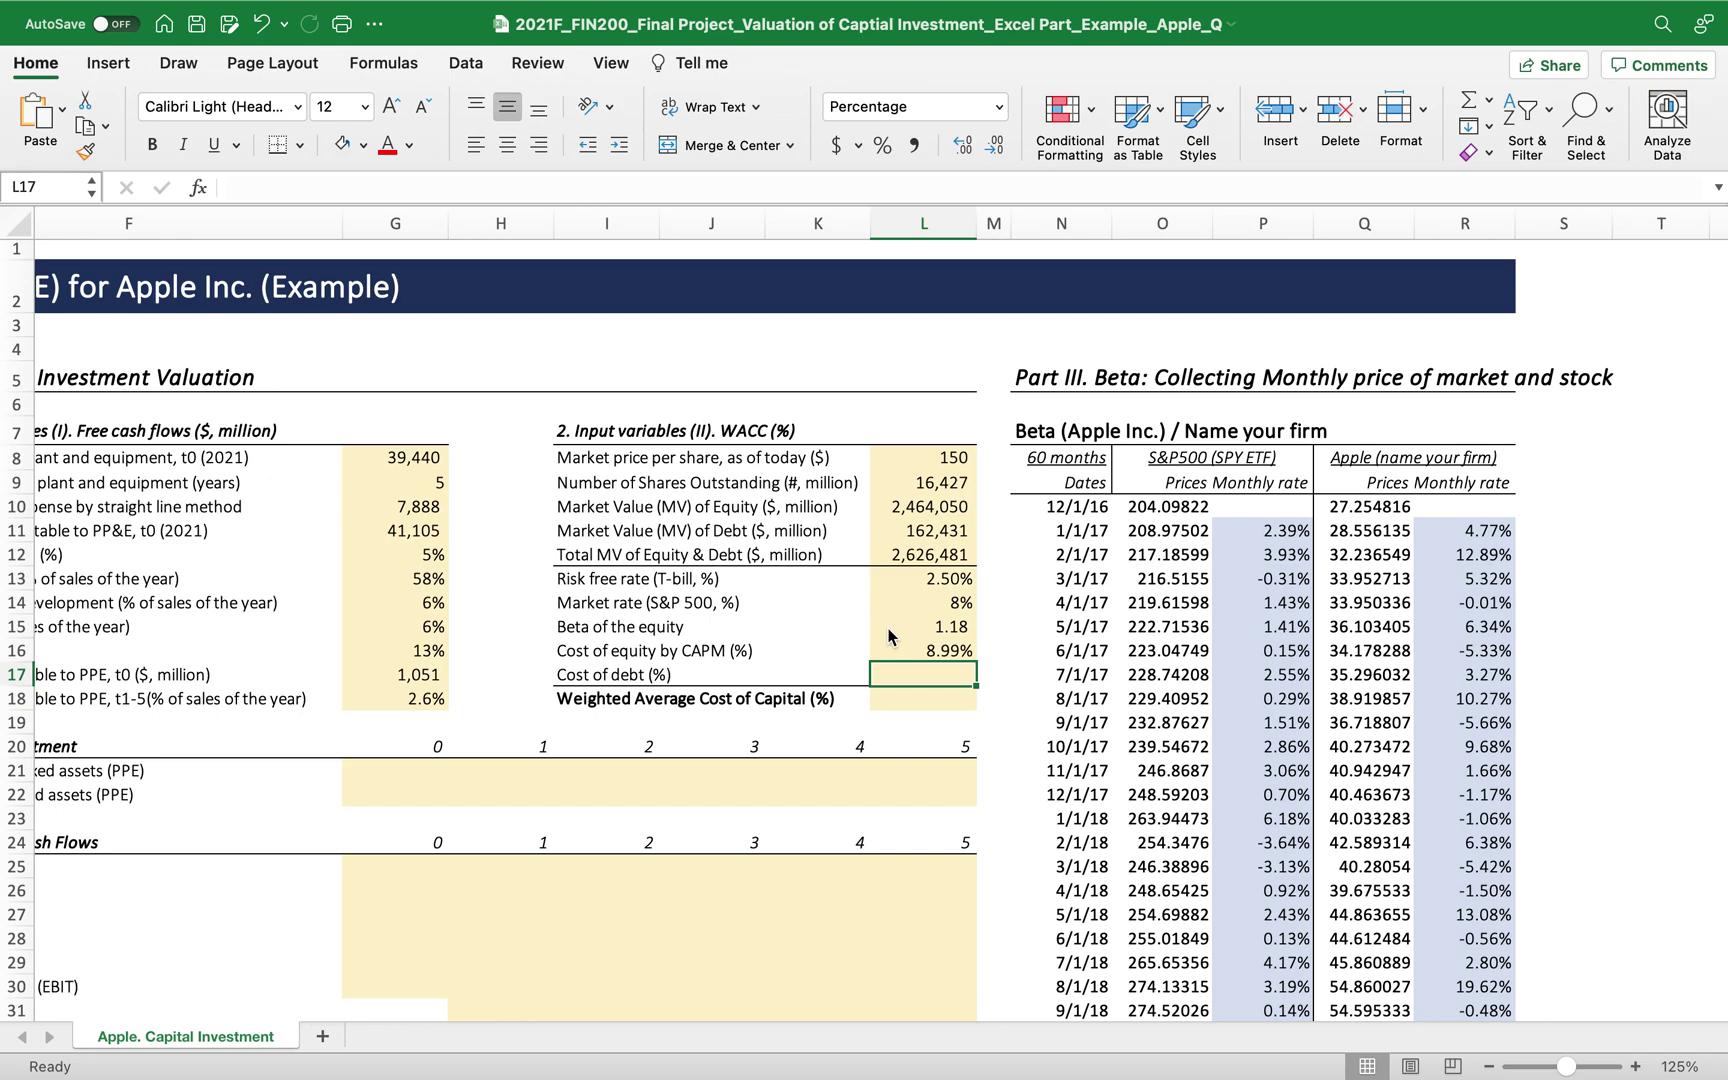
Switch to Apple's 2021 10-K PDF and examine the interest rates of the registered notes on the first page.
key("ctrl+Right")
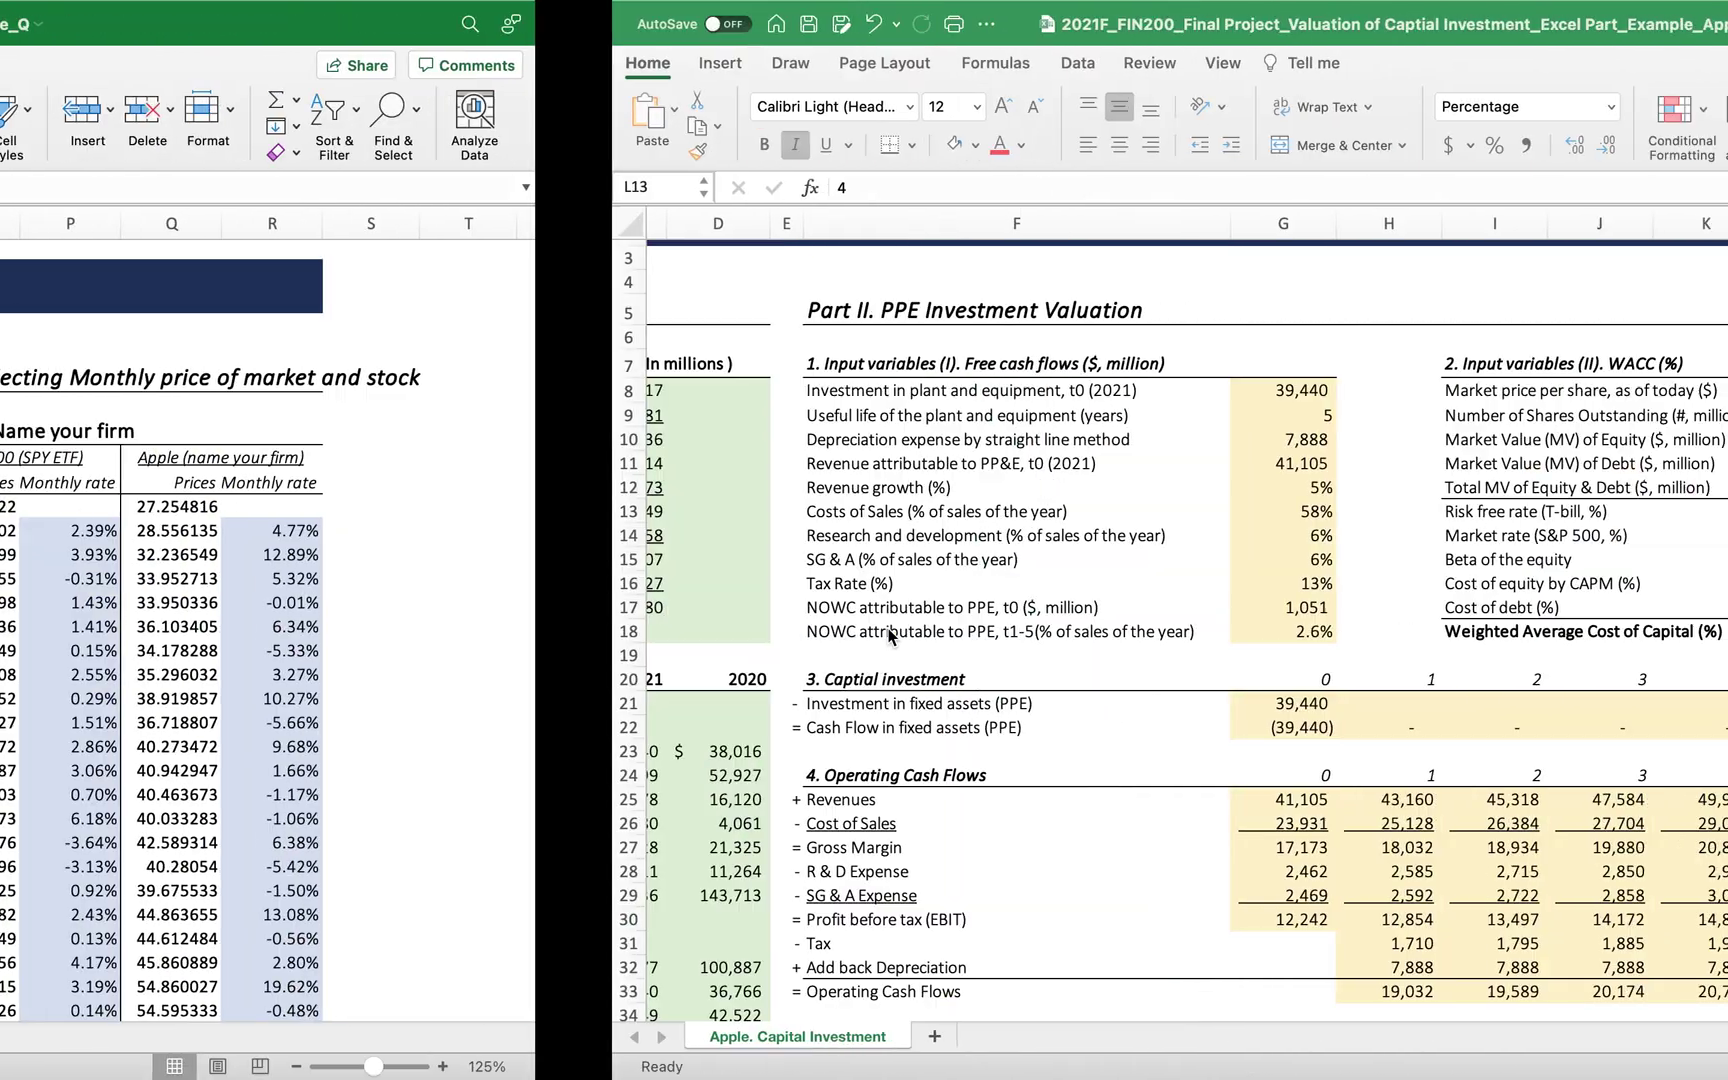
key("ctrl+Right")
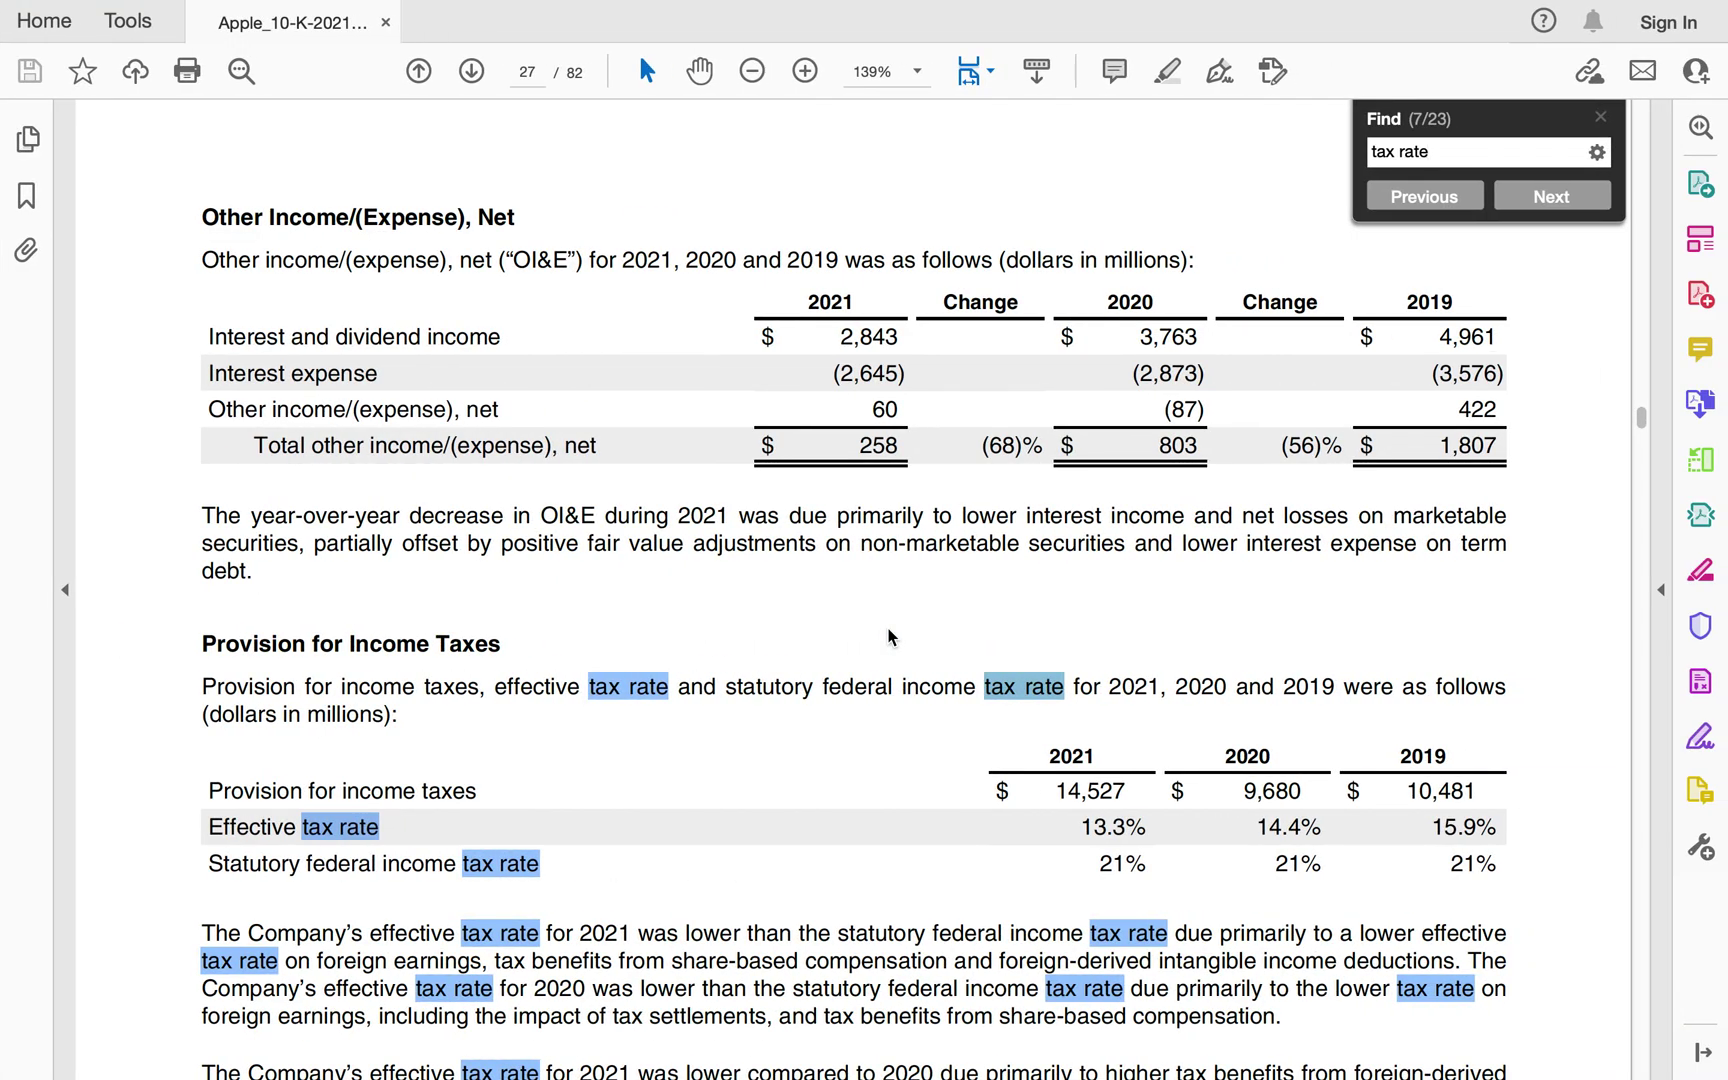
left_click(837, 592)
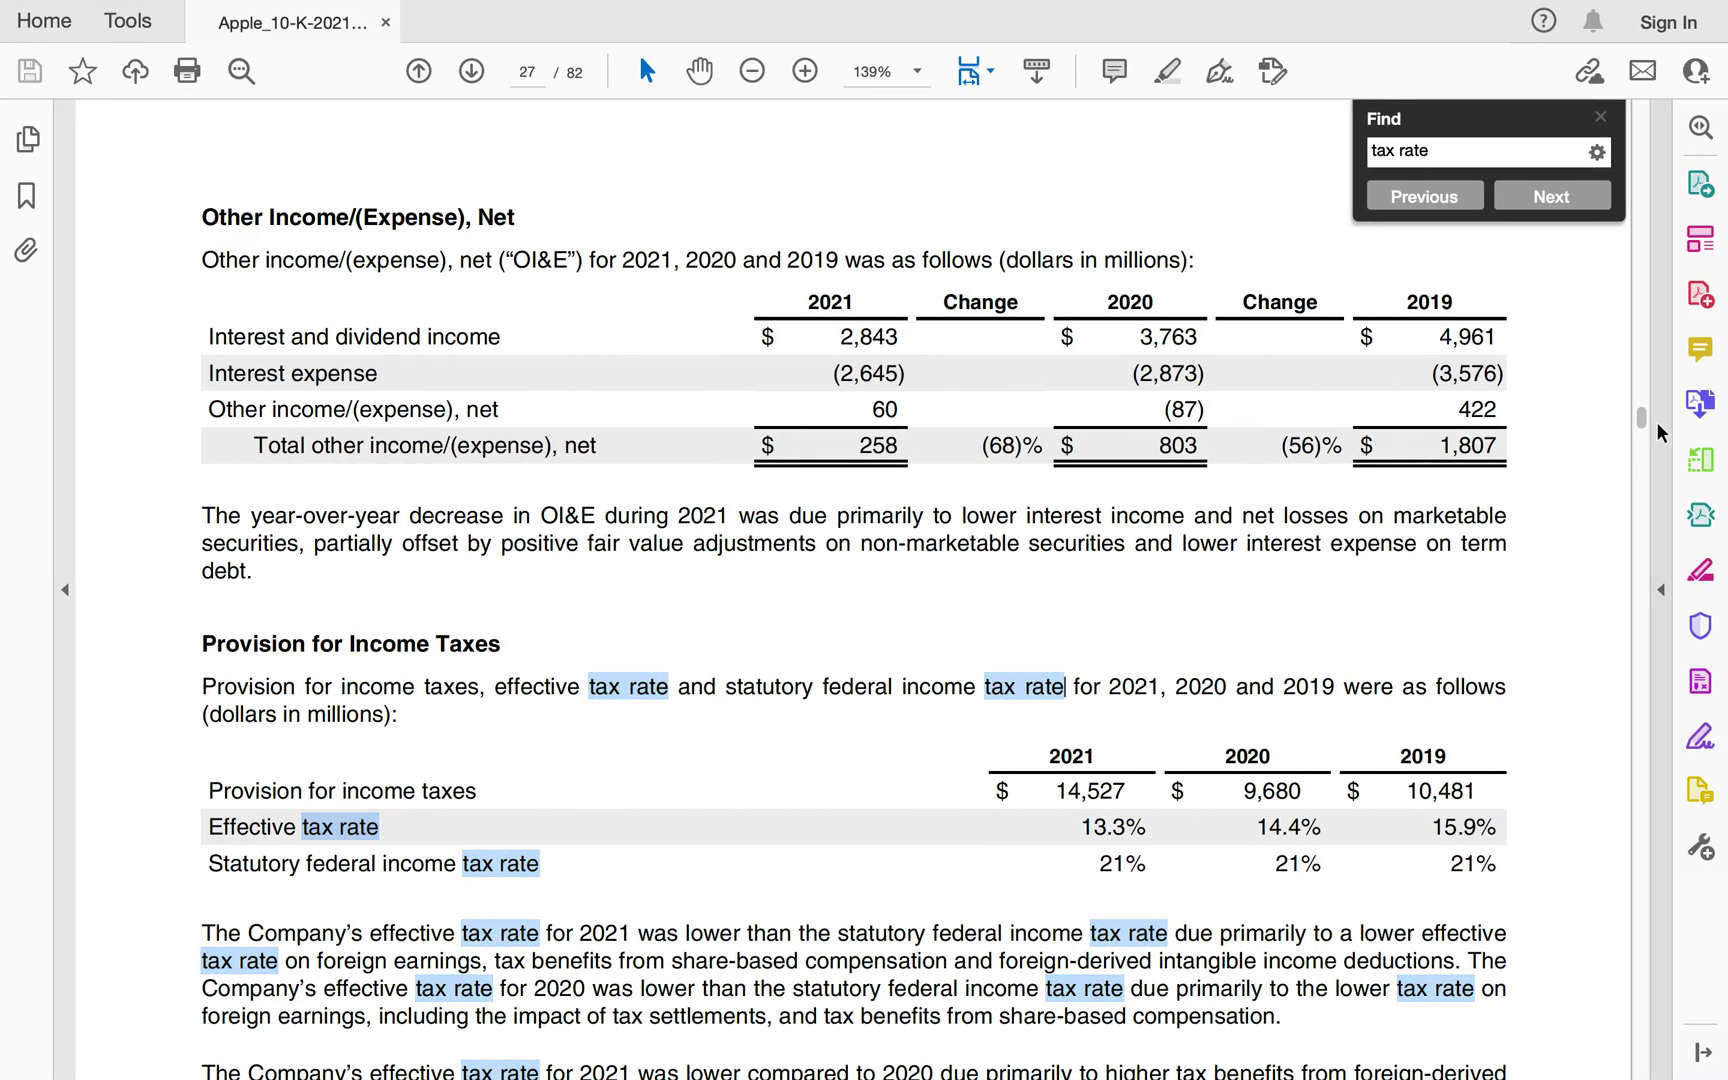
scroll(1638, 140, "down", 3)
key("Home")
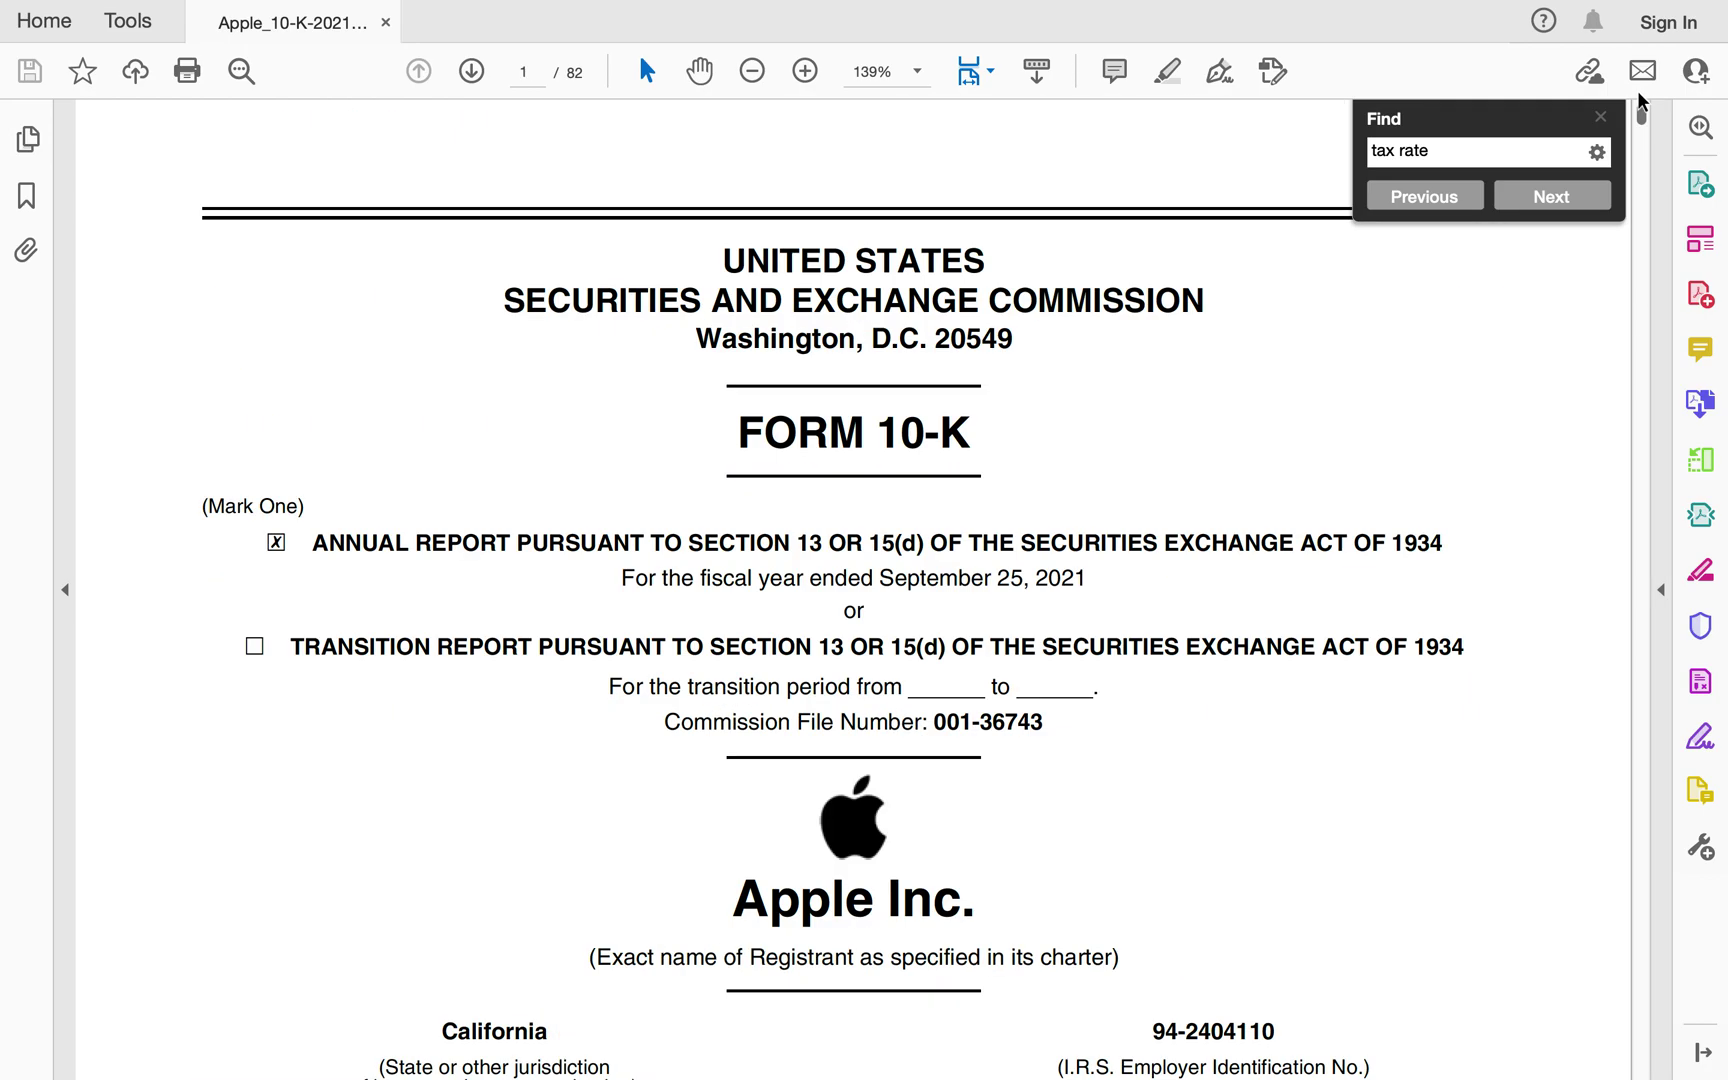
scroll(1048, 640, "down", 10)
scroll(1048, 640, "down", 5)
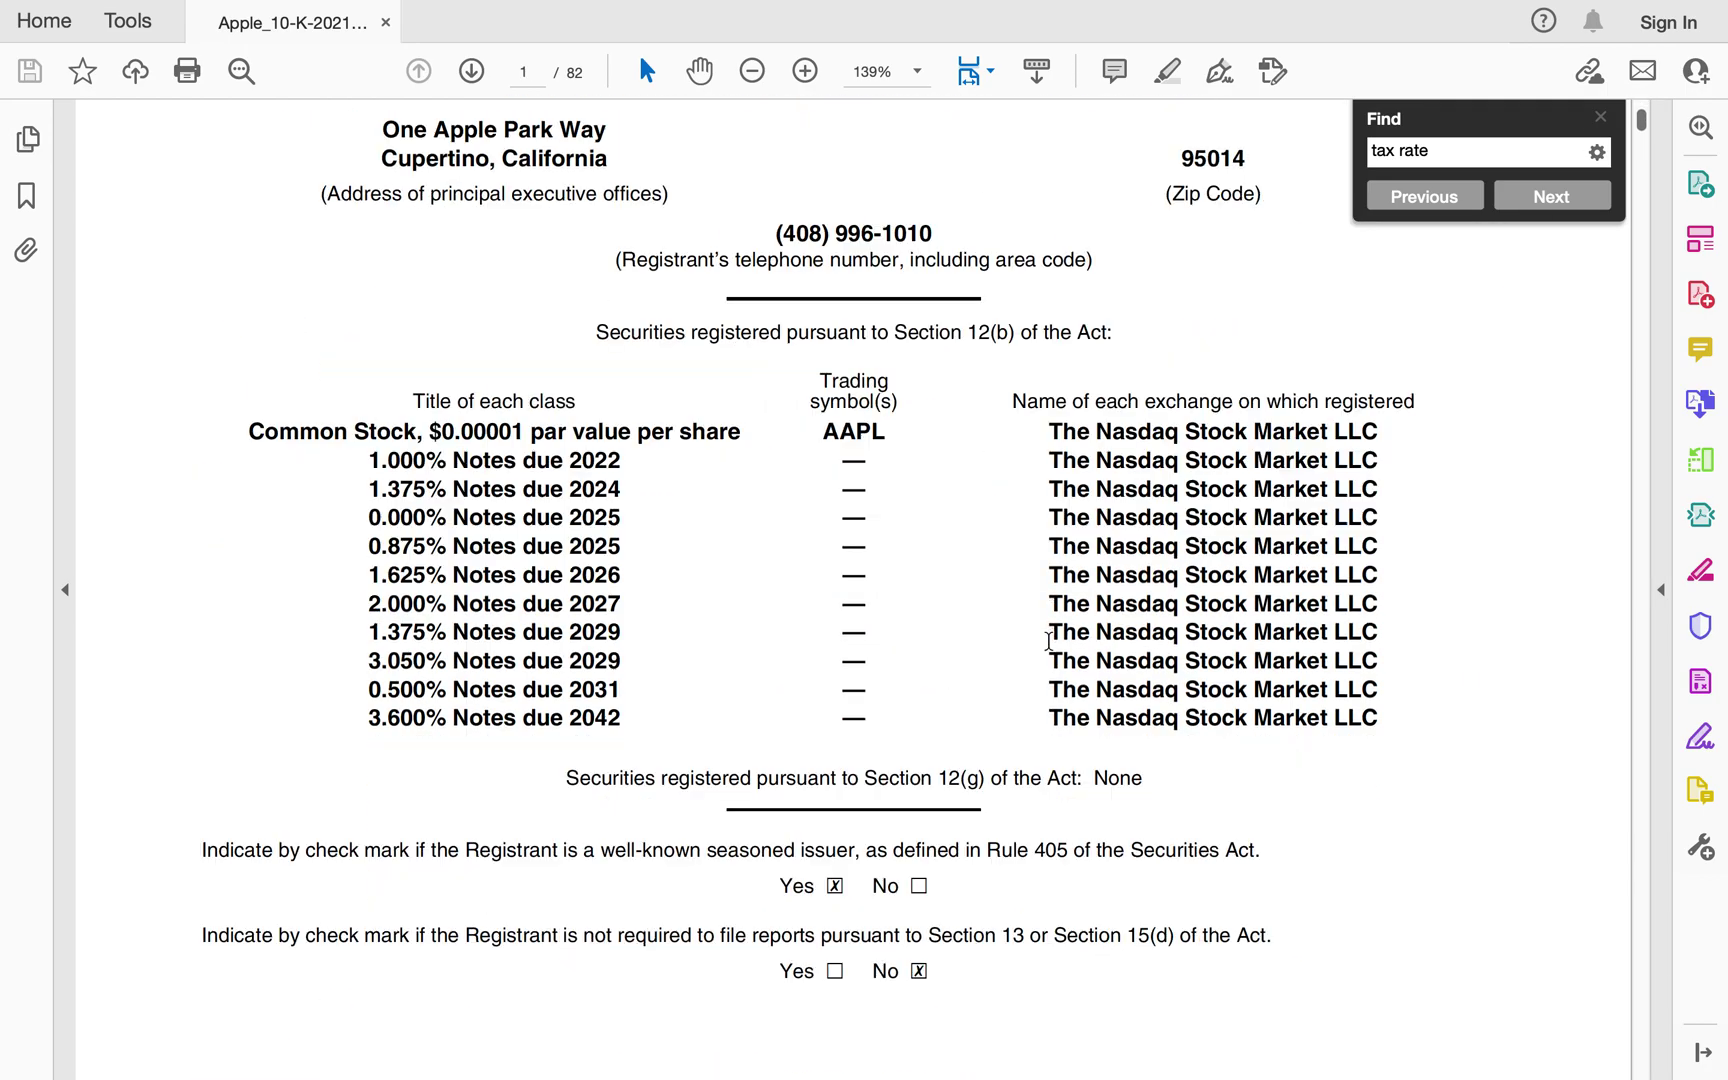
scroll(1048, 640, "up", 1)
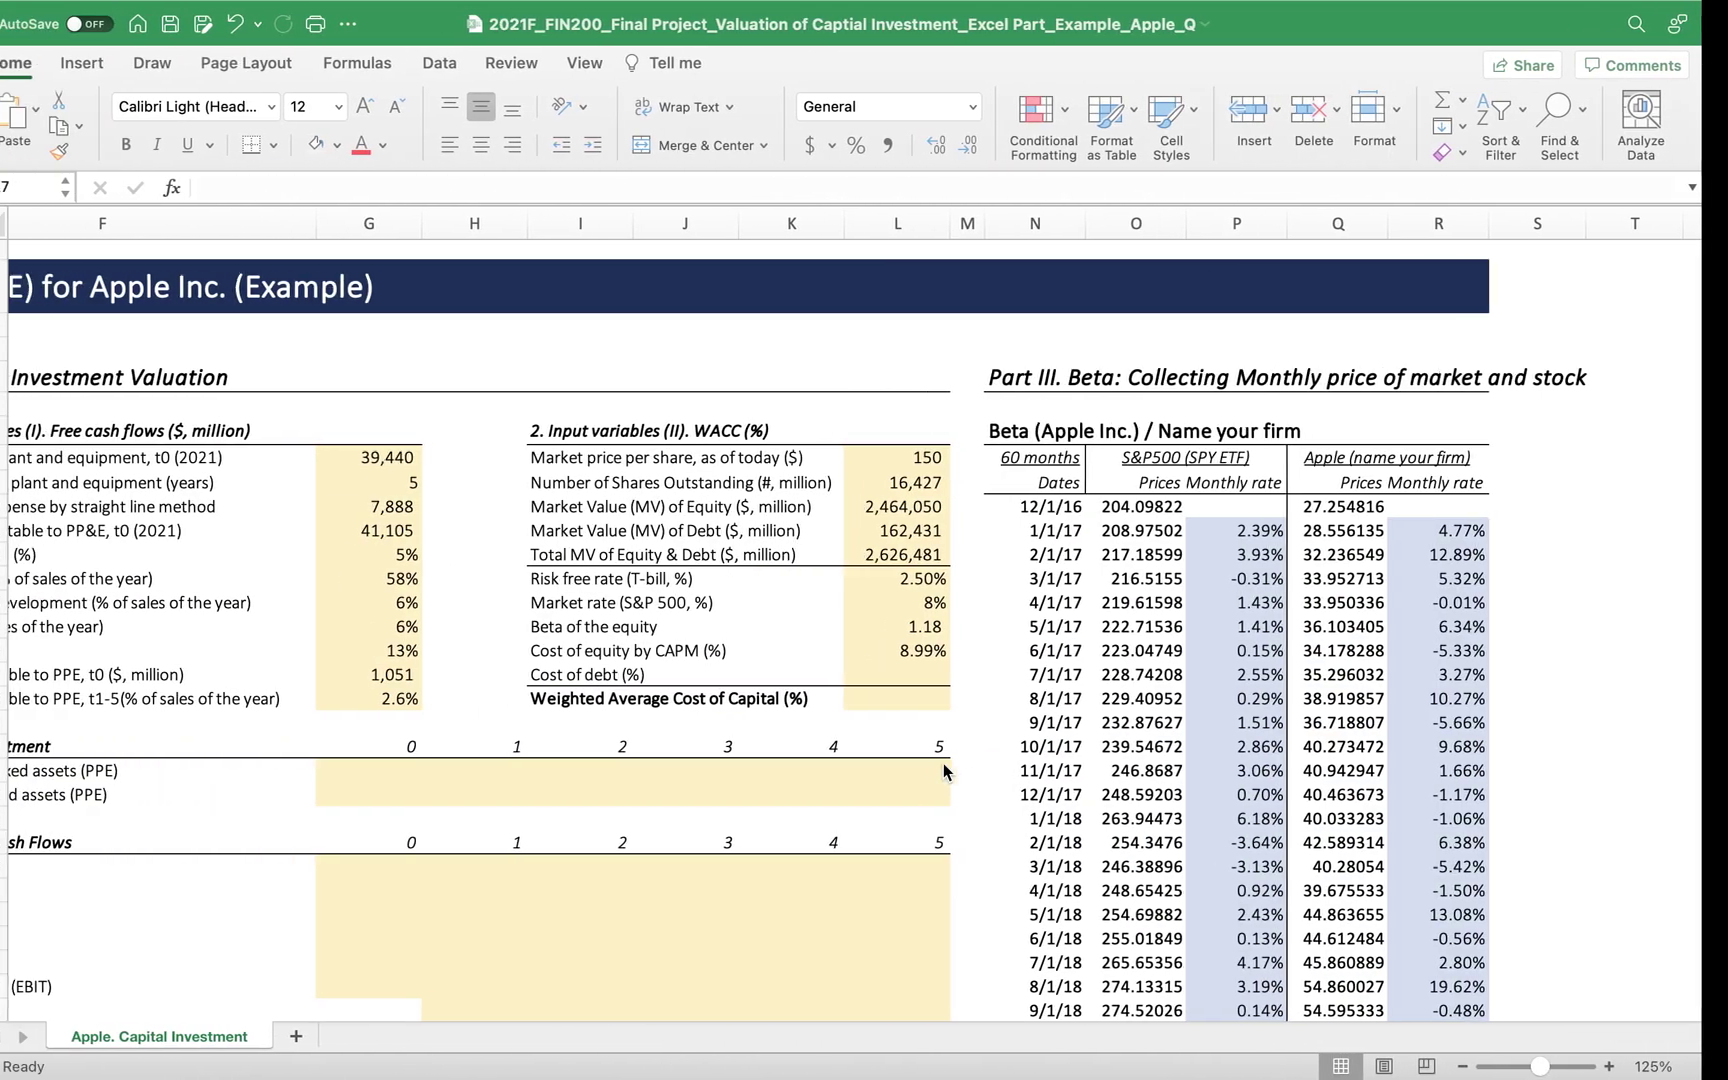
Enter 3.6% as the cost of debt in L17 of the capital investment workbook.
left_click(930, 677)
type("3")
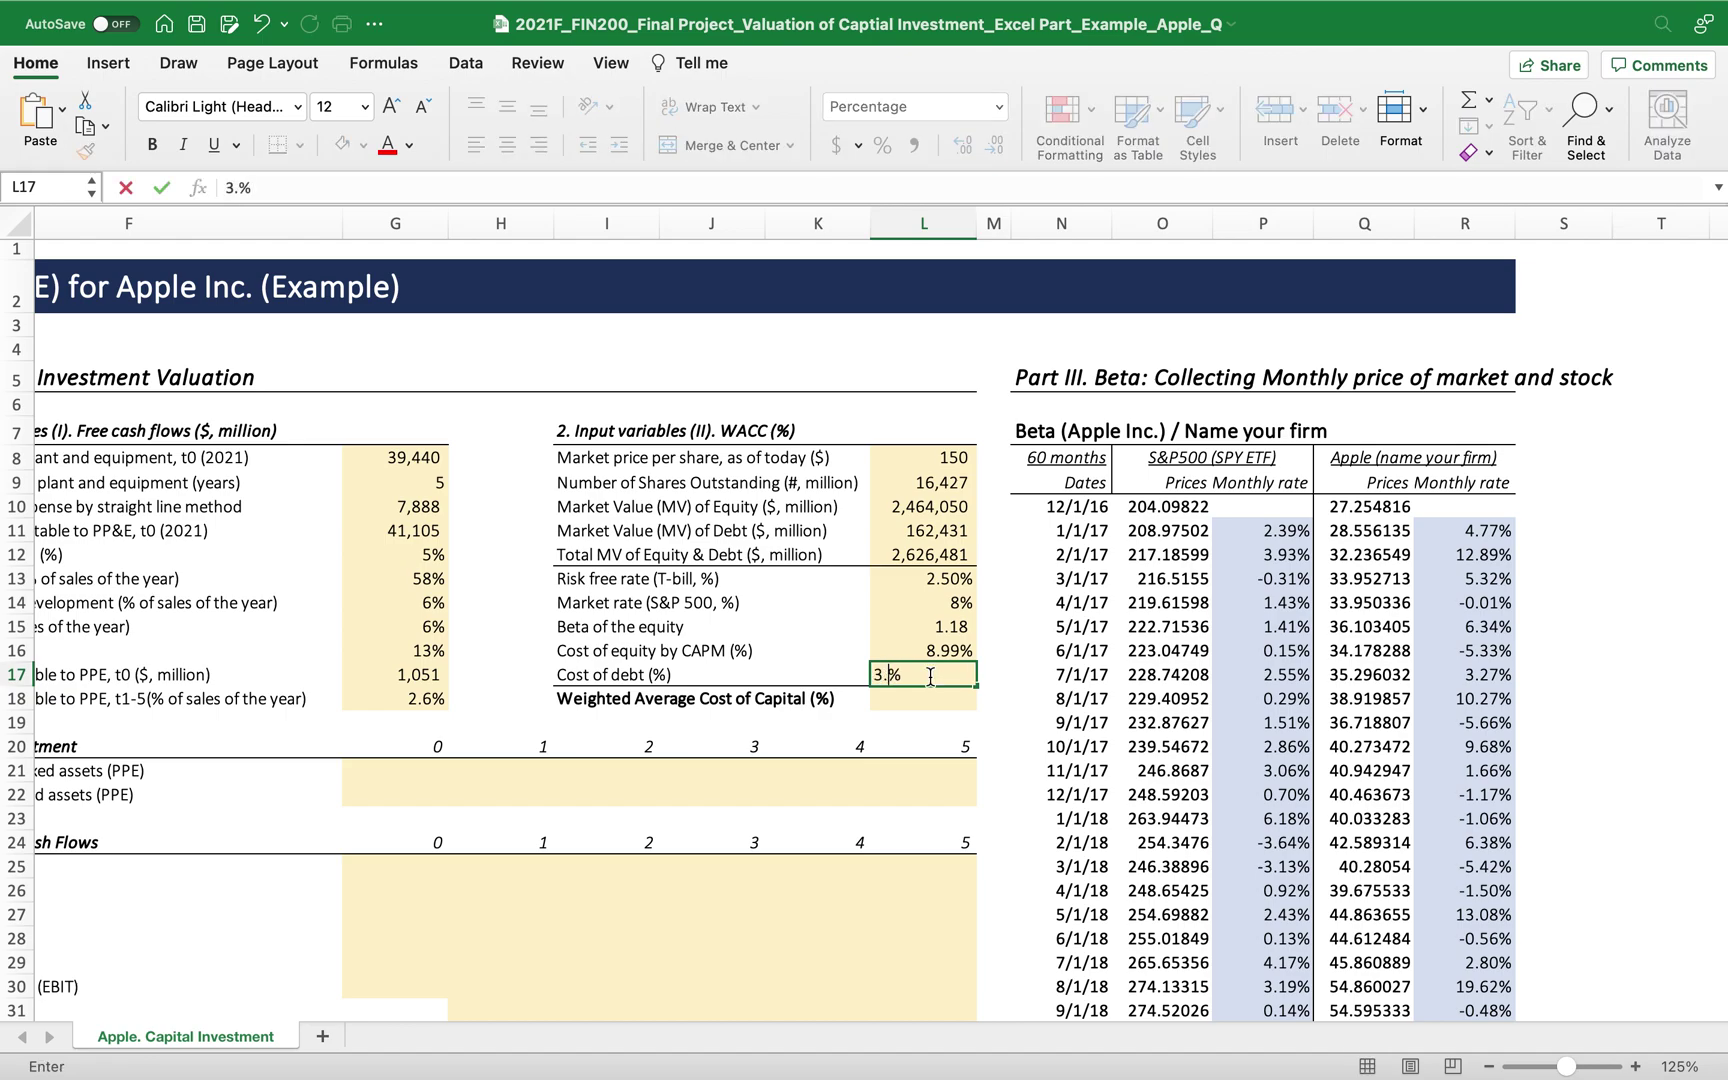
type(".6")
key("Return")
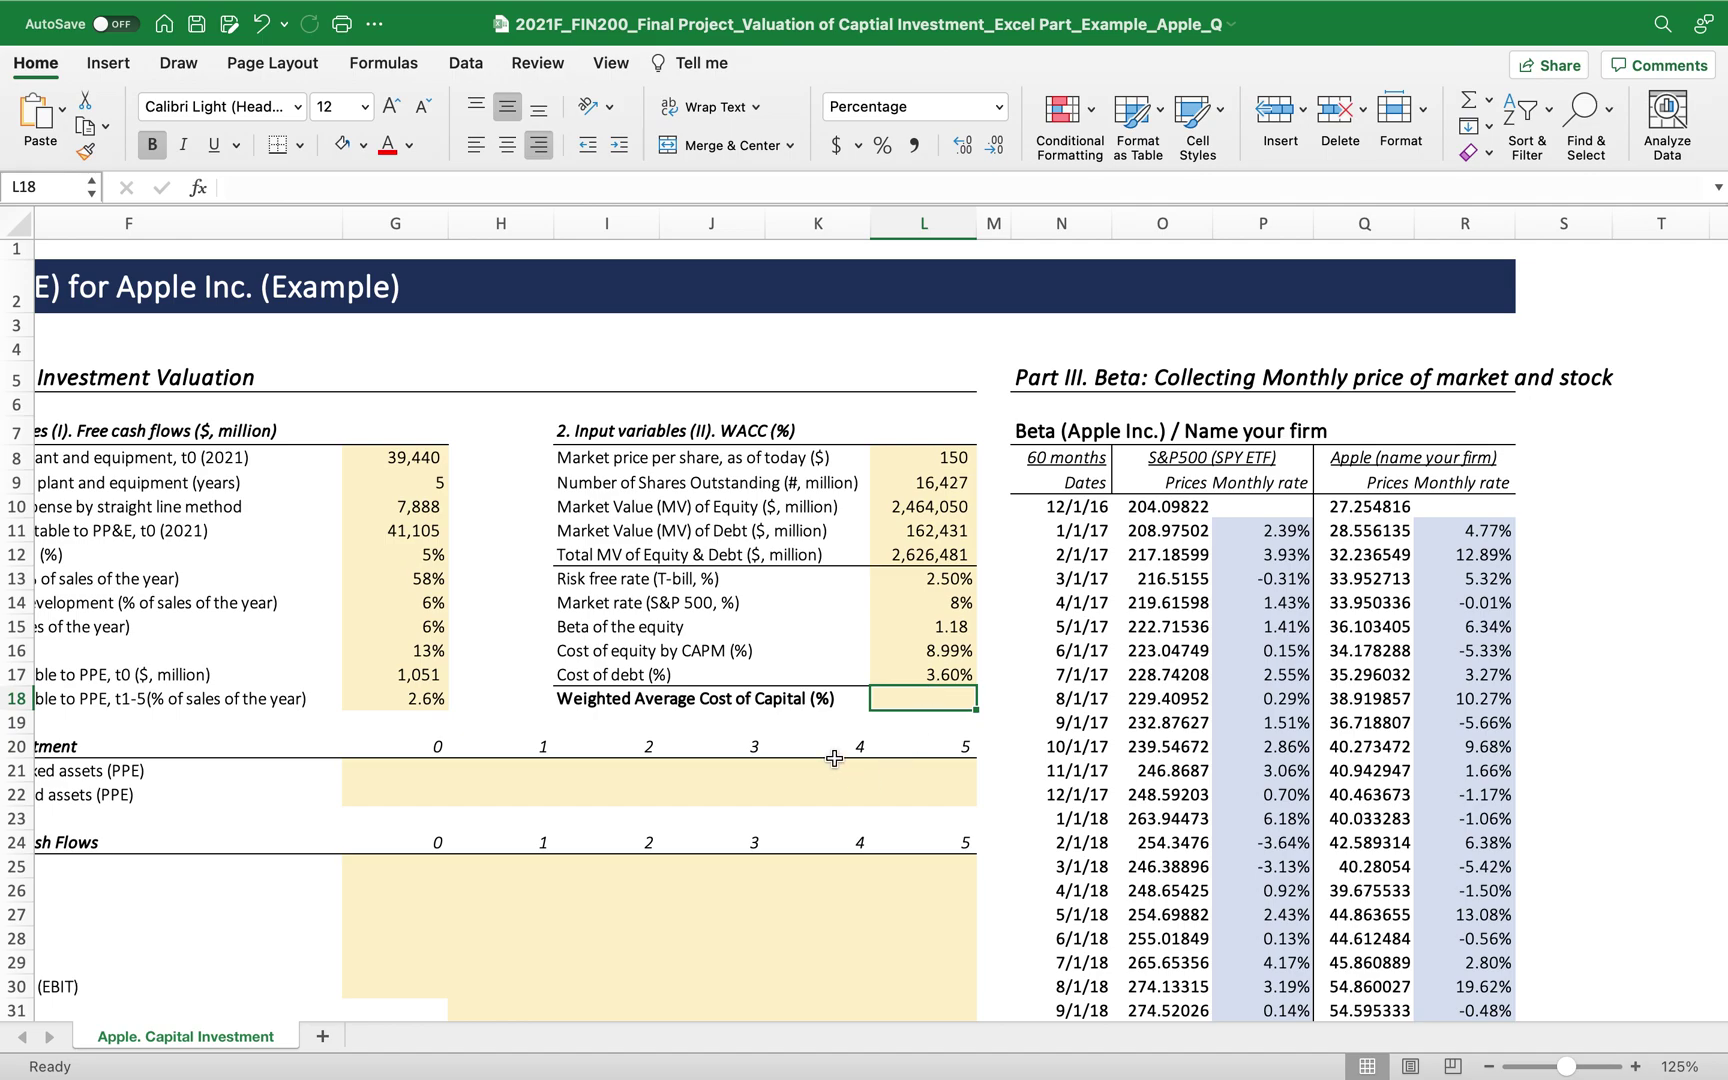
Calculate the weighted average cost of capital in L18 with the formula =L17*(1-G16)*L11/L12+L16*L10/L12.
type("=")
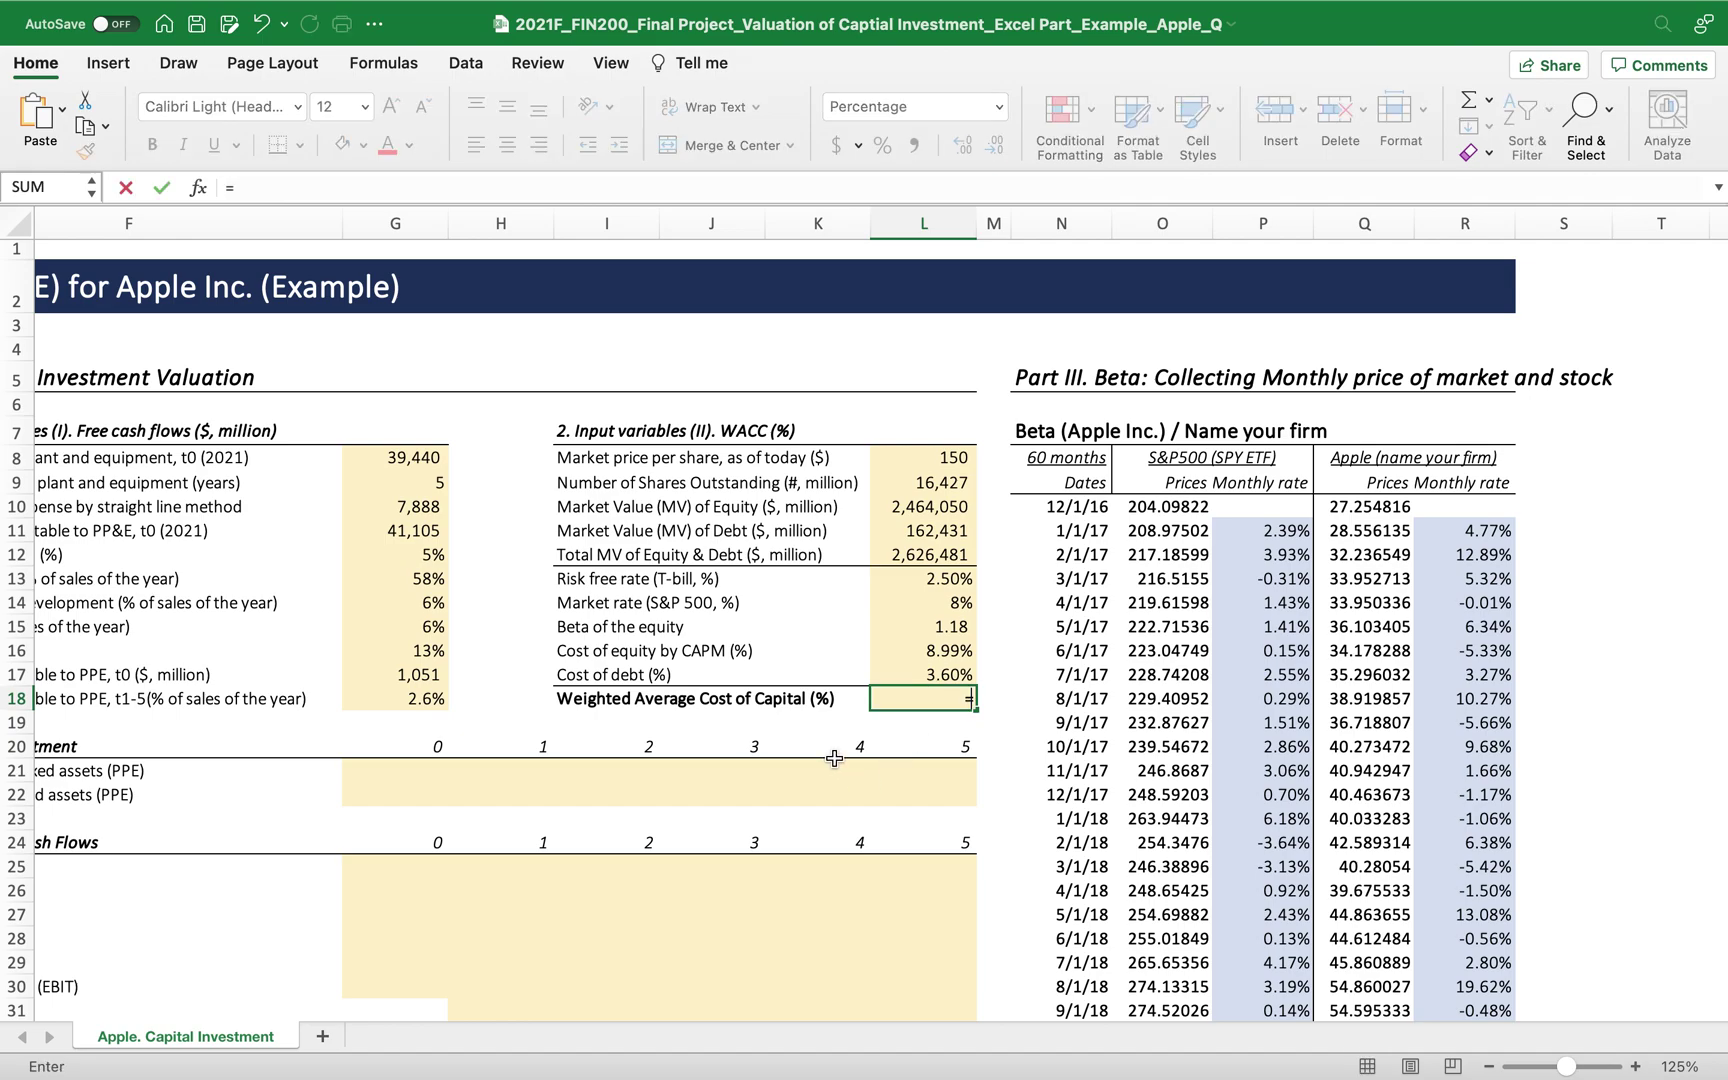
left_click(897, 677)
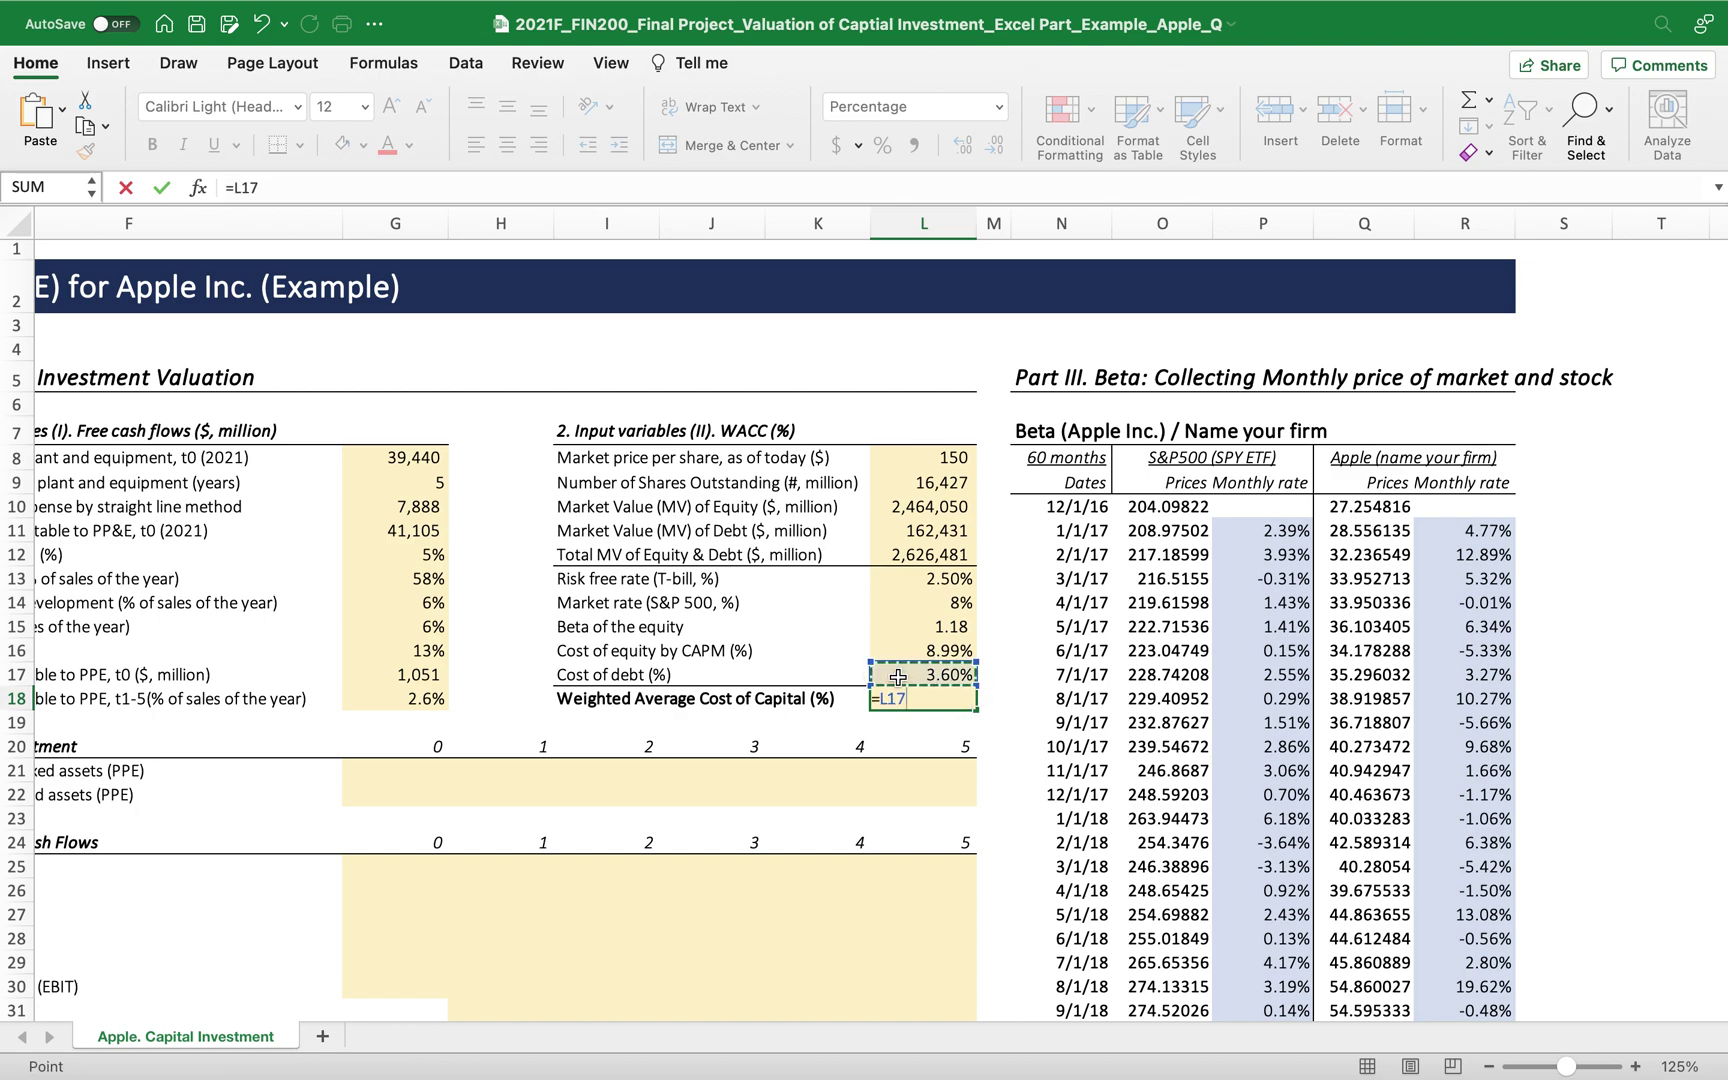
type("*(1-")
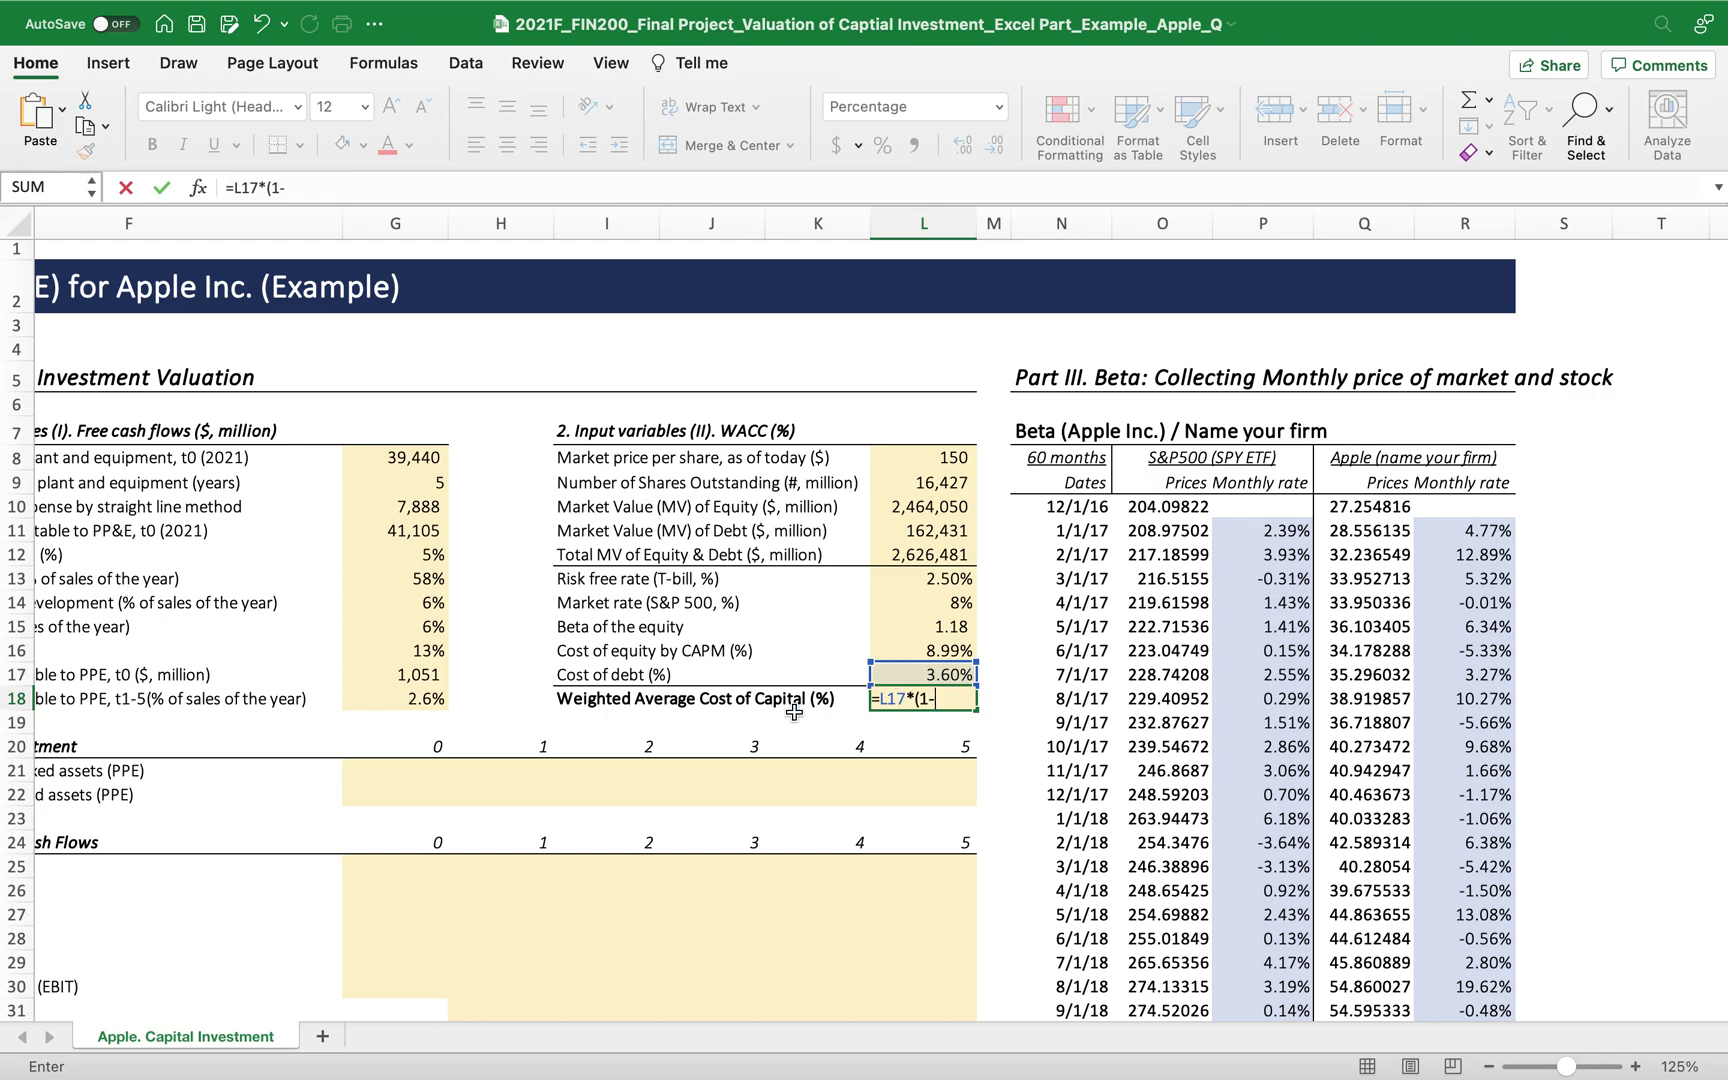
scroll(660, 735, "left", 3)
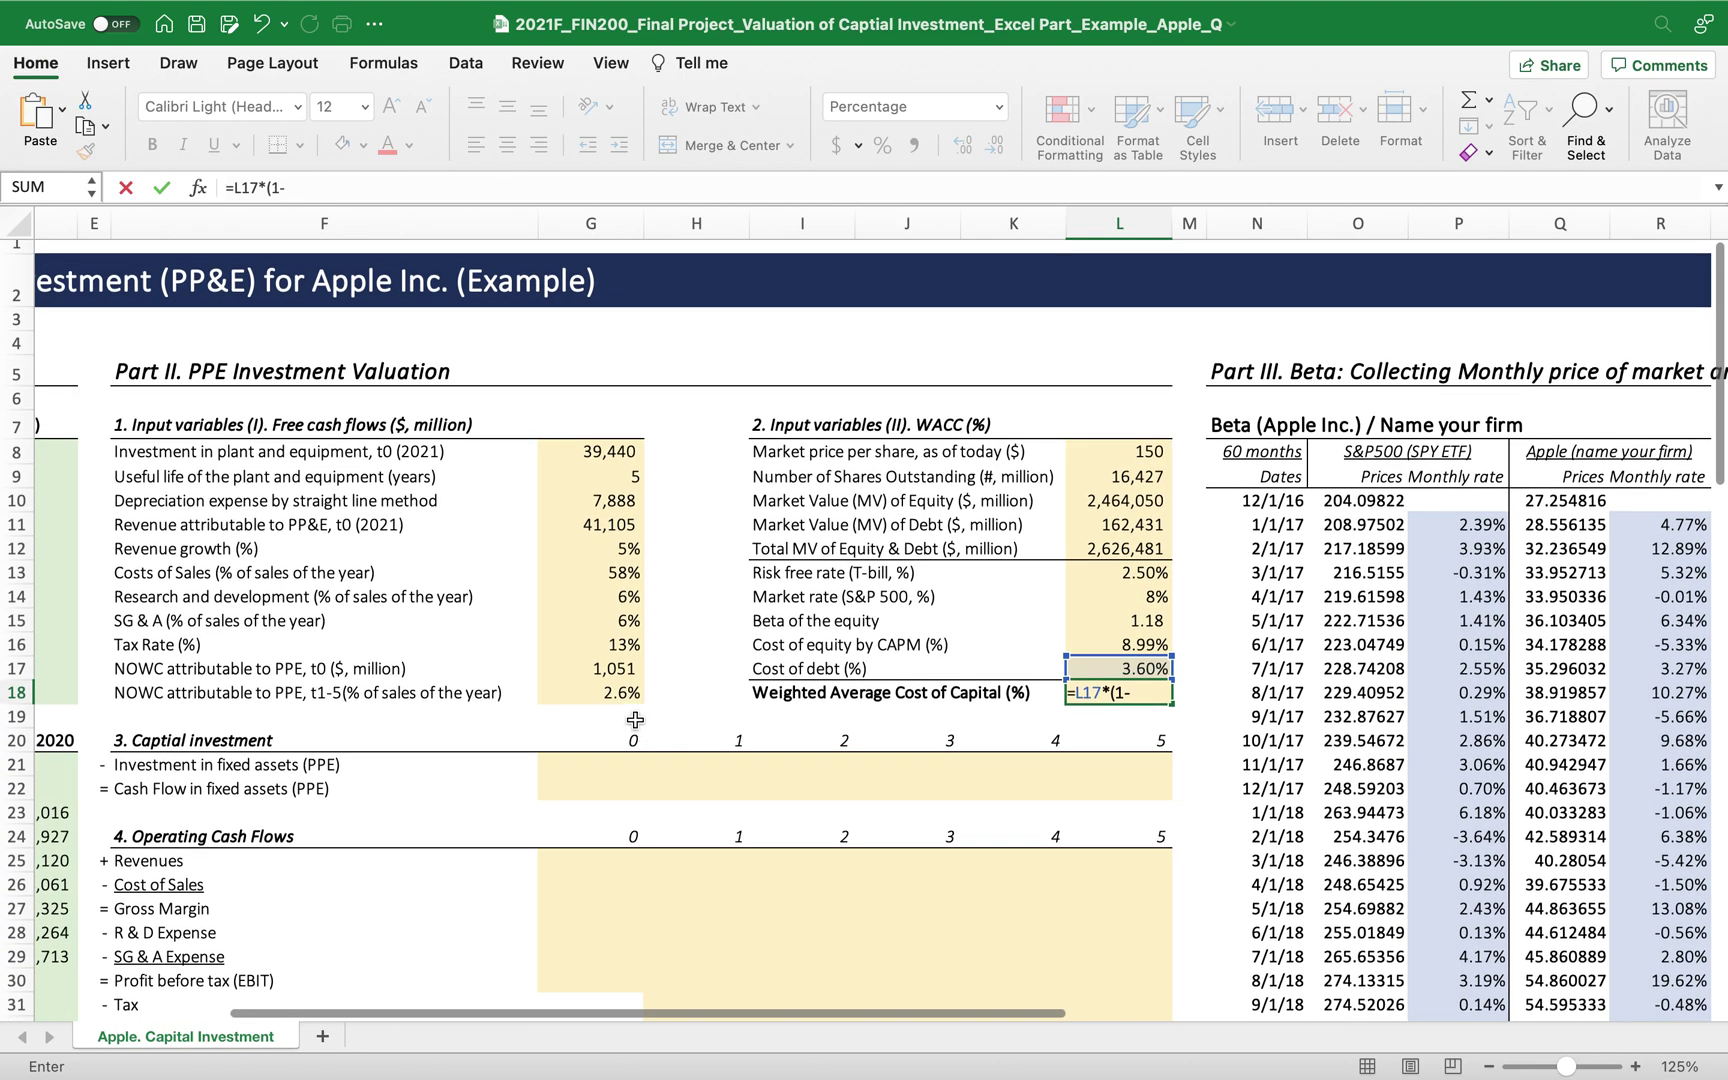
left_click(588, 641)
type(")")
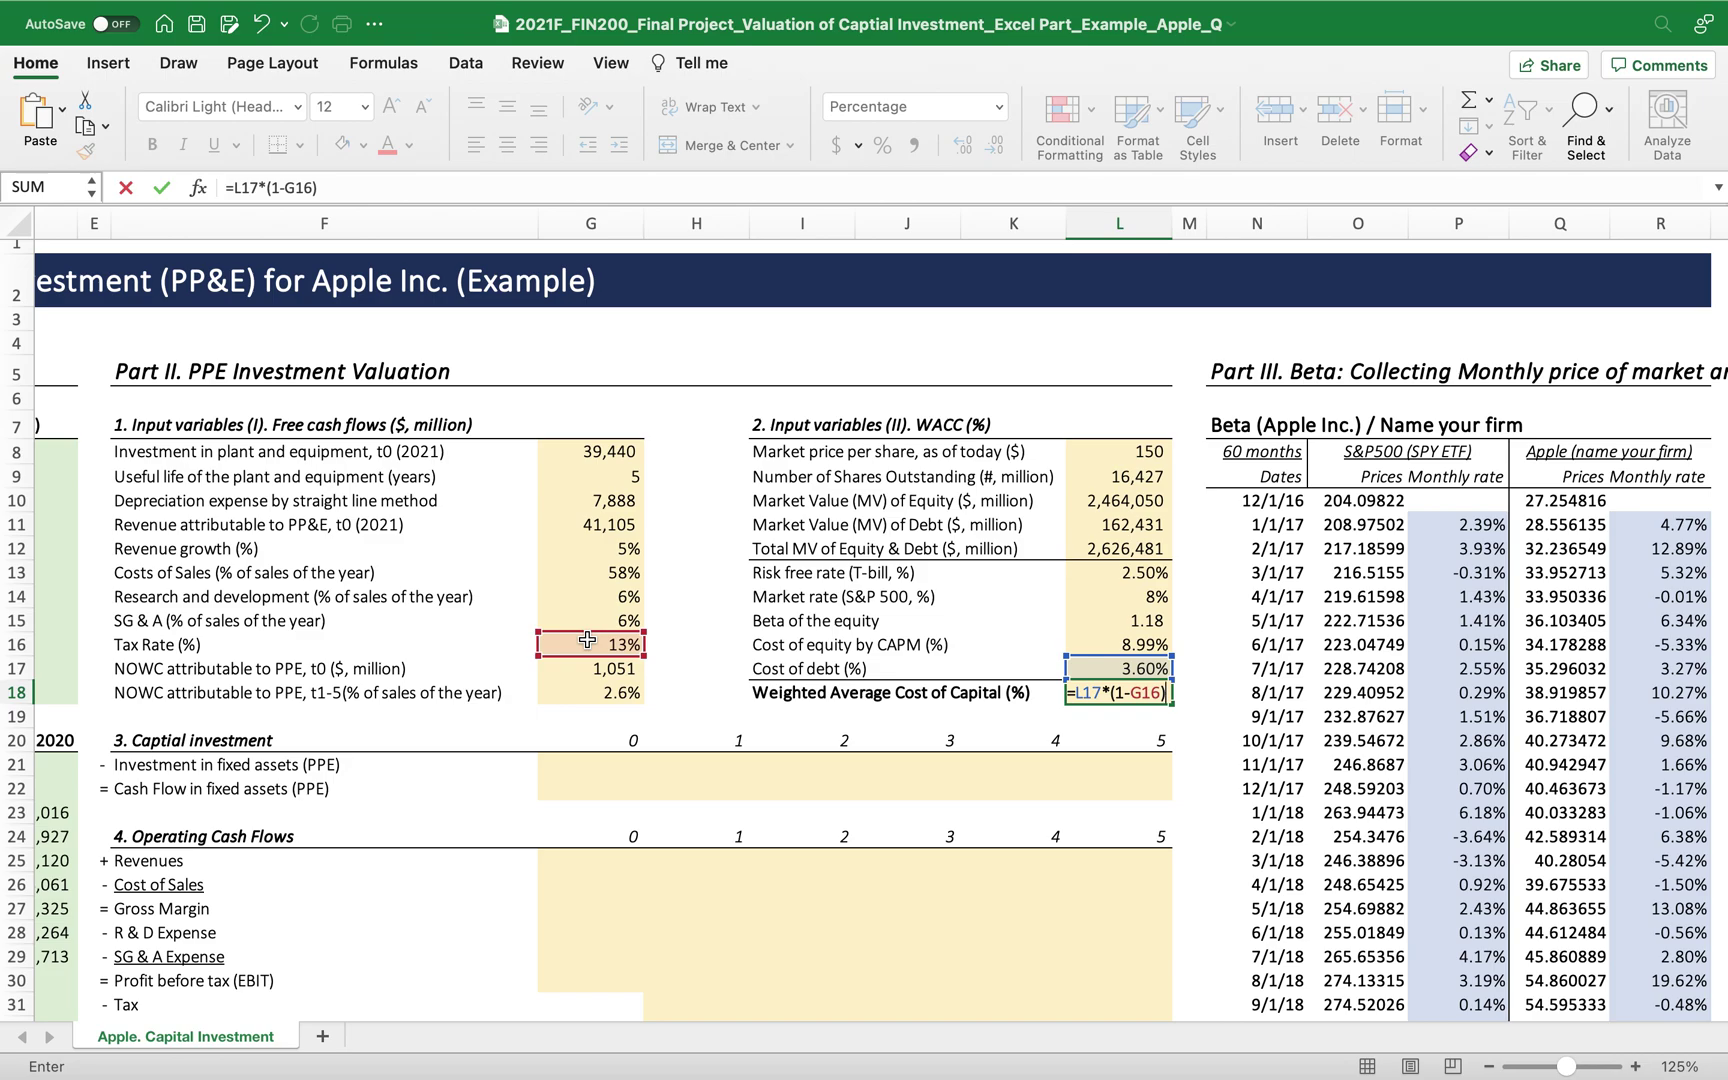
type("*")
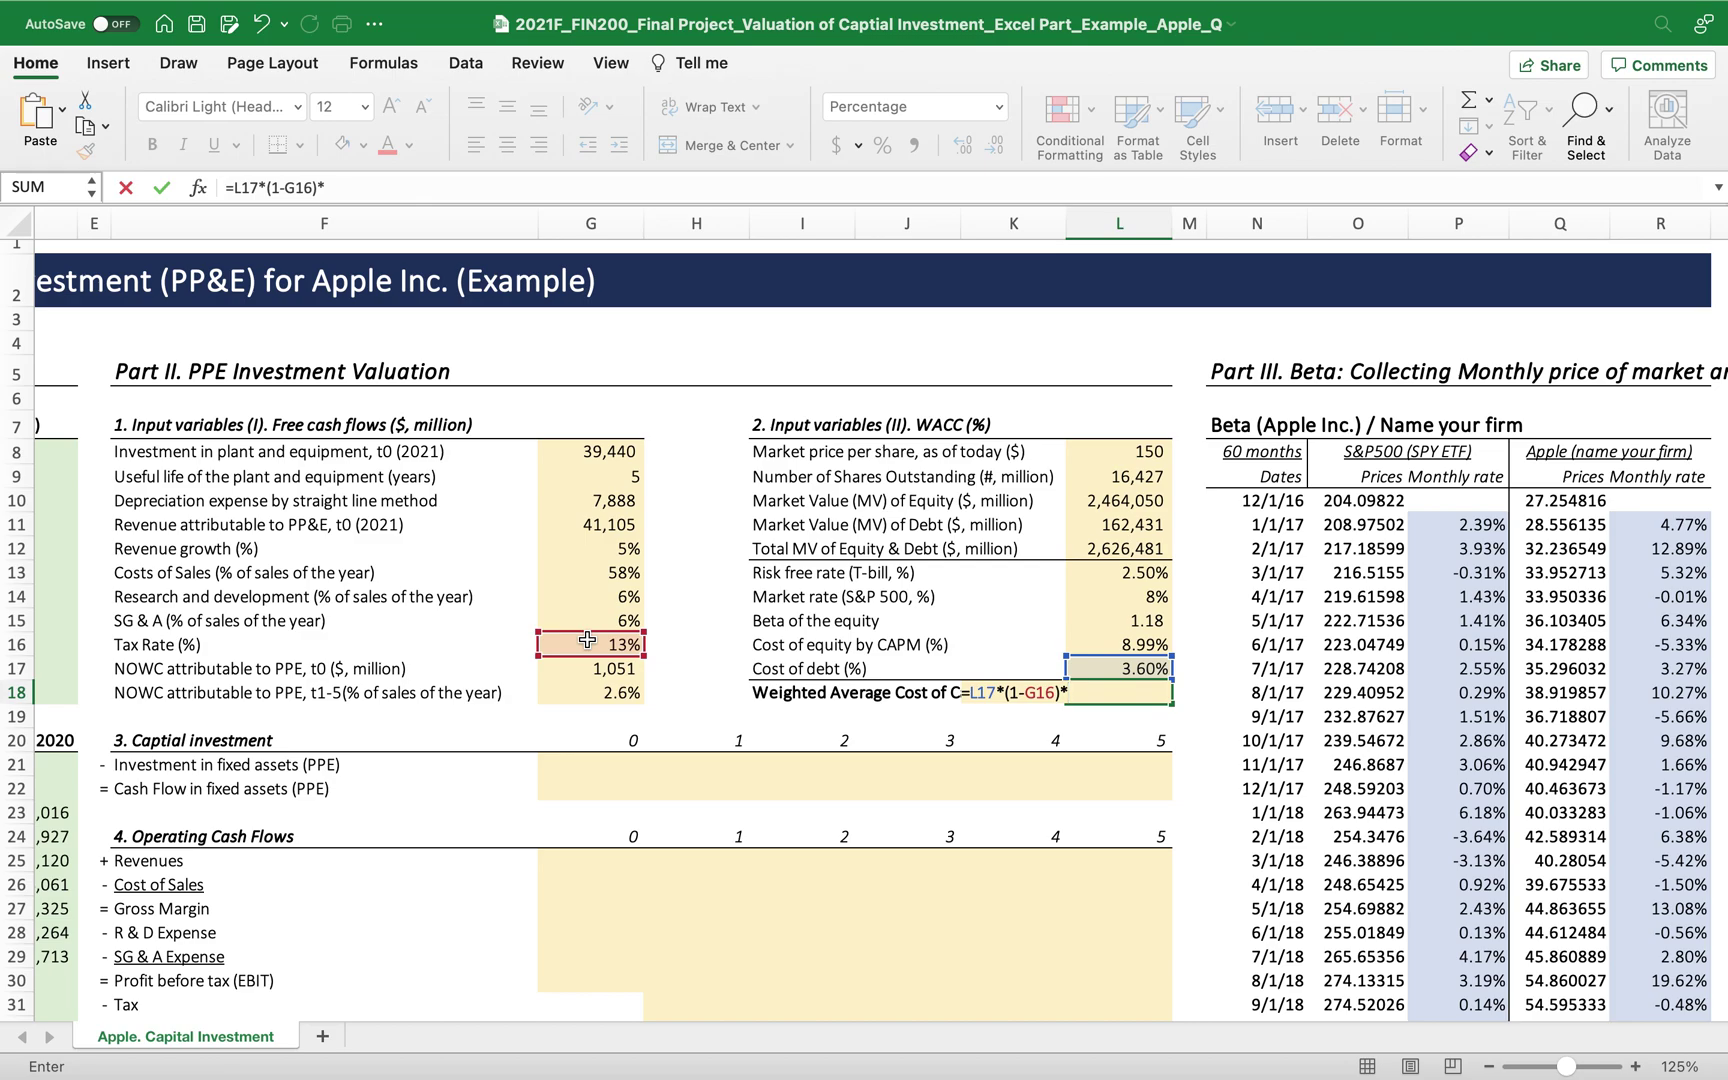
left_click(1076, 524)
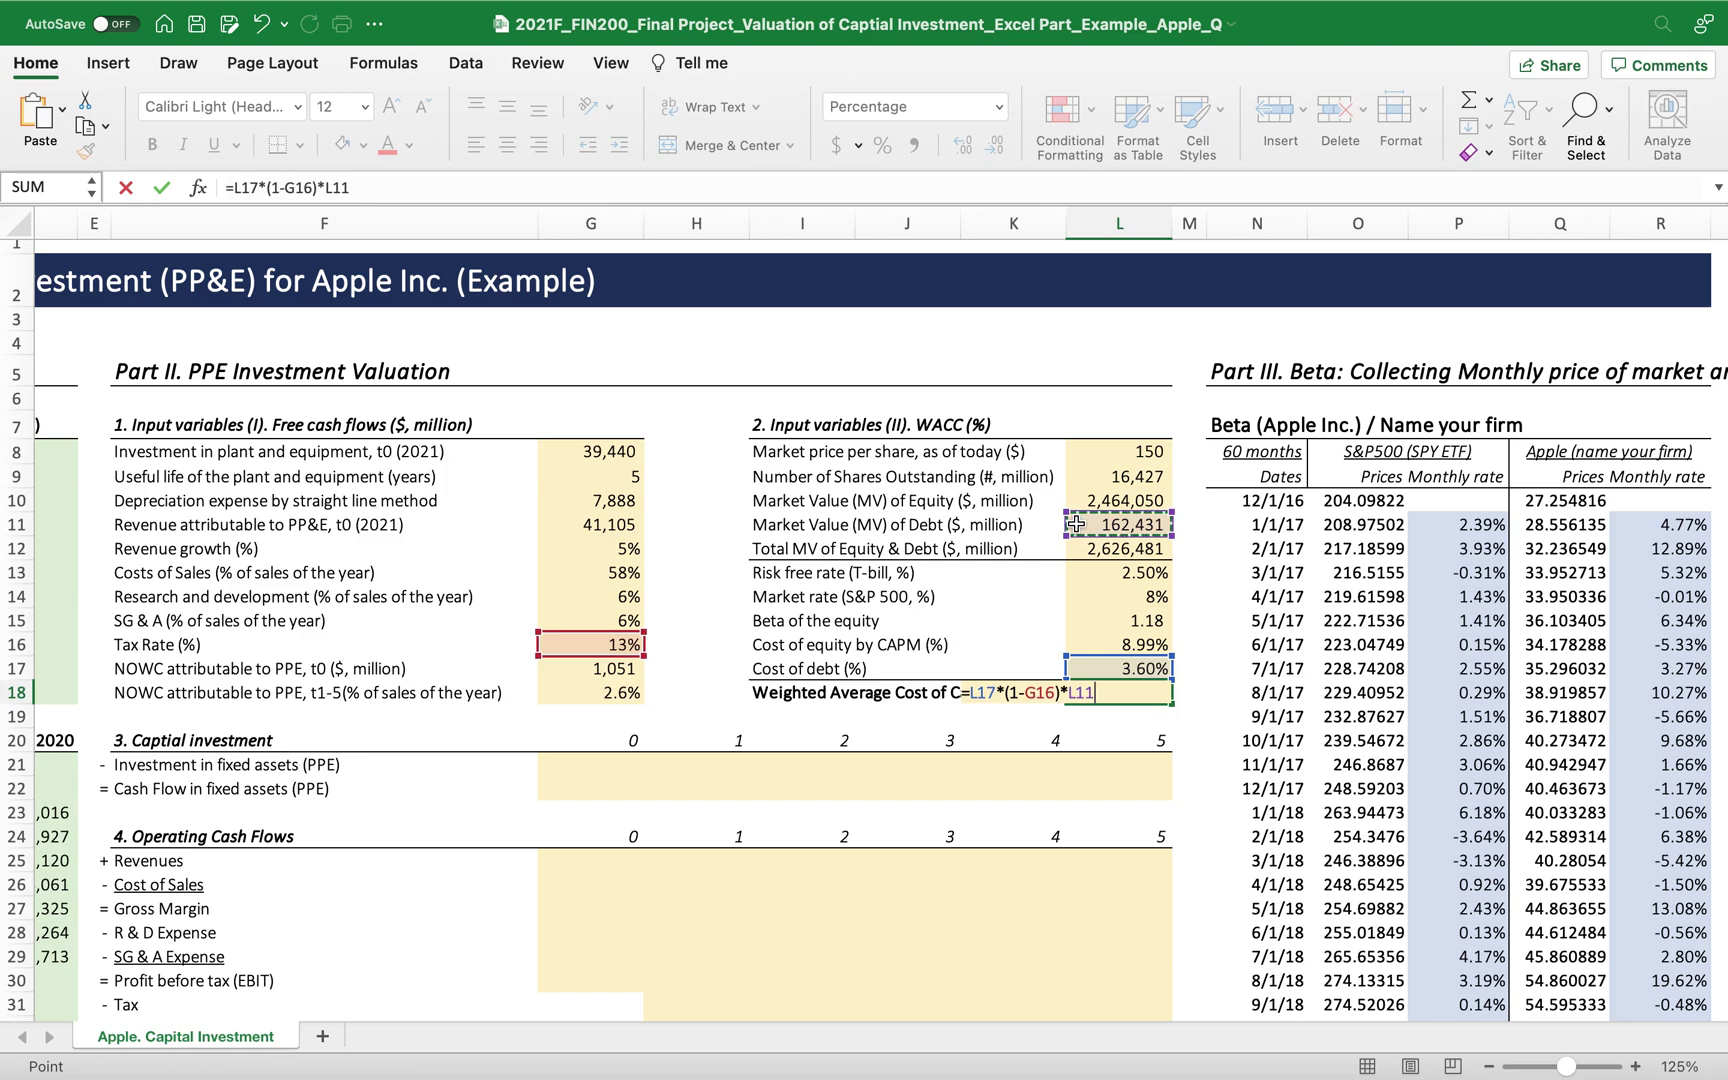
type("/")
left_click(1082, 548)
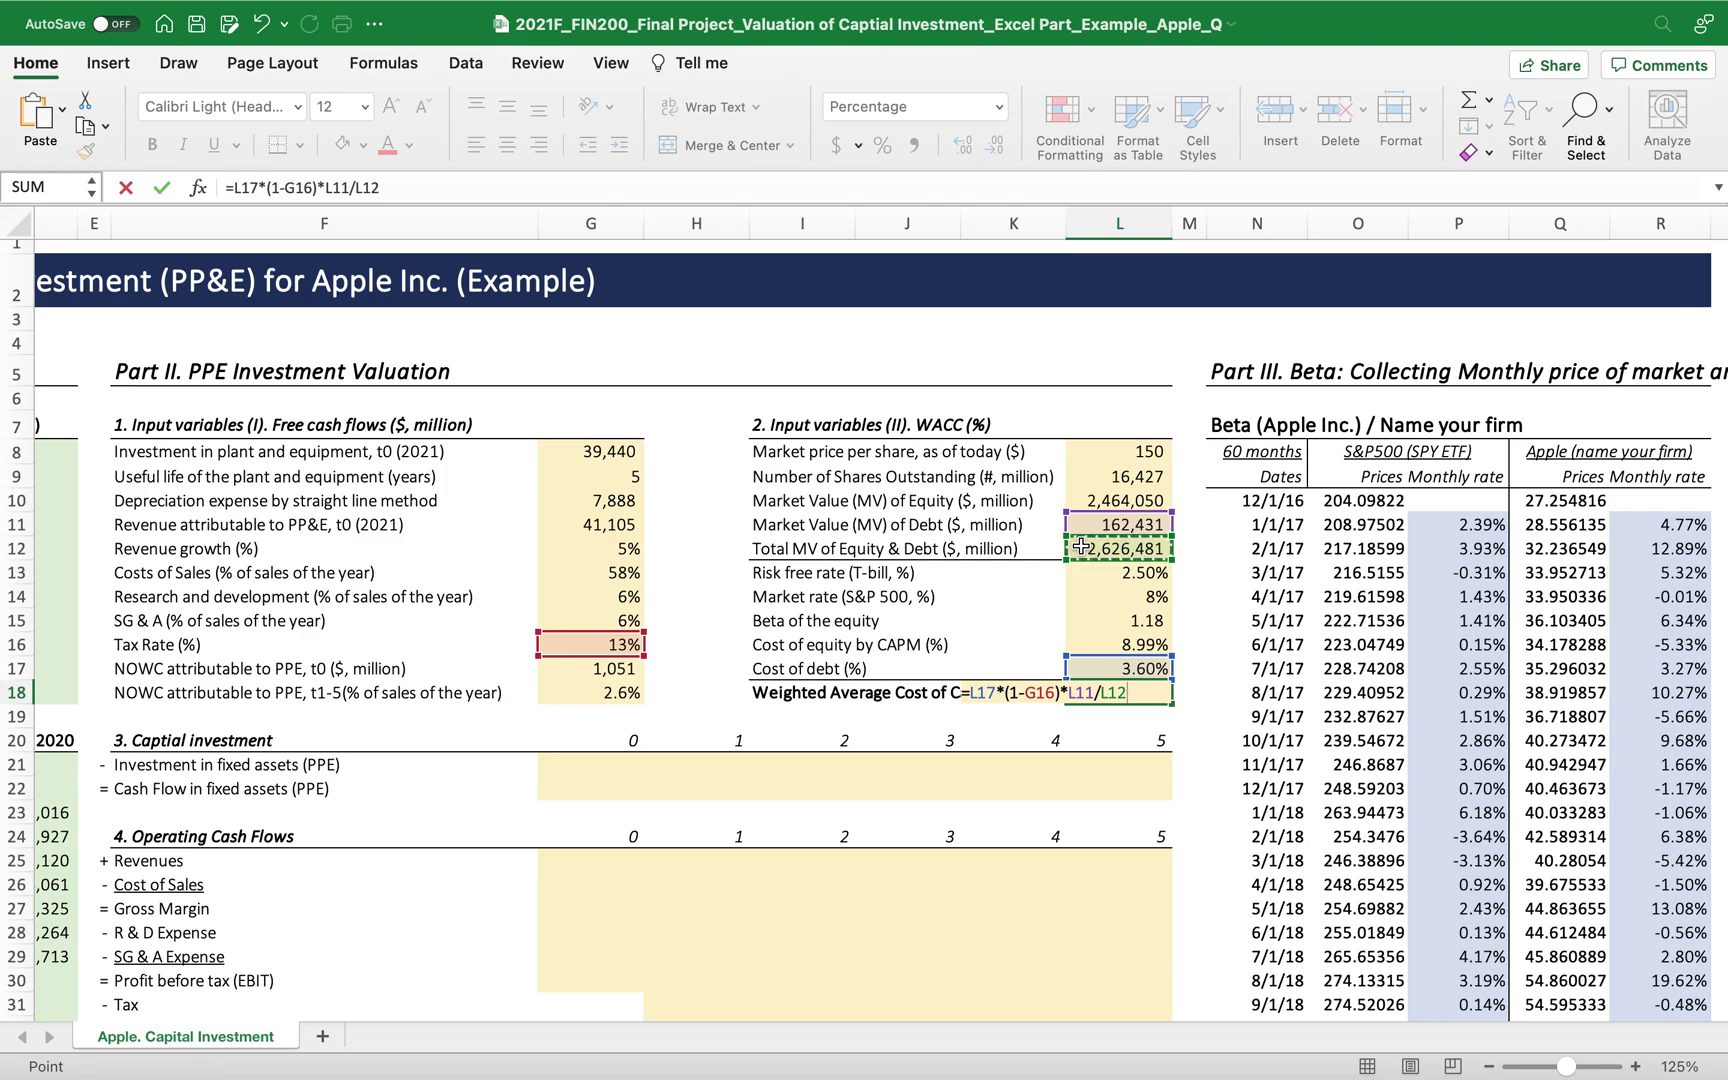
type("+")
left_click(1106, 641)
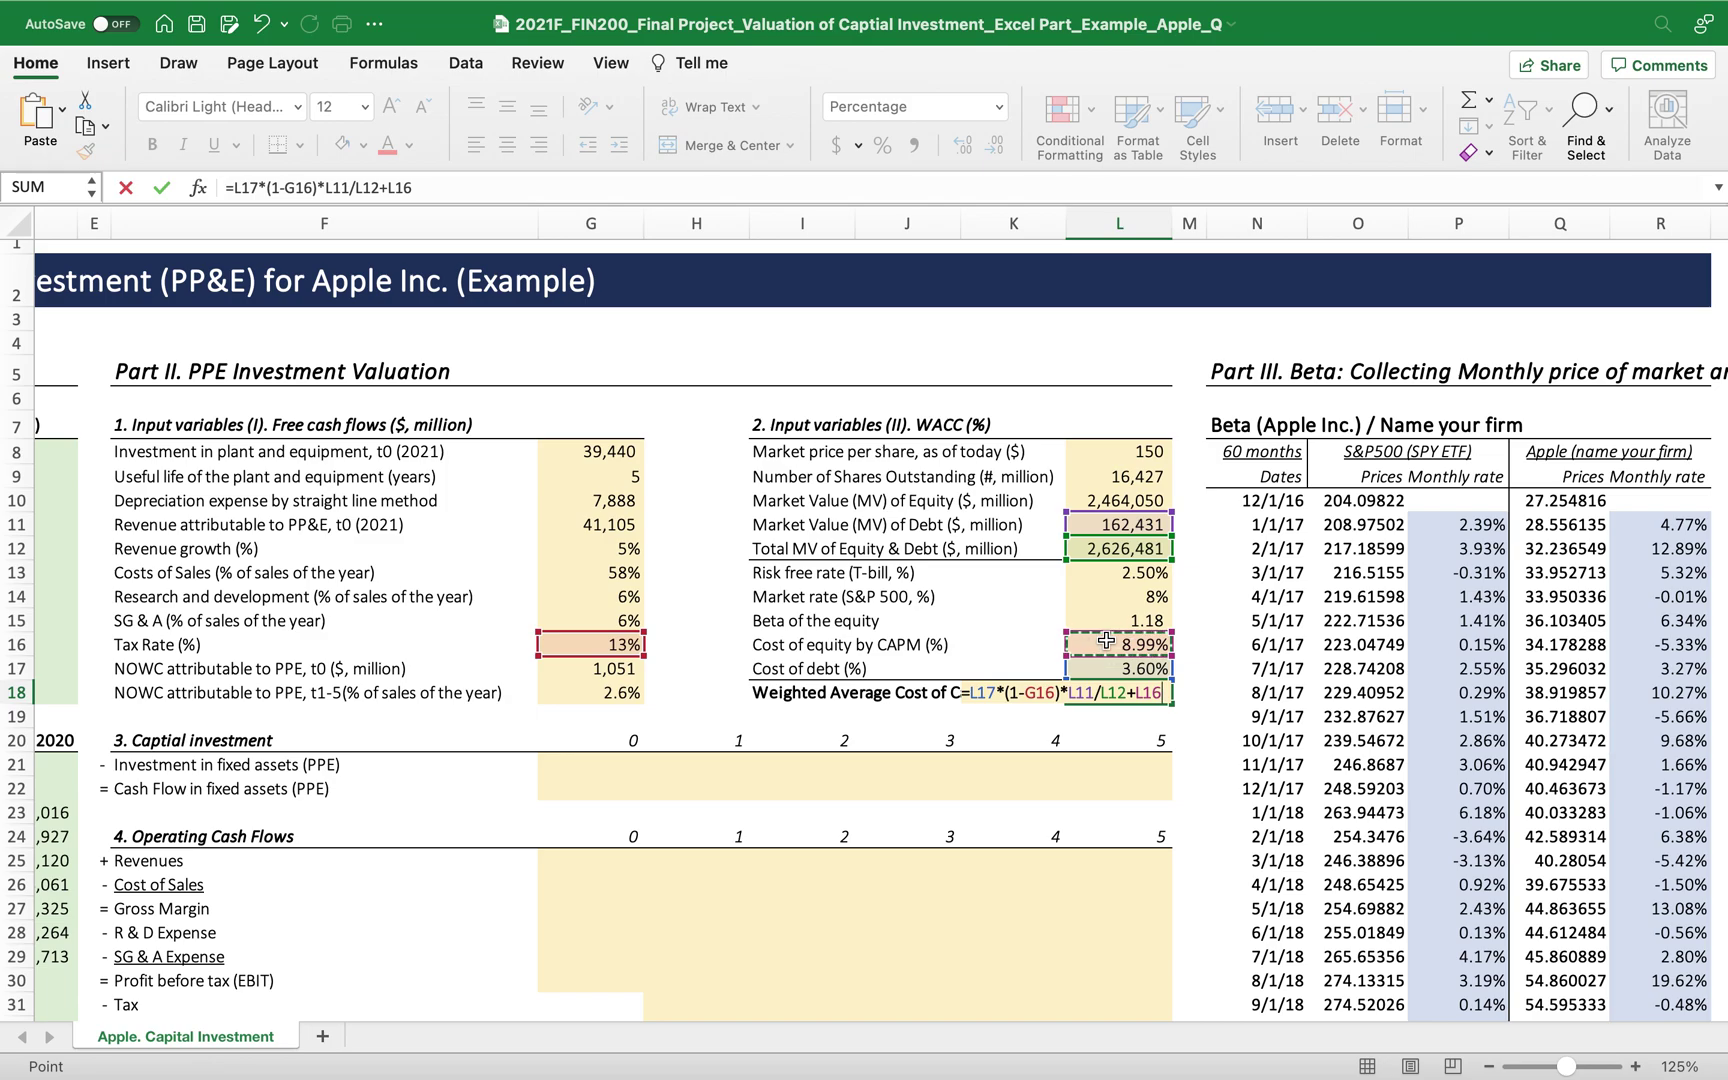
type("*")
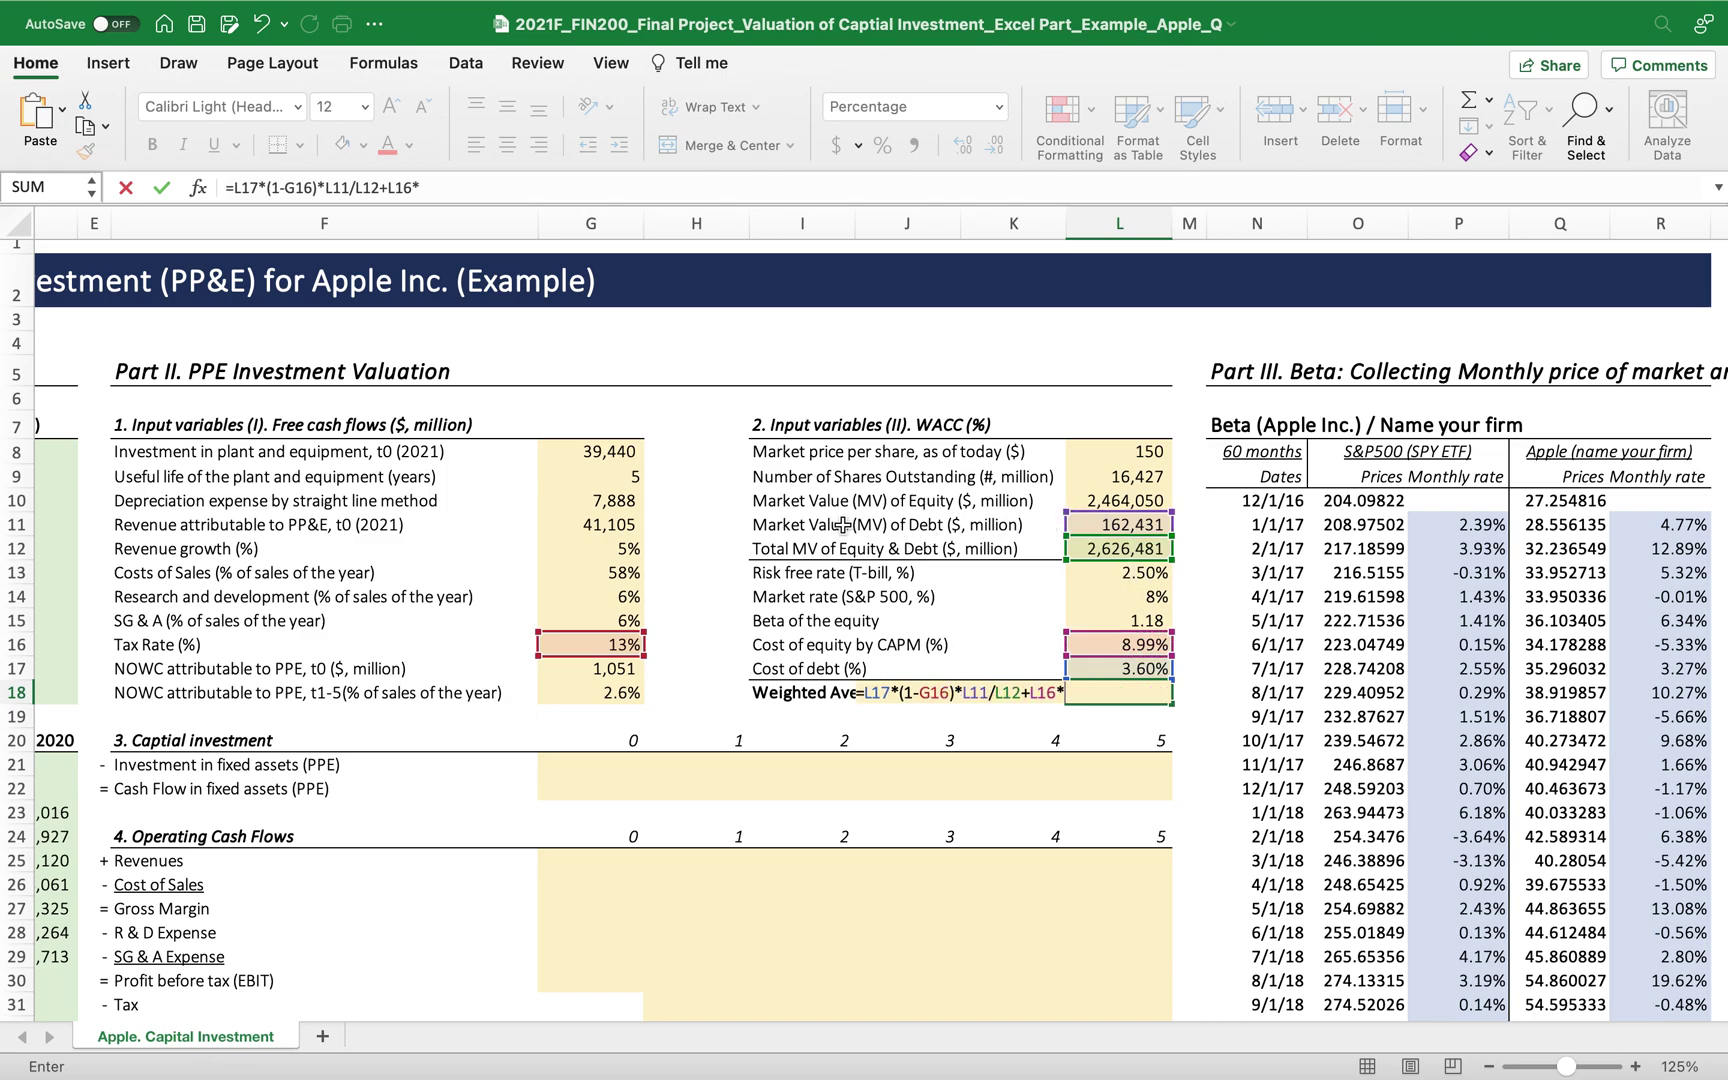
left_click(1083, 499)
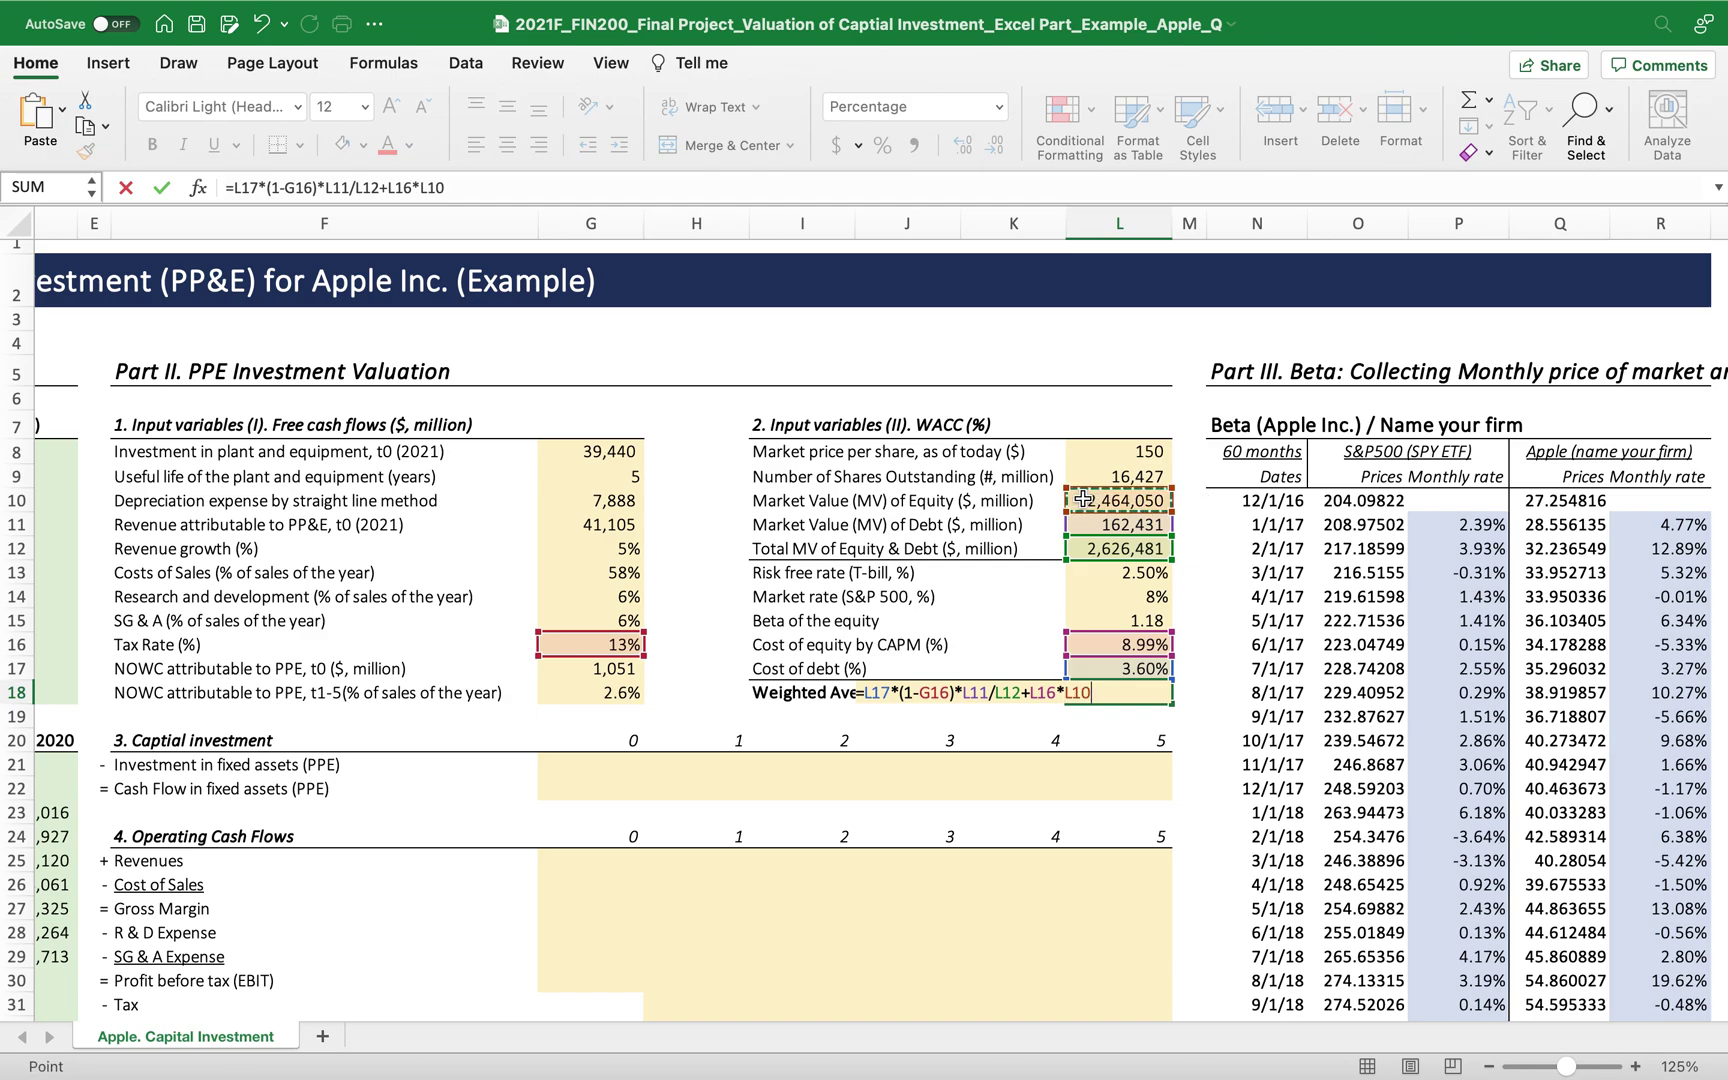
type("/")
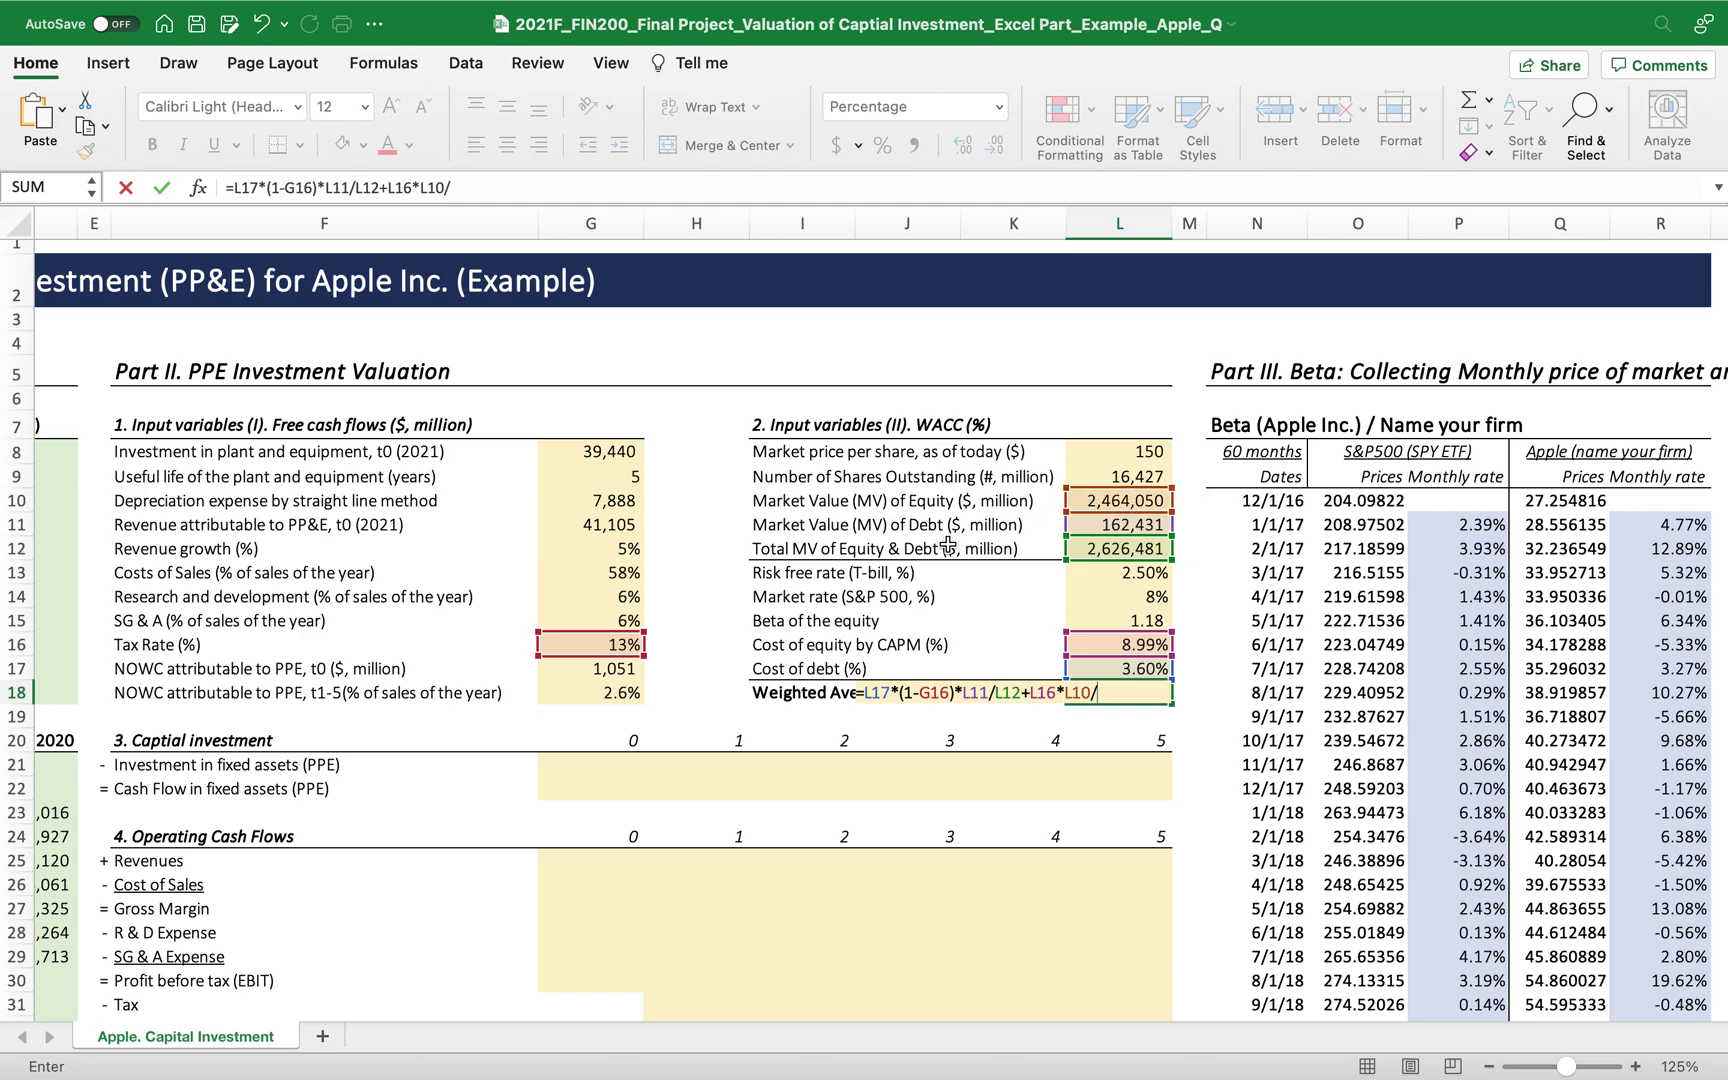
left_click(1102, 552)
key("Return")
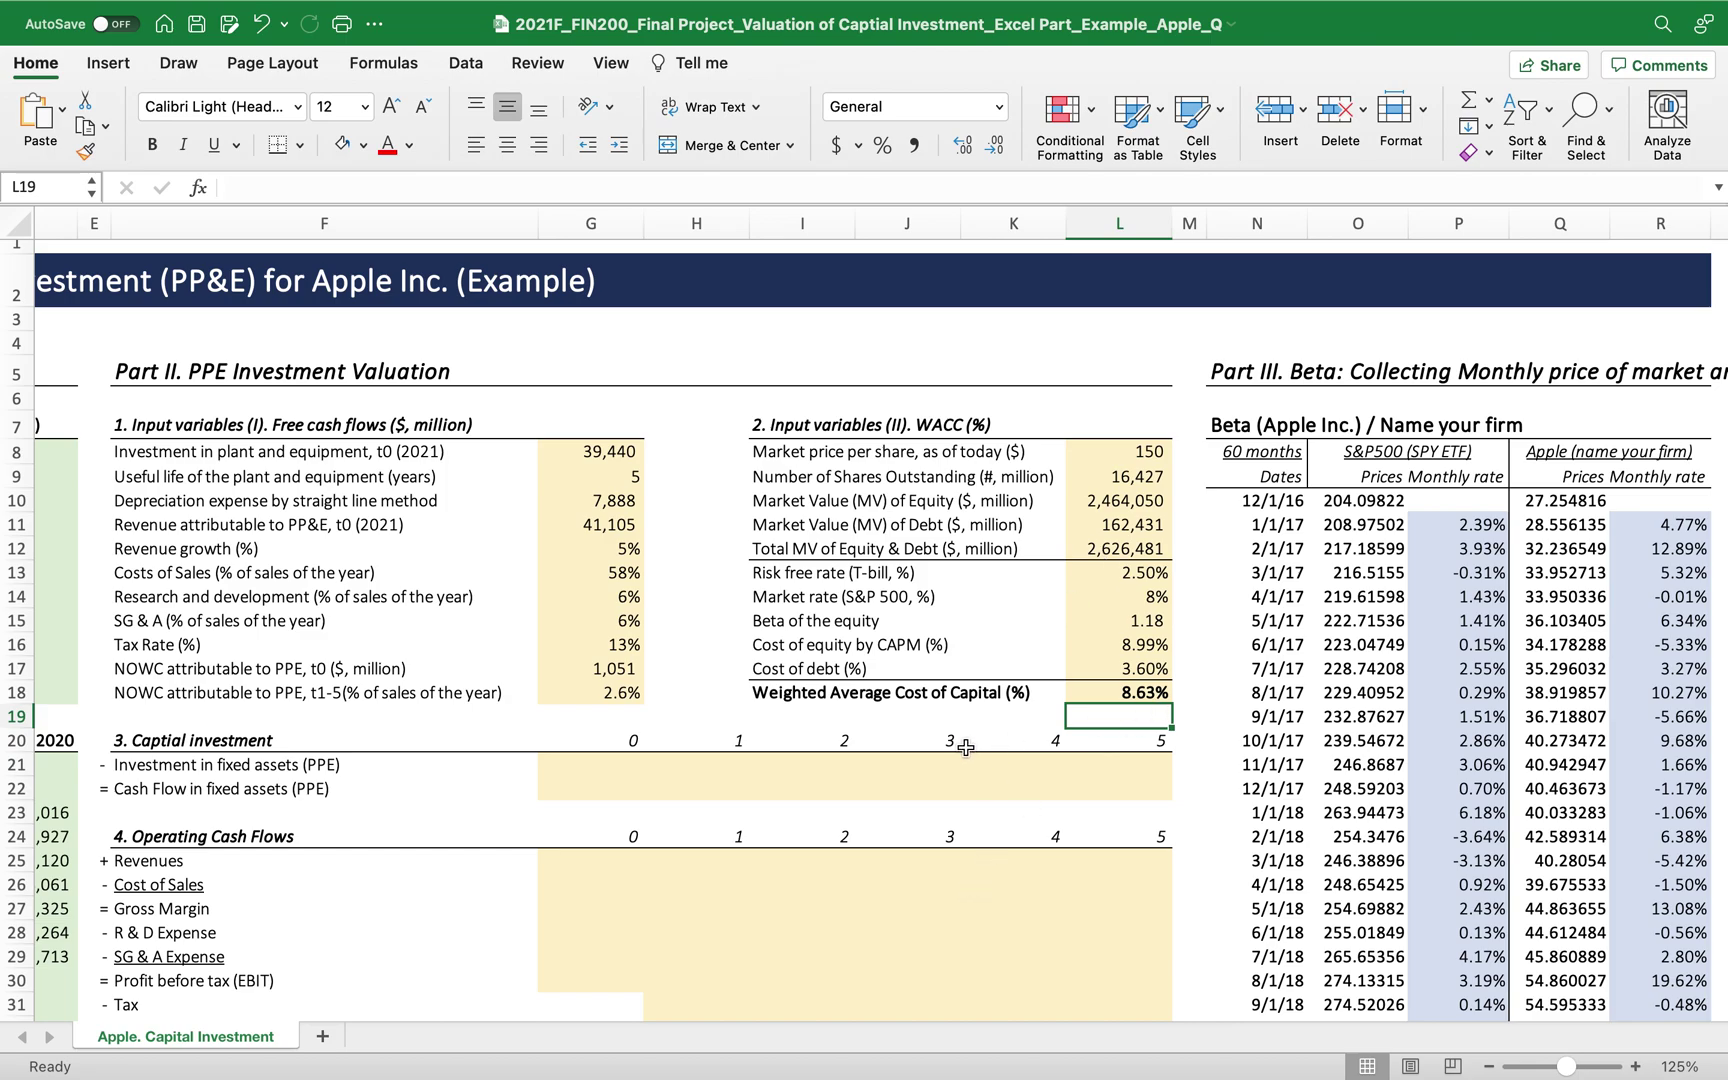
Examine the project valuation criteria in section 7, from discounted payback period to profitability index.
scroll(852, 740, "down", 1)
scroll(852, 740, "down", 6)
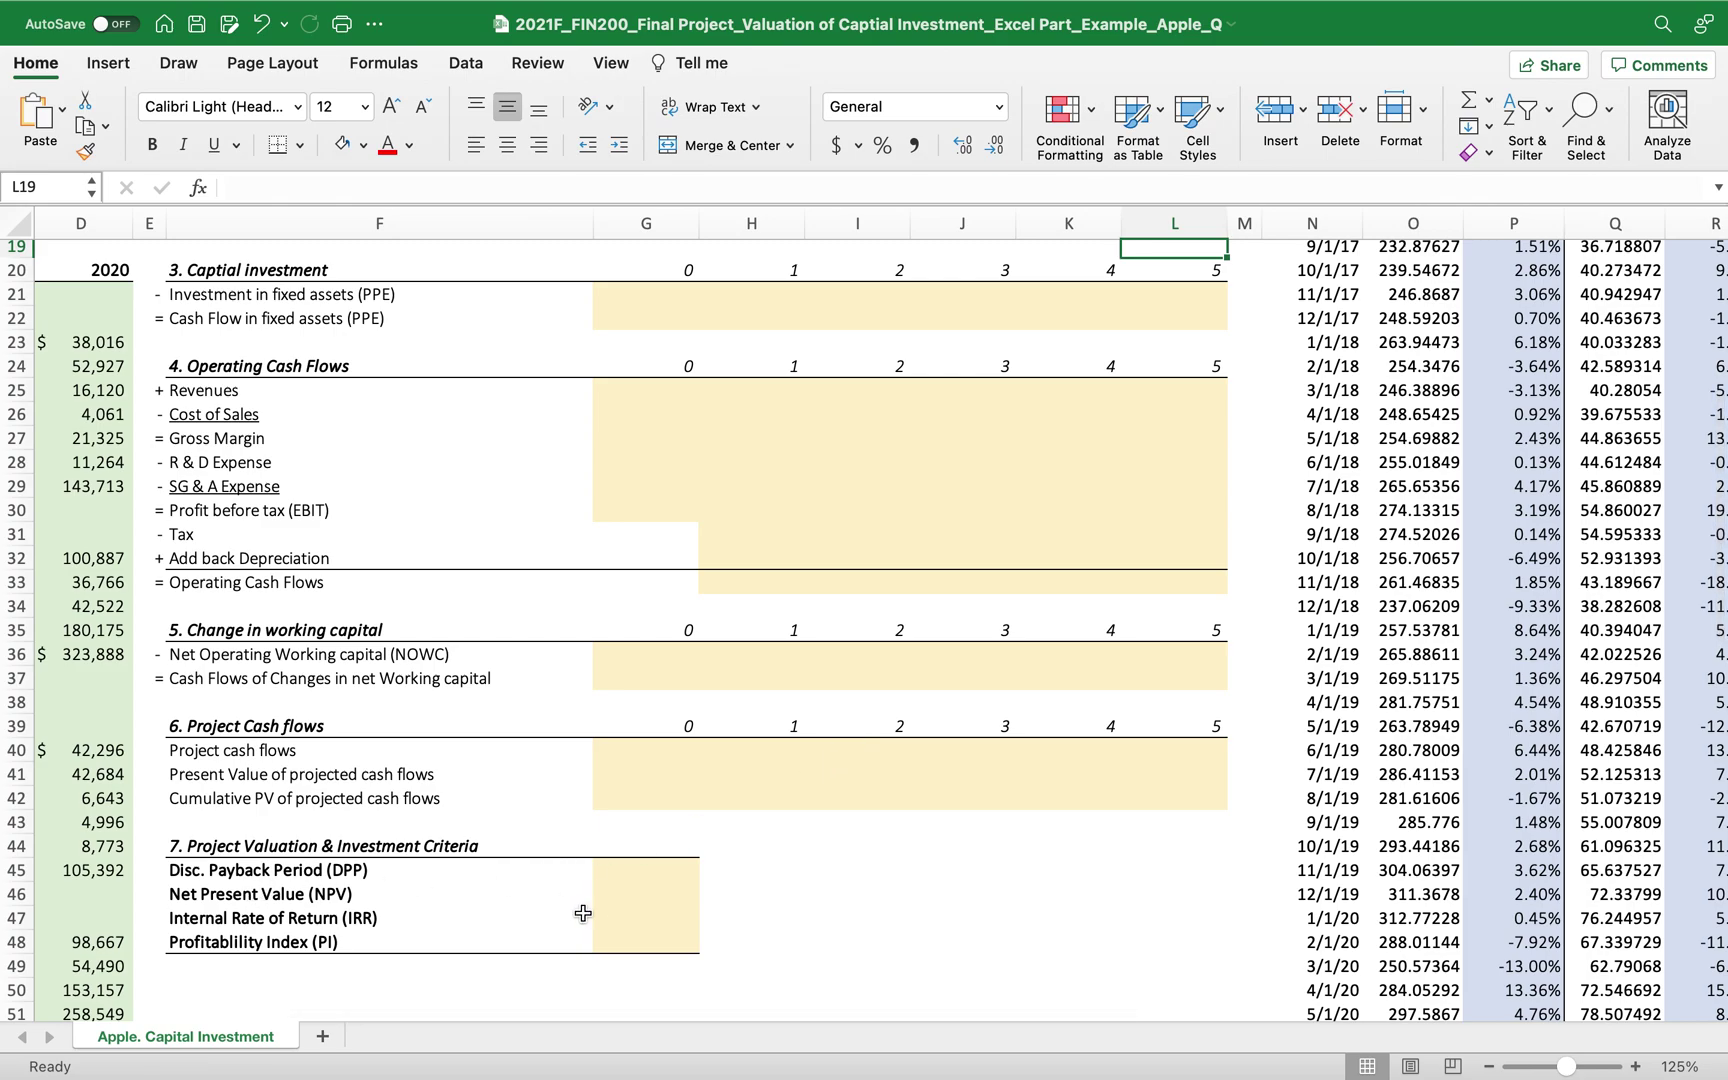
left_click(188, 876)
key("Down")
key("Down")
key("Down")
scroll(955, 897, "up", 10)
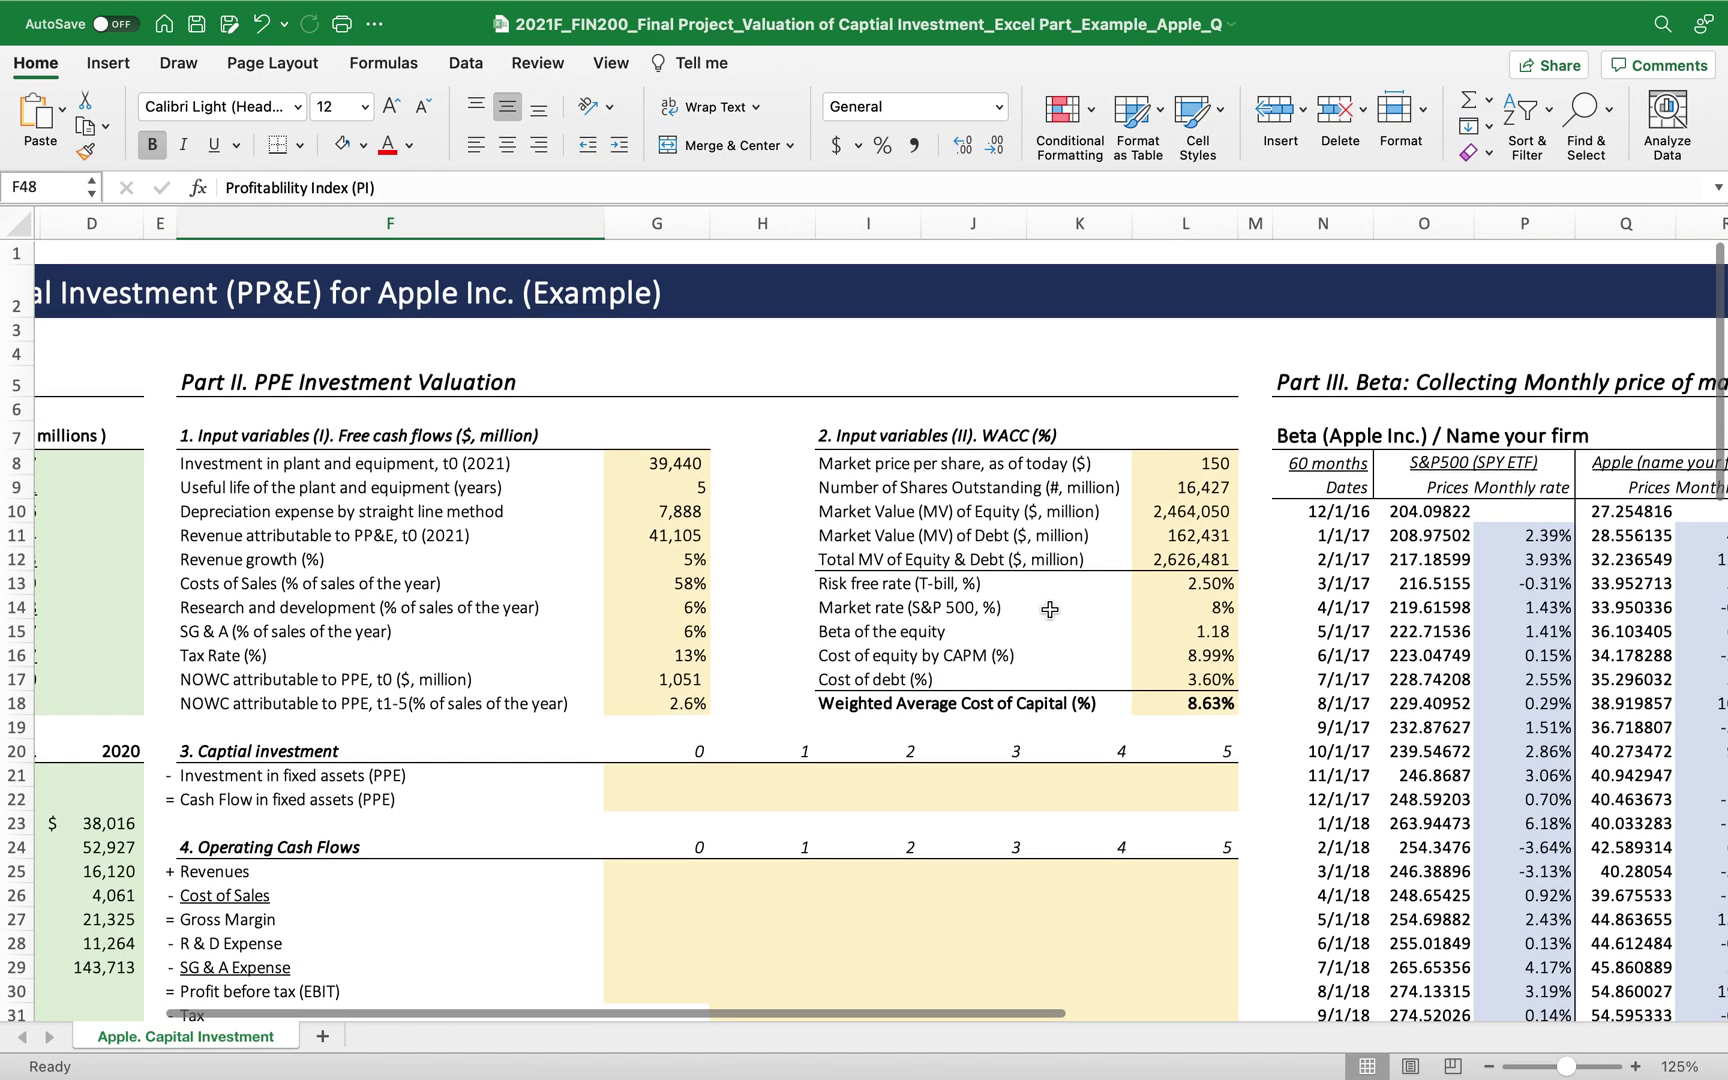
Review the WACC input rows for market price per share, shares outstanding, and market values of equity and debt.
left_click(1160, 505)
left_click(1150, 536)
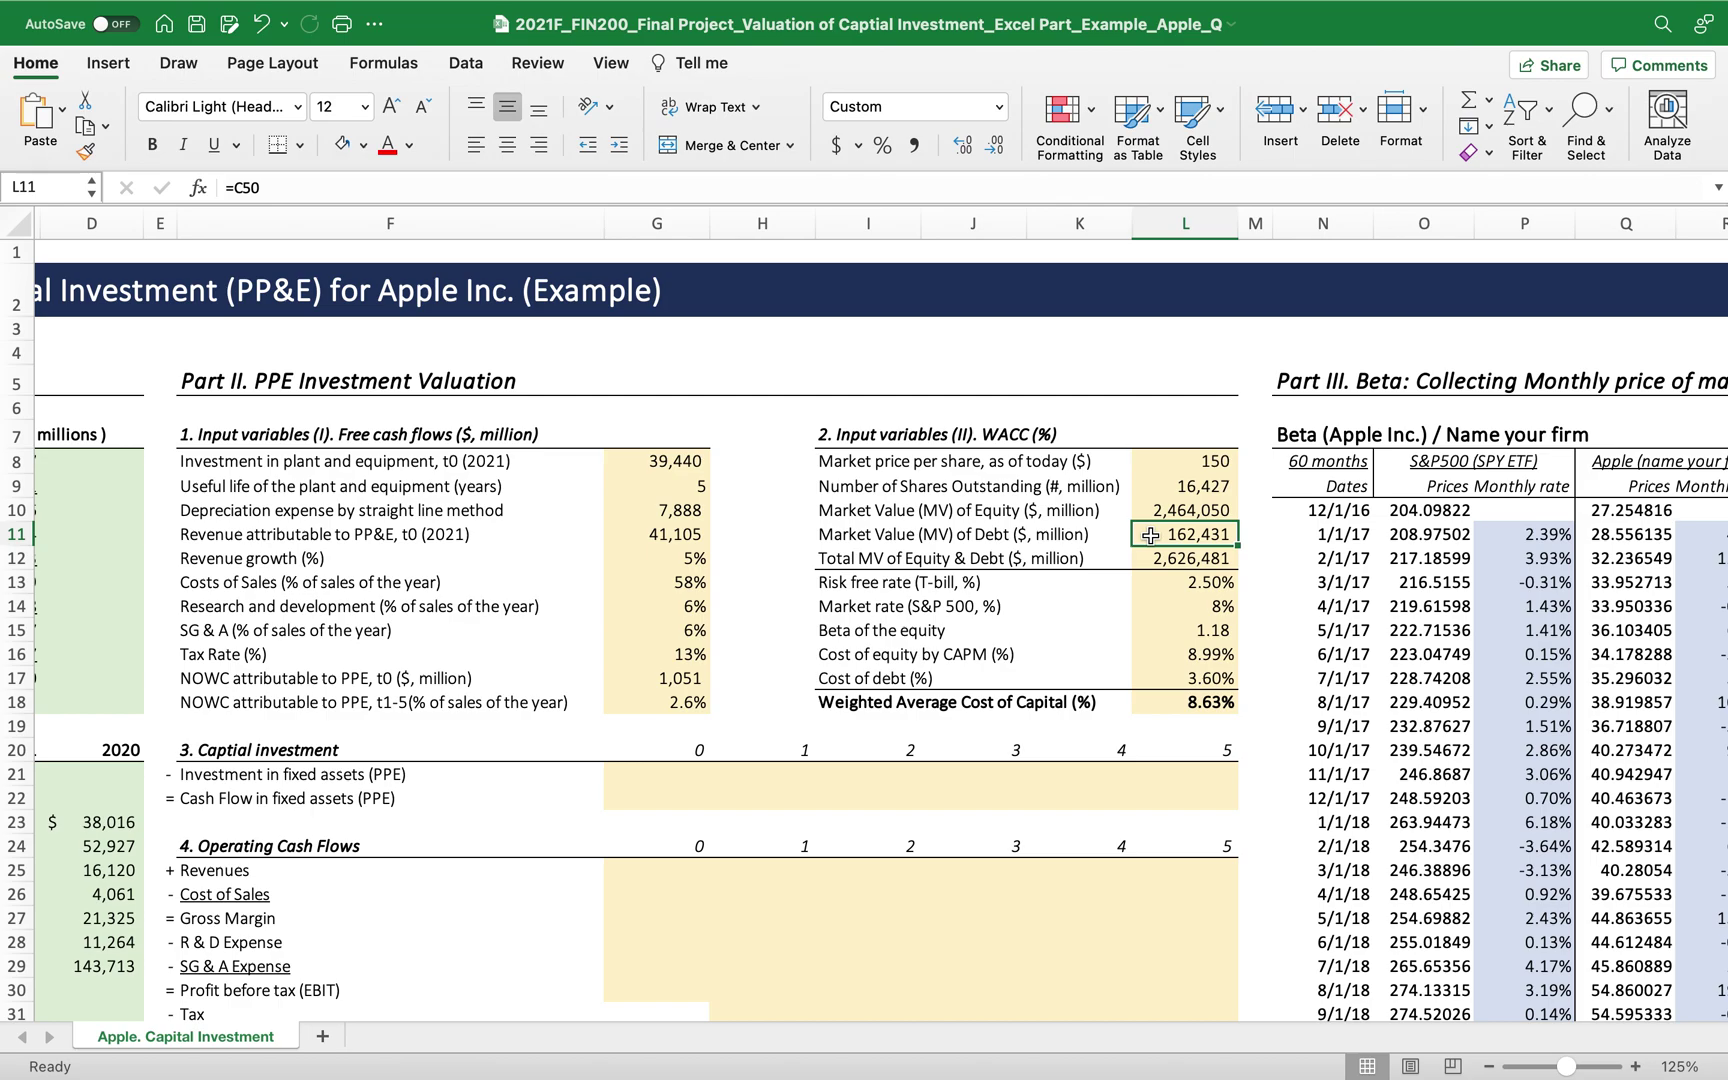
left_click(822, 510)
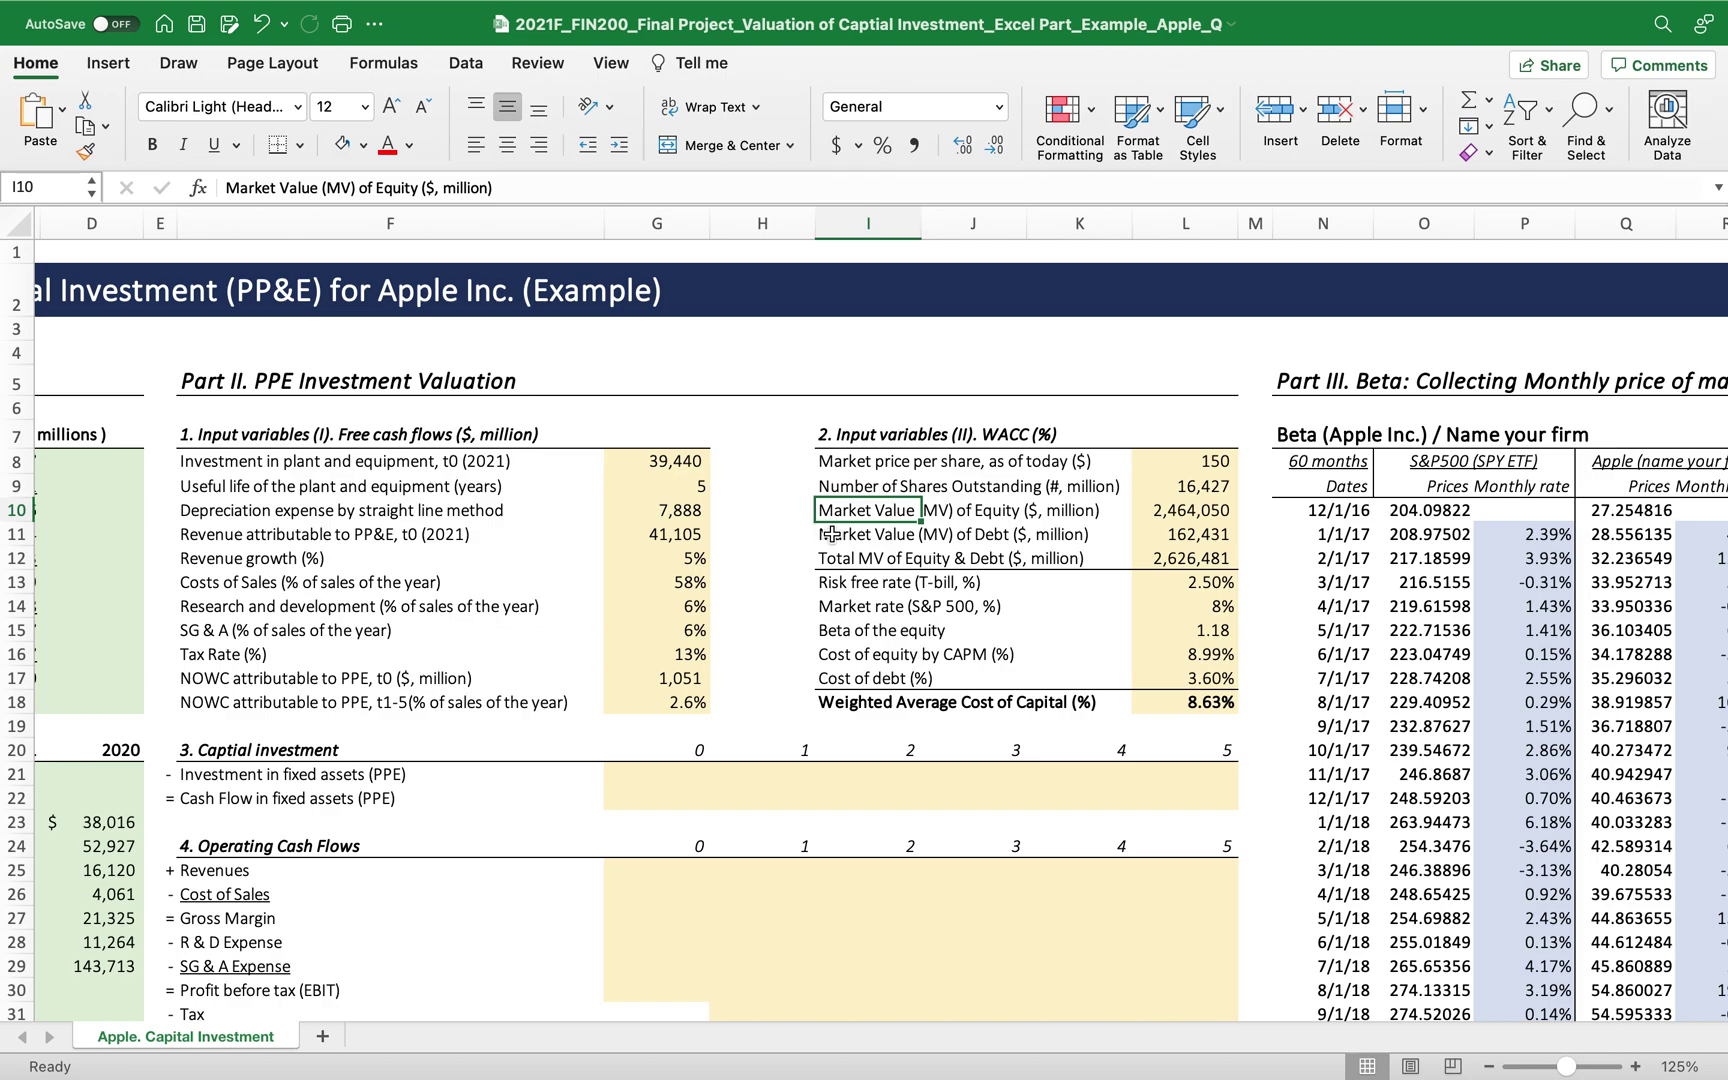
left_click(832, 534)
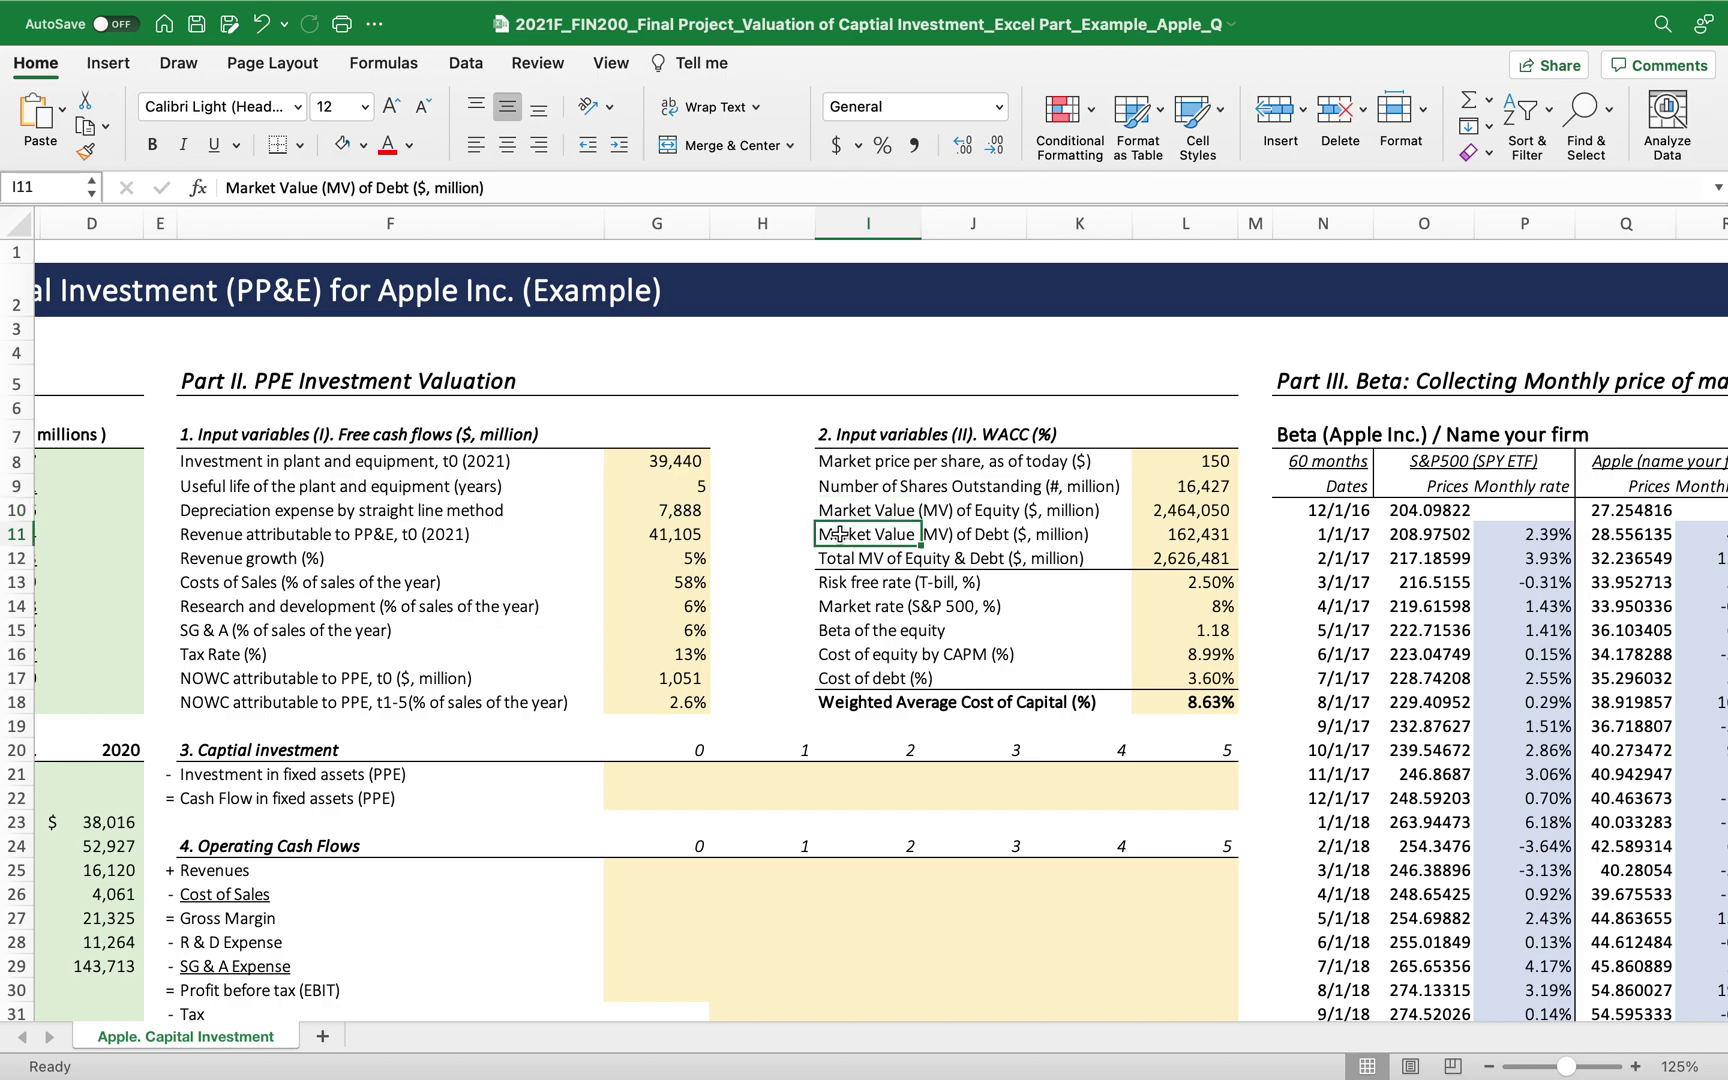
left_click(864, 510)
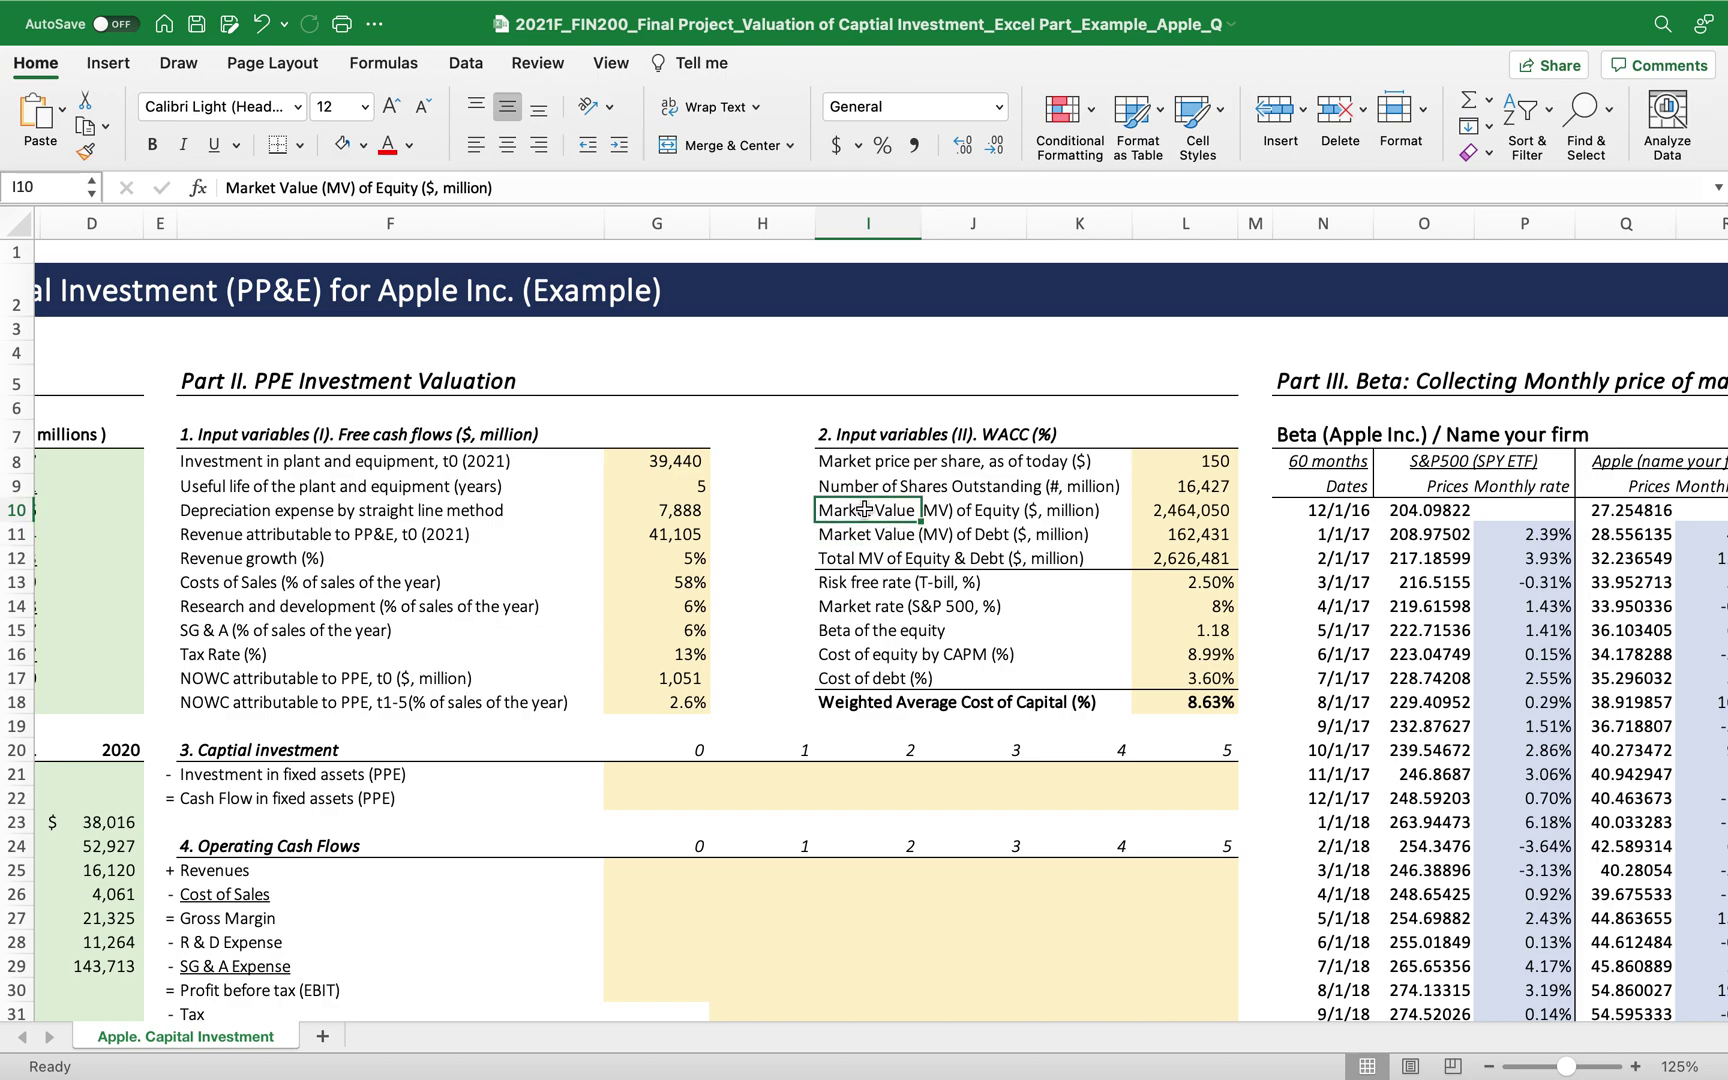
left_click(1155, 466)
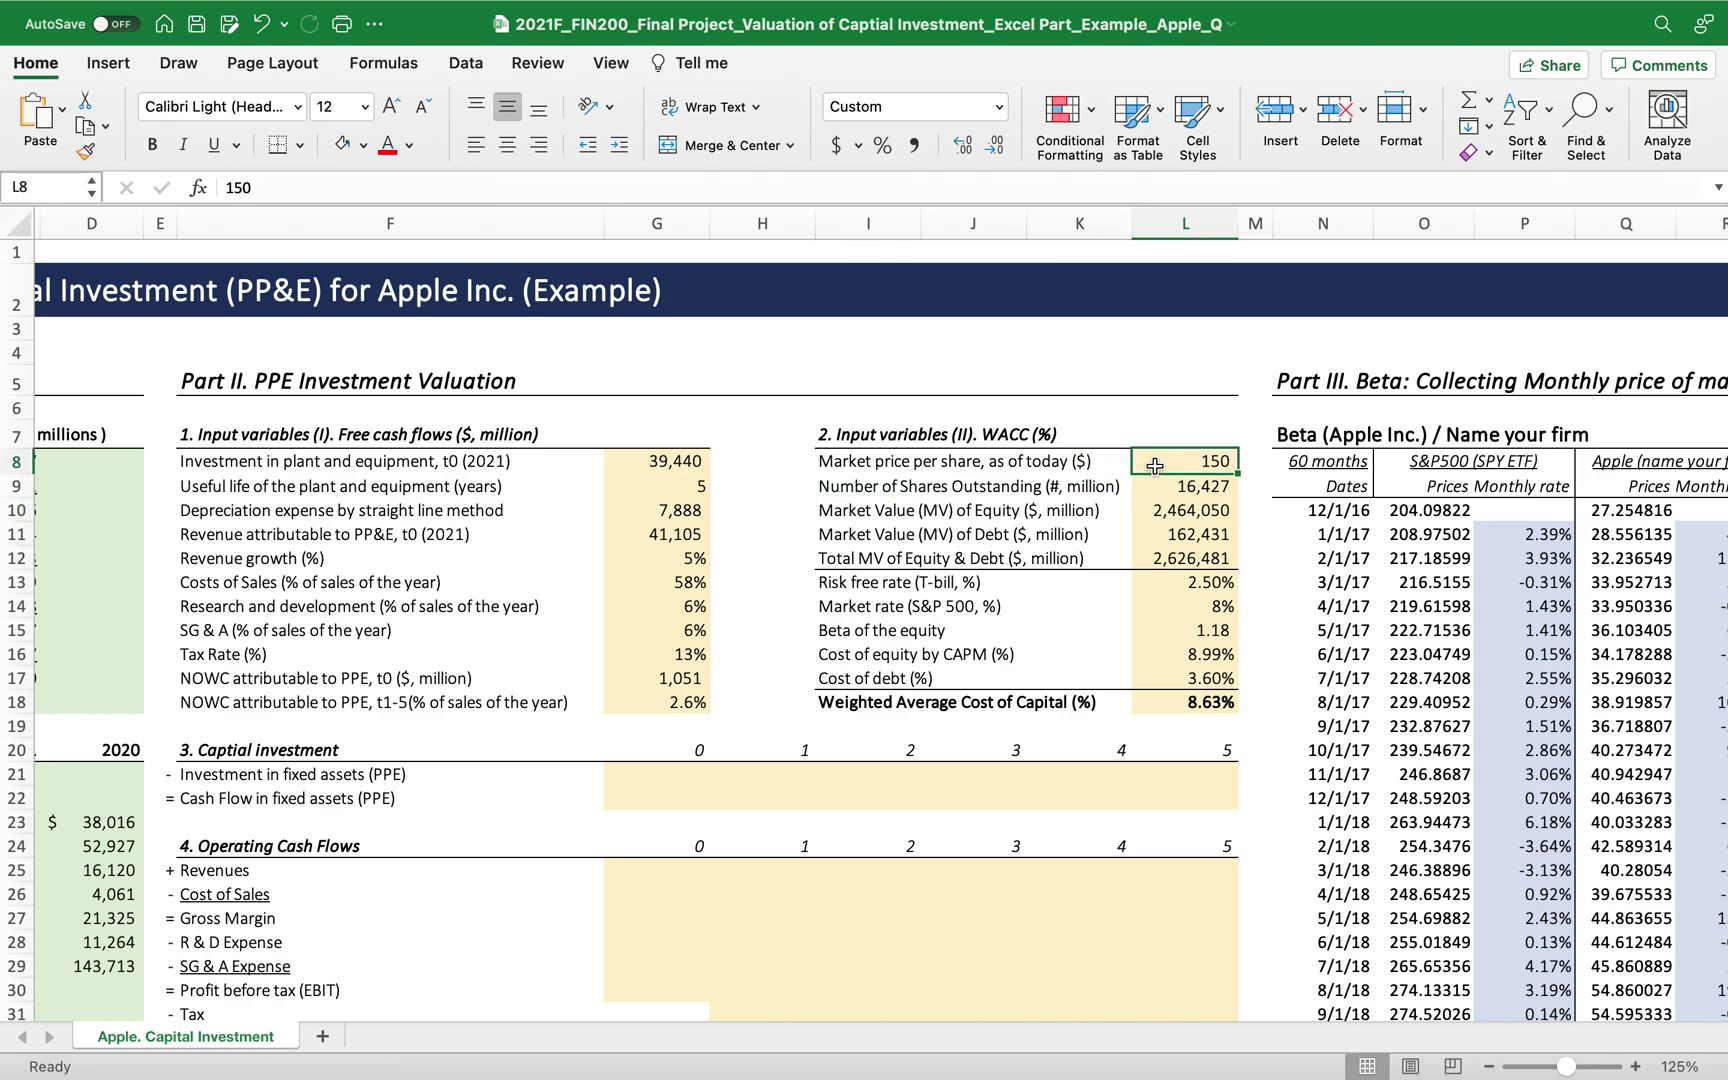
key("Down")
key("Down")
key("Down")
key("Down")
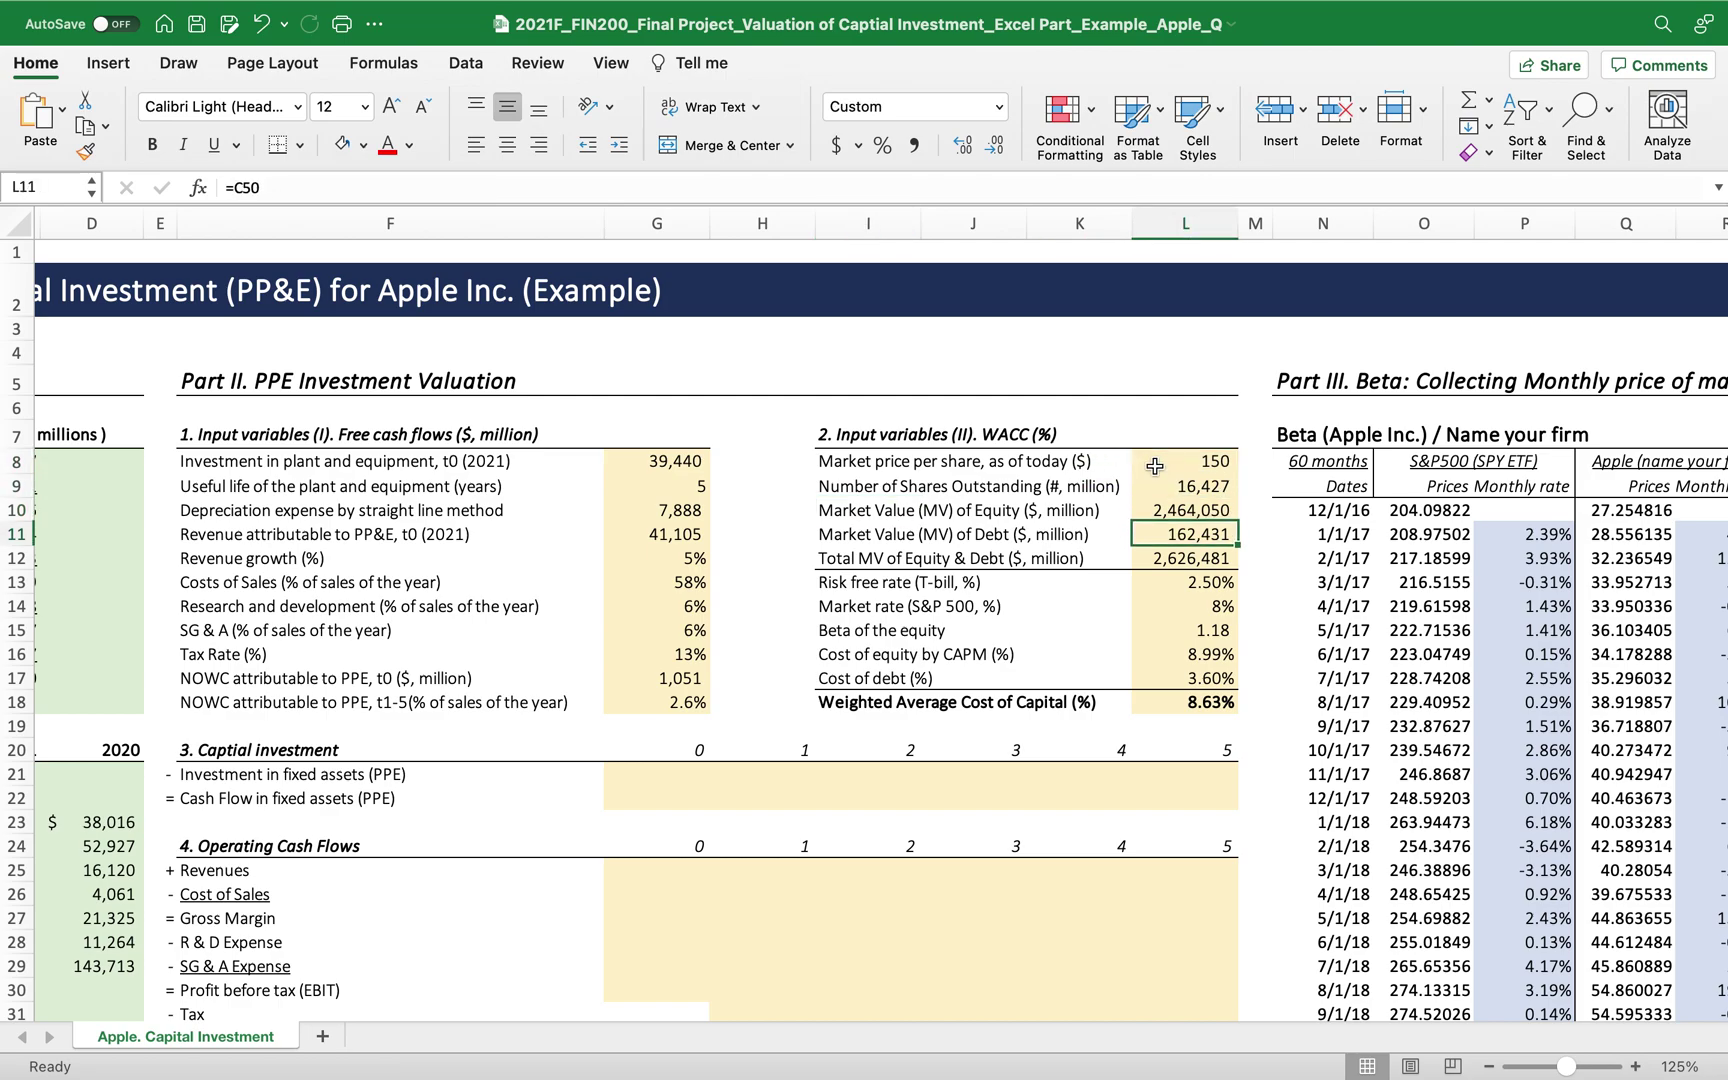
key("Left")
key("Left")
key("Up")
key("Left")
key("Right")
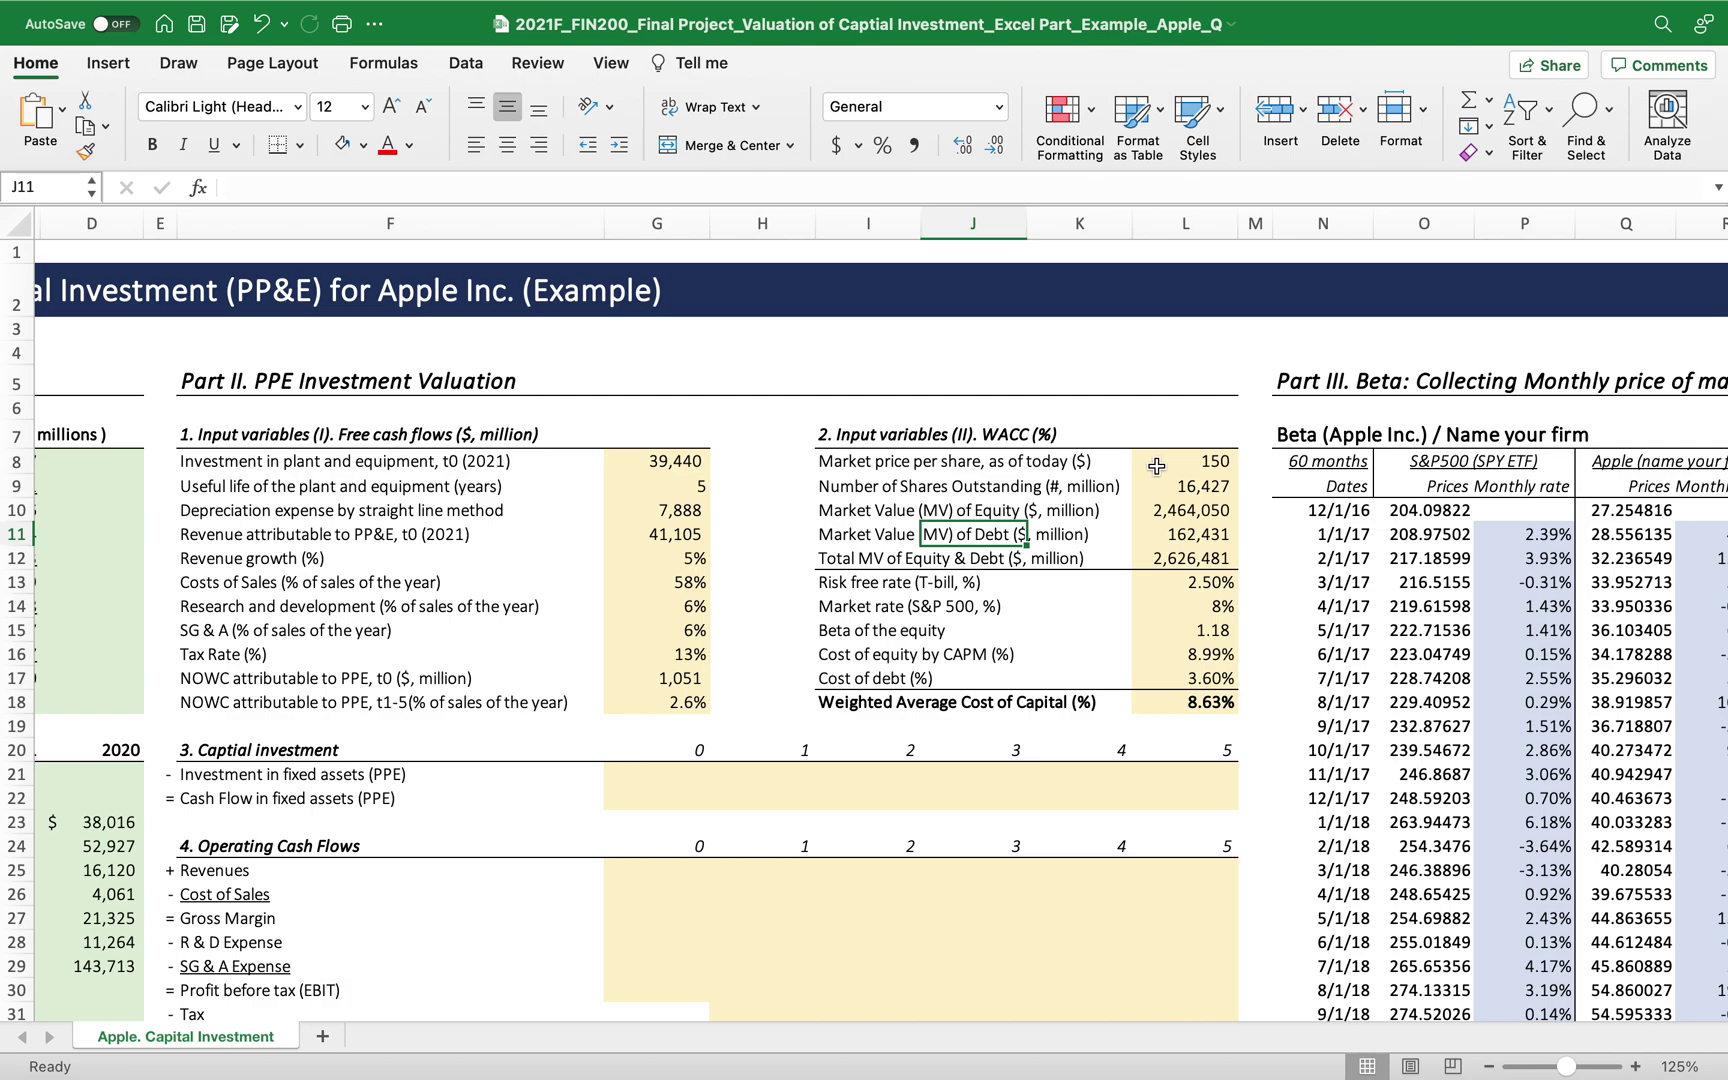
Trace the market value of debt formula in L11 back to total non-current liabilities in C50 of the balance sheet.
left_click(1193, 527)
type("=C50")
scroll(716, 646, "left", 5)
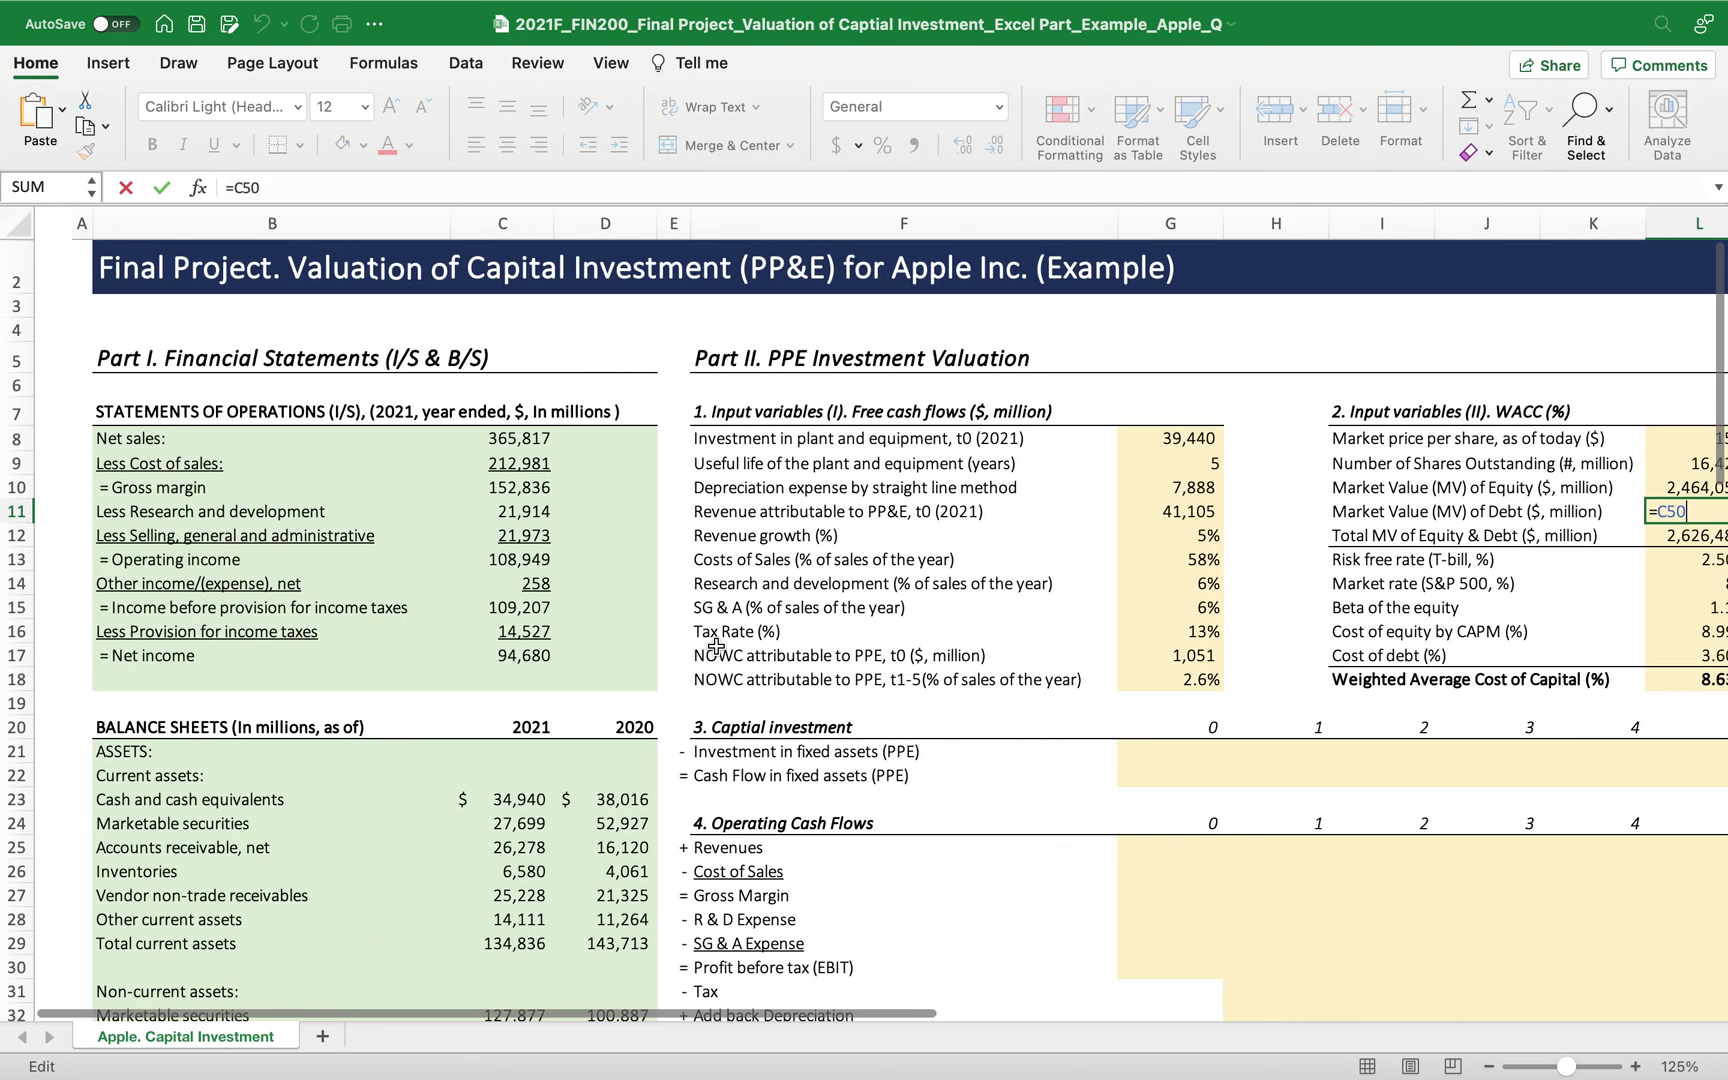
scroll(470, 553, "down", 10)
scroll(470, 553, "up", 7)
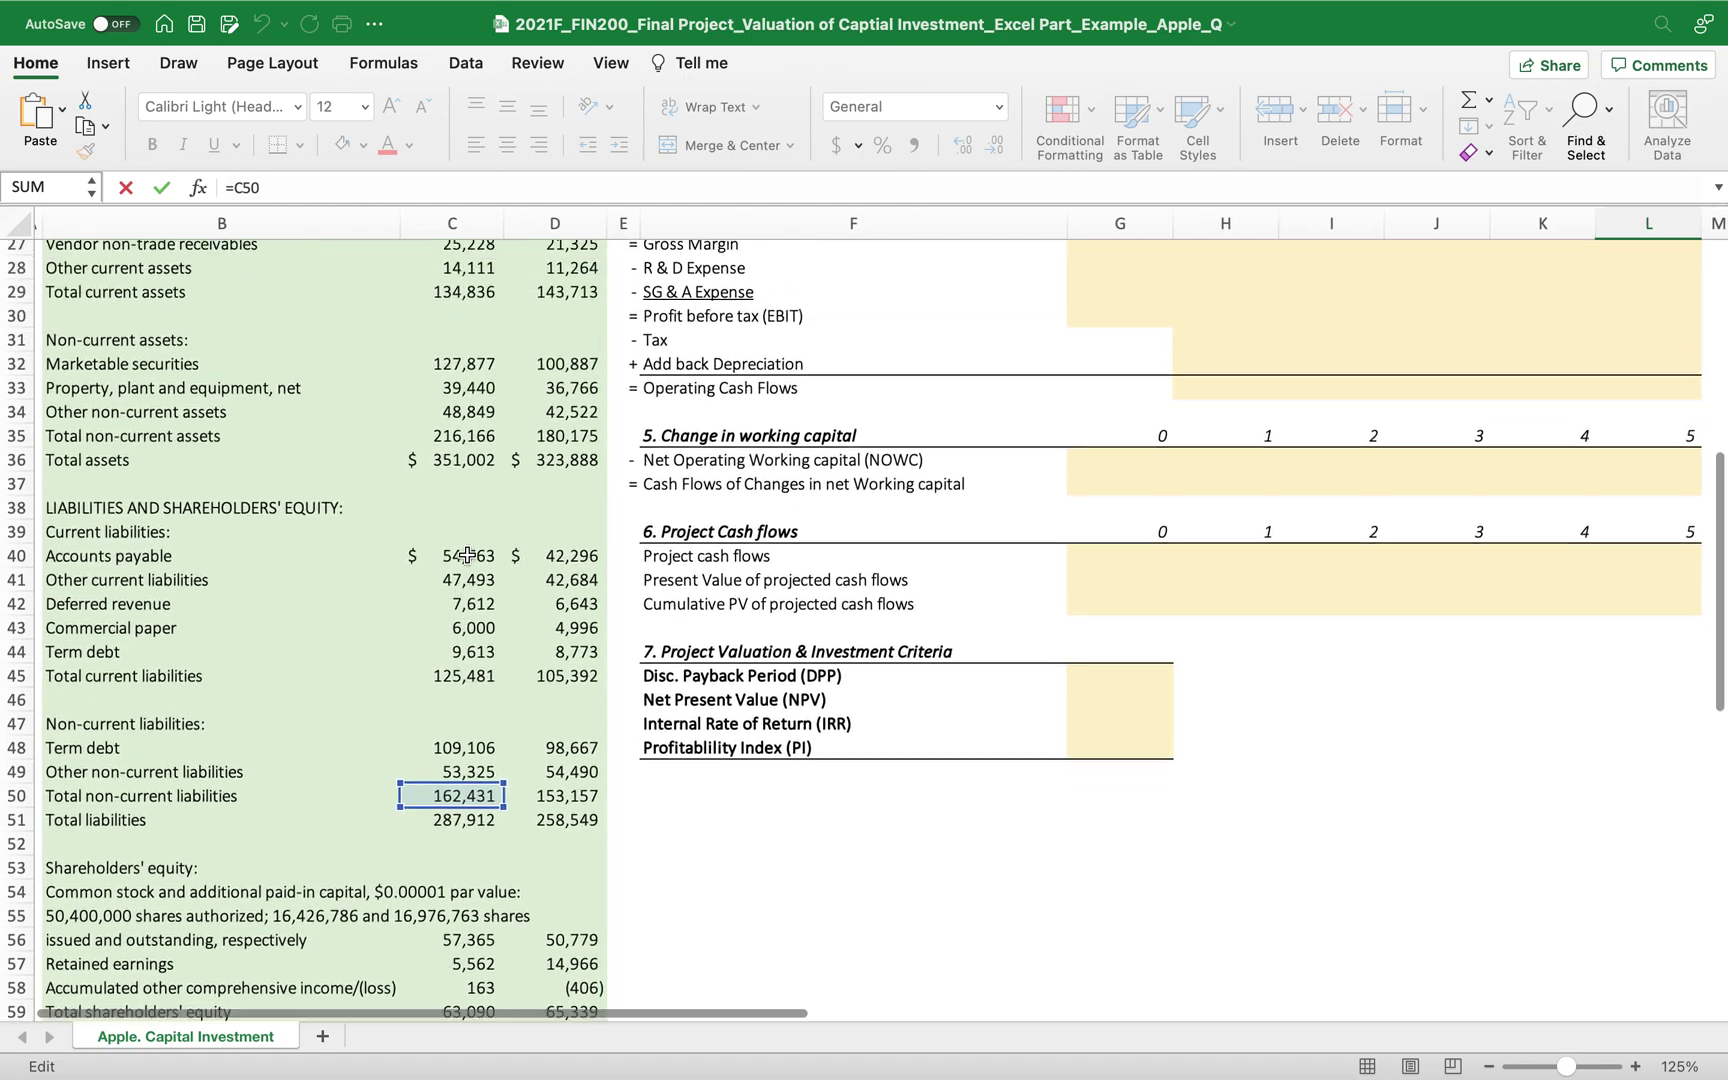
scroll(467, 556, "right", 5)
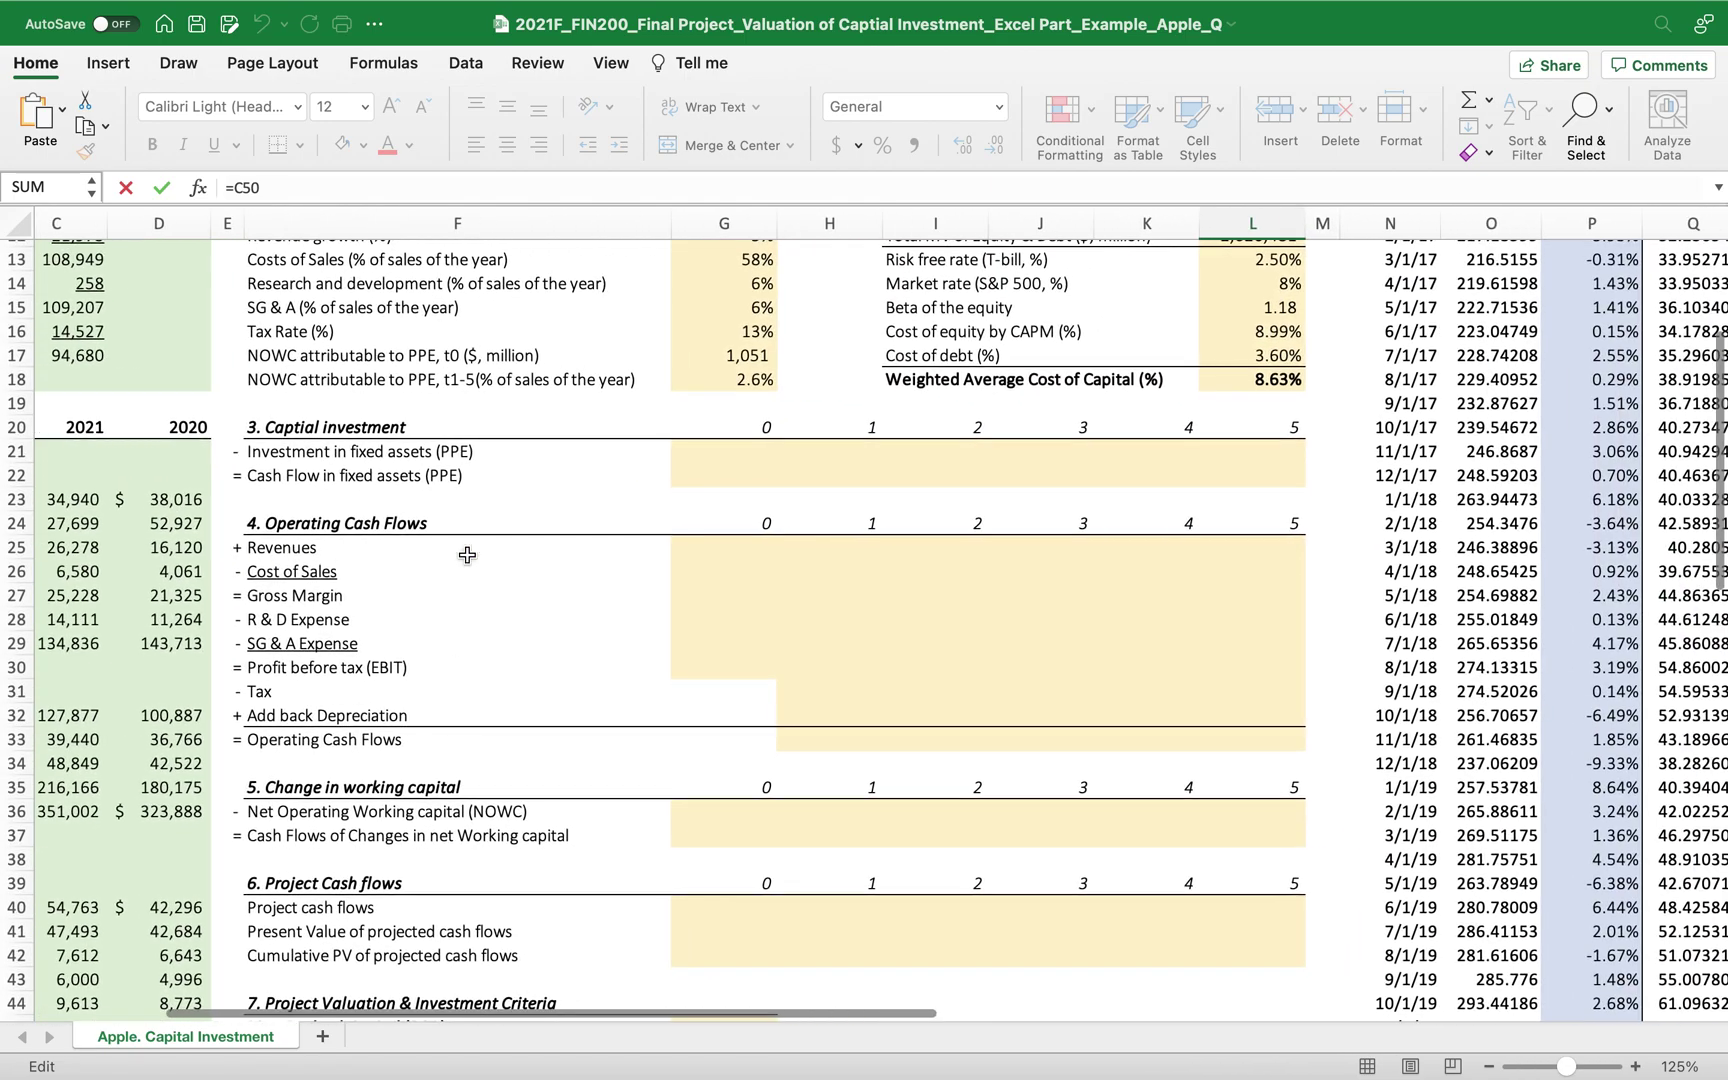
scroll(467, 556, "up", 5)
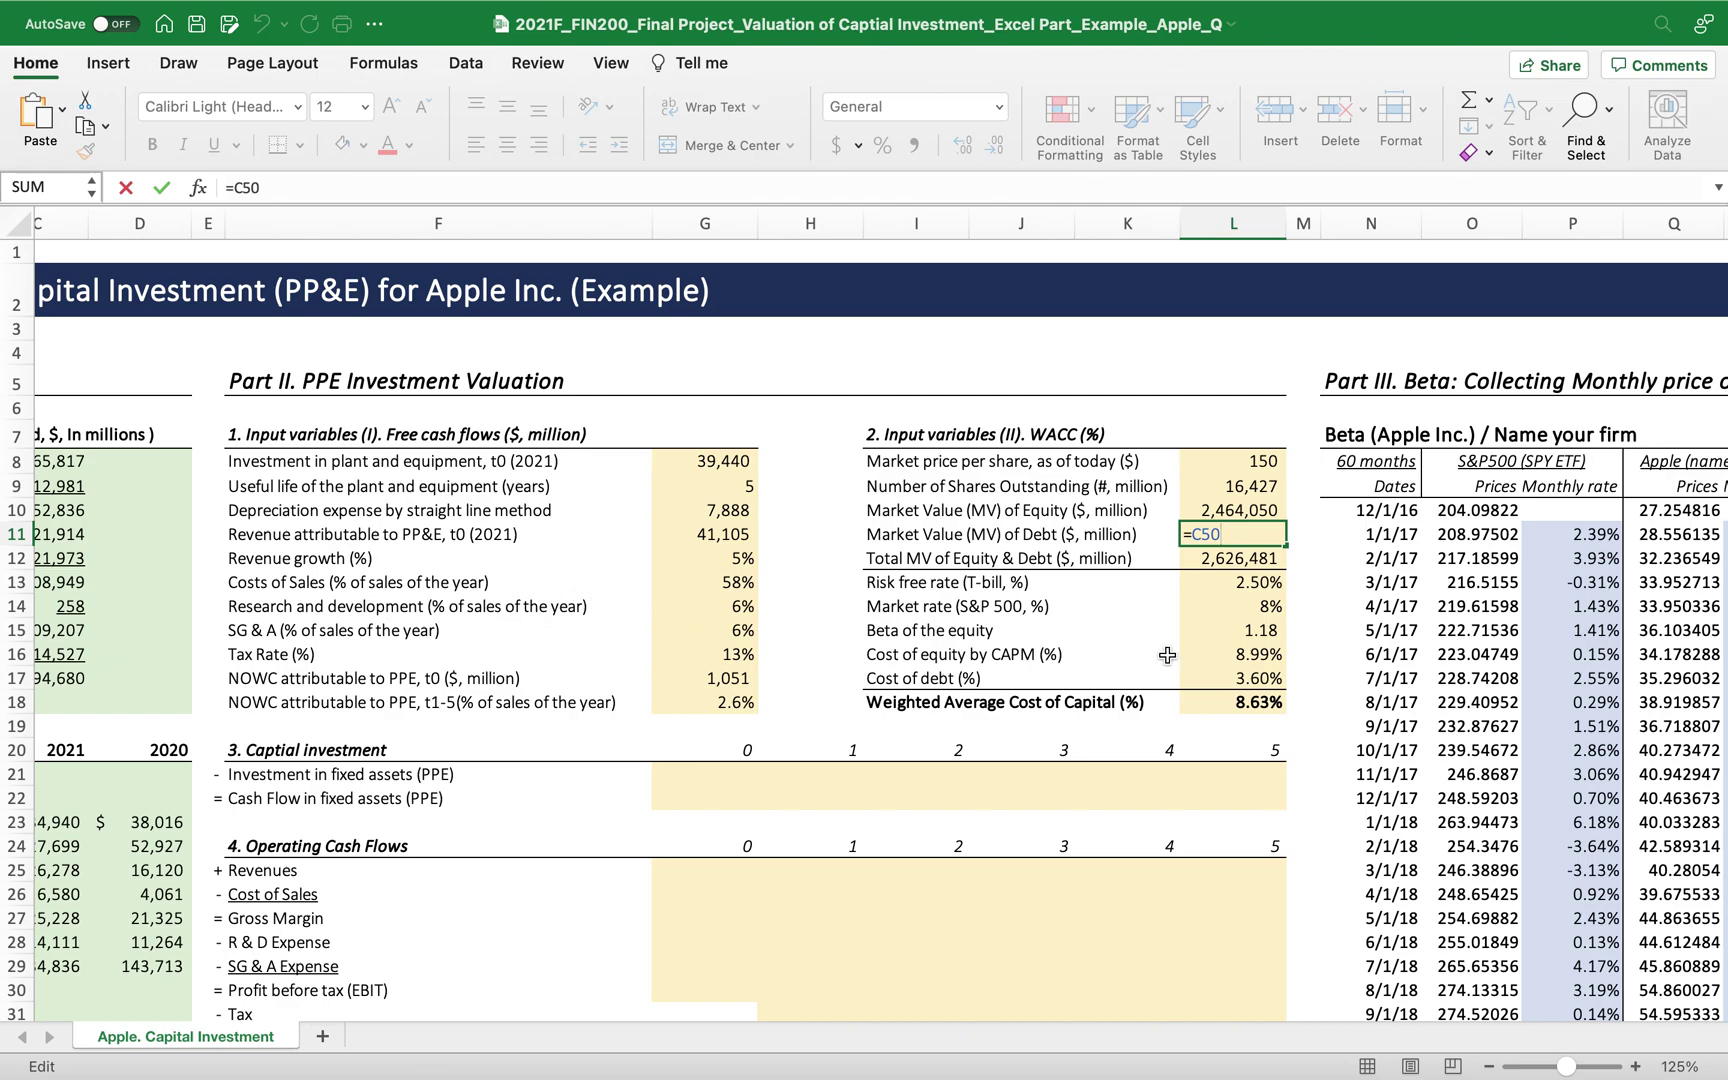
left_click(1226, 605)
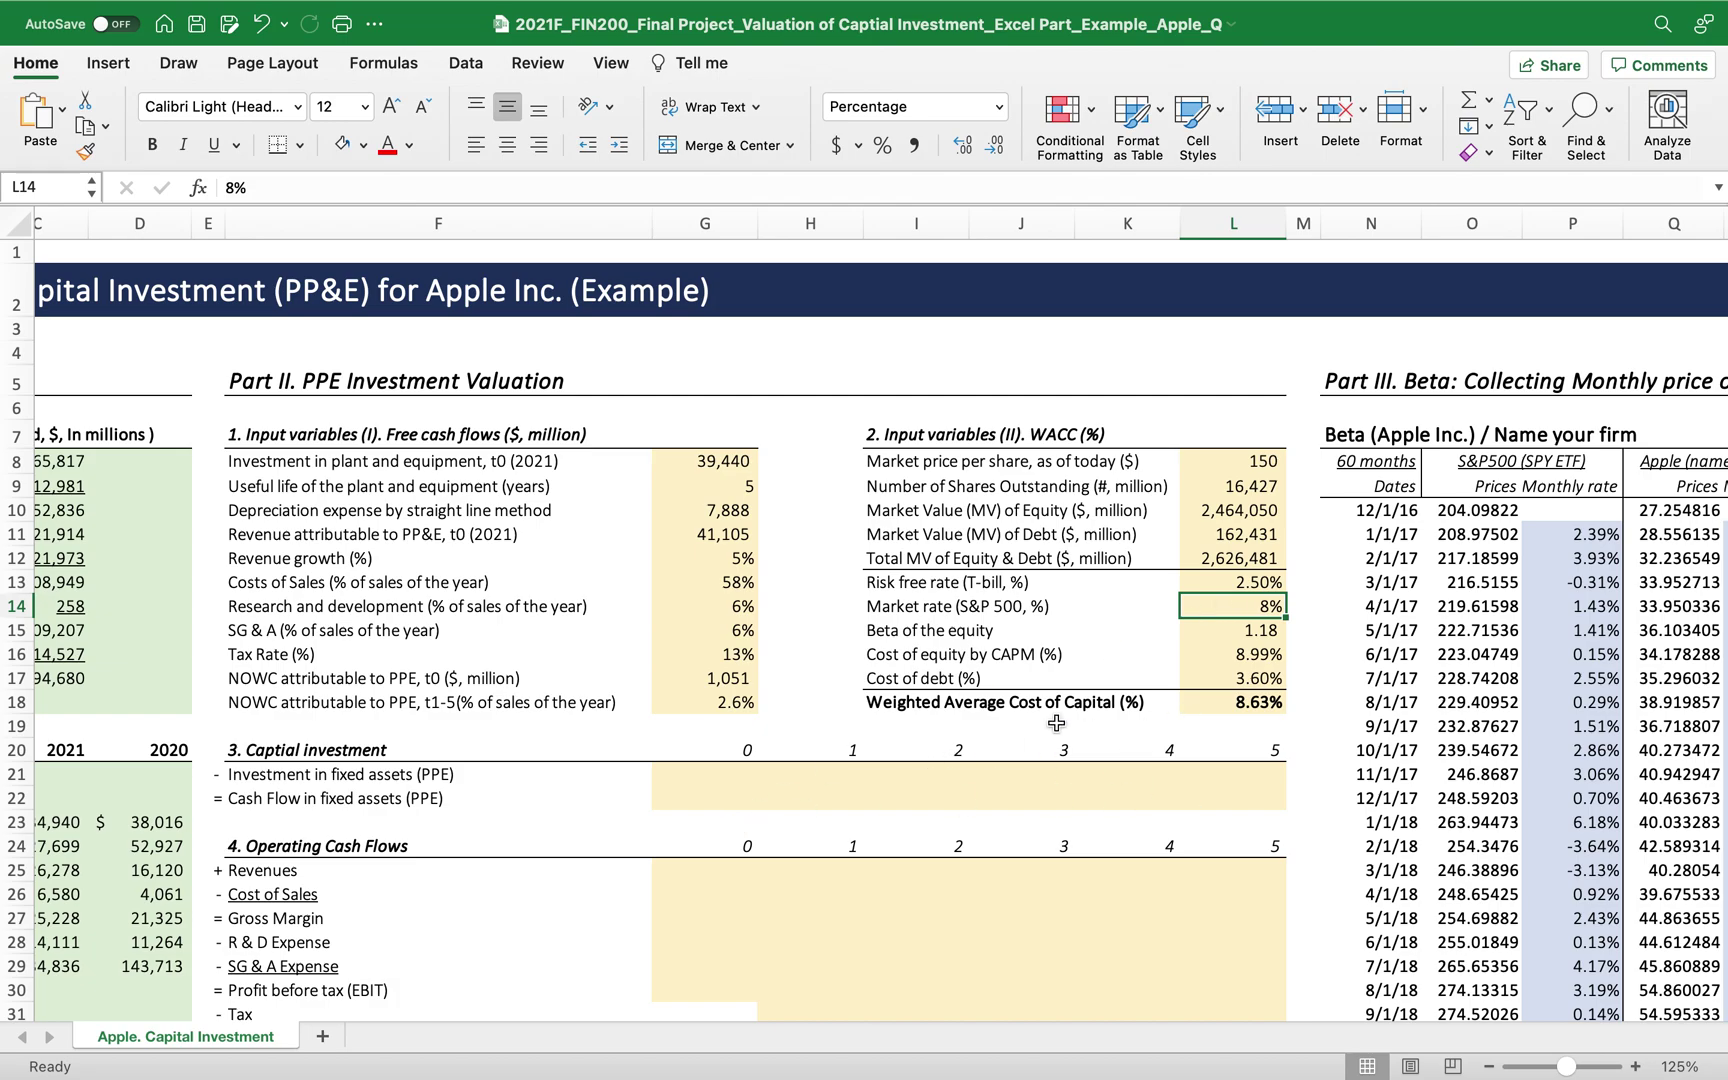
Look over the capital investment, operating cash flow, working capital, project cash flow and valuation sections, and return to the input variables.
scroll(1056, 722, "down", 4)
scroll(1056, 722, "left", 1)
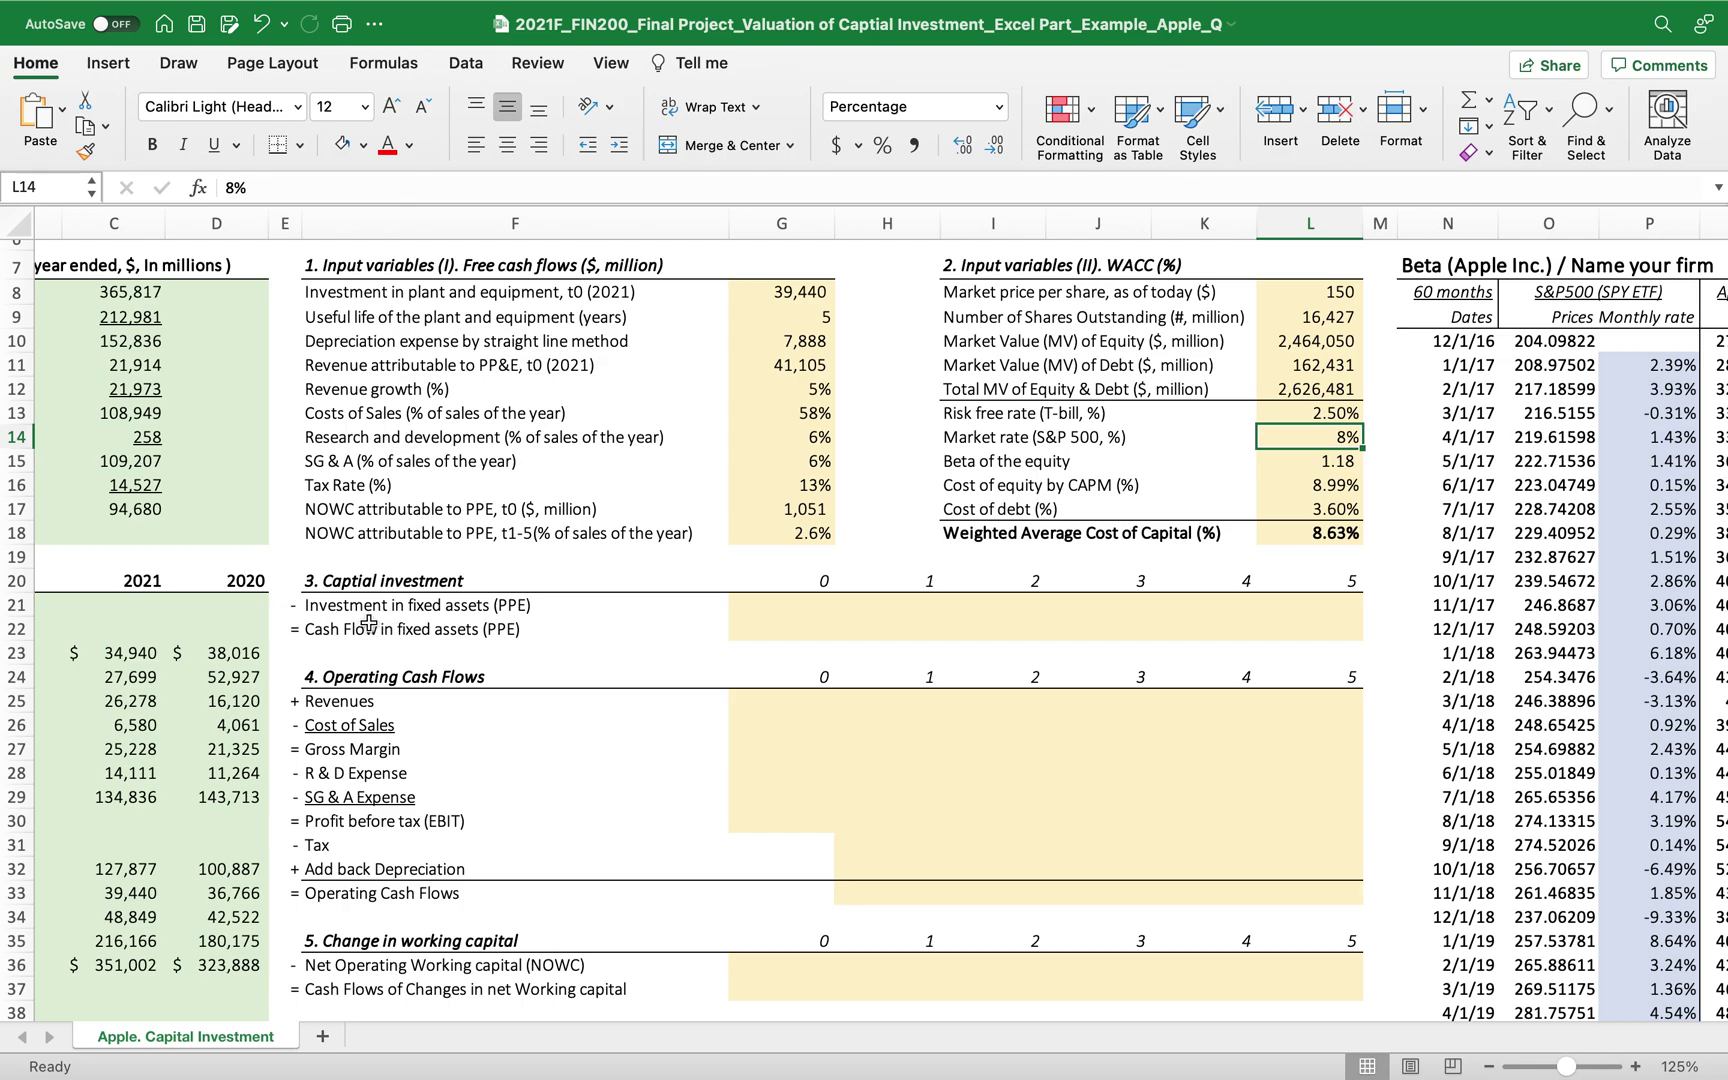
scroll(413, 736, "down", 5)
scroll(413, 736, "left", 1)
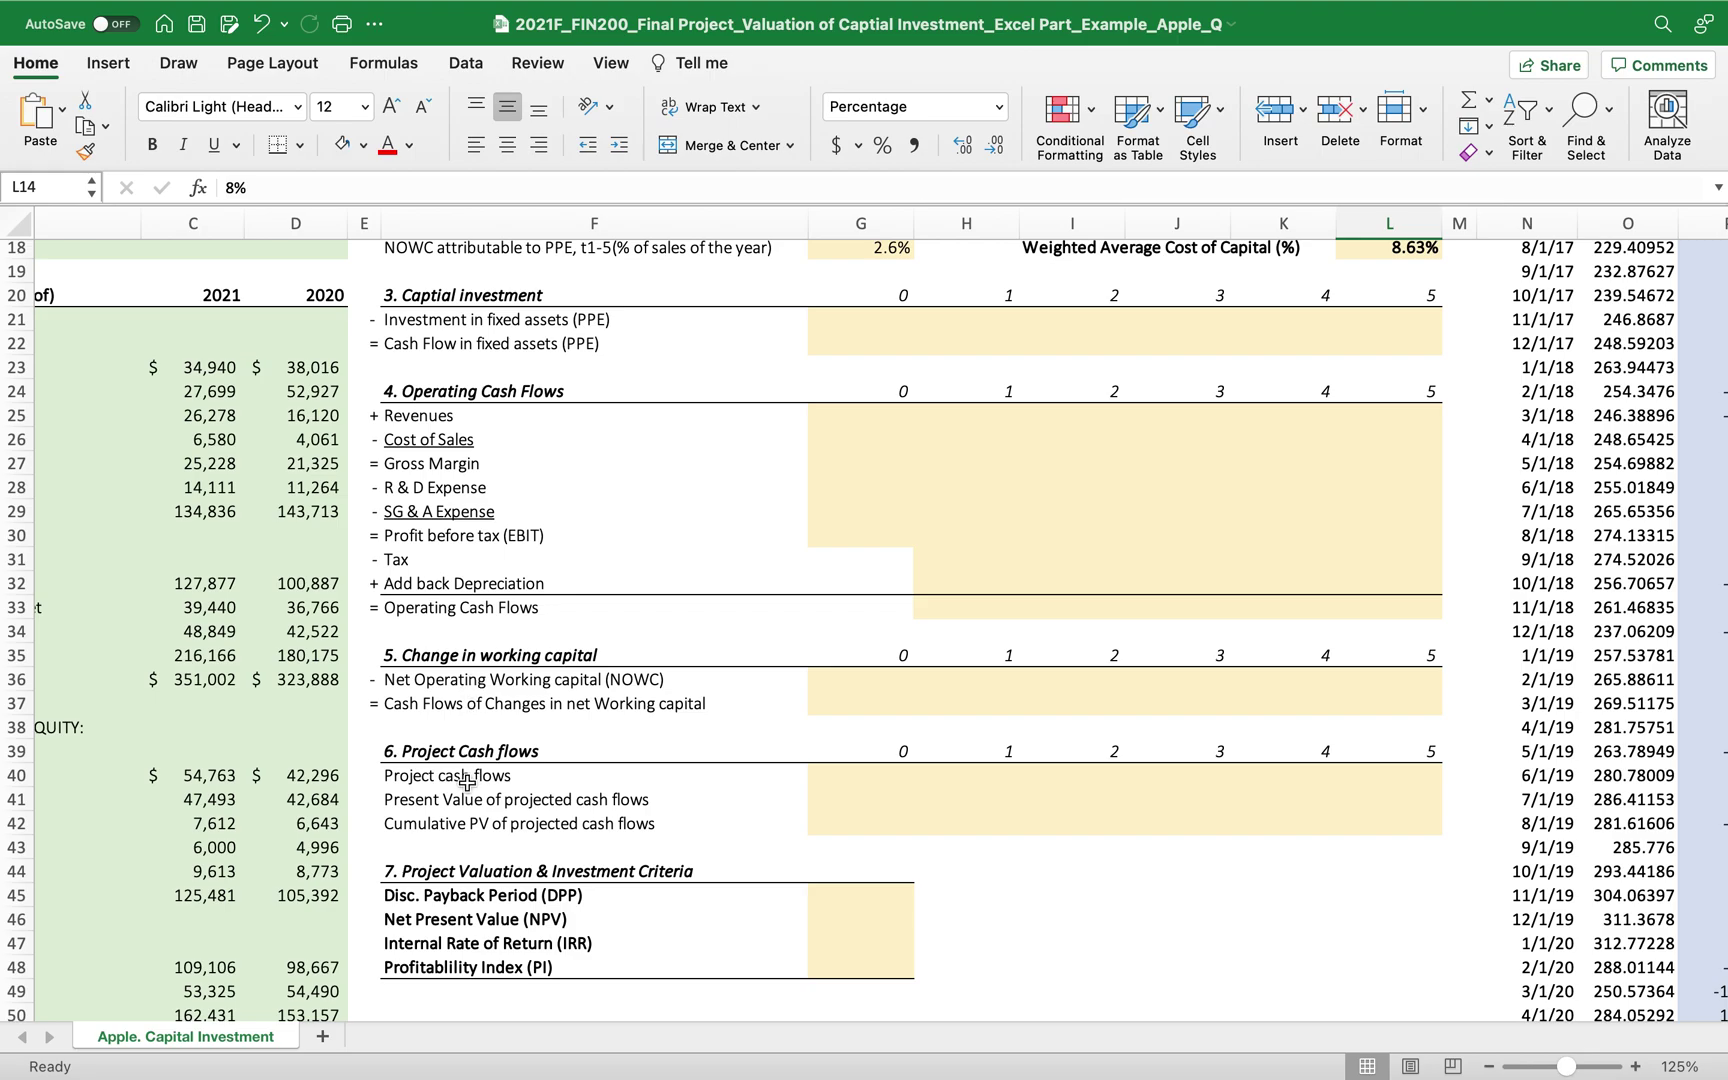
scroll(450, 785, "down", 1)
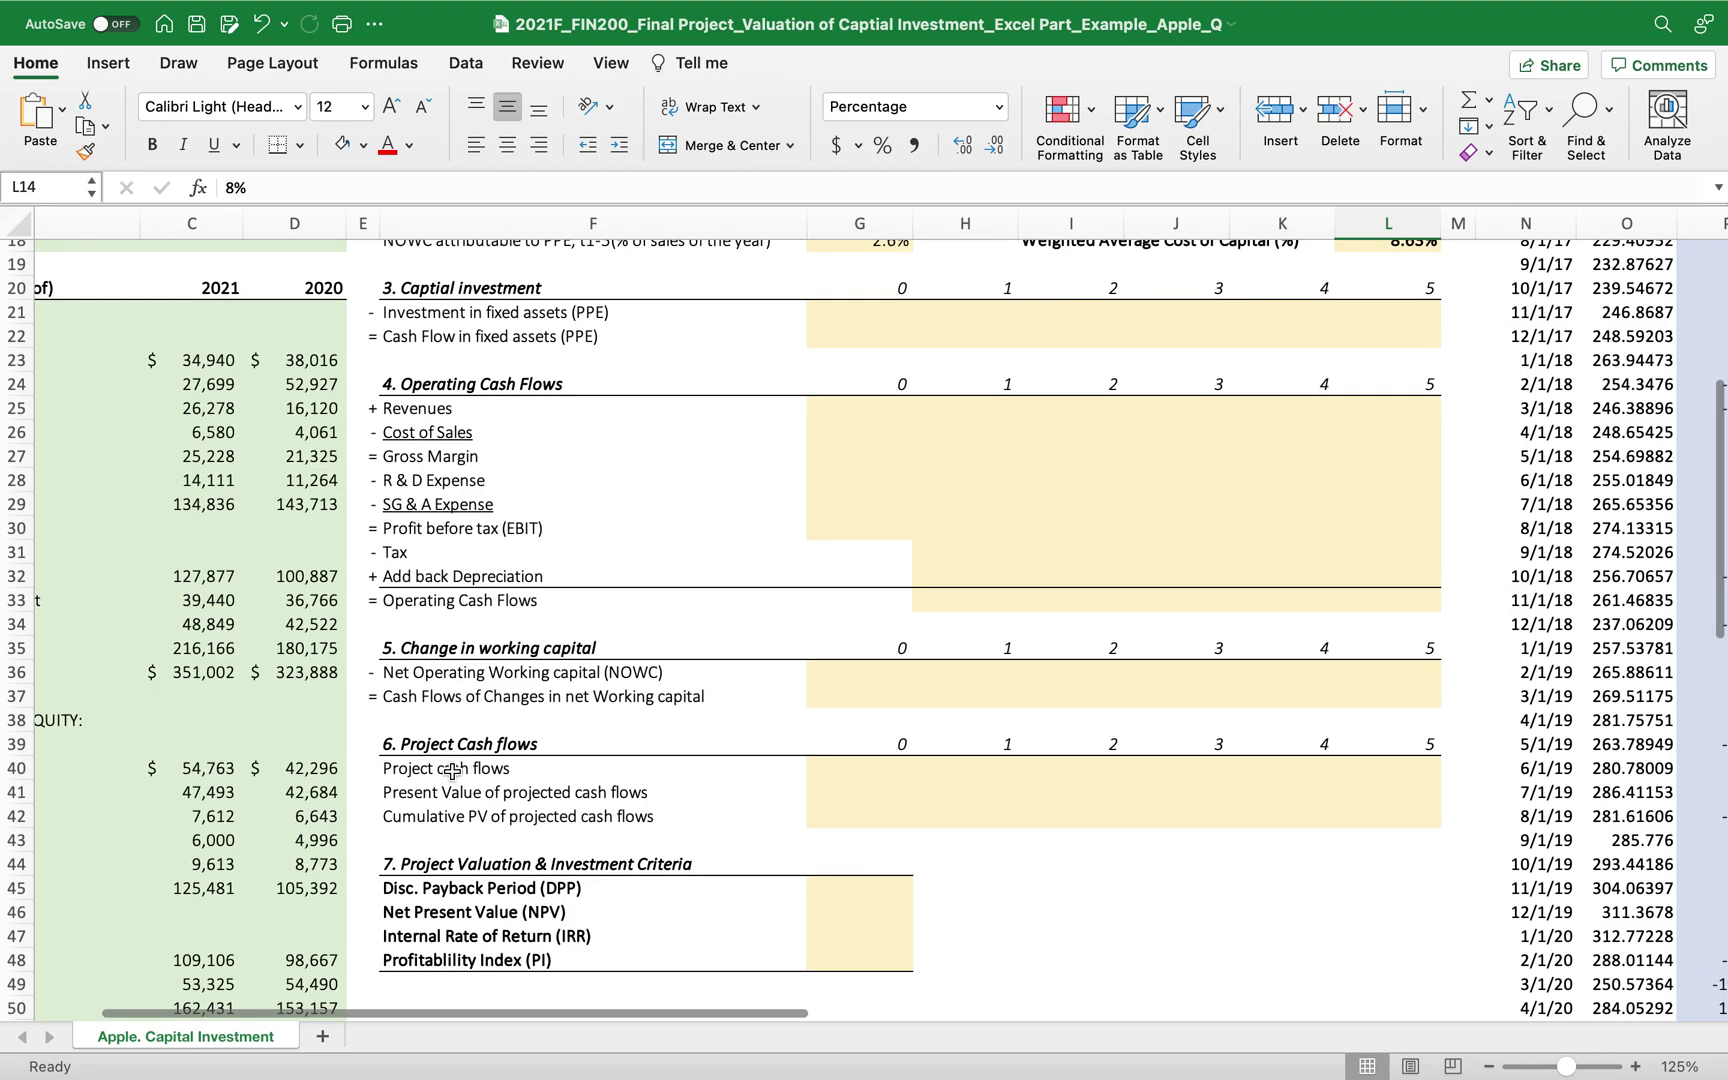
scroll(452, 771, "down", 3)
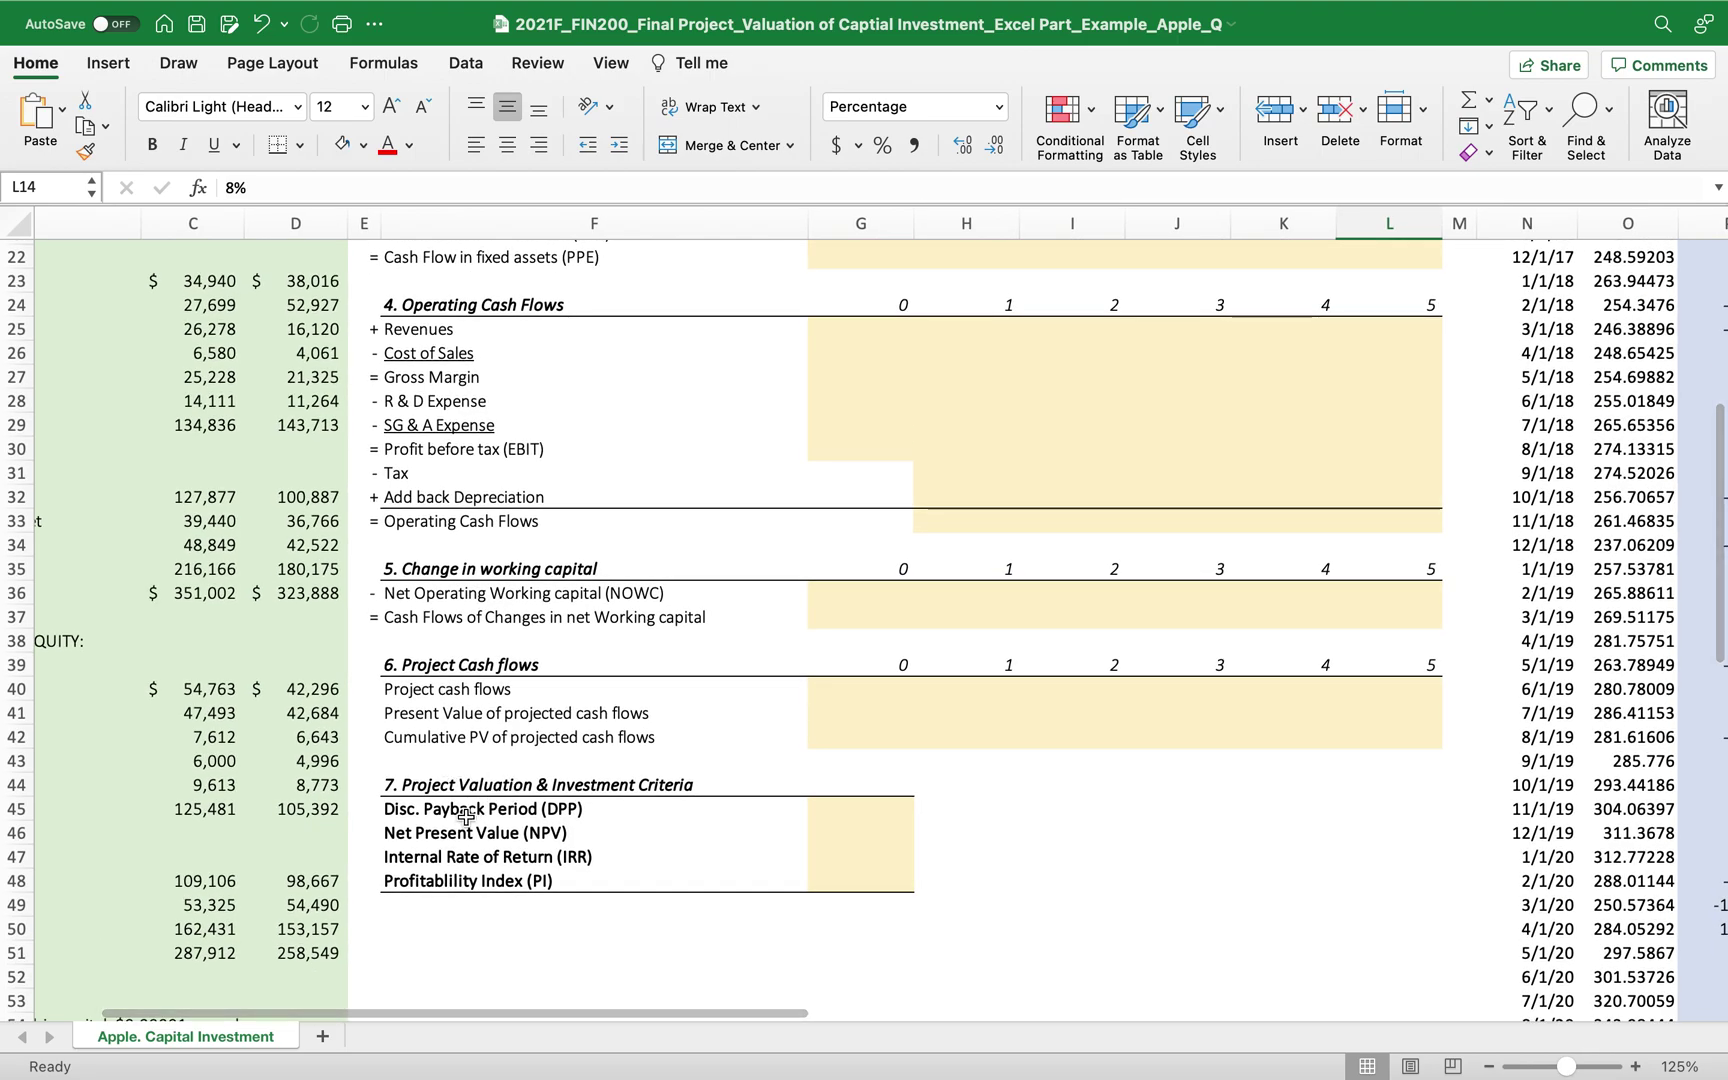
scroll(1194, 862, "up", 10)
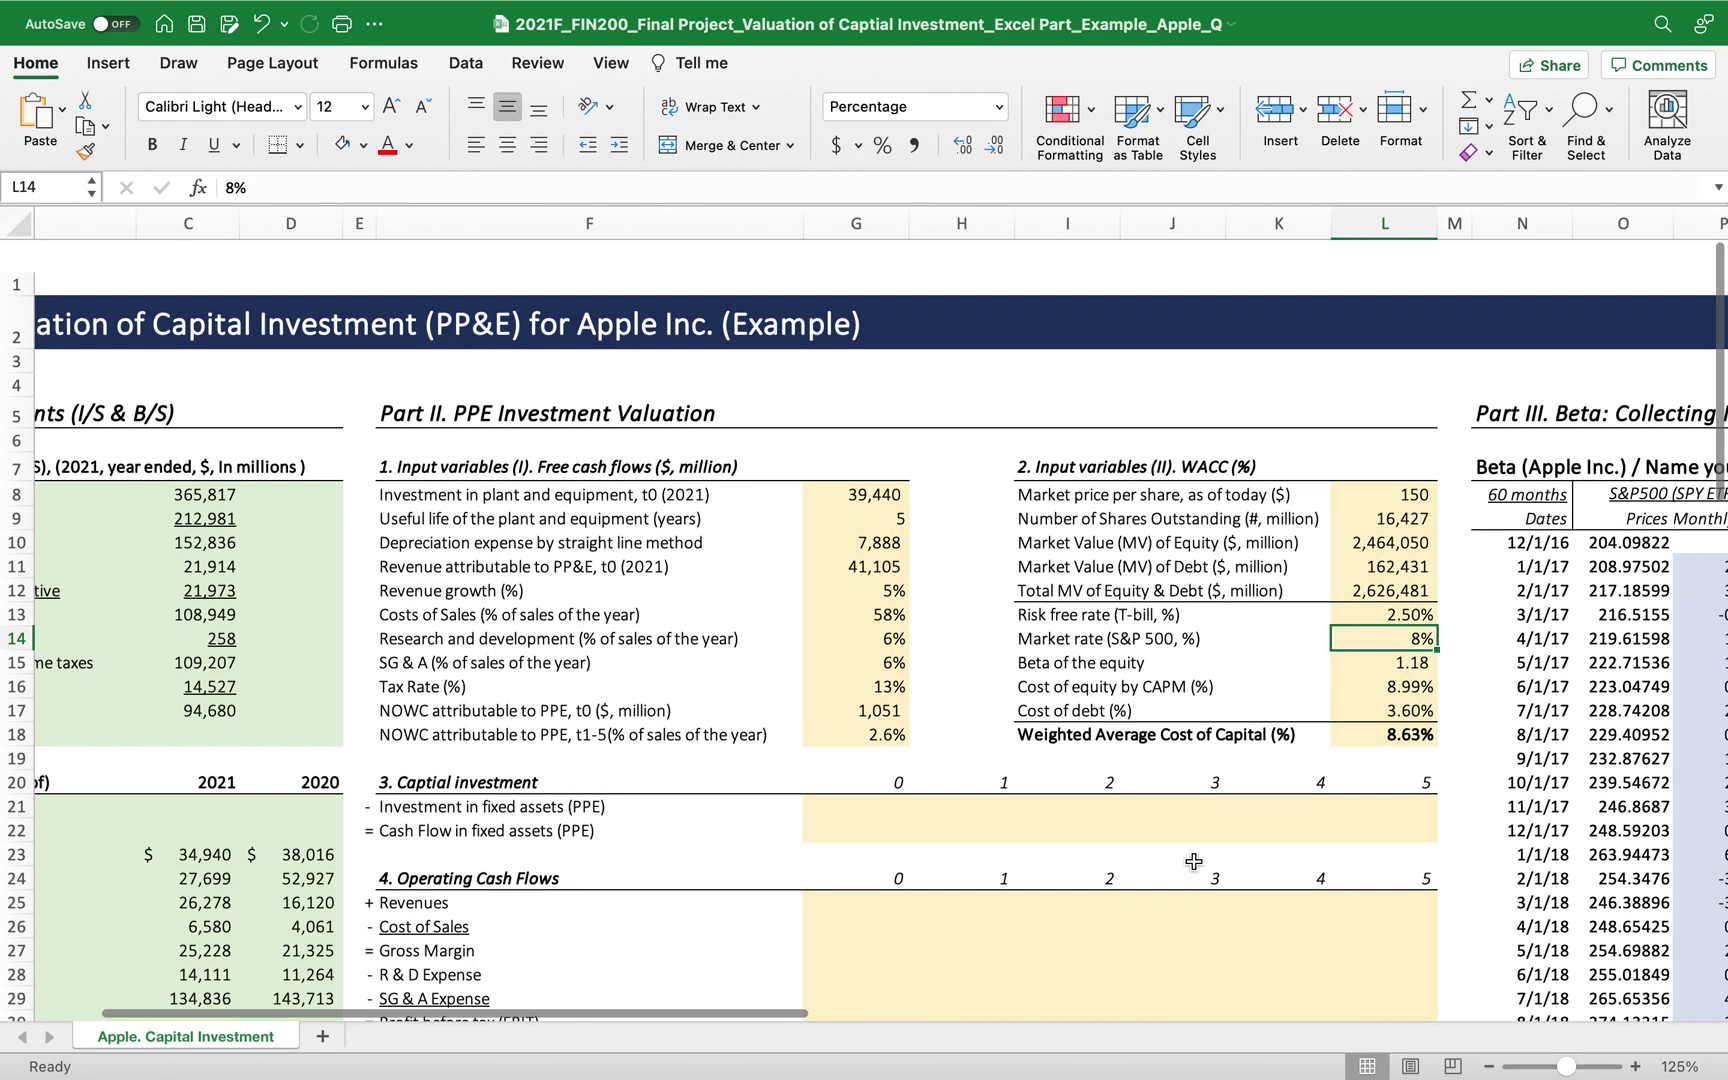
scroll(1194, 862, "right", 5)
scroll(1194, 862, "down", 1)
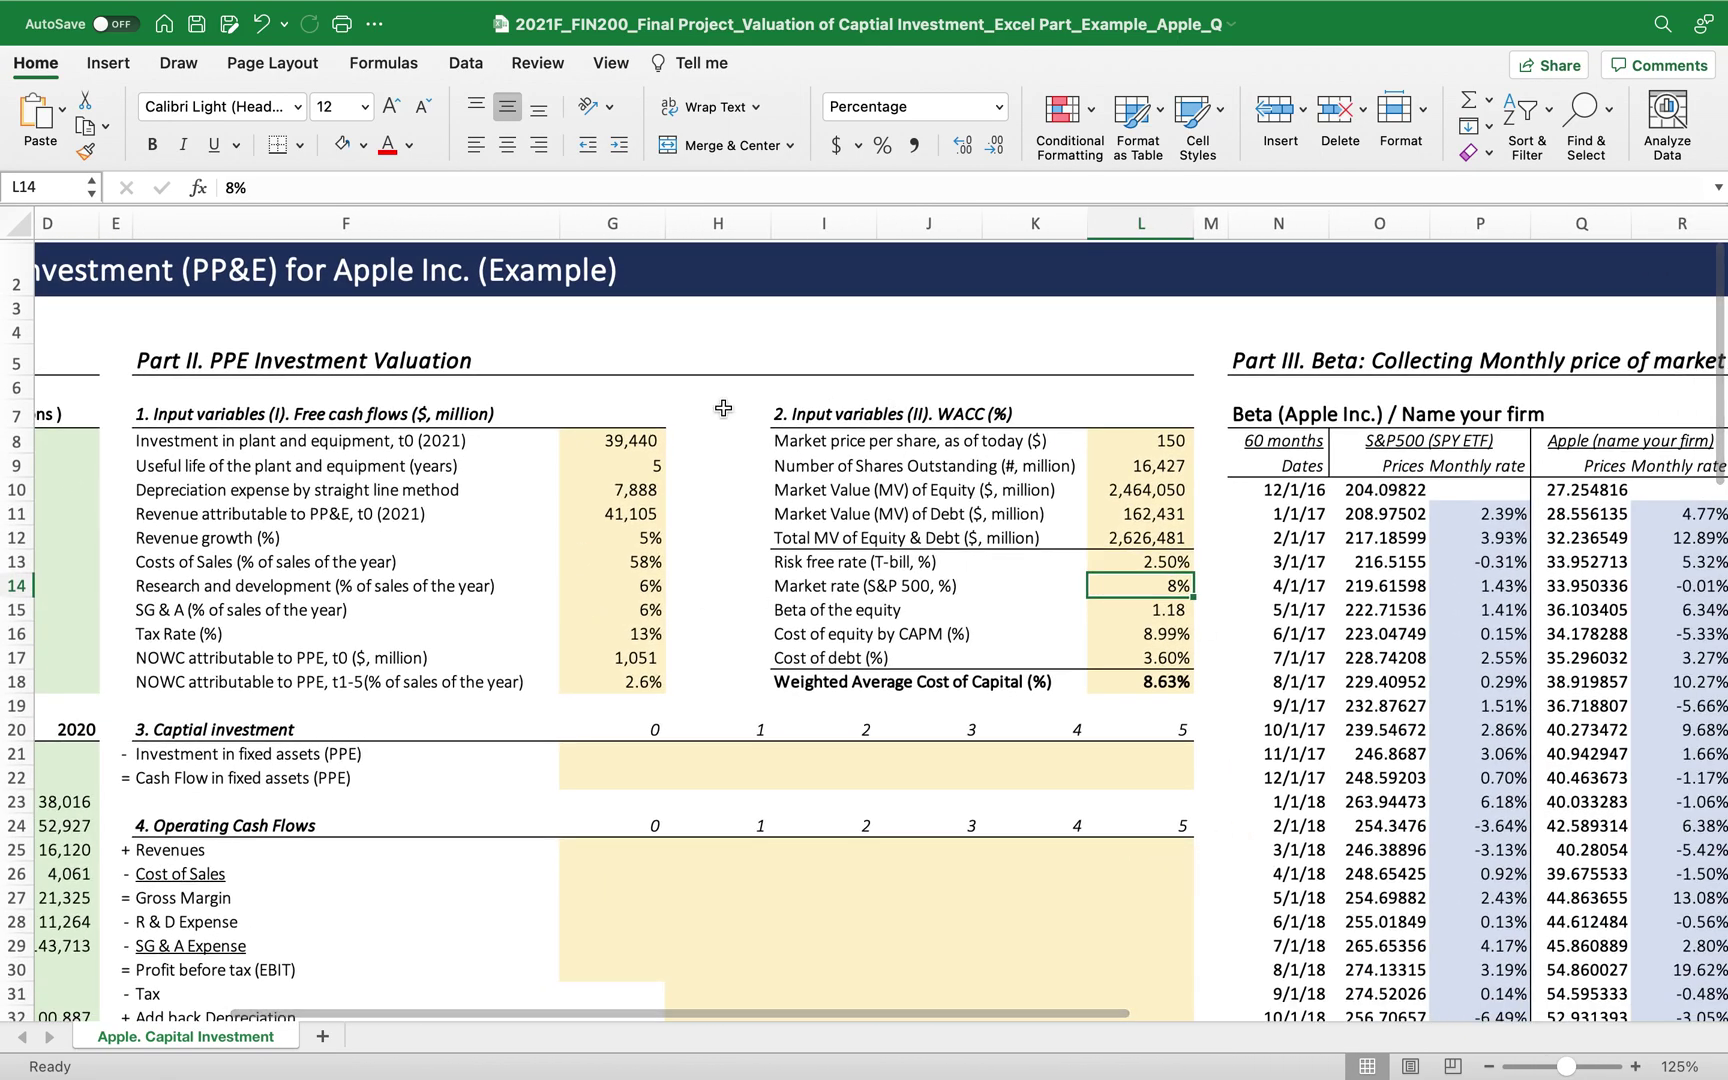